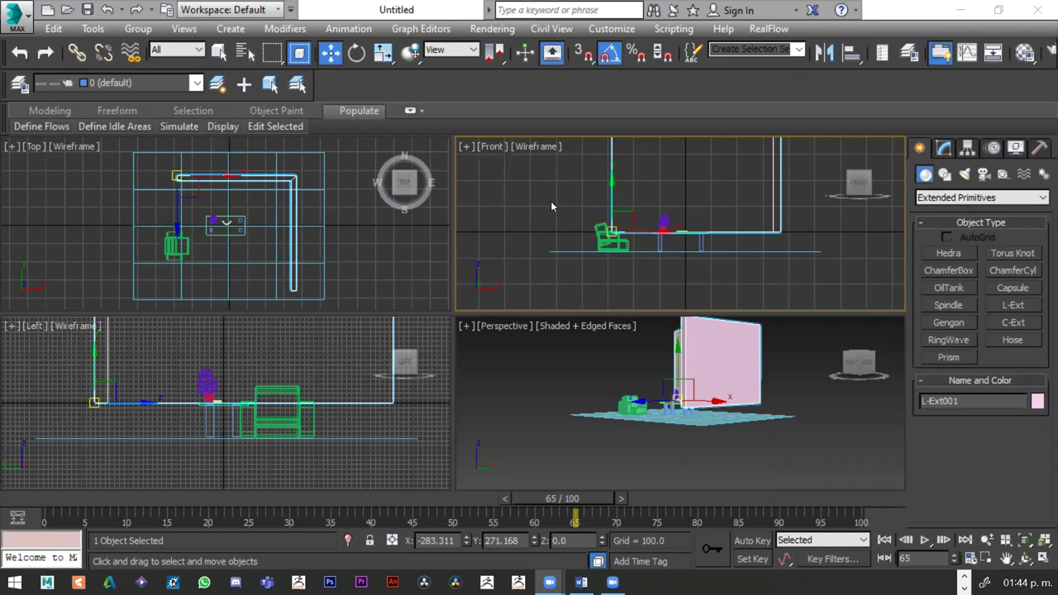
Lower the L-Ext001 wall to Z -70.103 and frame the table in the Front view.
left_click_drag(609, 195, 612, 201)
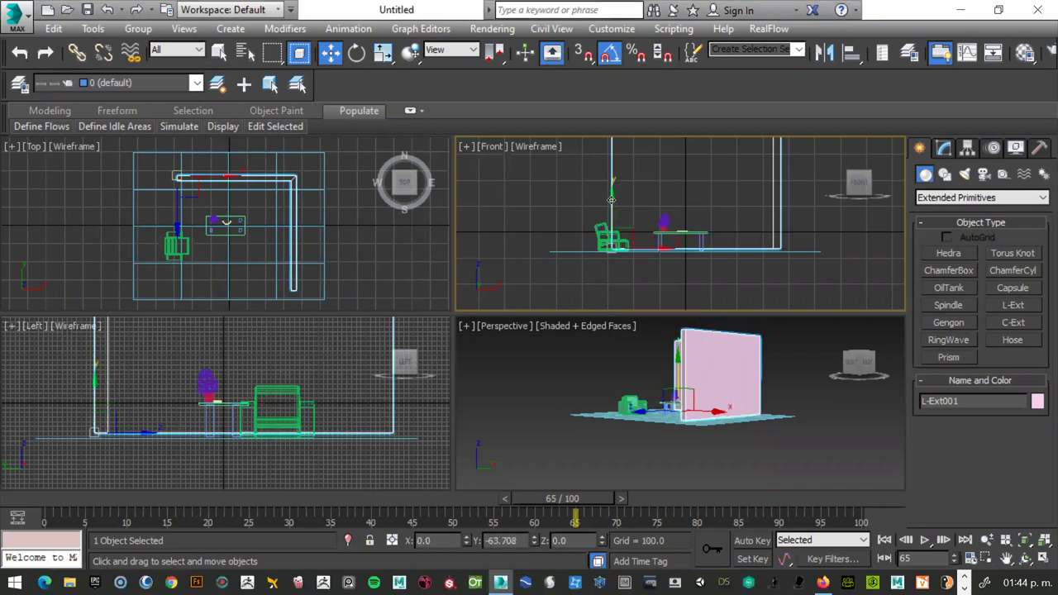
scroll(735, 261, "up", 4)
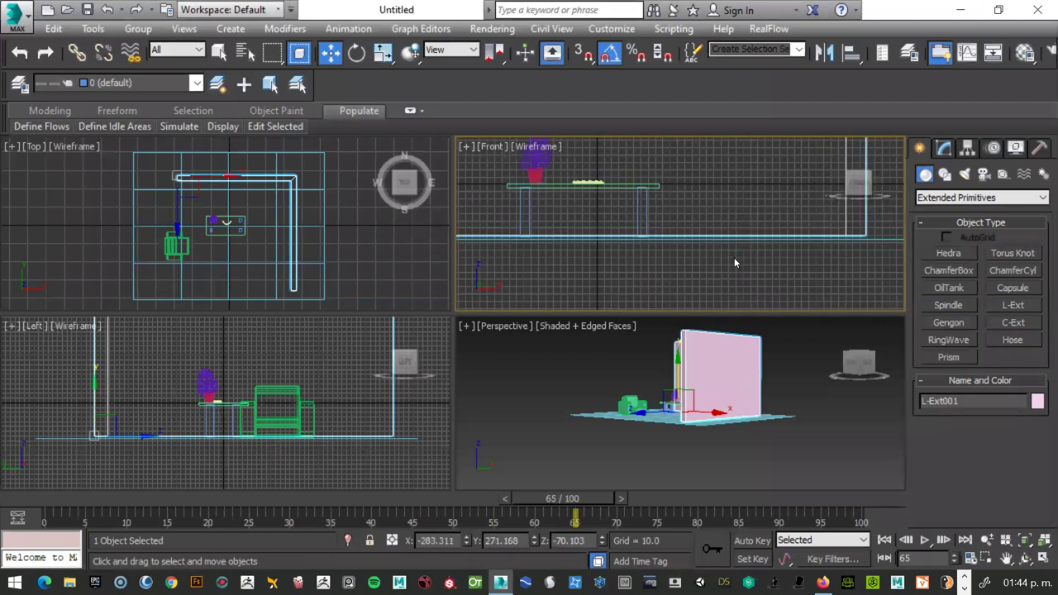
middle_click_drag(675, 235, 641, 223)
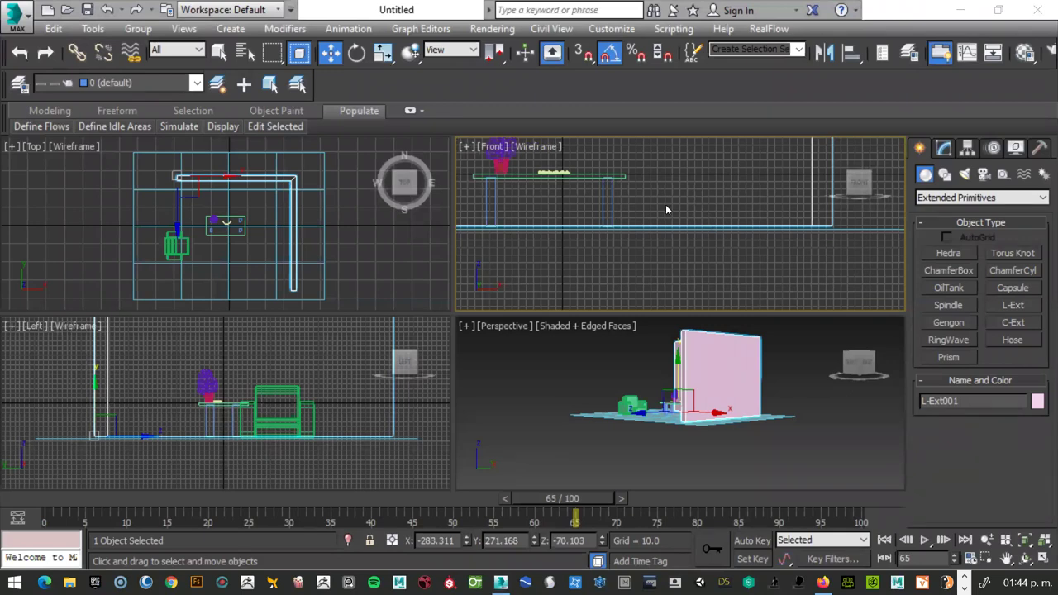
Open the Move Transform Type-In for the L-Ext001 wall.
right_click(603, 210)
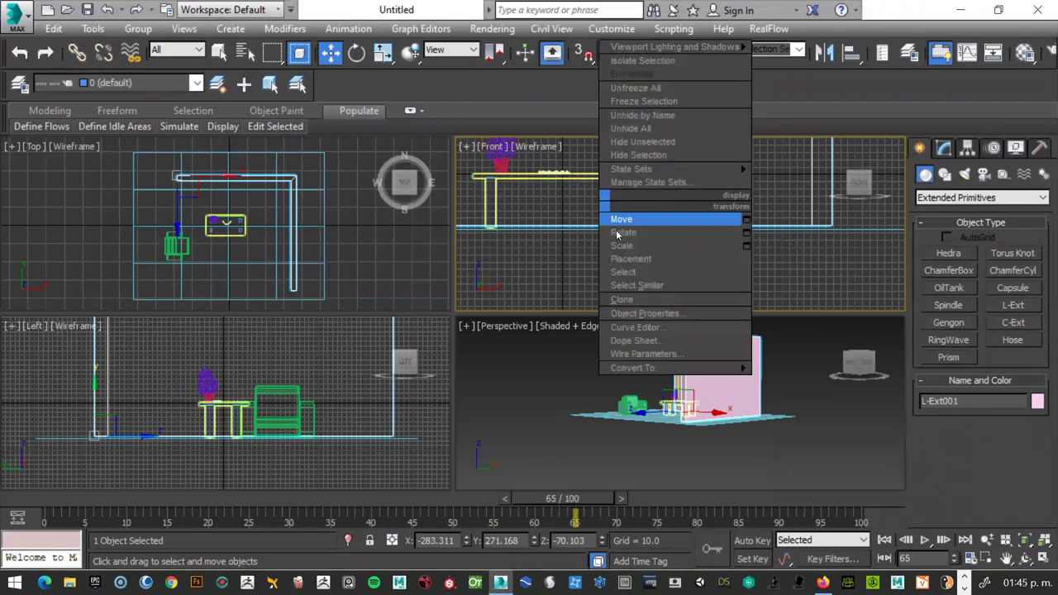
left_click(747, 221)
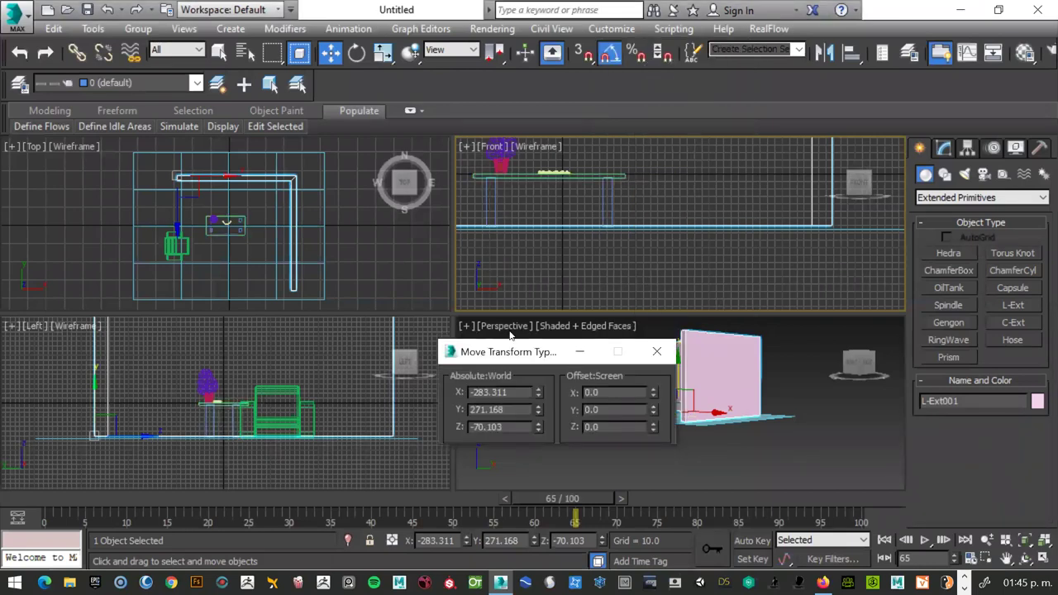
left_click_drag(516, 351, 430, 305)
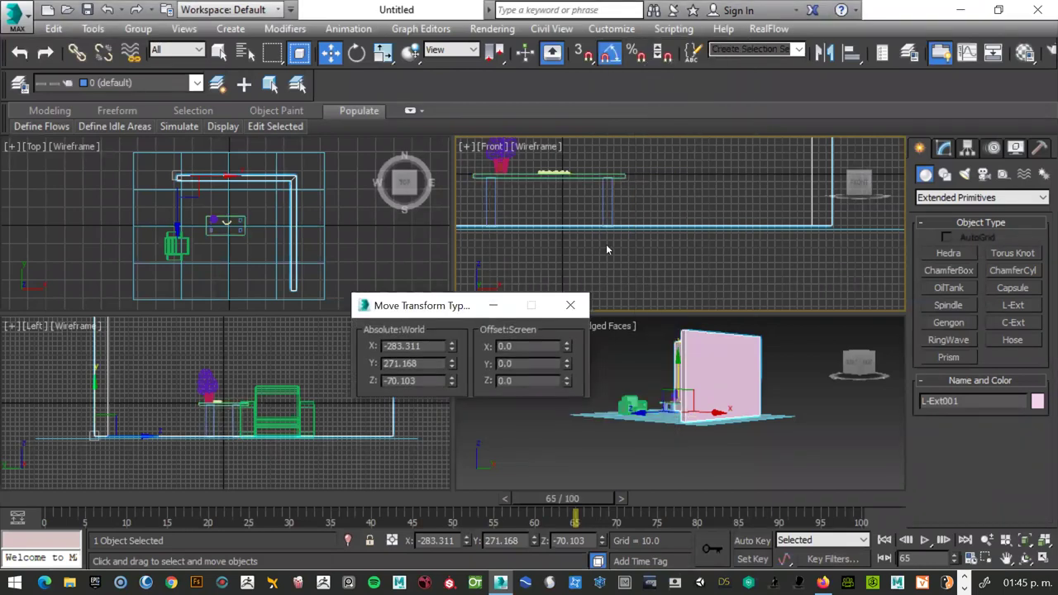
left_click(808, 219)
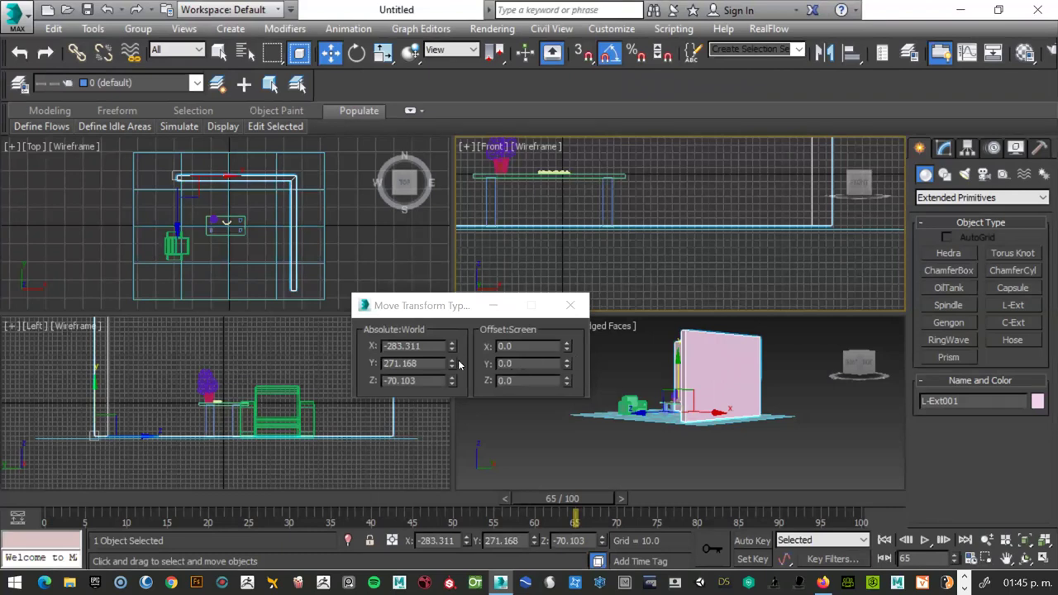
Set the wall's position to X -253.92, Y 300.559, Z -75.755.
left_click_drag(452, 362, 451, 346)
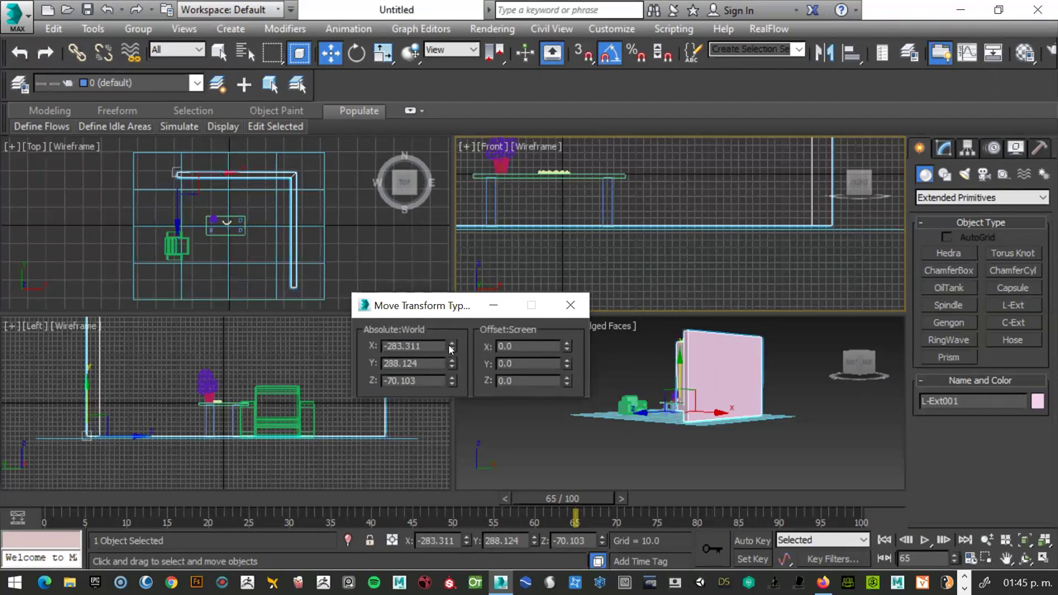
left_click_drag(452, 345, 460, 323)
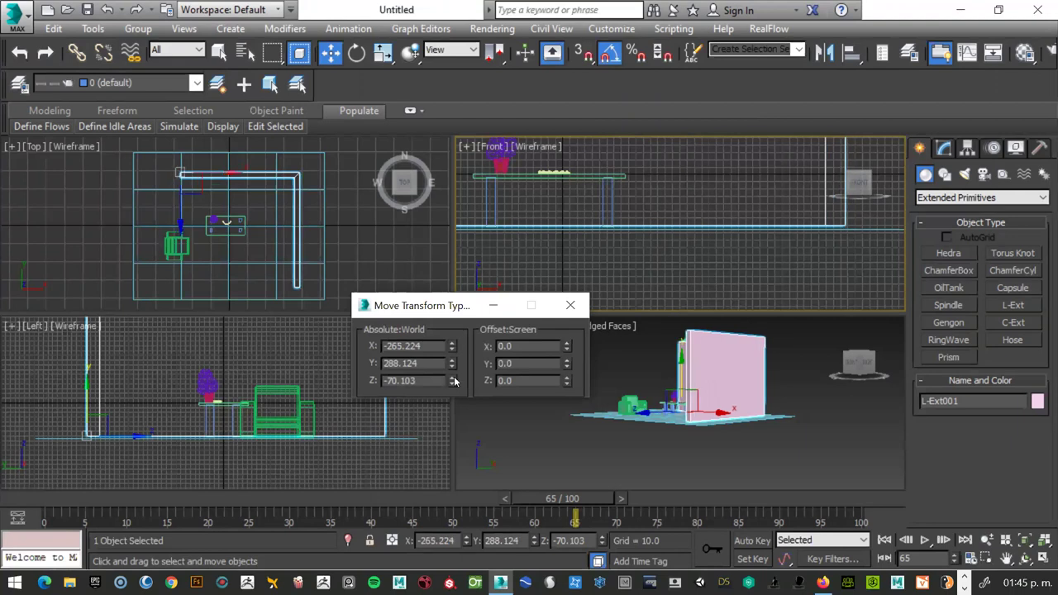
left_click_drag(452, 378, 466, 382)
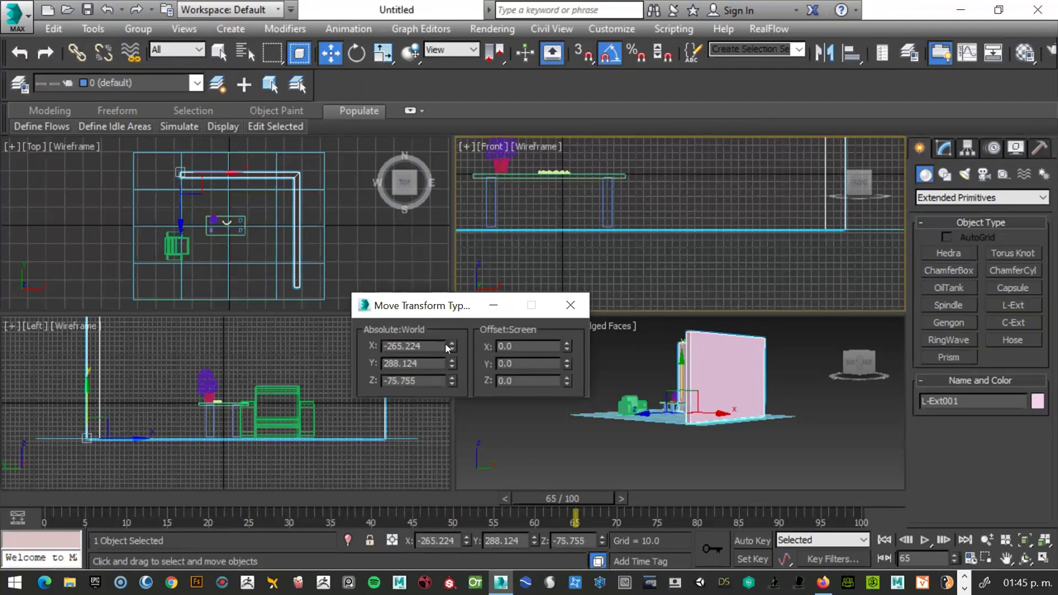
mouse_move(447, 347)
left_mouse_down()
mouse_move(450, 334)
mouse_move(451, 385)
left_mouse_up()
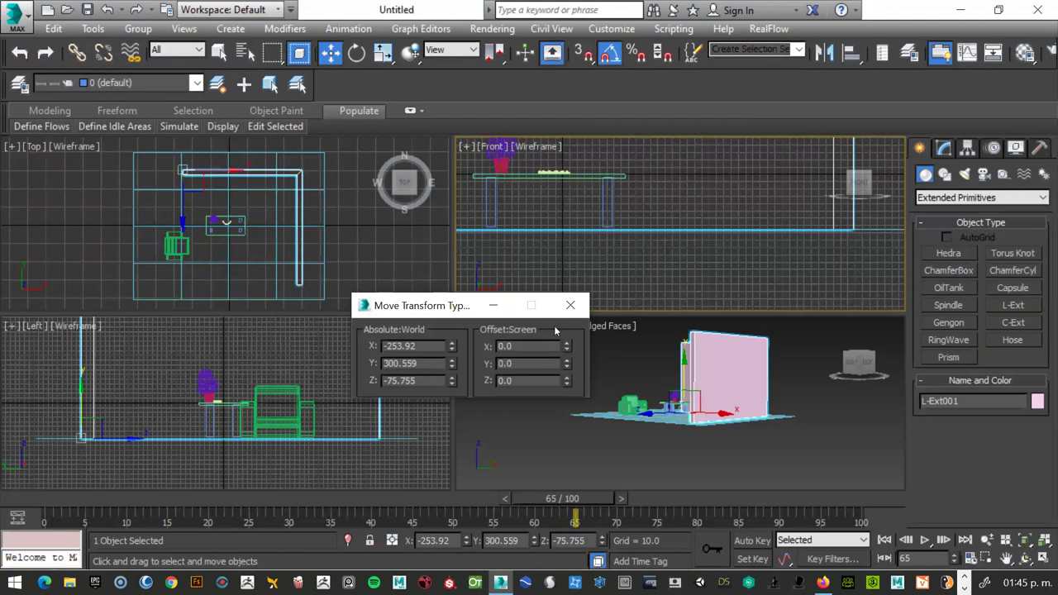
Deselect the L-Ext001 wall.
scroll(821, 228, "up", 3)
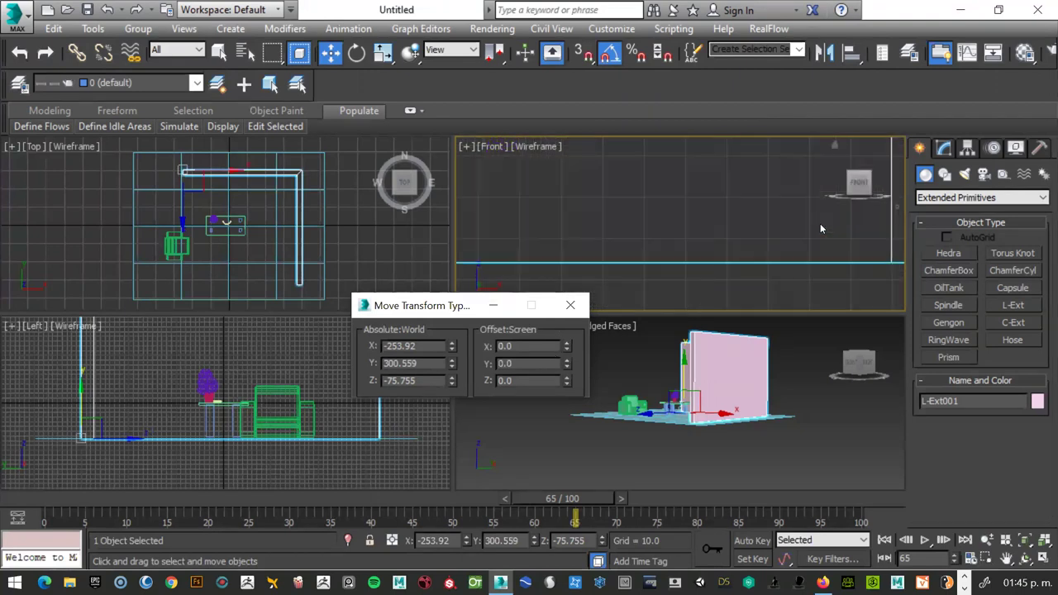
scroll(815, 234, "down", 2)
scroll(814, 234, "down", 3)
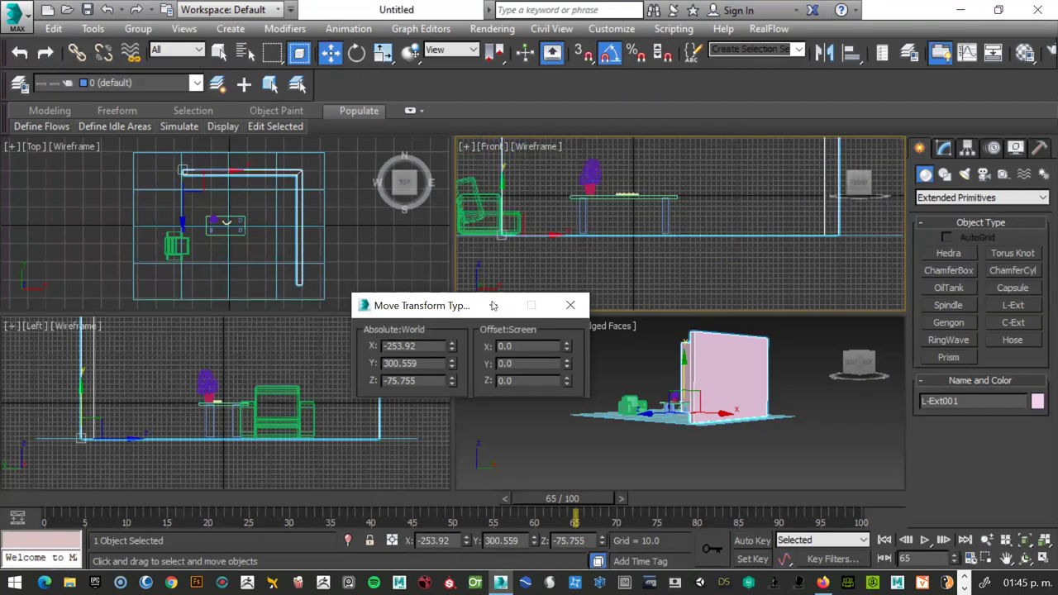
left_click(634, 259)
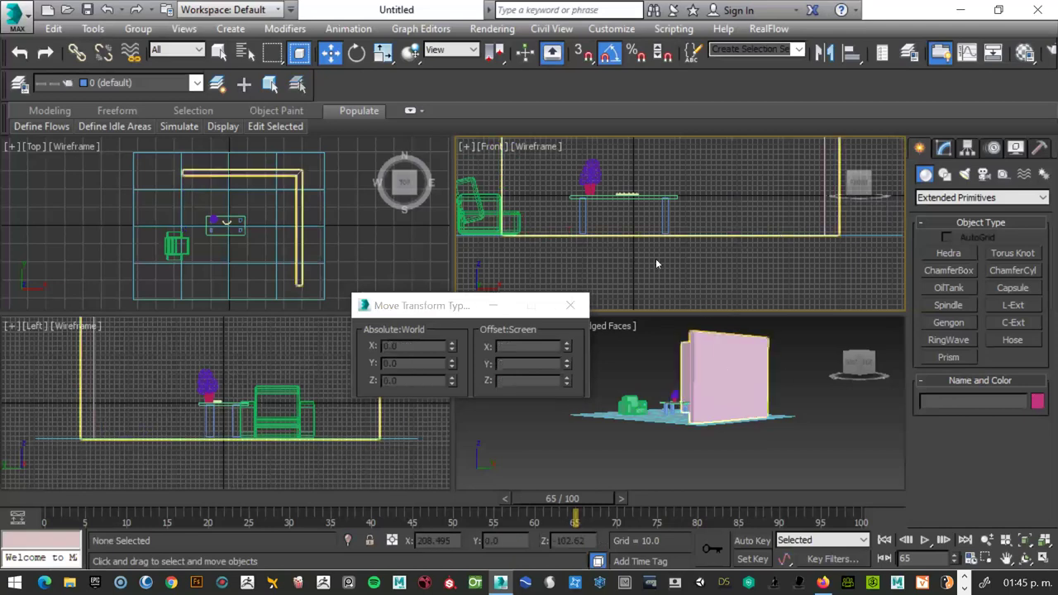
Close the Move Type-In and frame the whole room with both walls in Perspective.
scroll(655, 258, "down", 2)
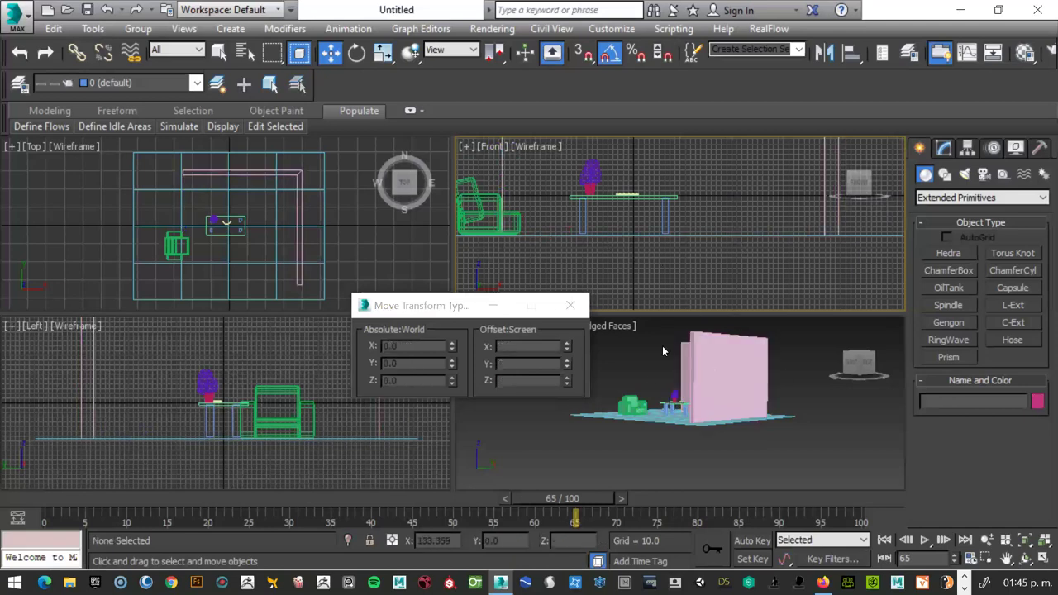
middle_click(694, 383)
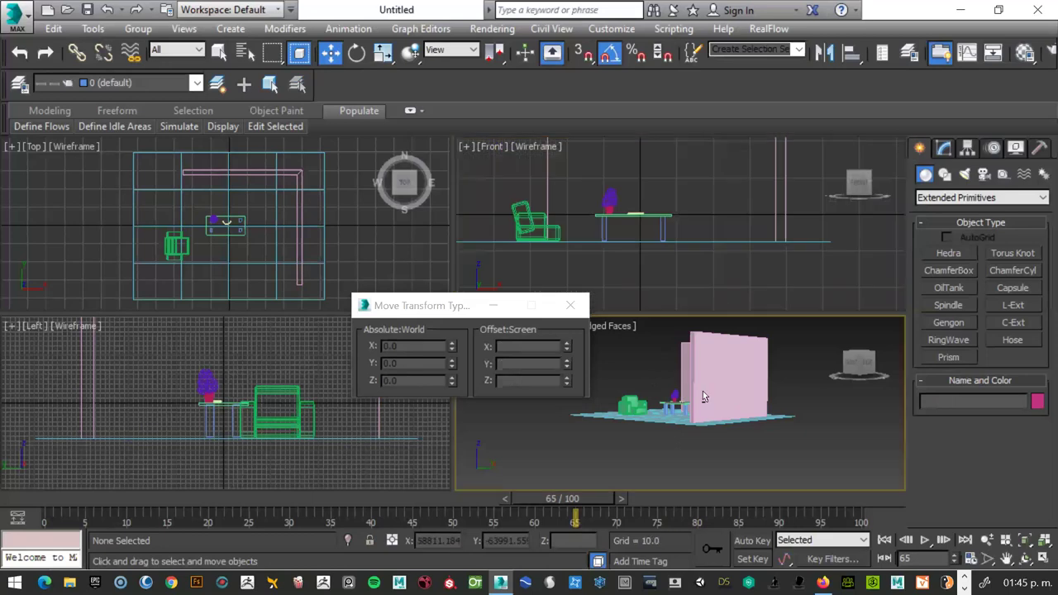
left_click(856, 363)
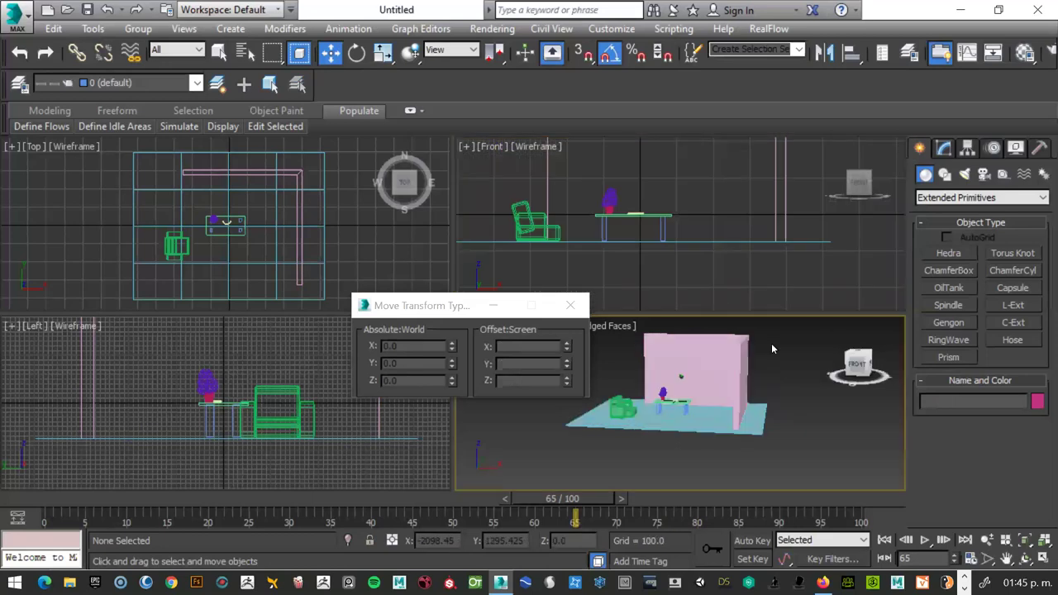
key("shift+z")
key("shift+z")
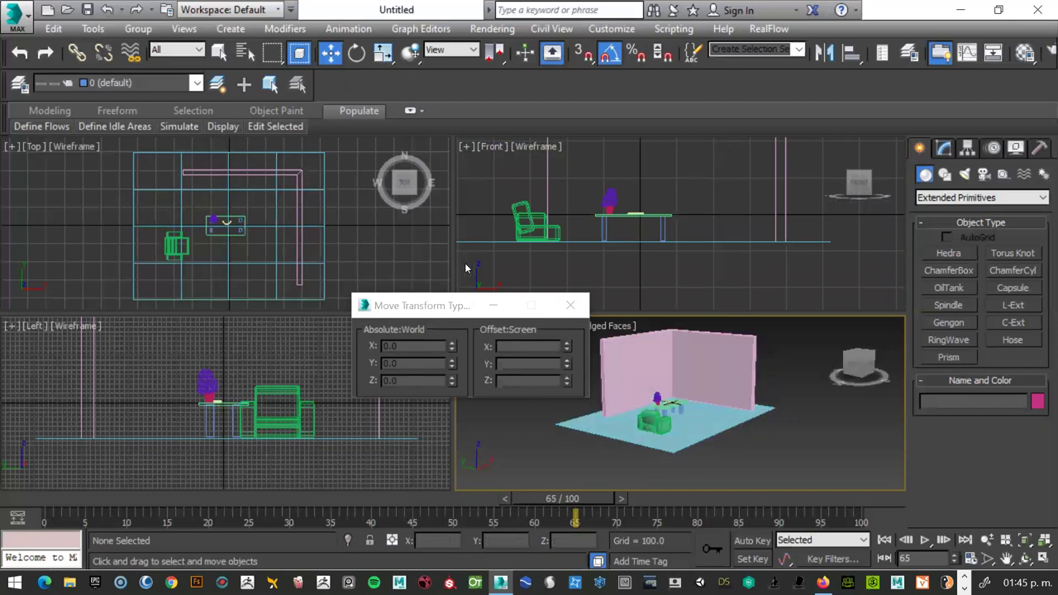
left_click(466, 263)
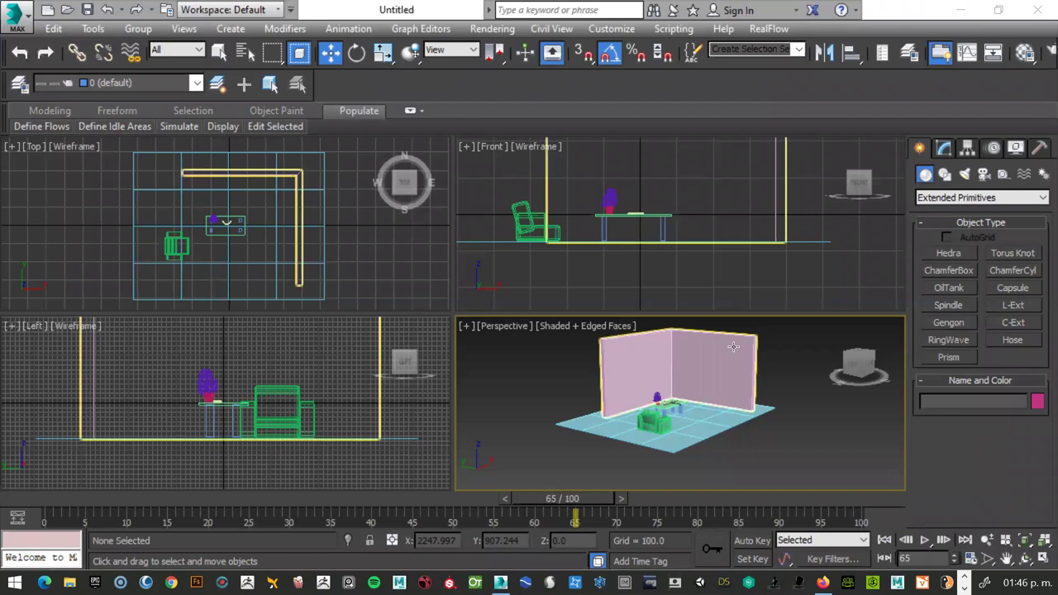
scroll(735, 360, "up", 5)
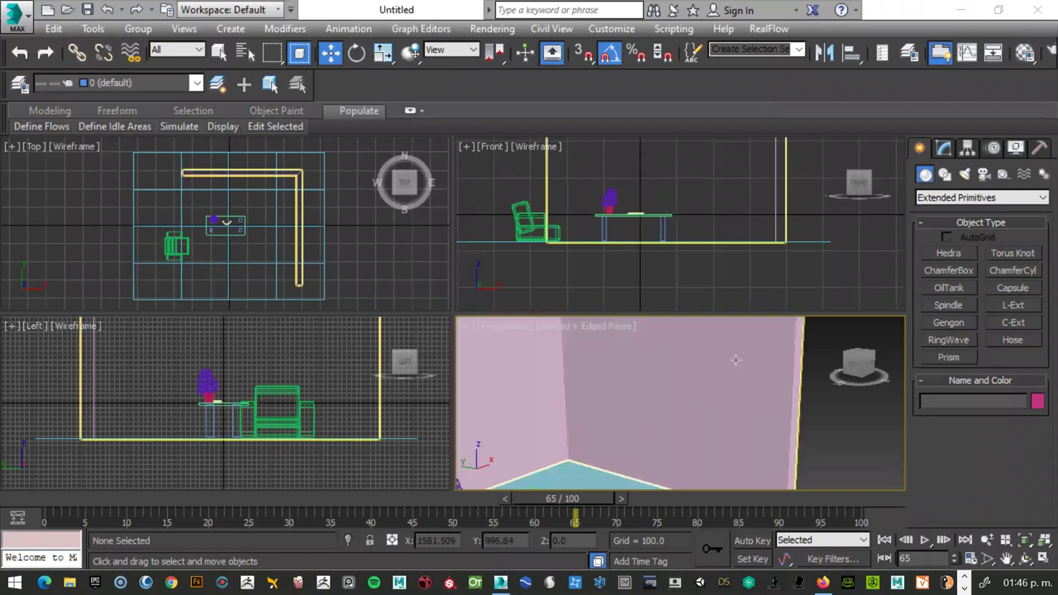
scroll(736, 360, "down", 5)
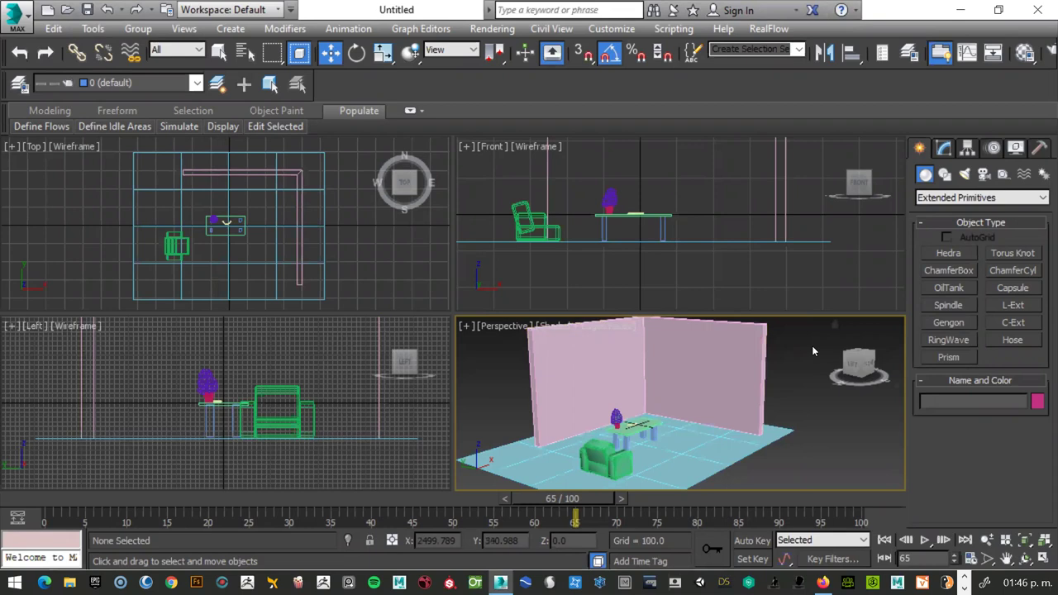
key("shift+q")
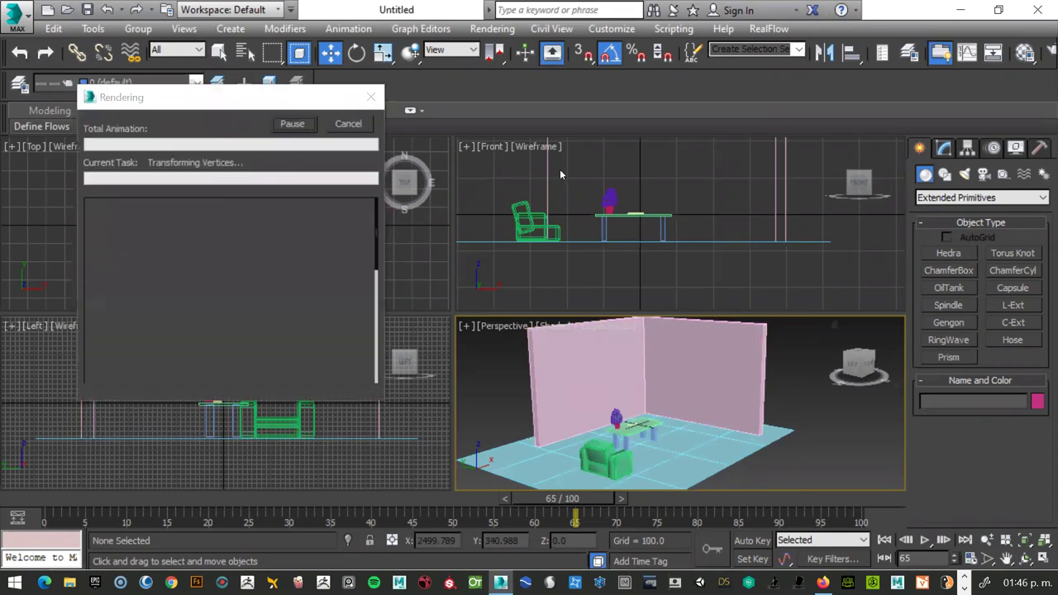
scroll(677, 340, "up", 2)
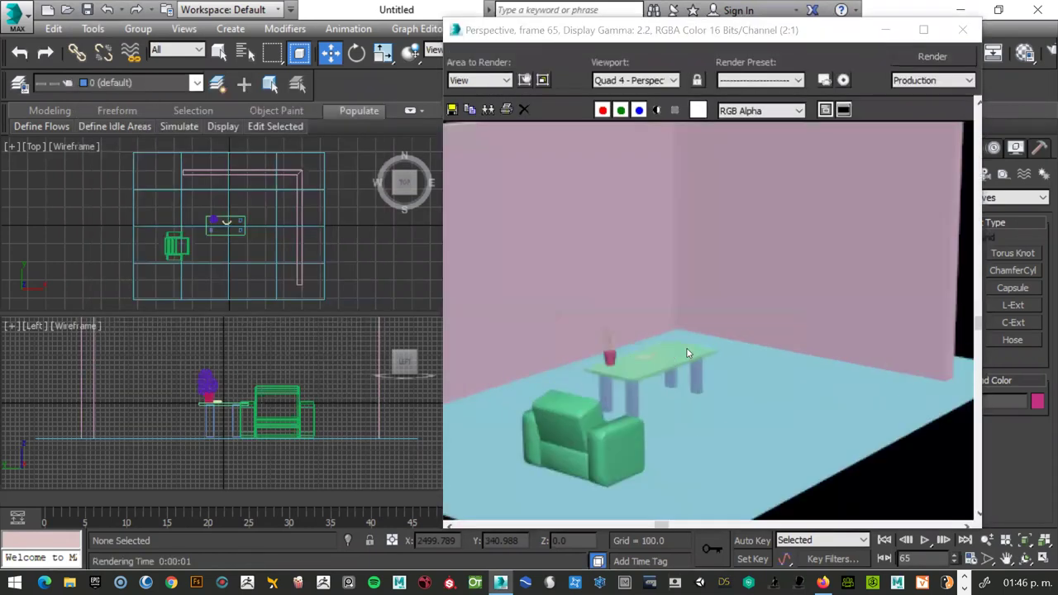
scroll(687, 354, "up", 4)
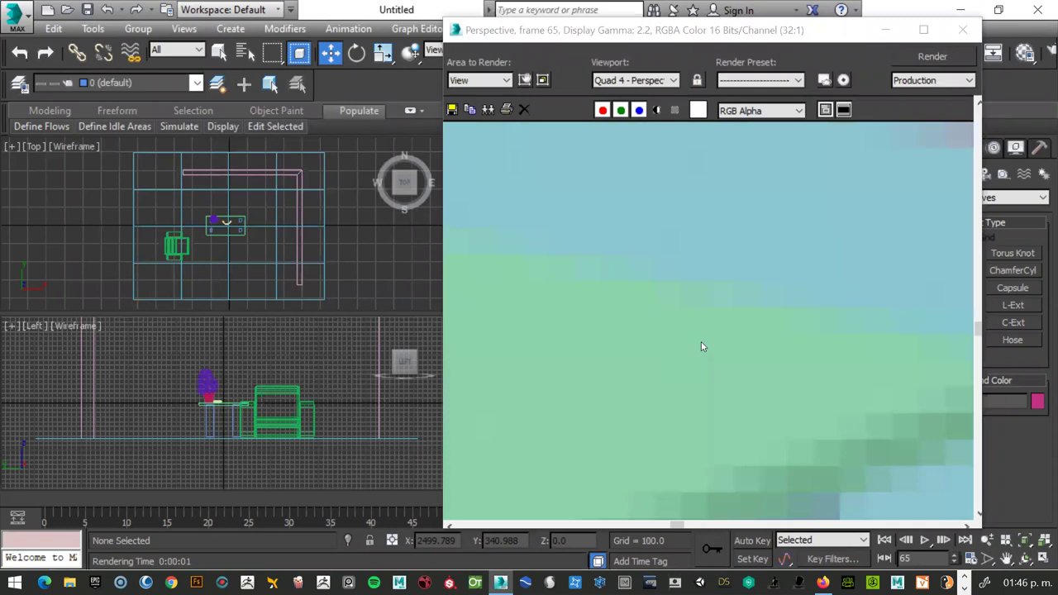
scroll(701, 347, "down", 1)
scroll(702, 347, "down", 1)
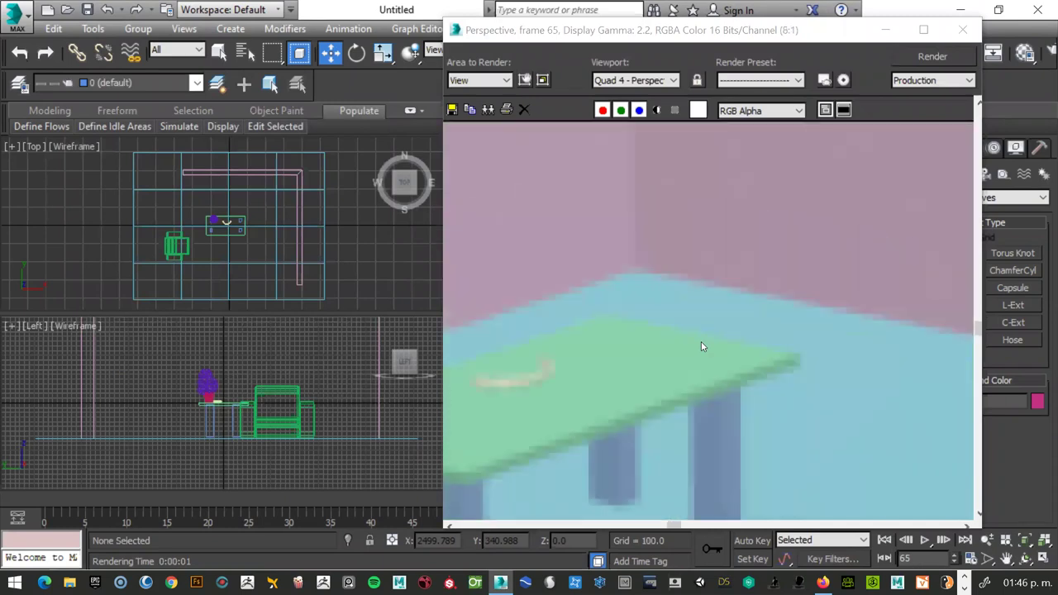
scroll(701, 346, "down", 2)
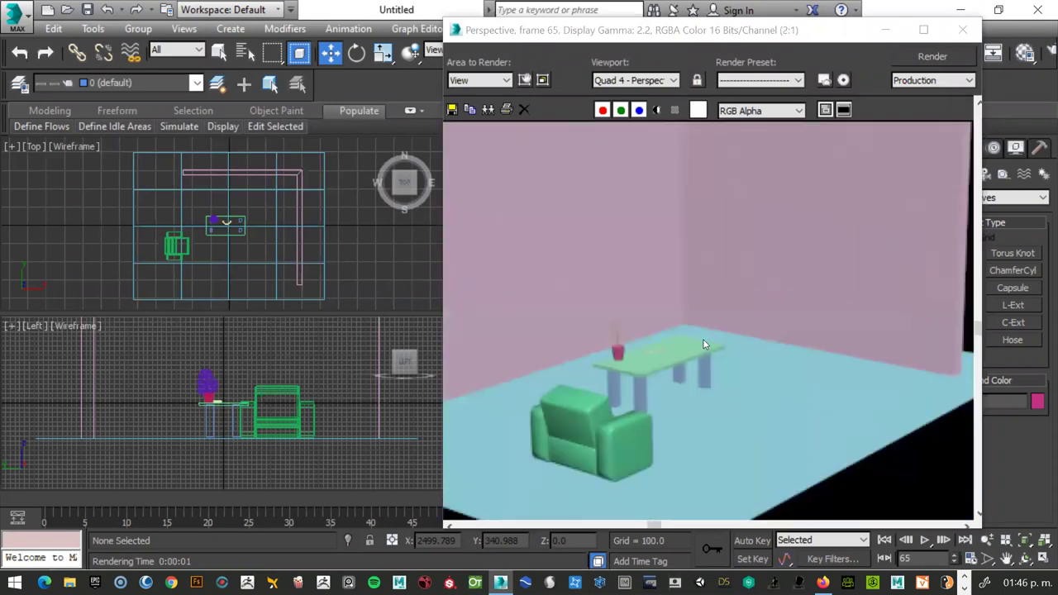
scroll(703, 345, "down", 1)
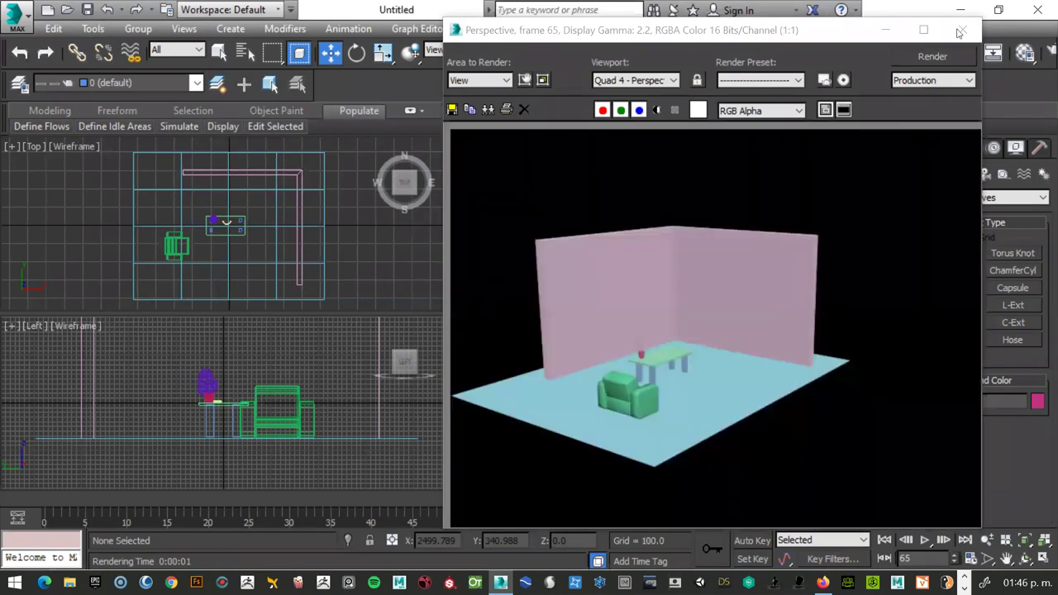
left_click(960, 31)
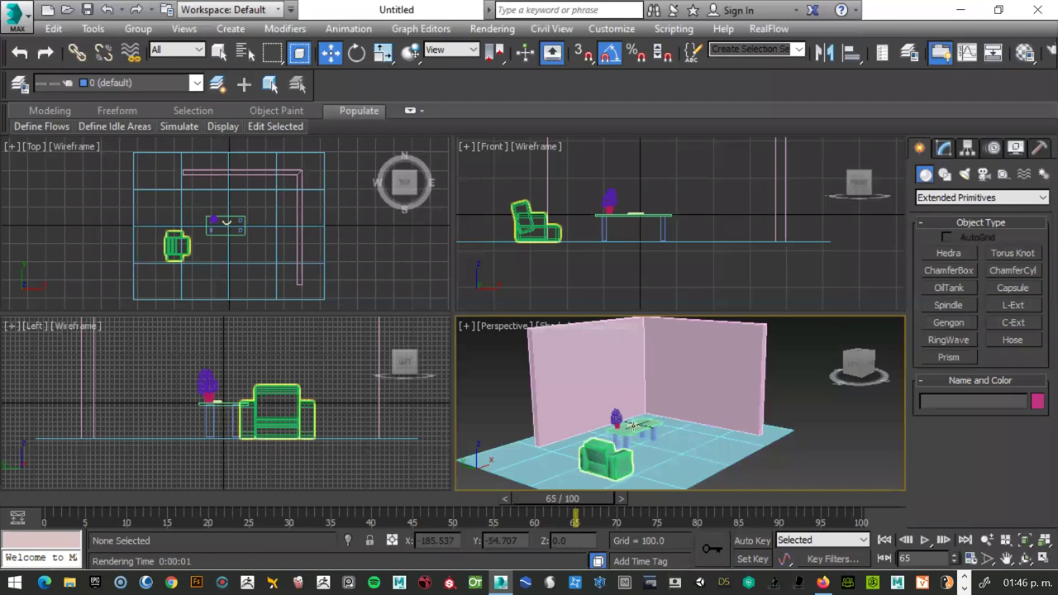
Zoom the Perspective view close on the table with the potted plant and select the table.
scroll(633, 425, "up", 6)
scroll(633, 424, "up", 3)
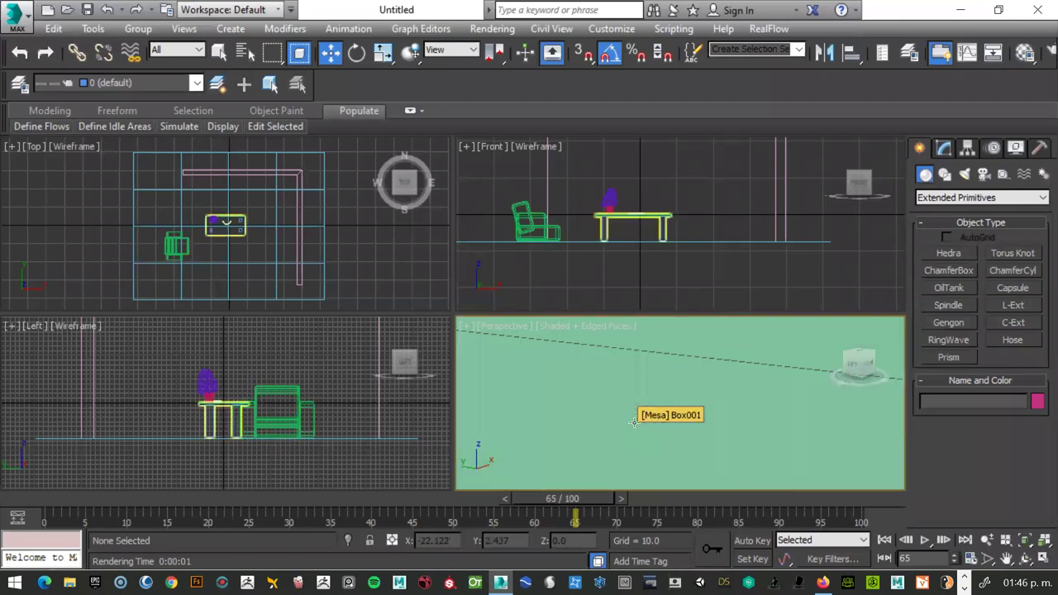
scroll(634, 422, "down", 3)
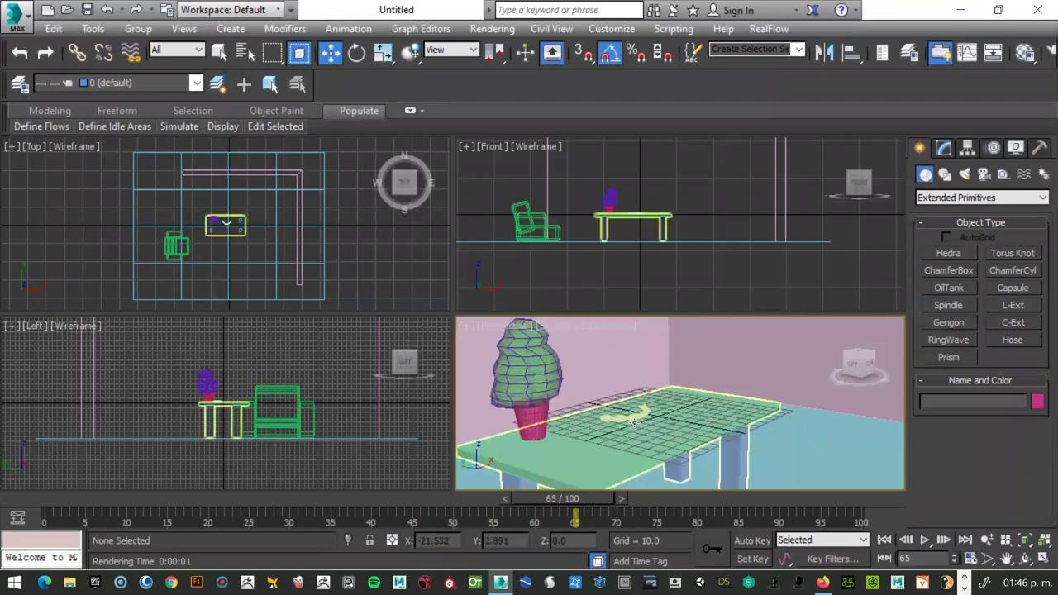
scroll(634, 422, "down", 6)
scroll(636, 421, "up", 5)
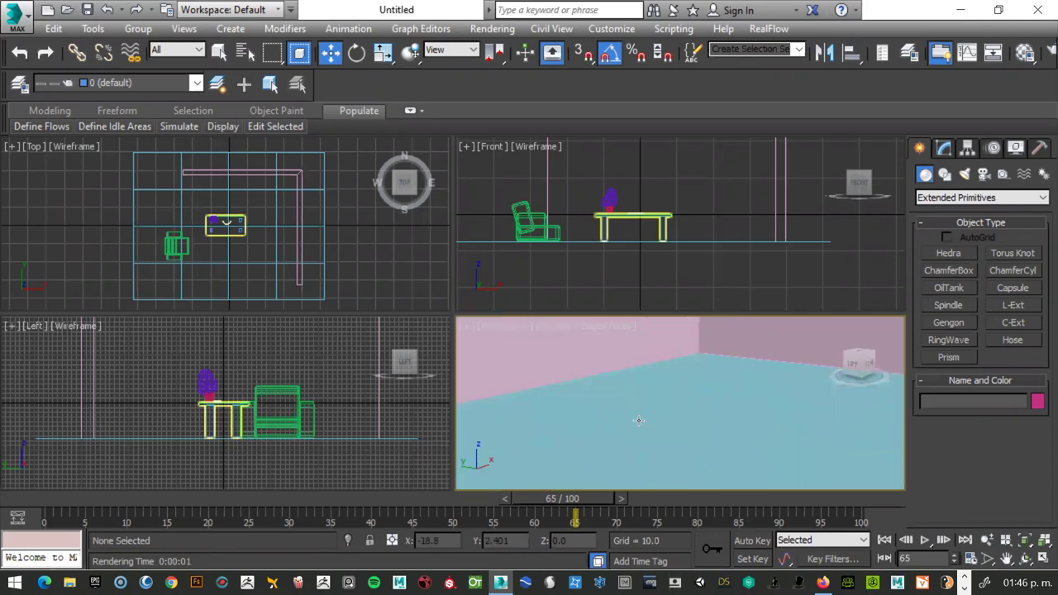
left_click(638, 420)
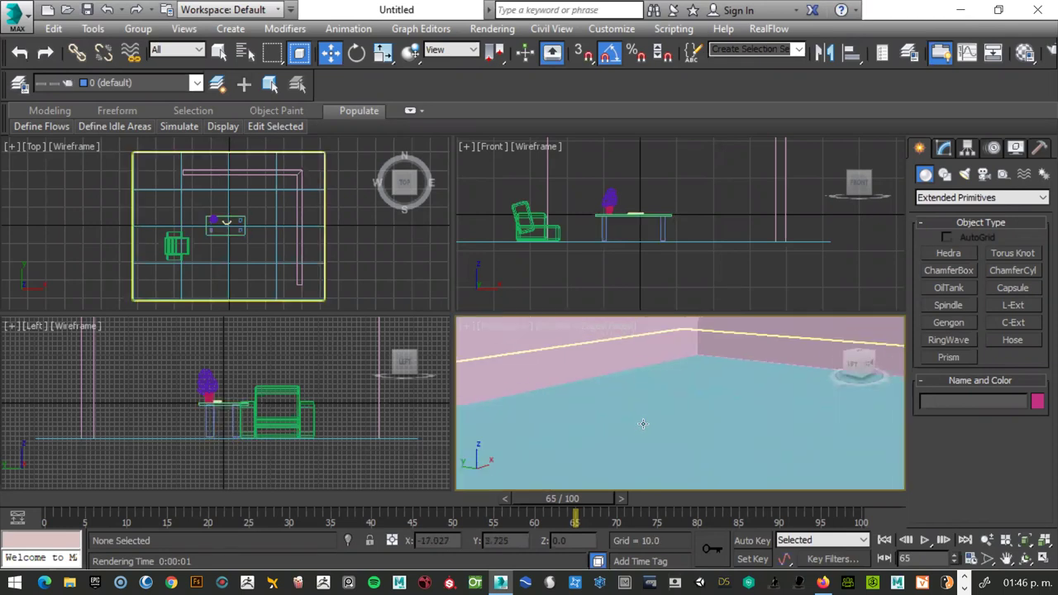
scroll(643, 424, "down", 3)
left_click(643, 422)
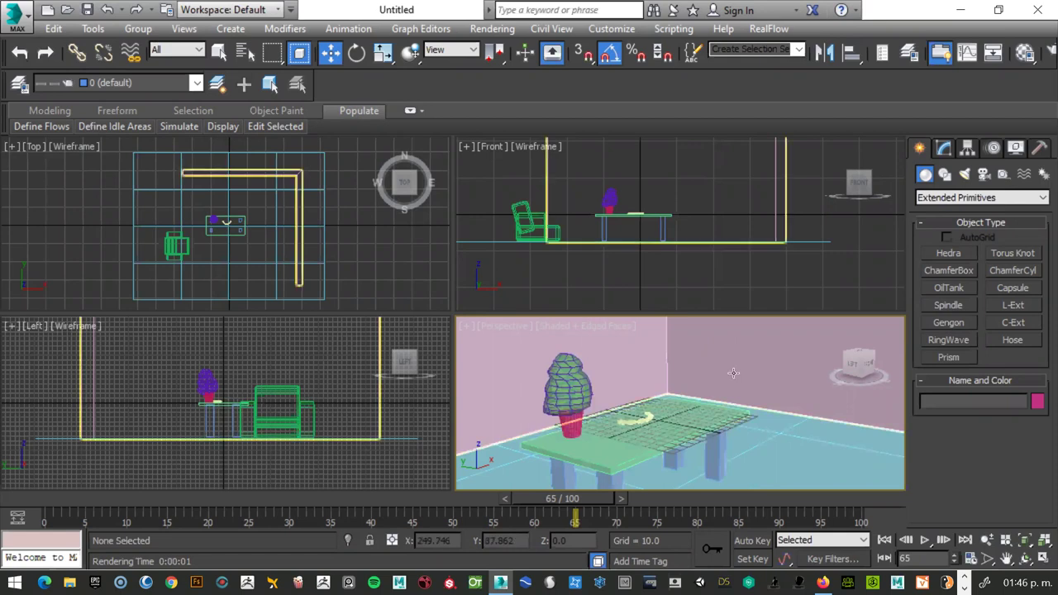
Render the Perspective view, inspect the image, then render frame 65 again.
key("shift+q")
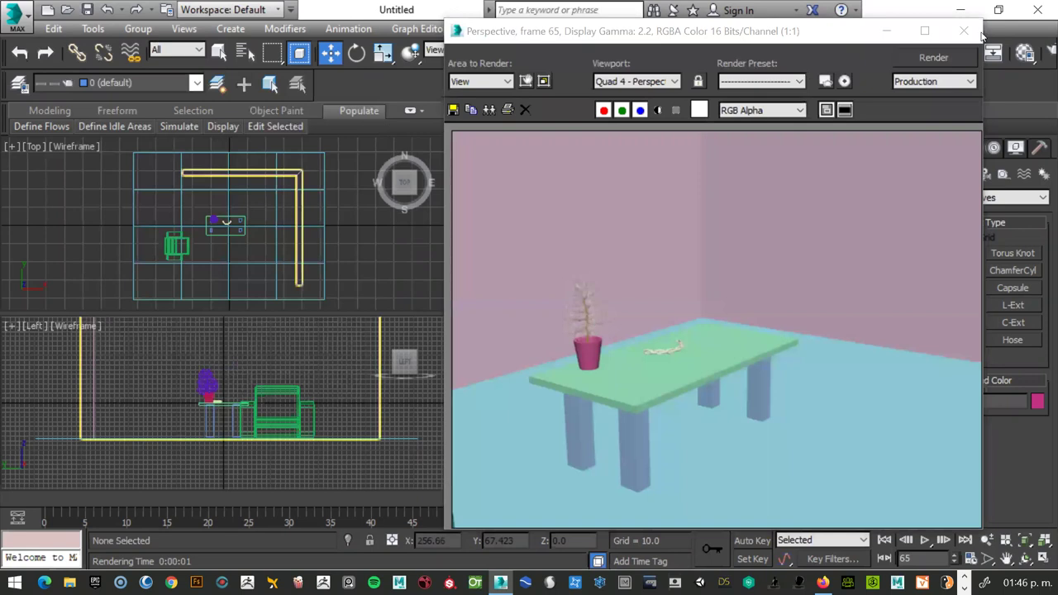
scroll(593, 317, "up", 3)
scroll(720, 313, "up", 2)
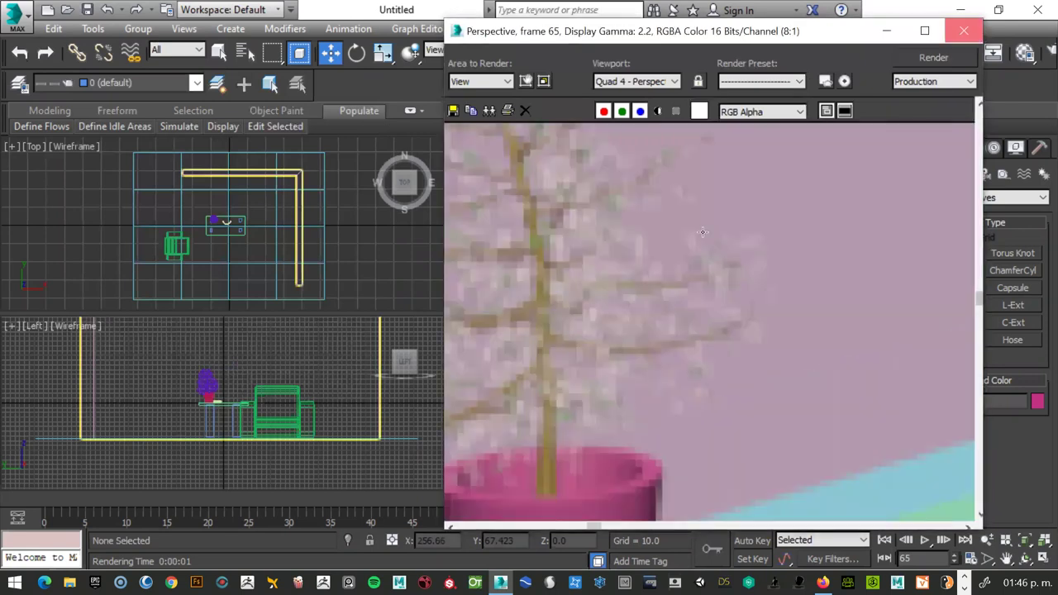
key("Escape")
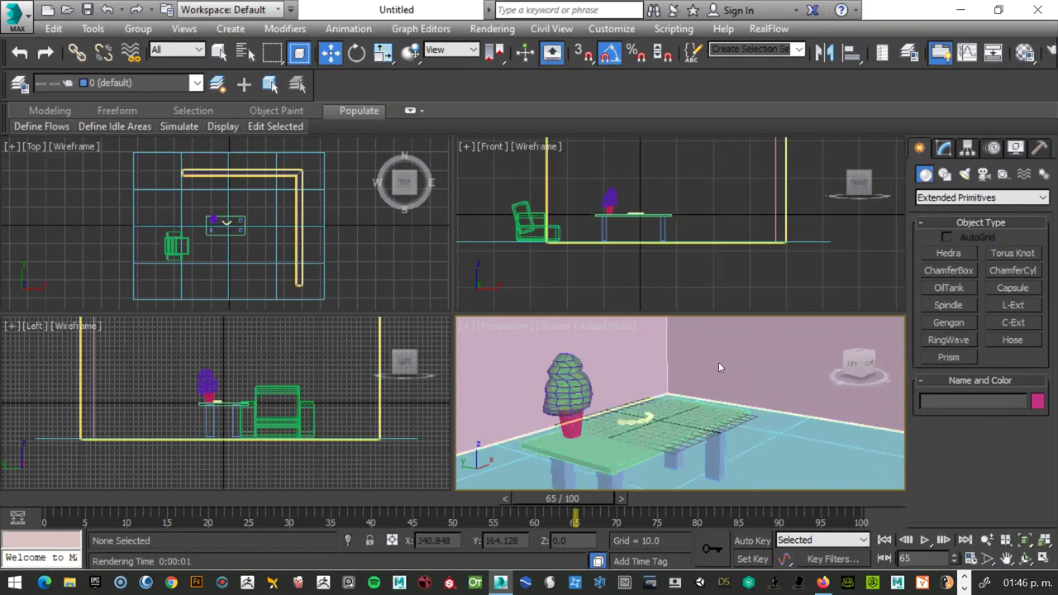
key("shift+q")
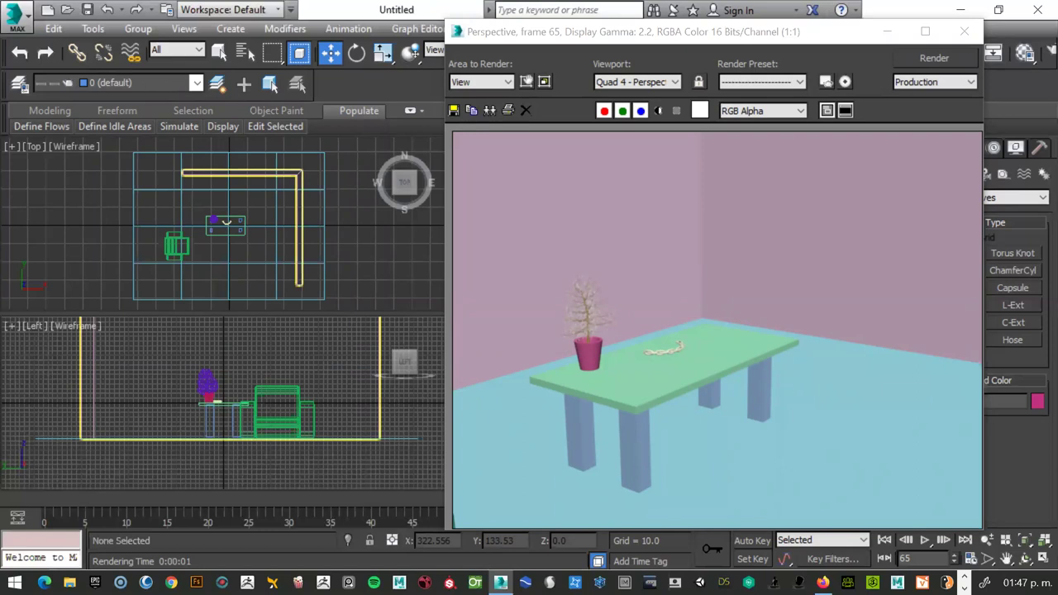
Annotate the walls, floor and left edge of the render, then close the render window.
mouse_move(479, 153)
left_mouse_down()
mouse_move(551, 132)
mouse_move(729, 171)
mouse_move(917, 295)
left_mouse_up()
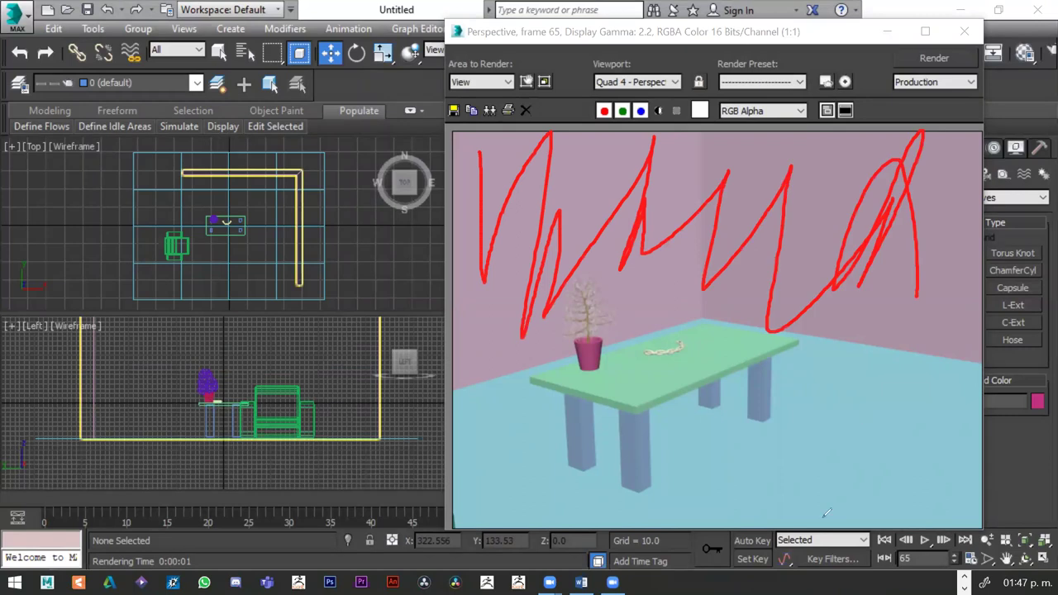
left_click_drag(965, 208, 506, 501)
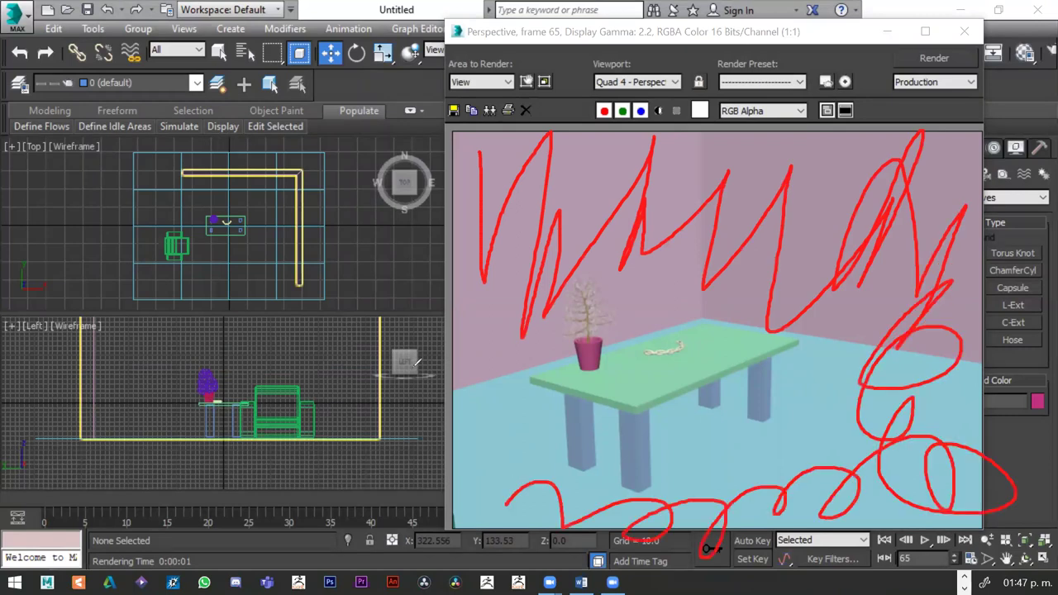
mouse_move(505, 499)
left_mouse_down()
mouse_move(446, 327)
mouse_move(842, 489)
left_mouse_up()
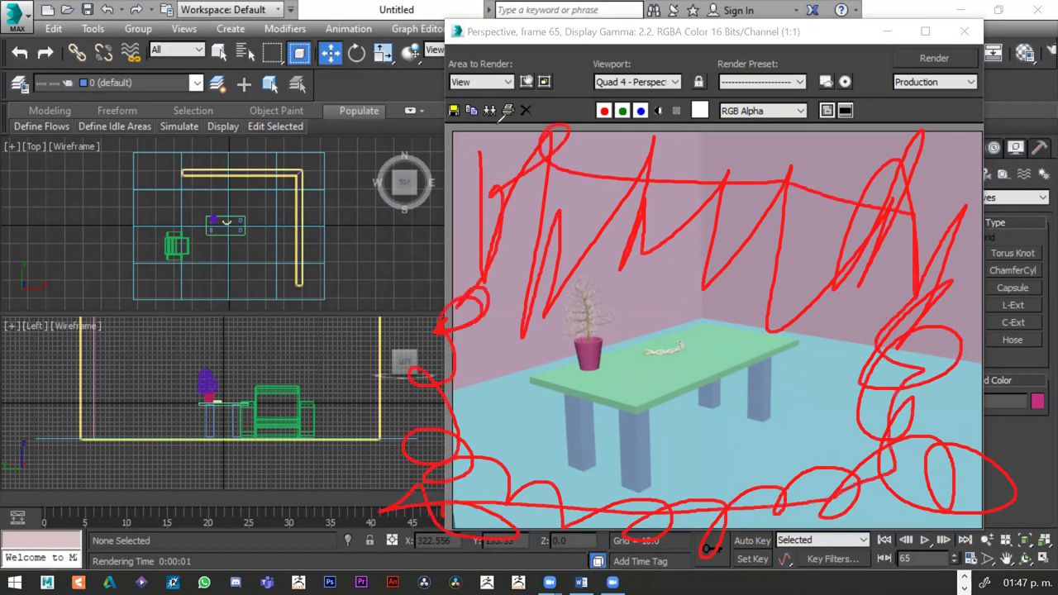
left_click_drag(478, 145, 455, 298)
left_click_drag(470, 195, 509, 124)
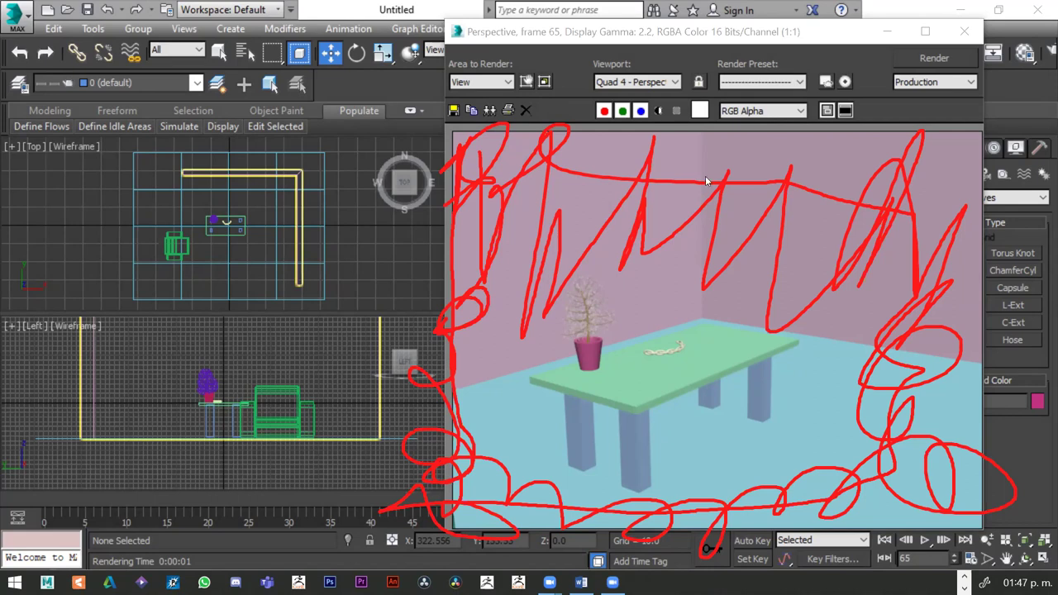
left_click(1039, 5)
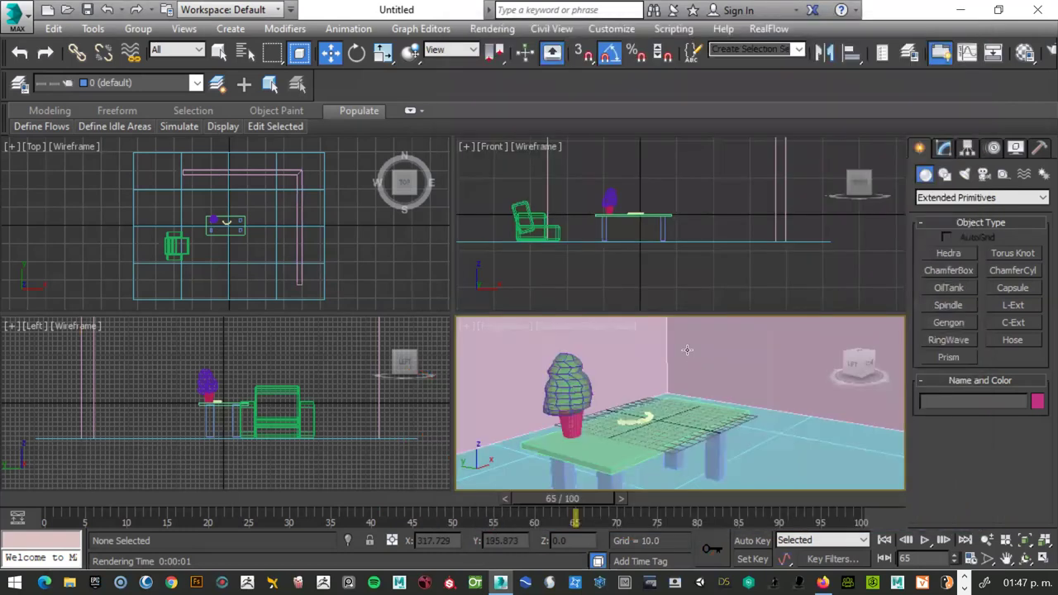
Maximize the Perspective viewport with the safe frame and home grid shown.
key("alt+w")
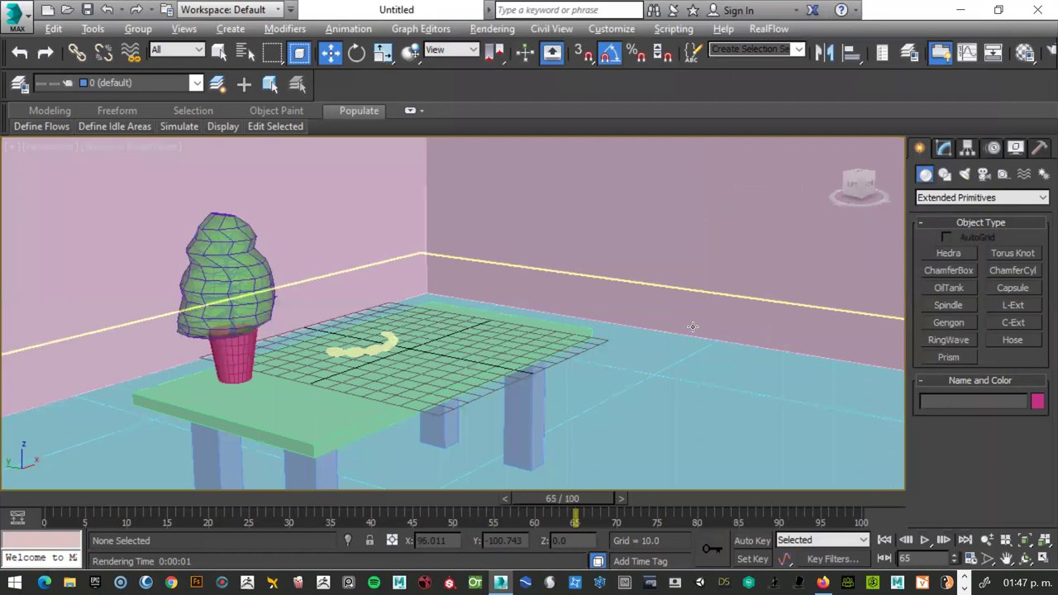
key("shift+f")
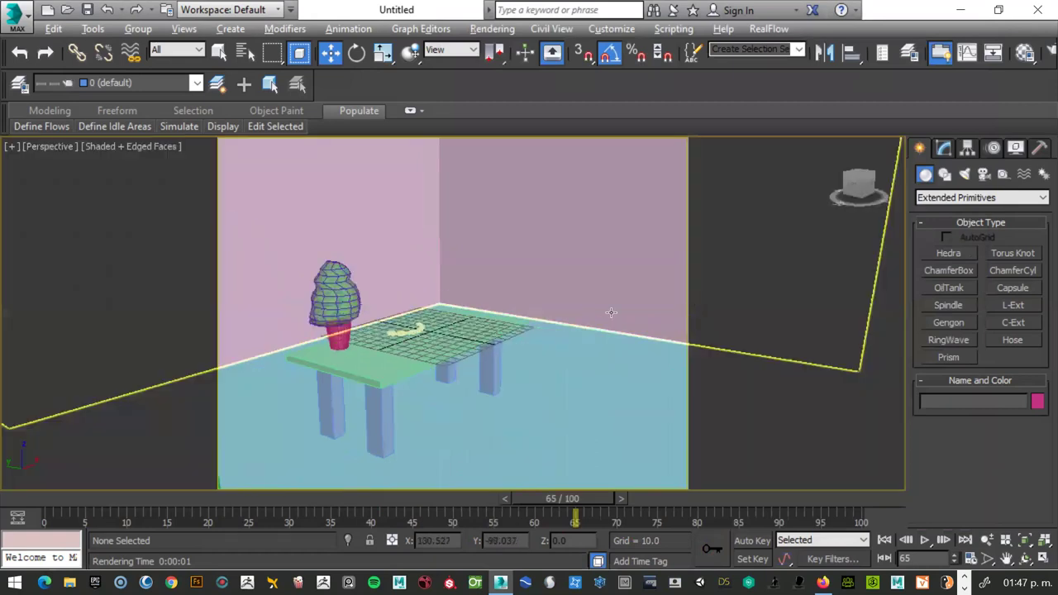
key("g")
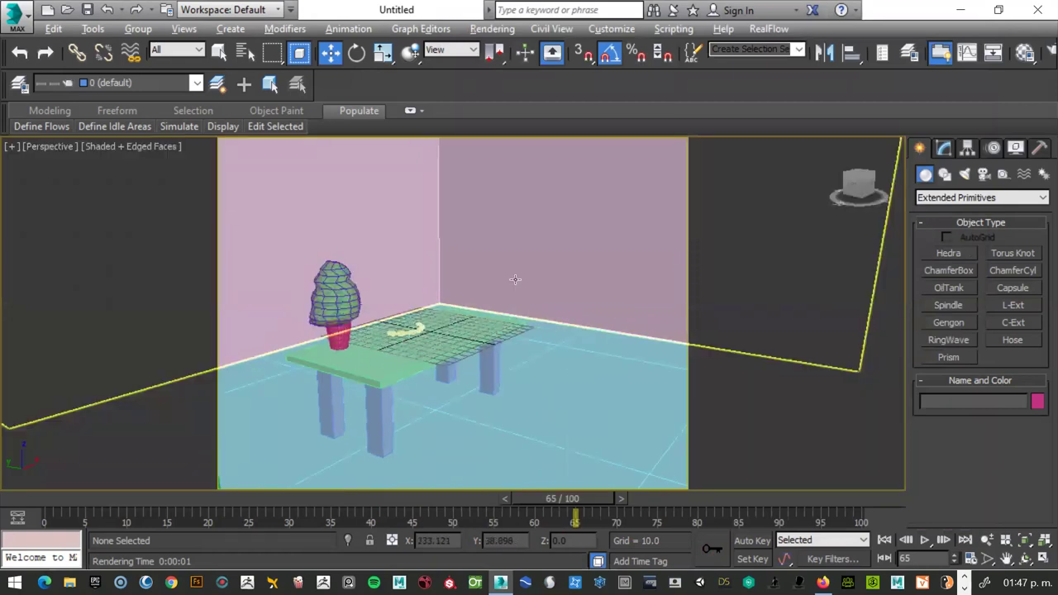
scroll(515, 279, "up", 2)
scroll(529, 273, "down", 2)
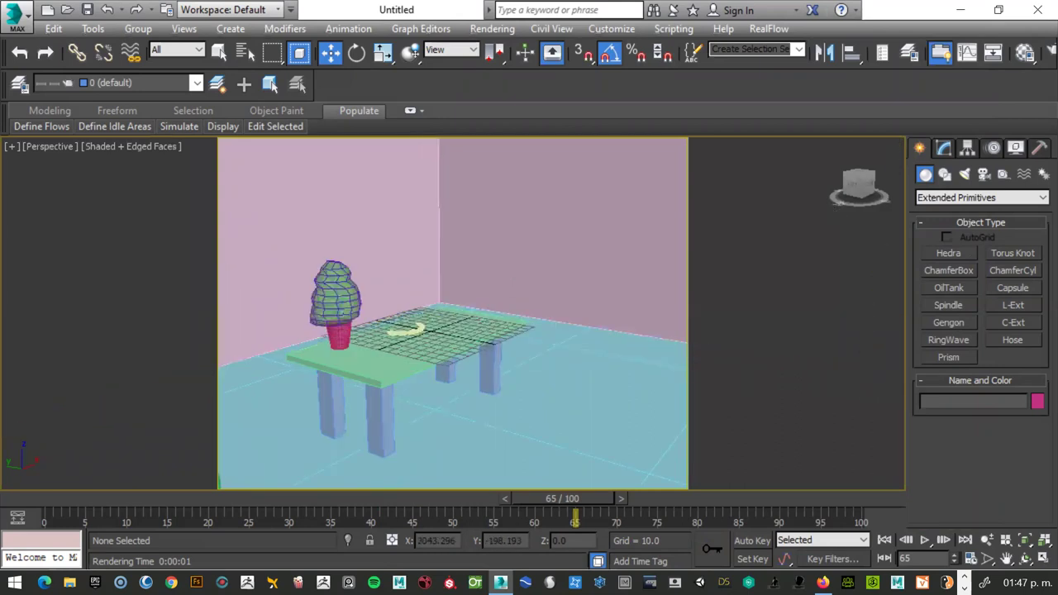
scroll(453, 313, "up", 5)
Turn the view to Front and select the sillón armchair group.
middle_click_drag(453, 313, 477, 213, "alt")
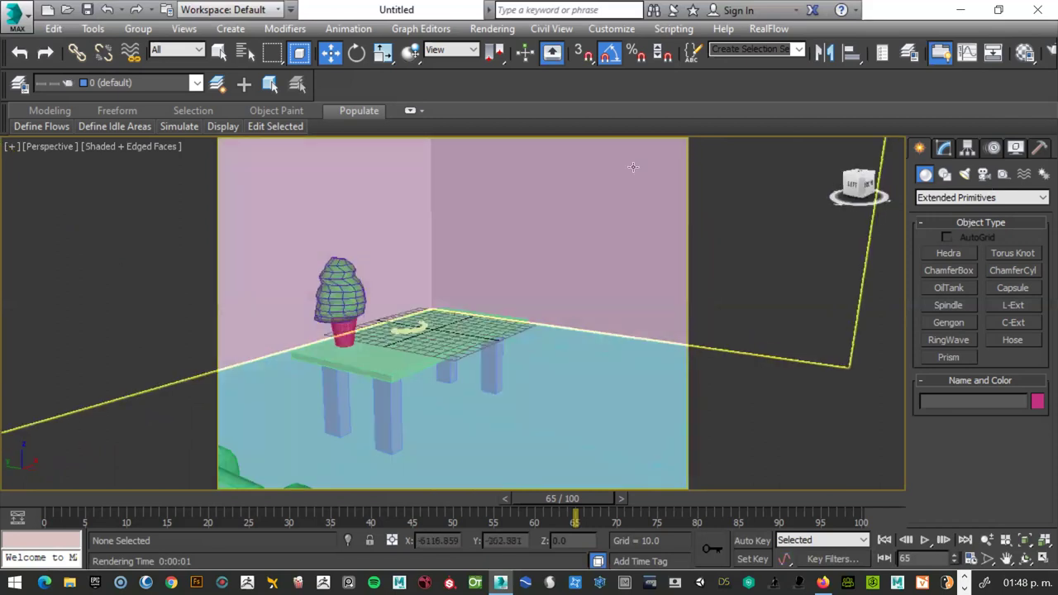
scroll(494, 302, "down", 3)
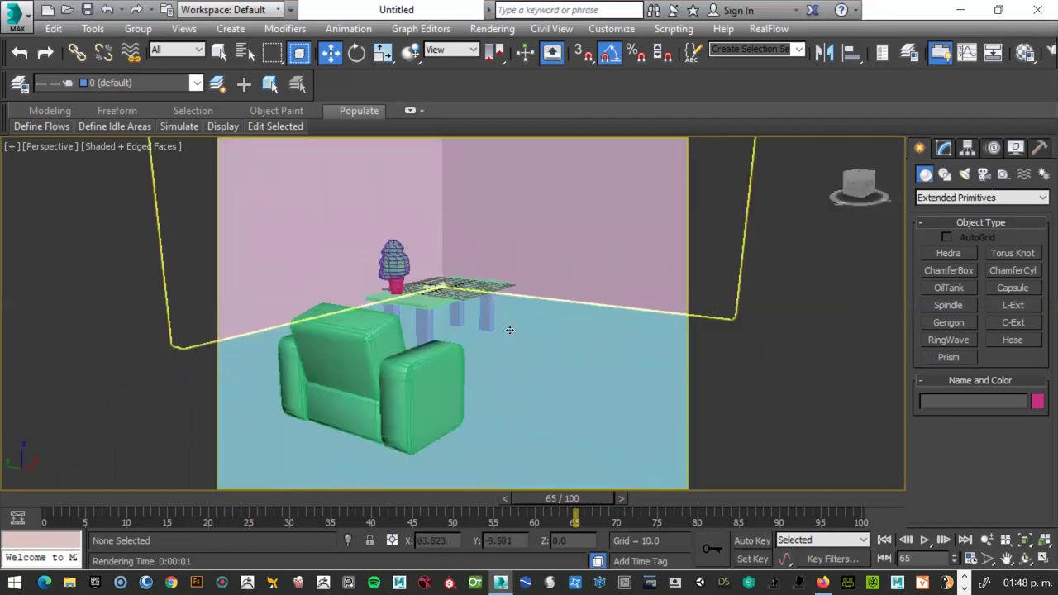
left_click(509, 329)
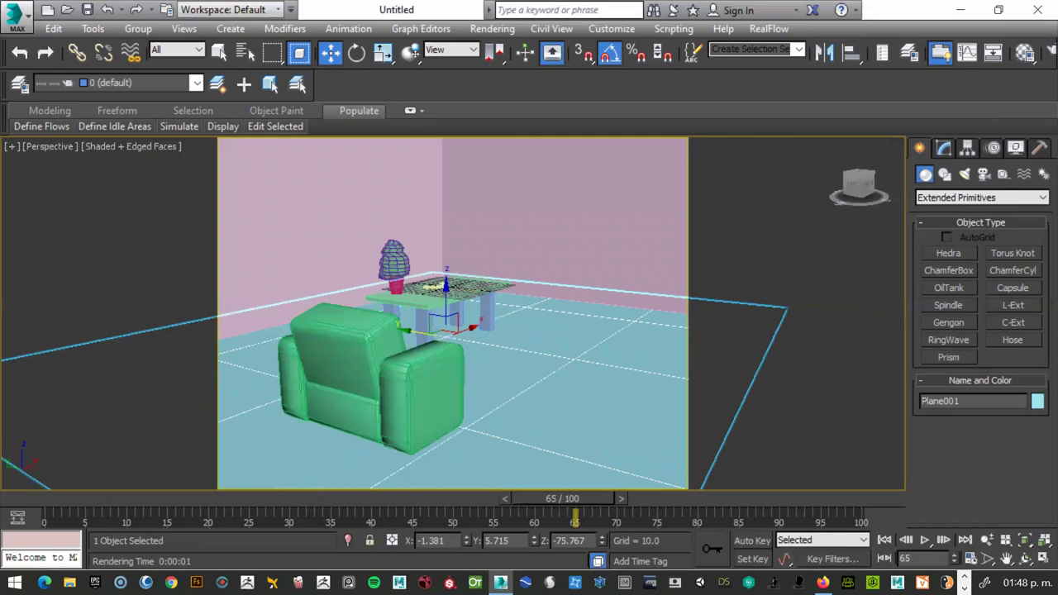
left_click(858, 184)
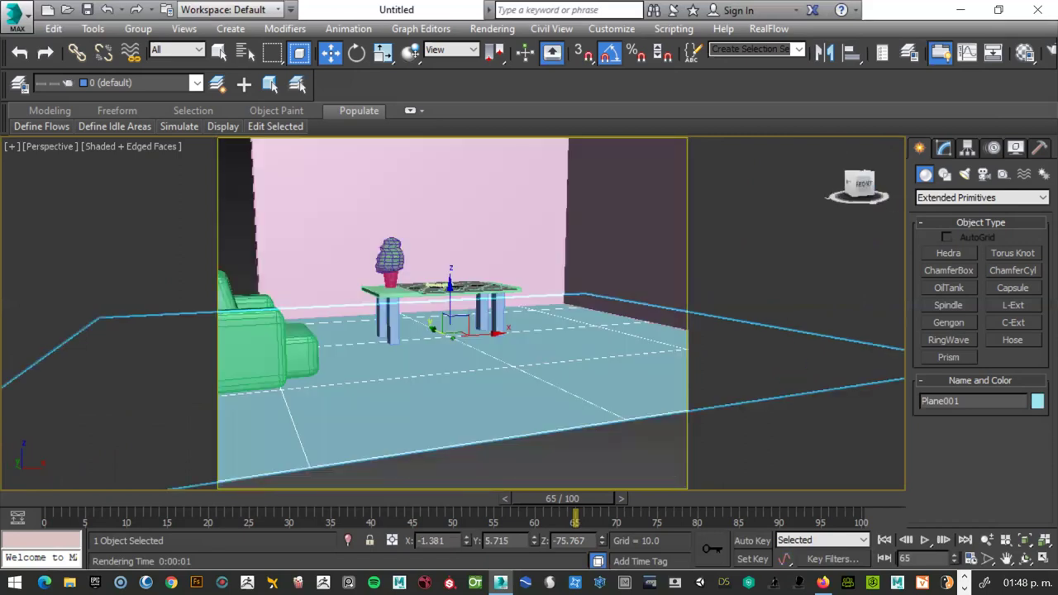
left_click(386, 330)
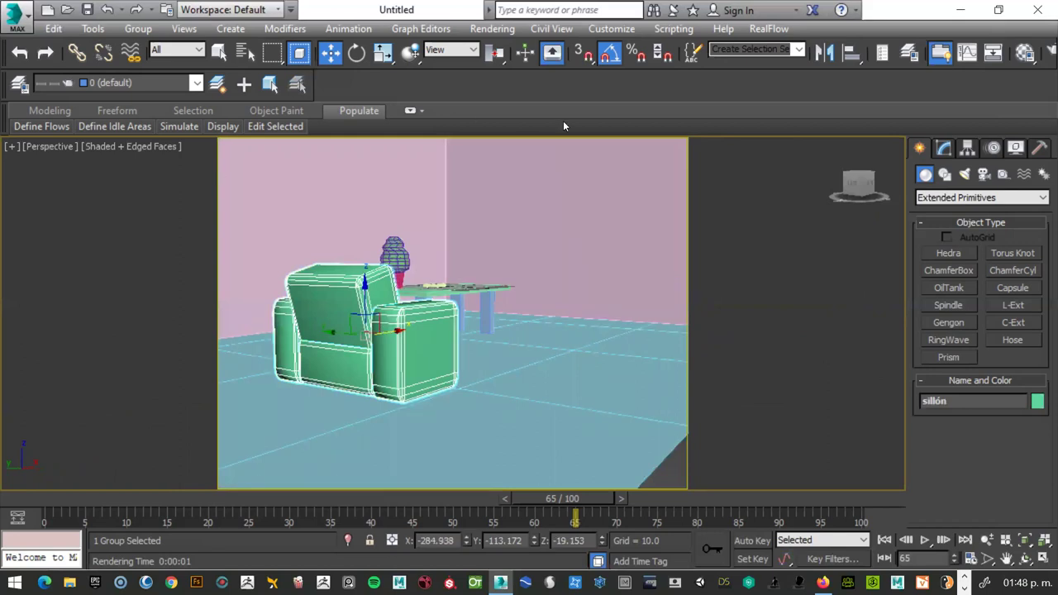
Mirror the sillón group along X with No Clone, comparing it via undo and redo.
left_click(824, 54)
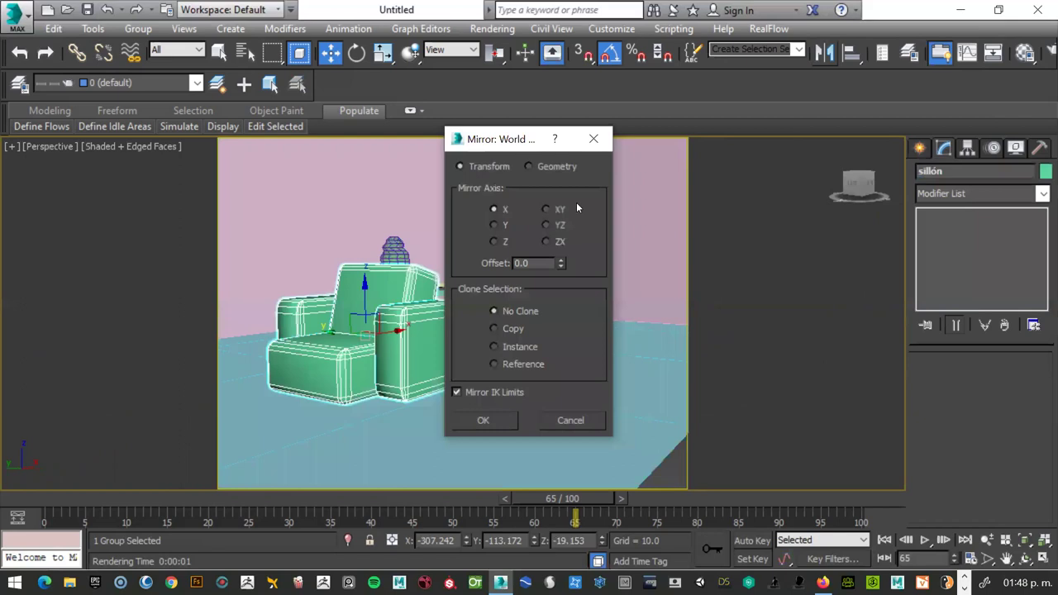
left_click_drag(460, 139, 636, 149)
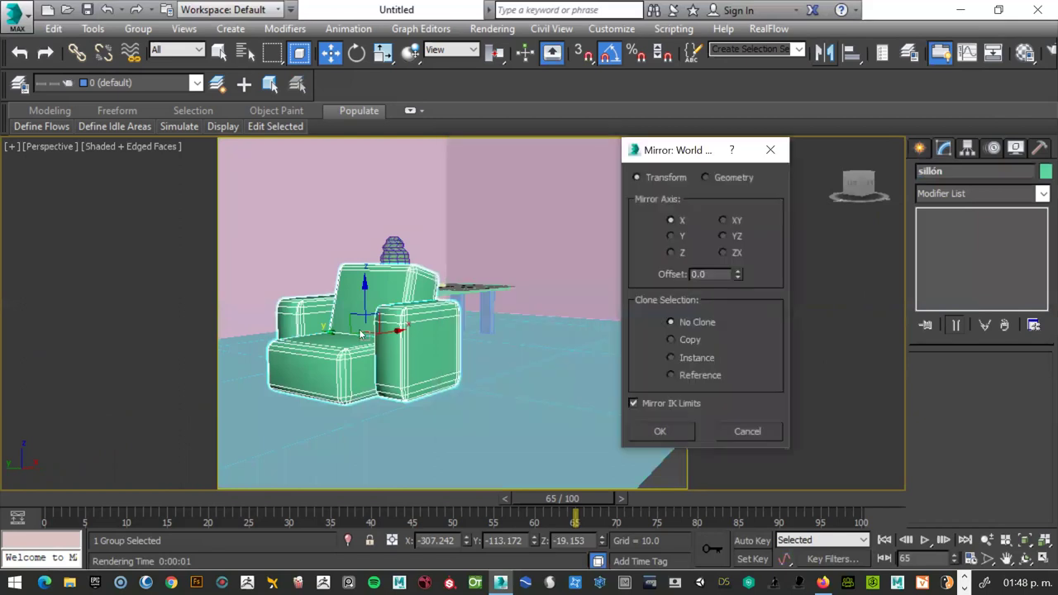
left_click(683, 426)
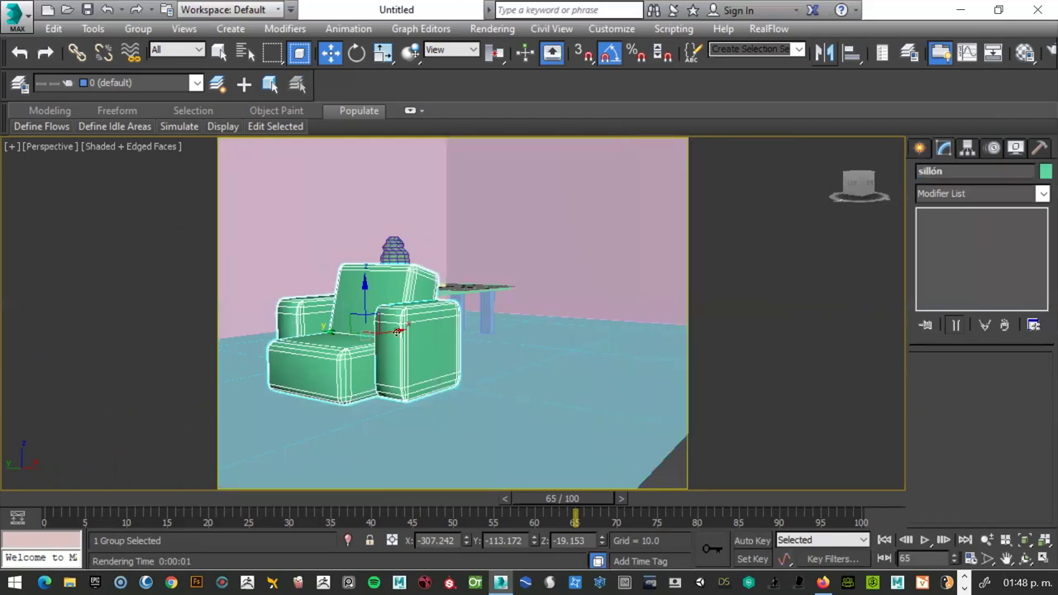
key("ctrl+z")
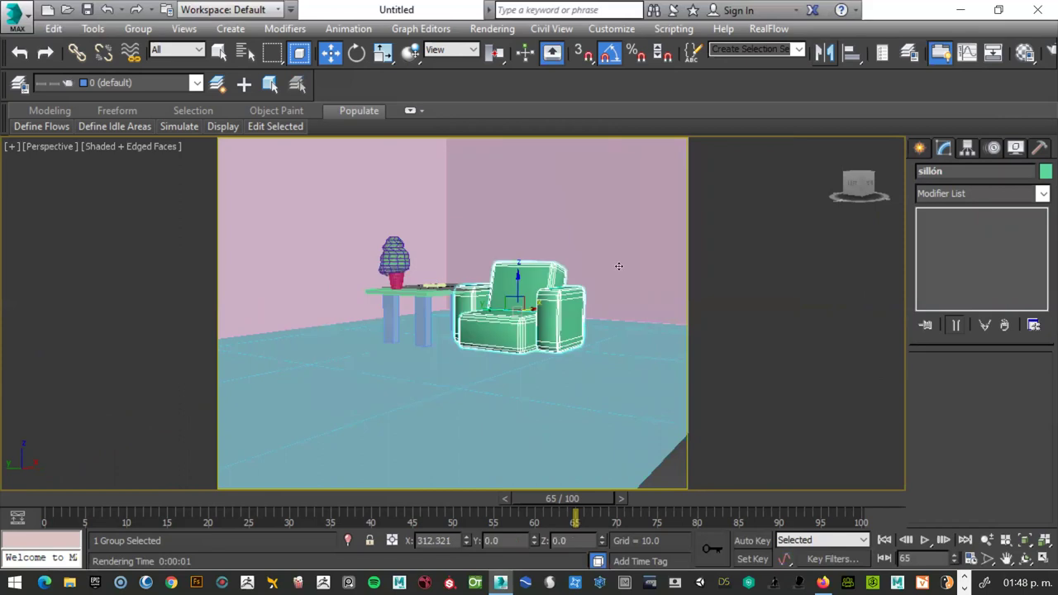
key("ctrl+y")
scroll(554, 284, "up", 5)
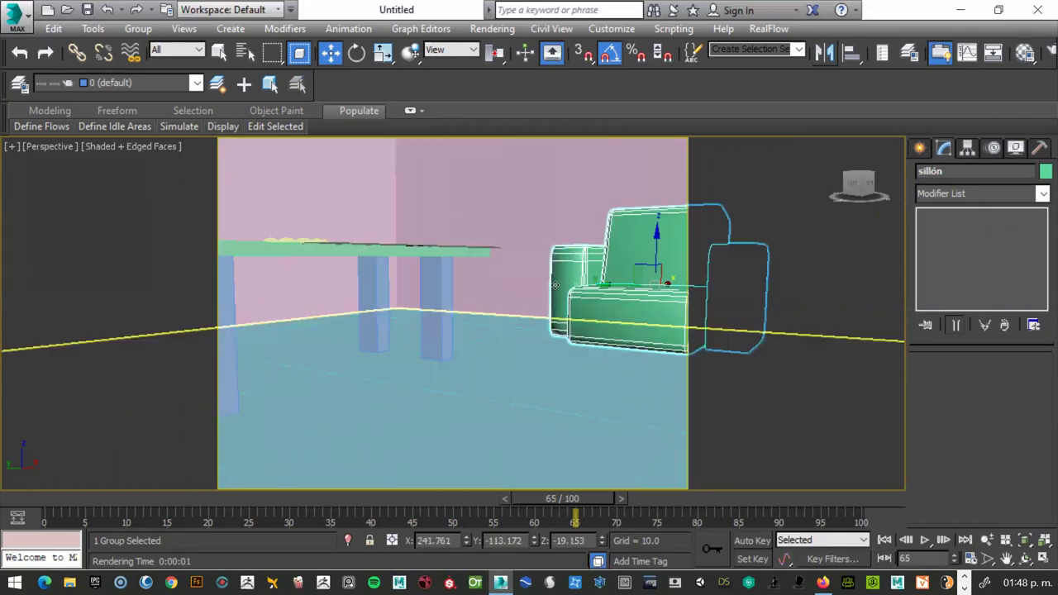
scroll(459, 337, "down", 3)
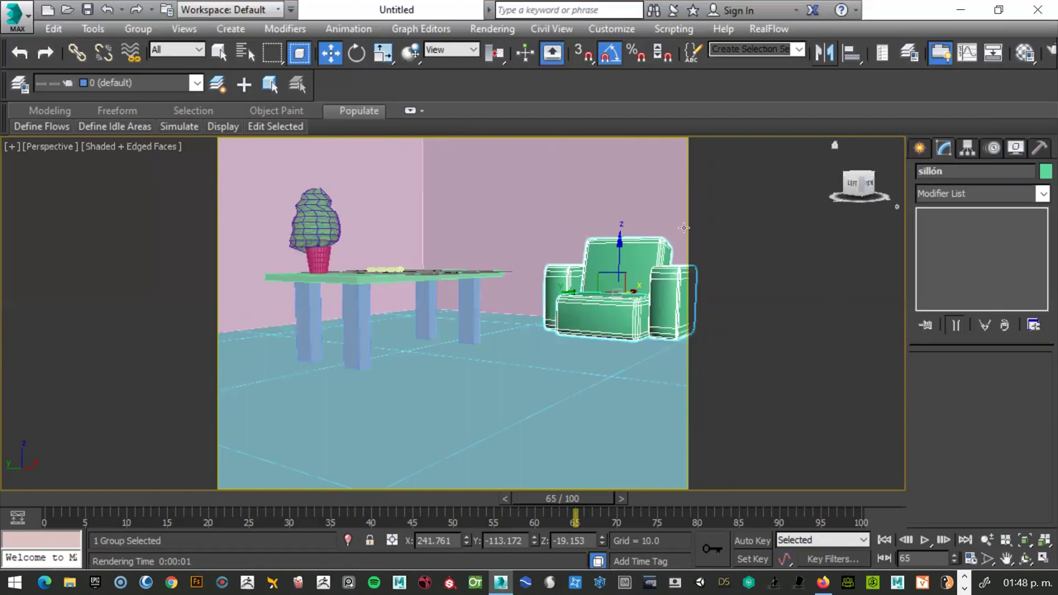
Move the armchair beside the table's right end, to X 217.707, Y 11.118.
middle_click_drag(453, 347, 453, 312, "alt")
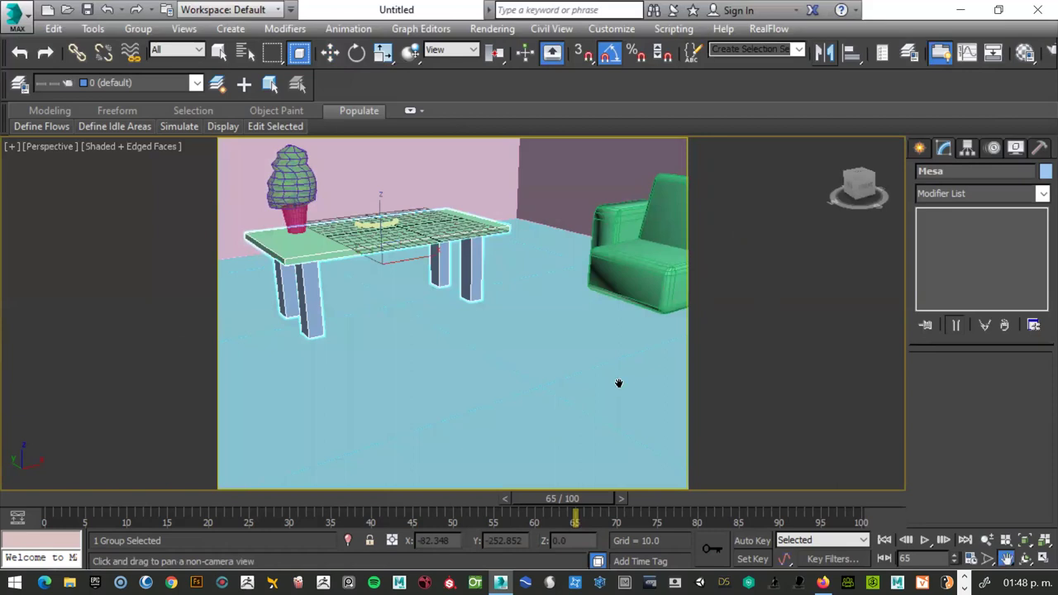
left_click_drag(619, 382, 660, 314)
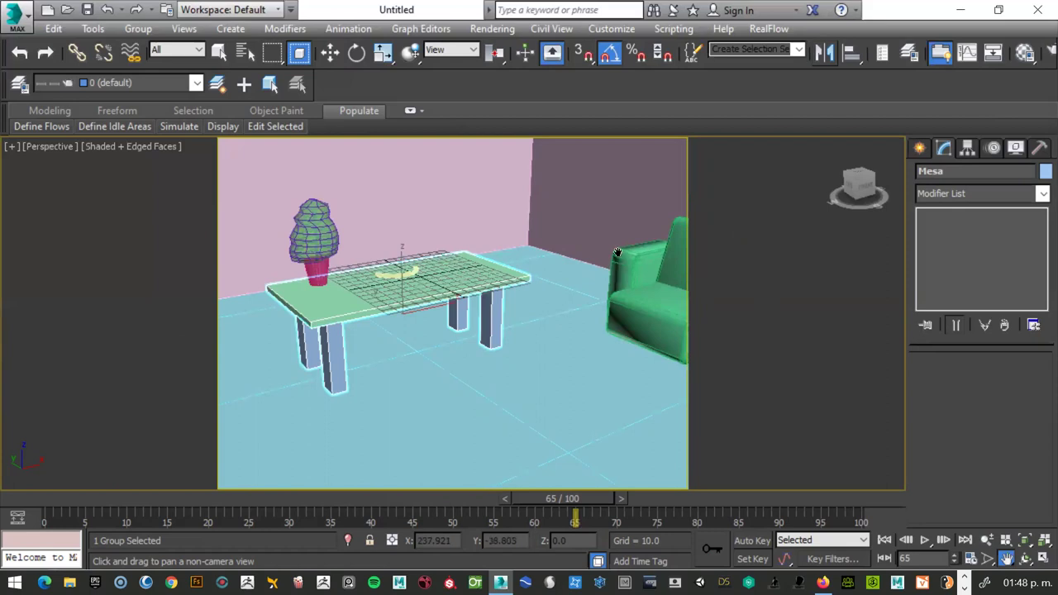
key("w")
left_click(629, 306)
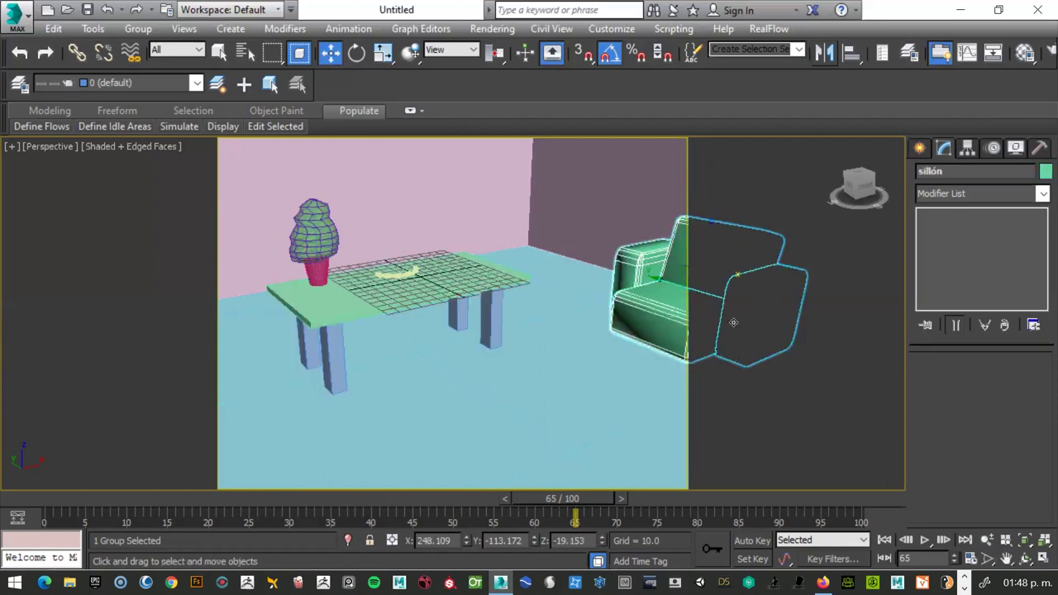
mouse_move(670, 299)
left_mouse_down()
mouse_move(616, 287)
mouse_move(570, 299)
mouse_move(476, 245)
left_mouse_up()
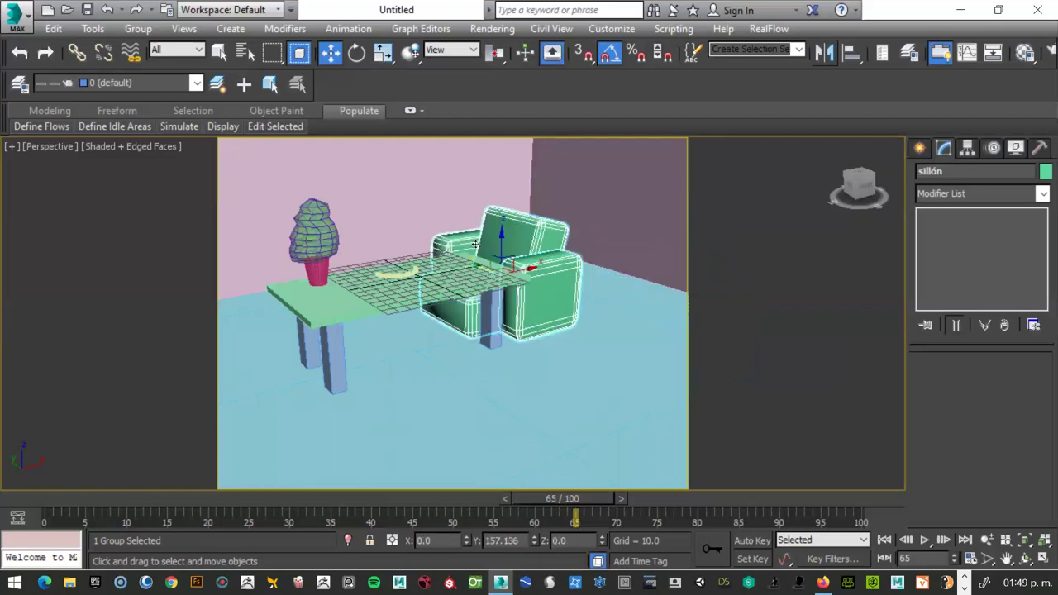
right_click(547, 276)
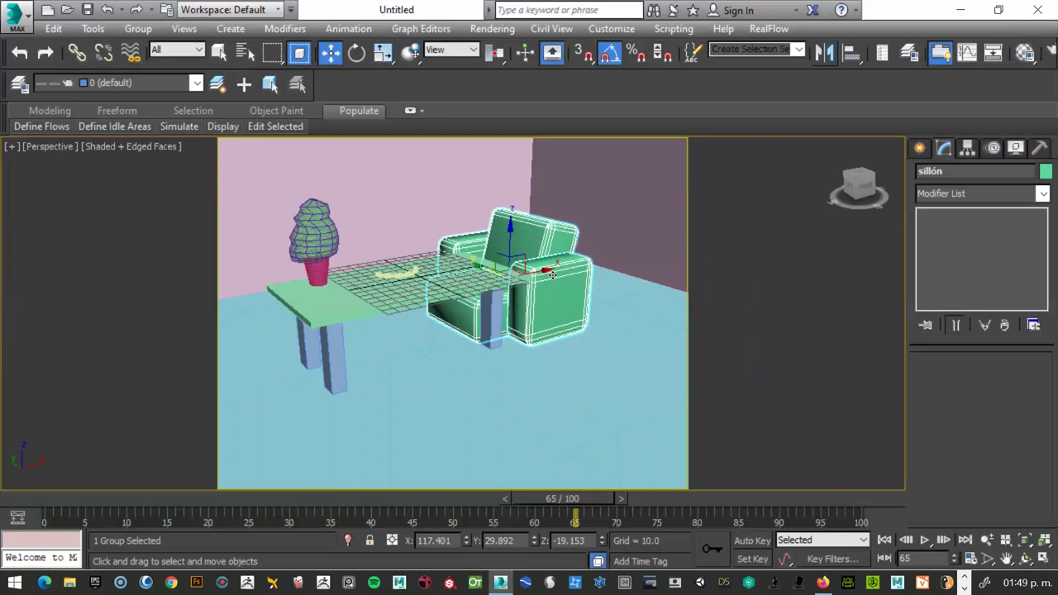
mouse_move(555, 275)
left_mouse_down()
mouse_move(604, 278)
mouse_move(572, 258)
left_mouse_up()
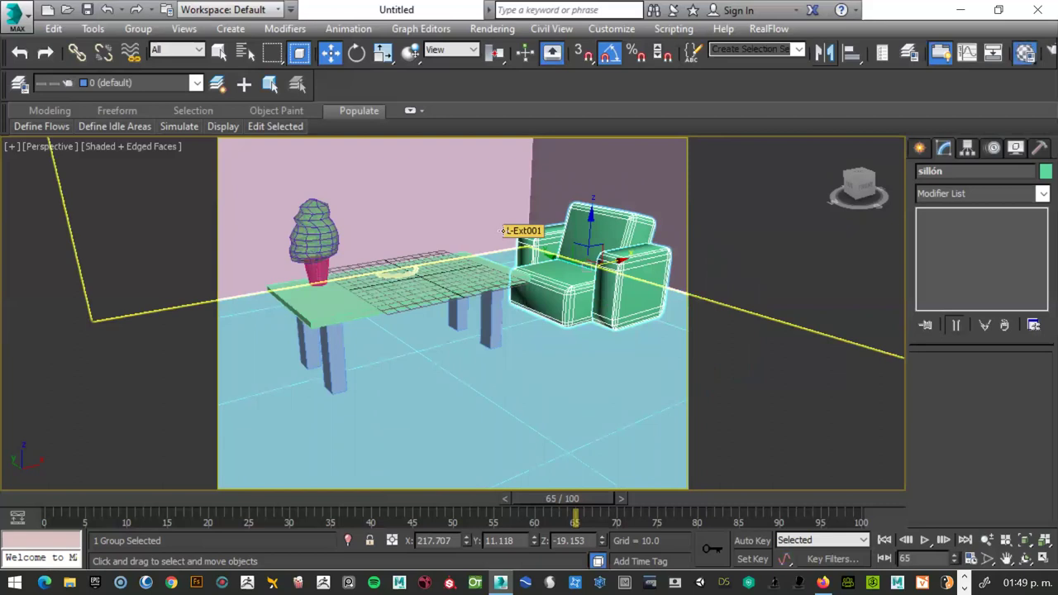
Open the Material Editor, set it aside, and switch to Firefox.
key("m")
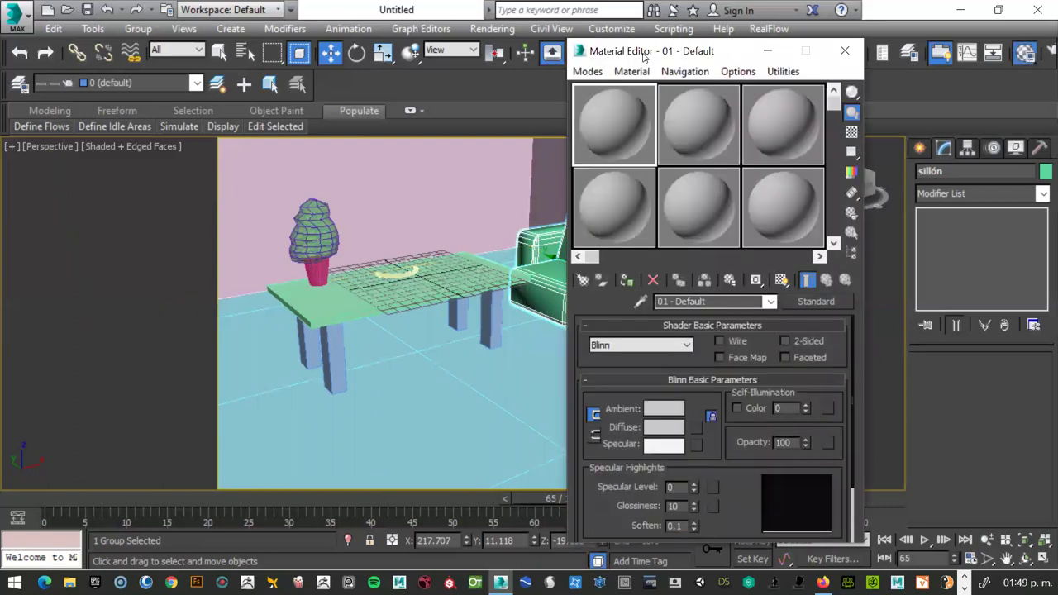
left_click_drag(643, 56, 686, 90)
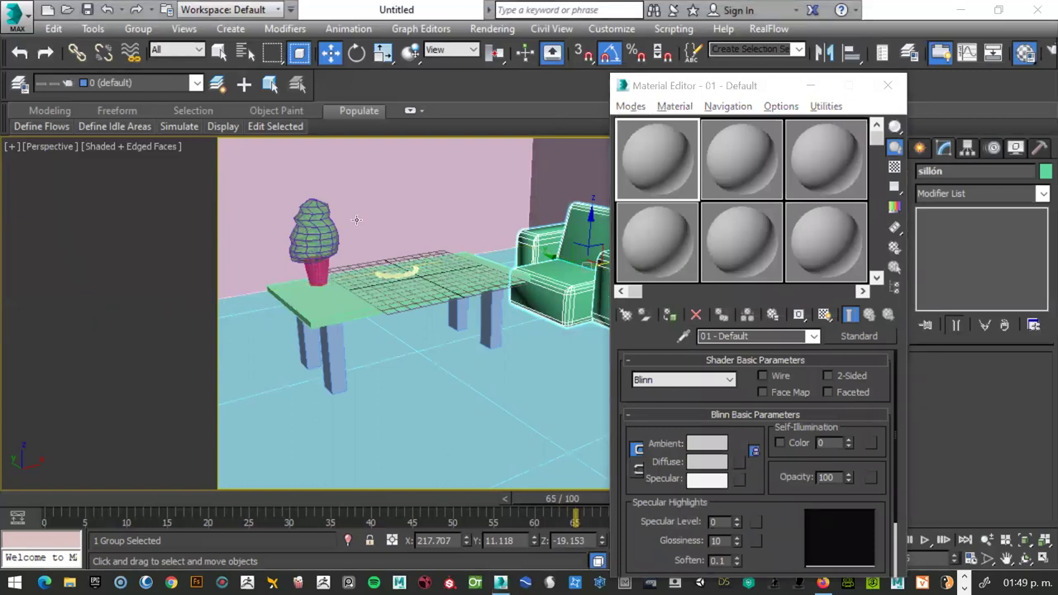
key("alt+Tab")
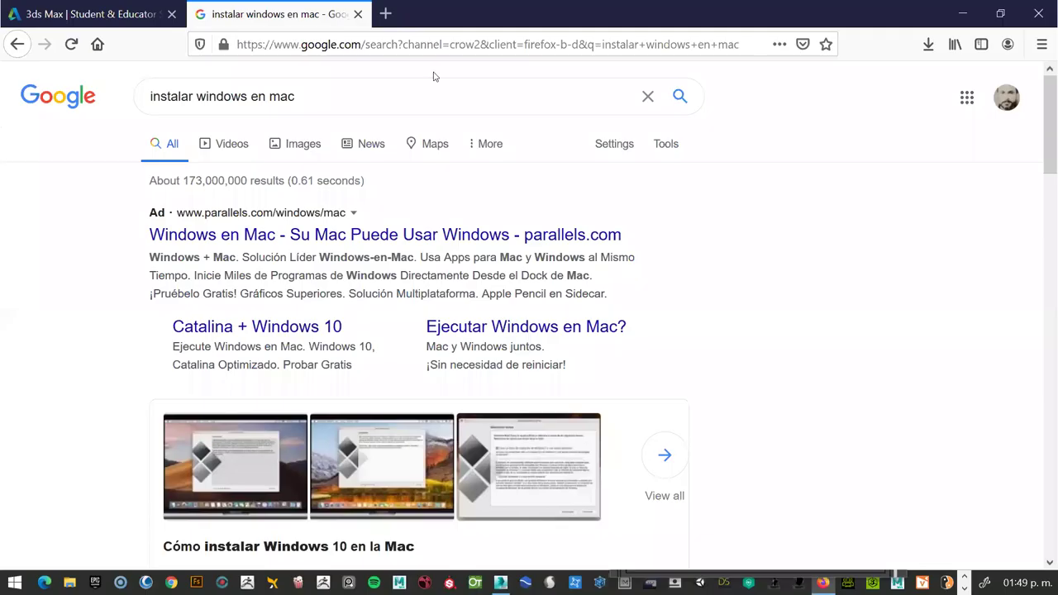
Load textures.com in a new Firefox tab, correcting the misspelled address.
left_click(386, 15)
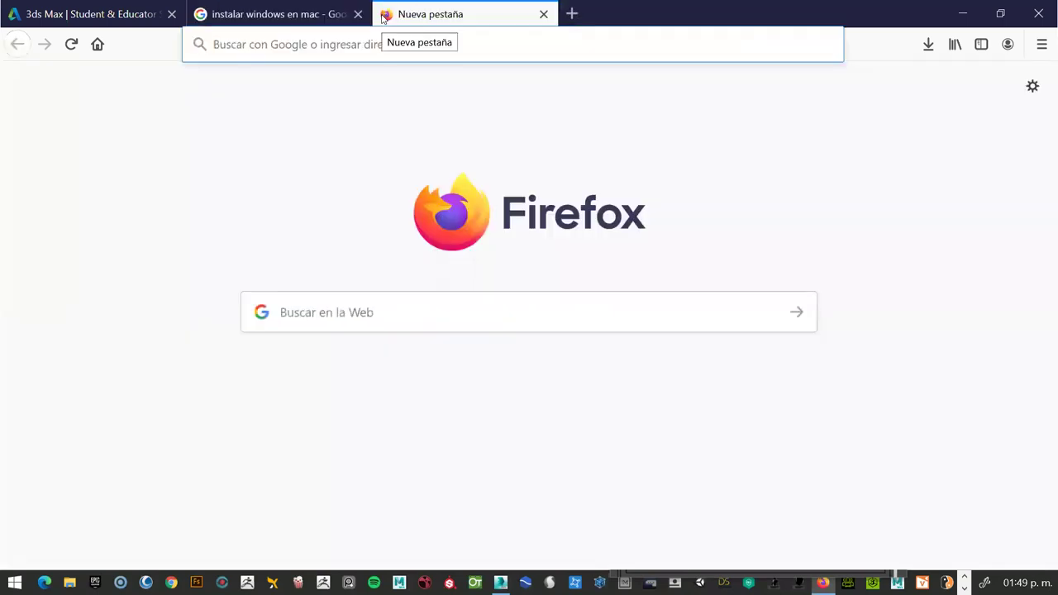
type("te")
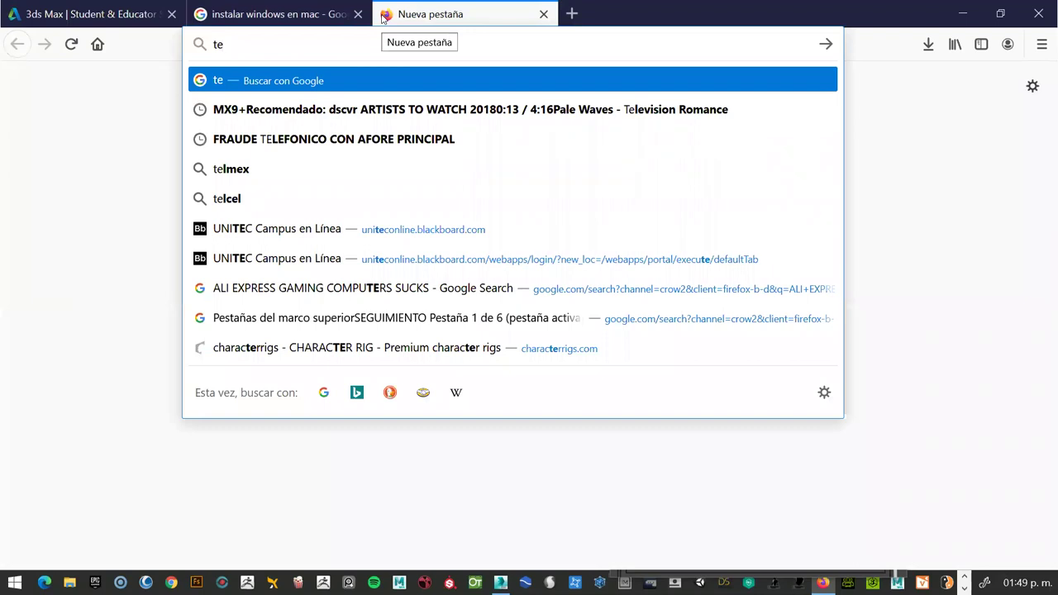
type("xtu")
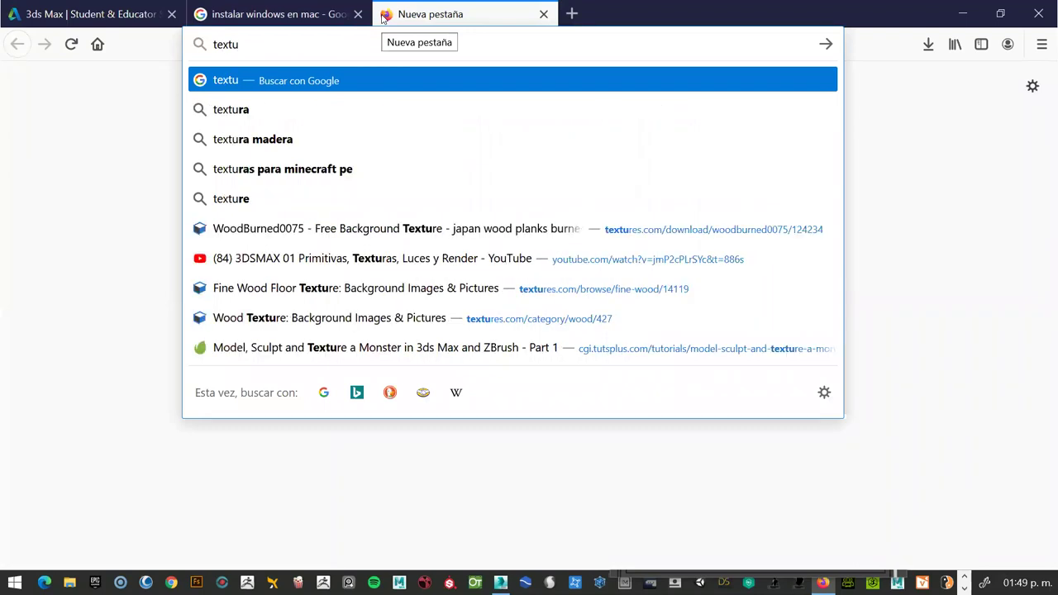
type("ras")
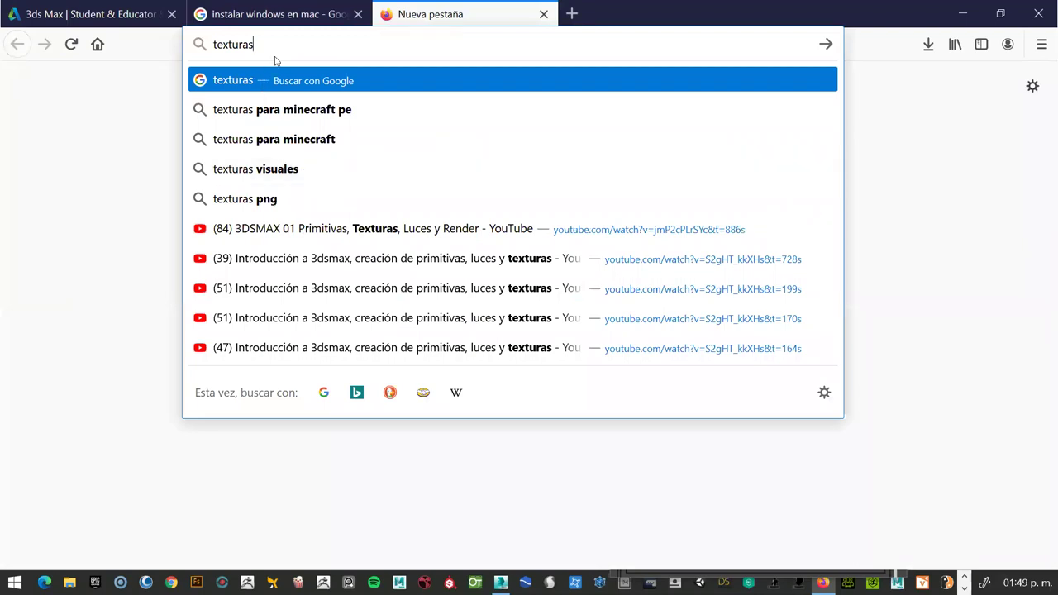
type(".")
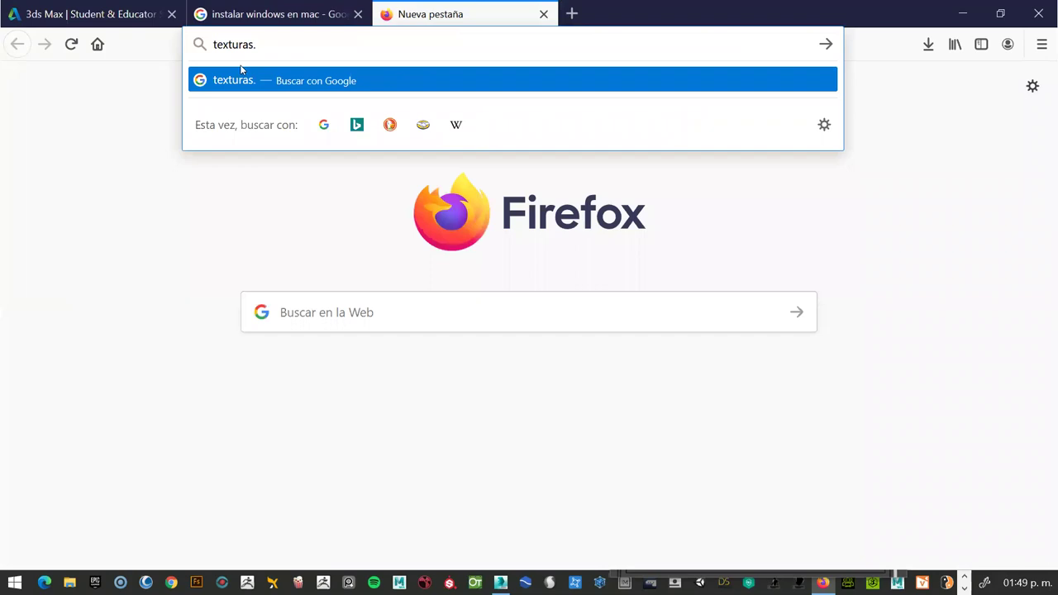
type("com")
left_click(248, 43)
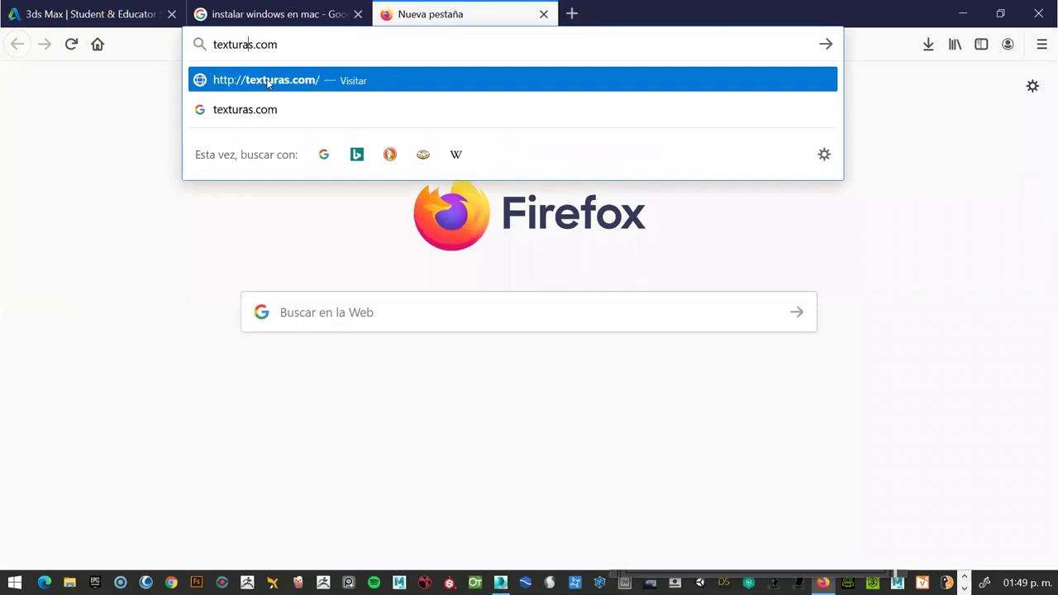
key("BackSpace")
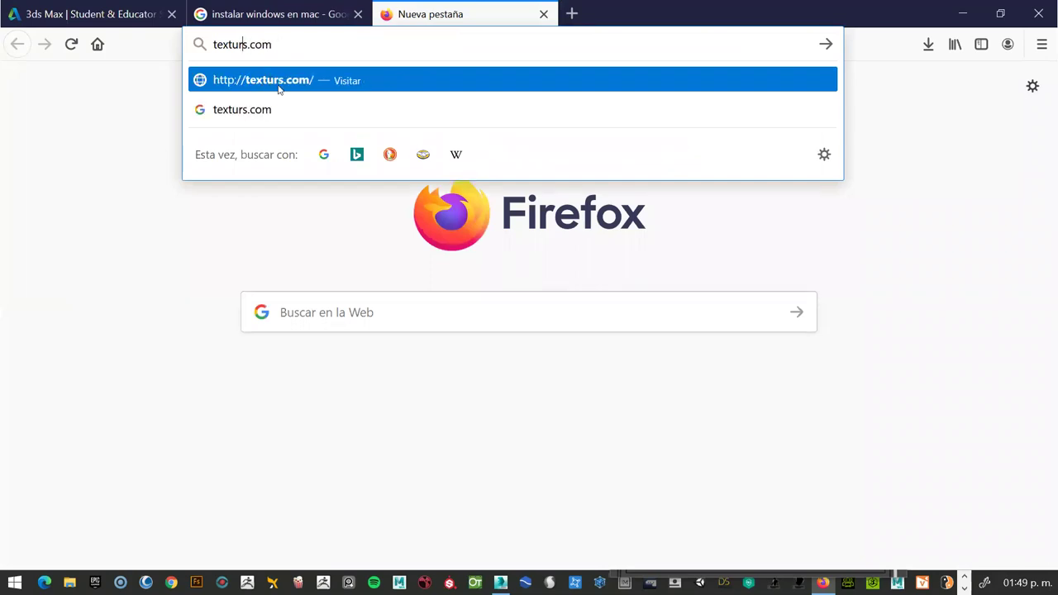
type("e")
key("Return")
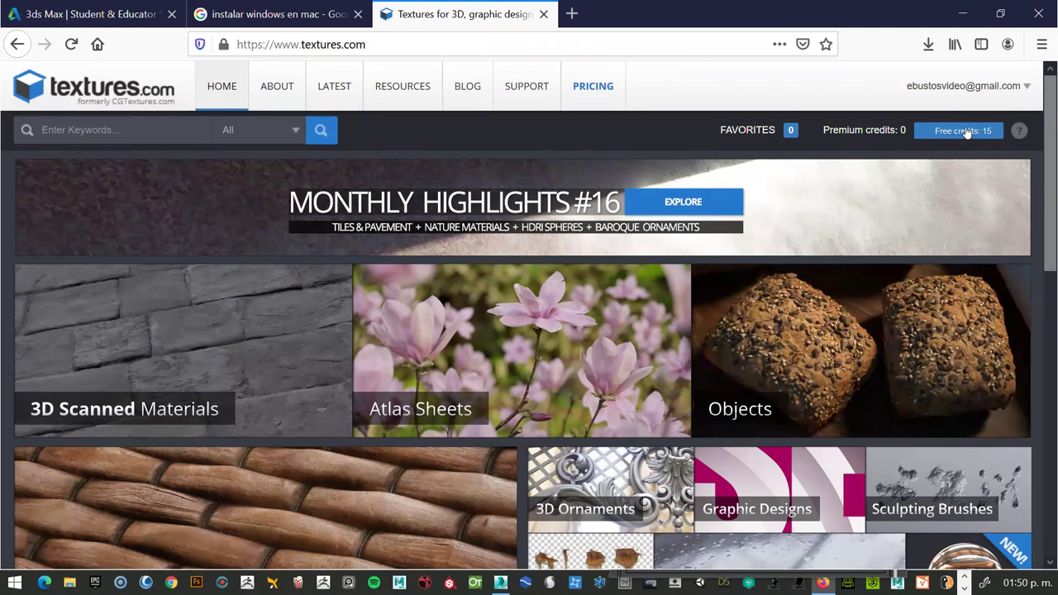
Browse the textures.com Photo Textures categories like Wood and Tiles, then minimize Firefox.
left_click(964, 131)
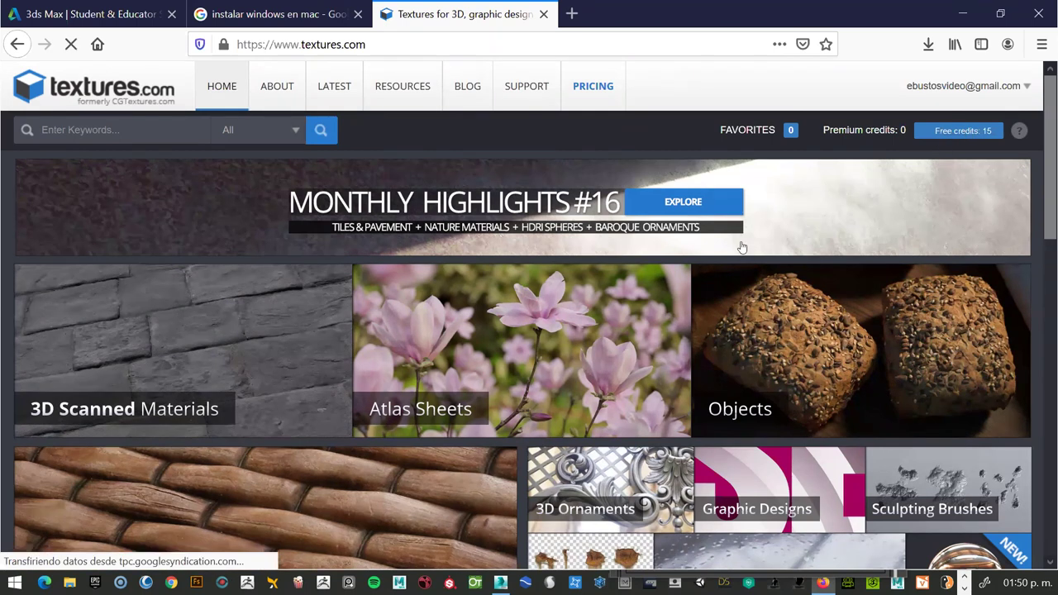
scroll(691, 263, "down", 4)
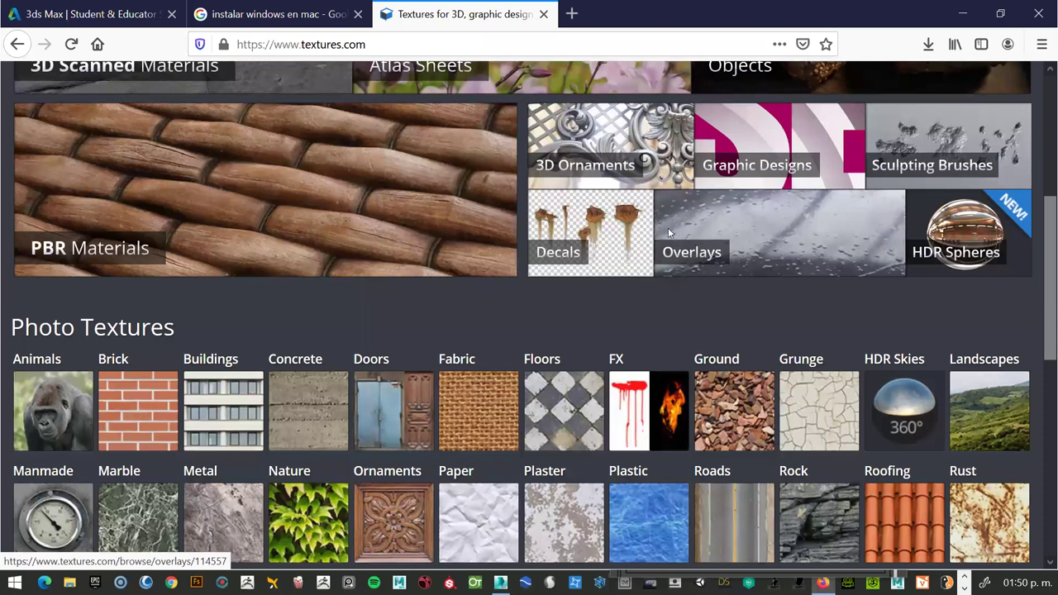
scroll(669, 233, "down", 3)
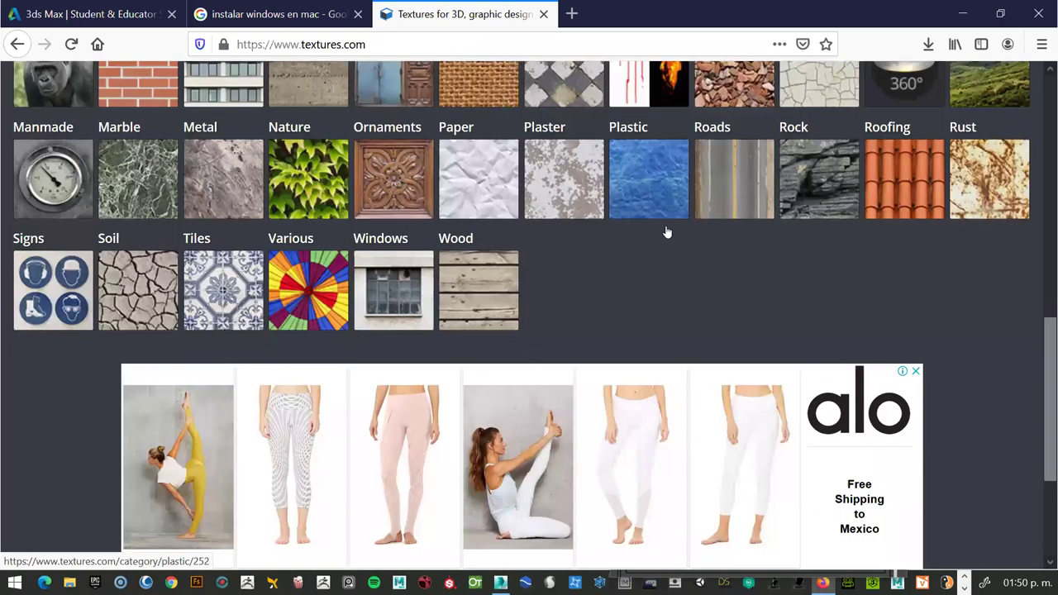
scroll(668, 232, "down", 3)
scroll(665, 230, "up", 1)
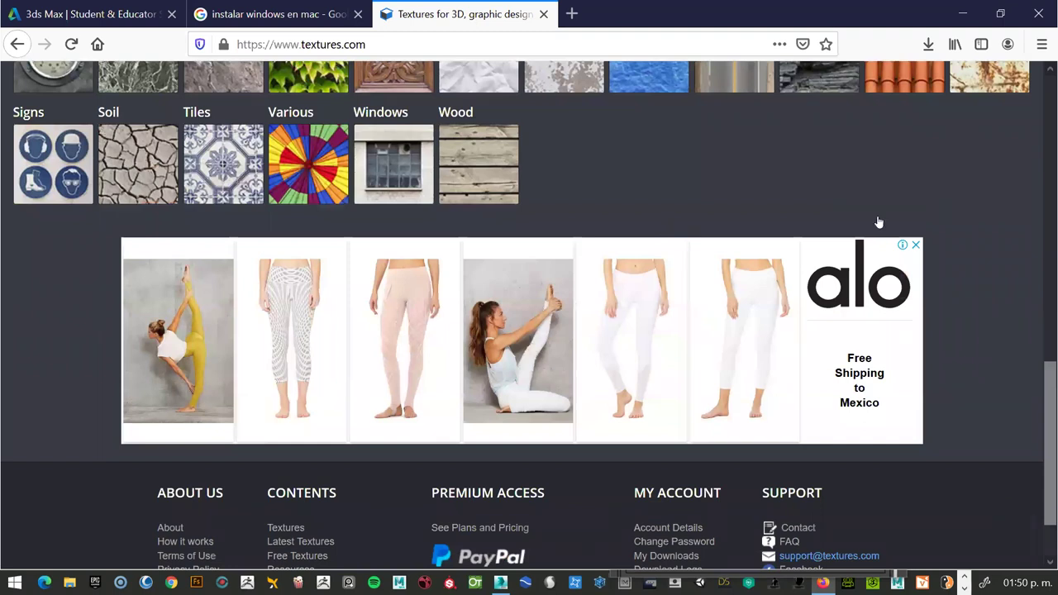
scroll(879, 220, "up", 6)
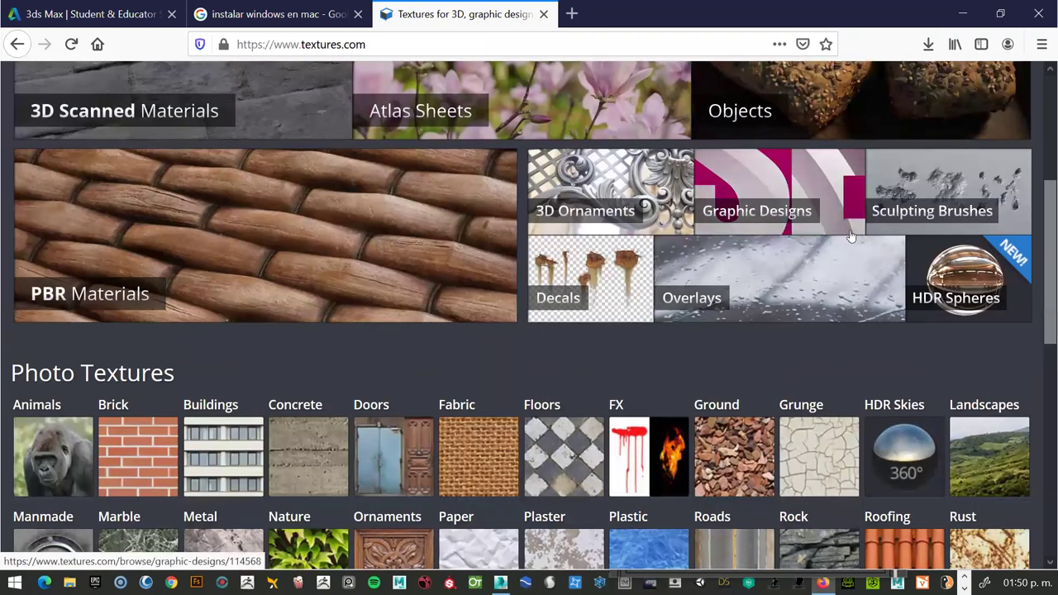
scroll(845, 229, "up", 4)
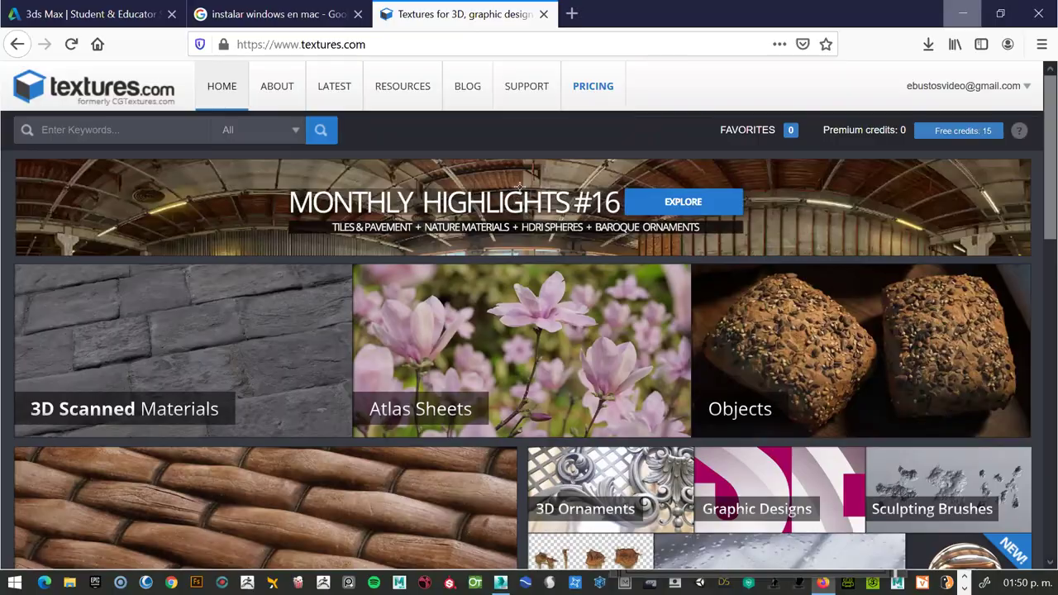
left_click(960, 16)
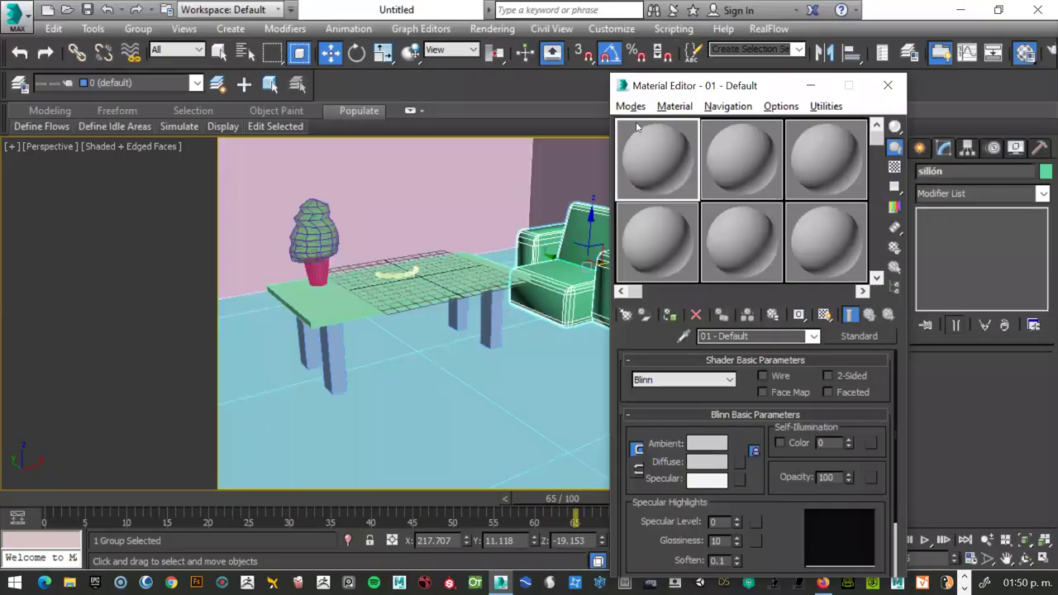
Rename the first material slot madera and the third slot metal.
left_click_drag(714, 87, 694, 34)
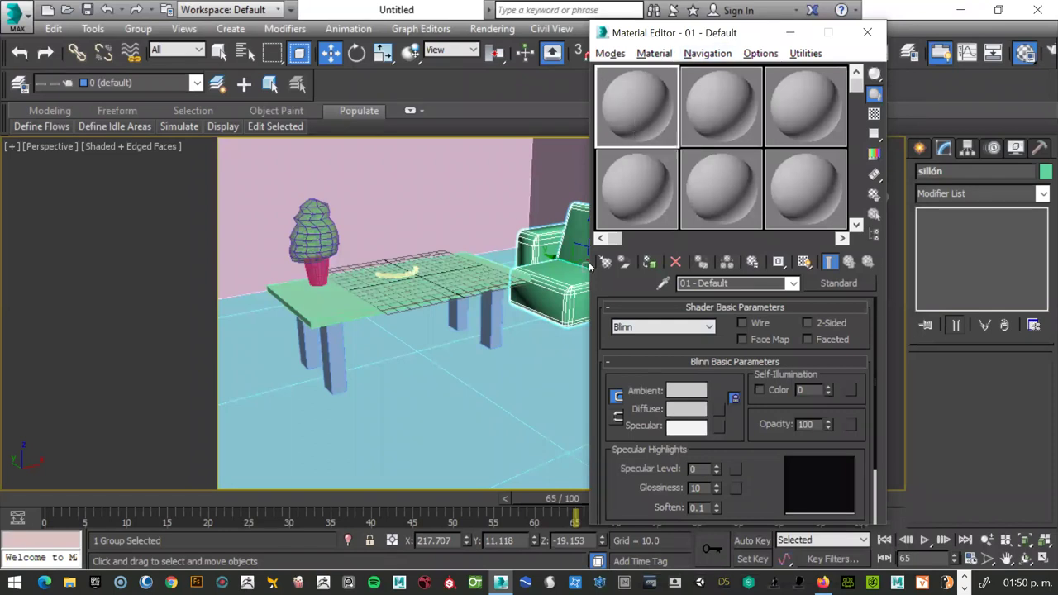
left_click(750, 282)
type("madera")
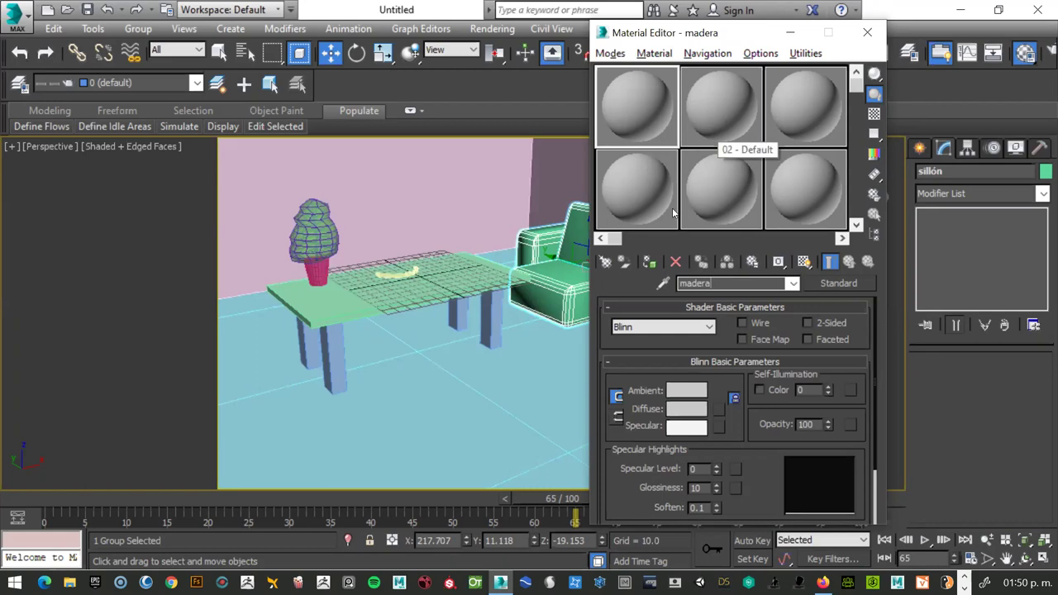
left_click(728, 109)
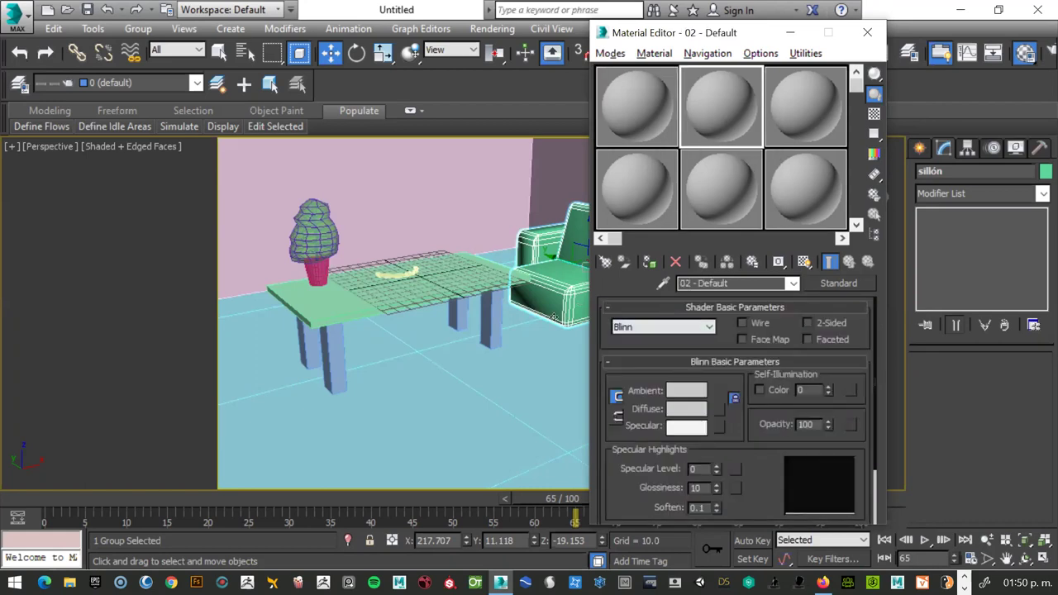
type("tel")
left_click(827, 101)
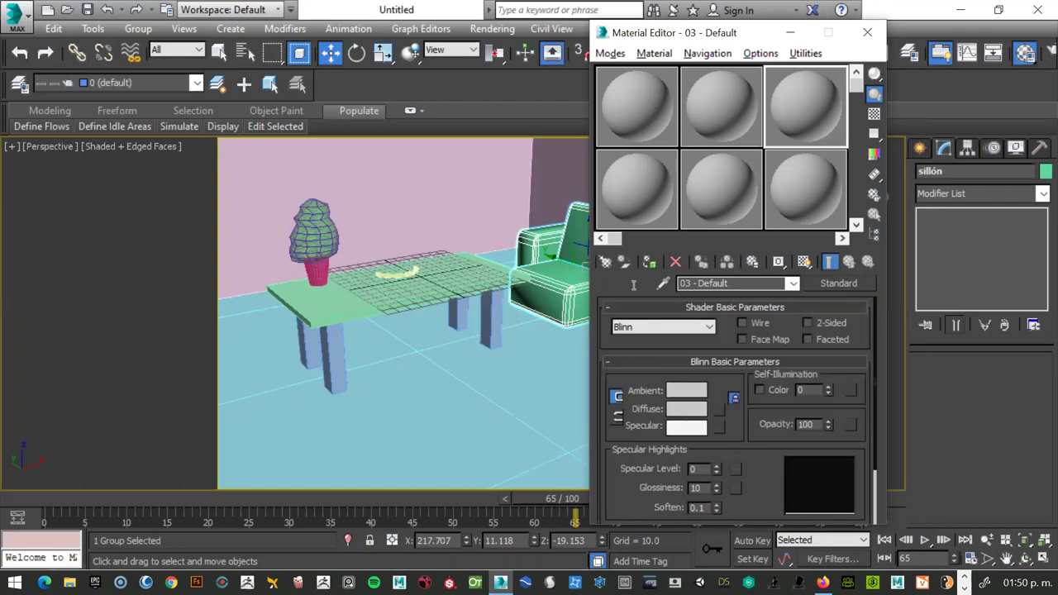
key("Tab")
type("metal")
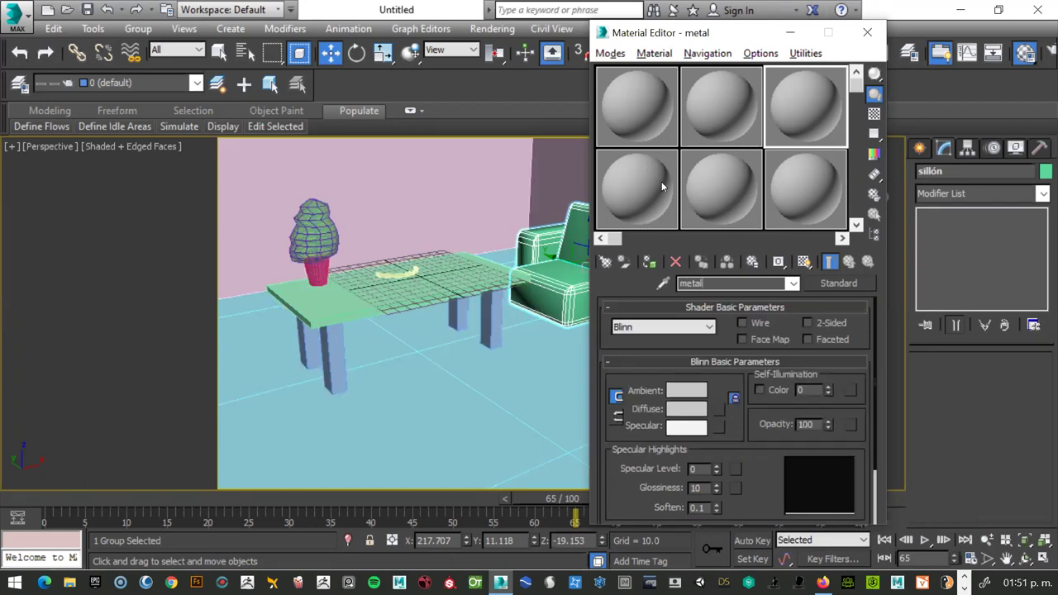
Name a lower-row material slot maceta, fixing the typo, and reselect madera.
left_click(640, 206)
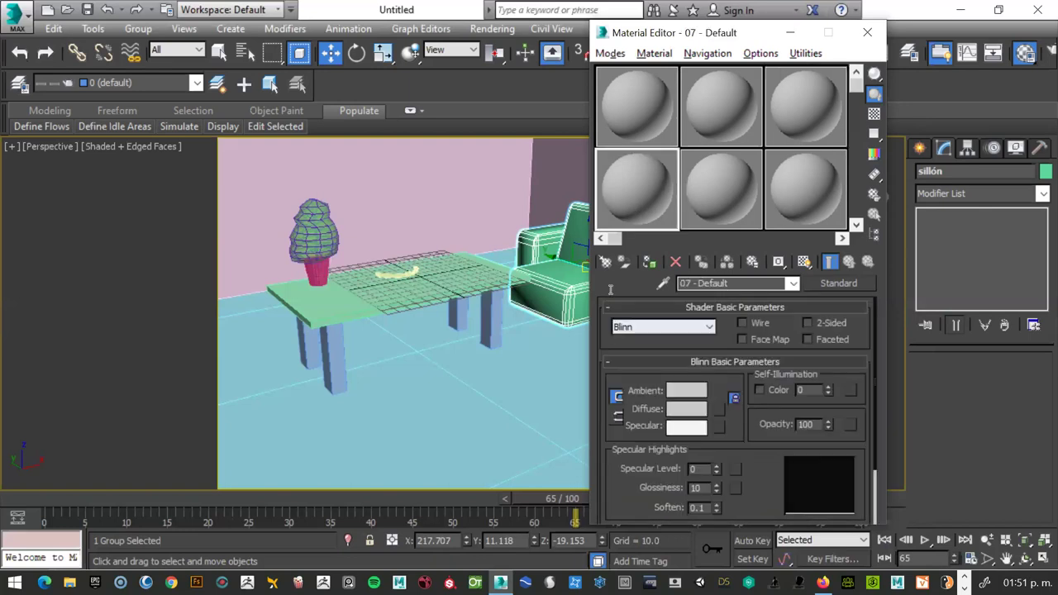
left_click(703, 283)
type("macey")
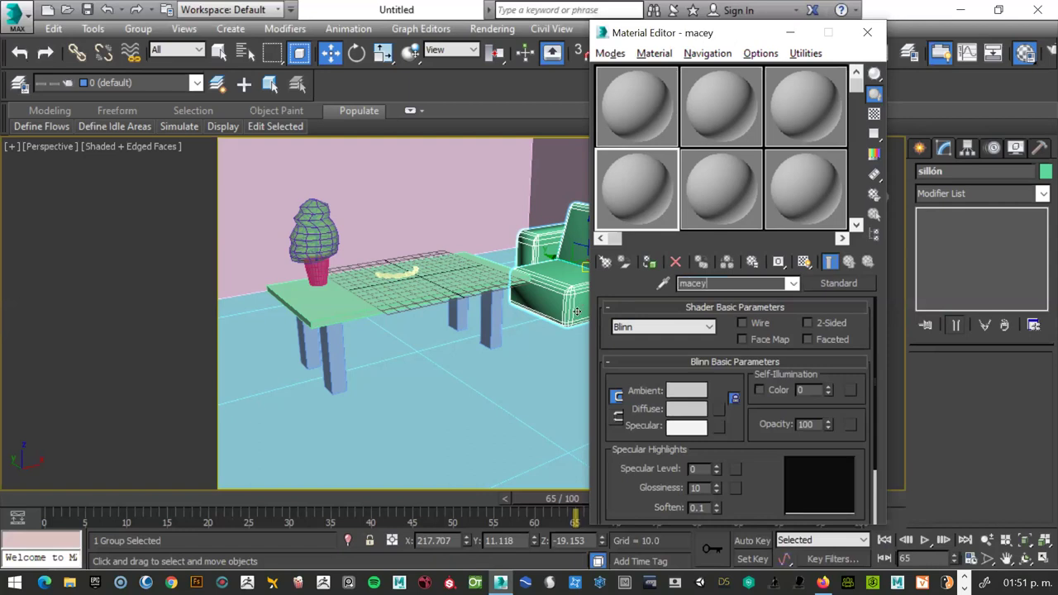
type("a")
key("BackSpace")
key("BackSpace")
type("ta")
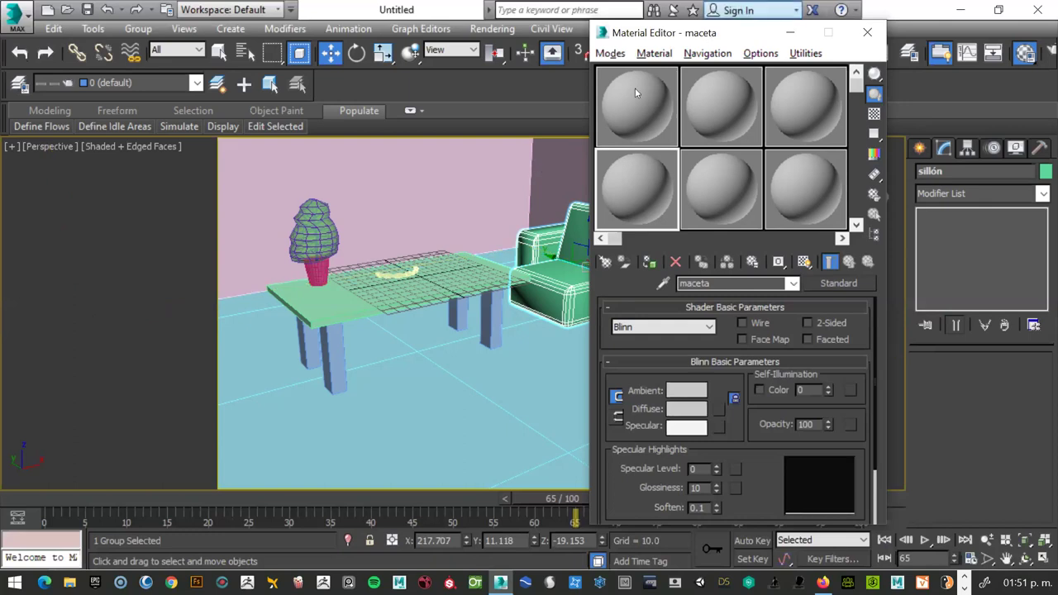
left_click(672, 101)
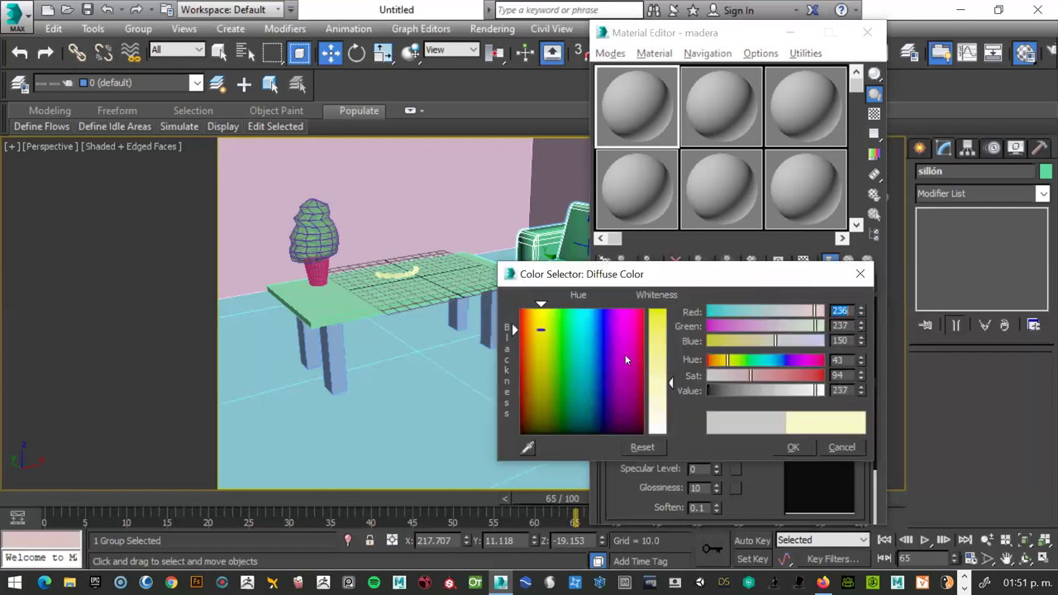
Give the madera material a dark teal diffuse colour, about RGB 7, 51, 59.
type("248")
key("Return")
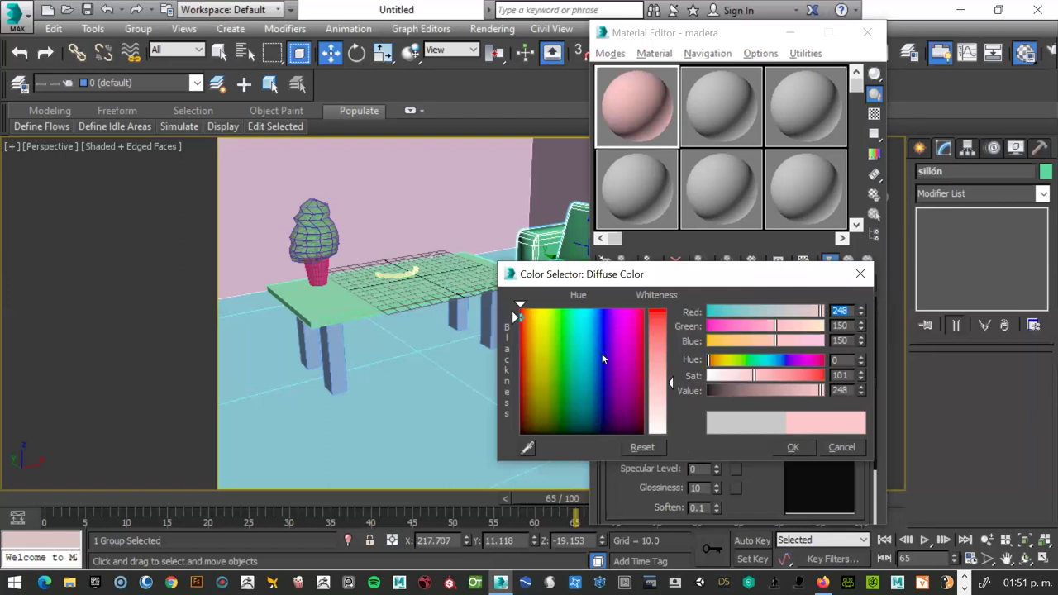
left_click(602, 346)
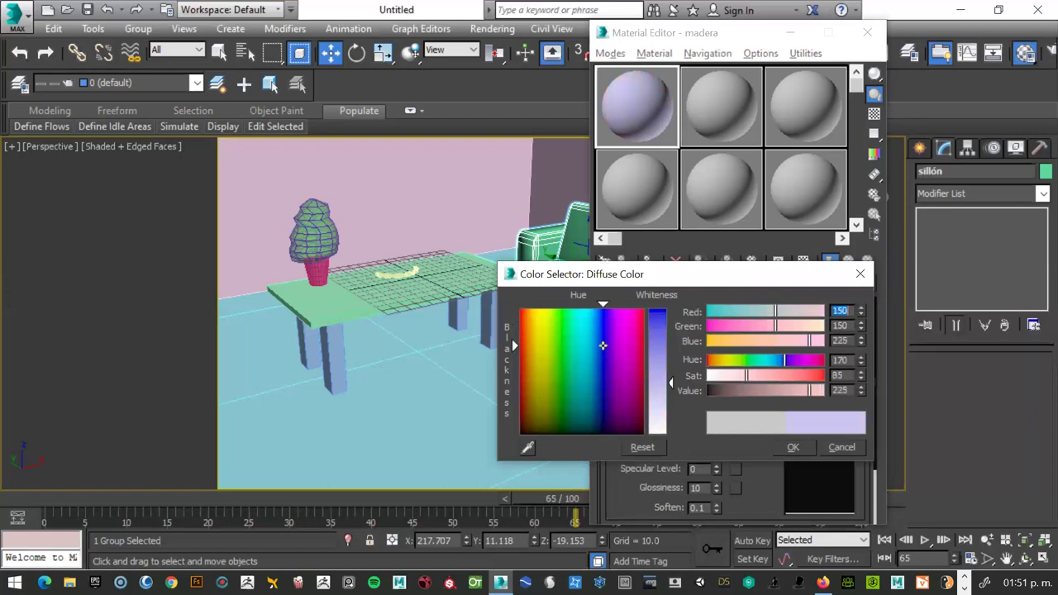
left_click(604, 341)
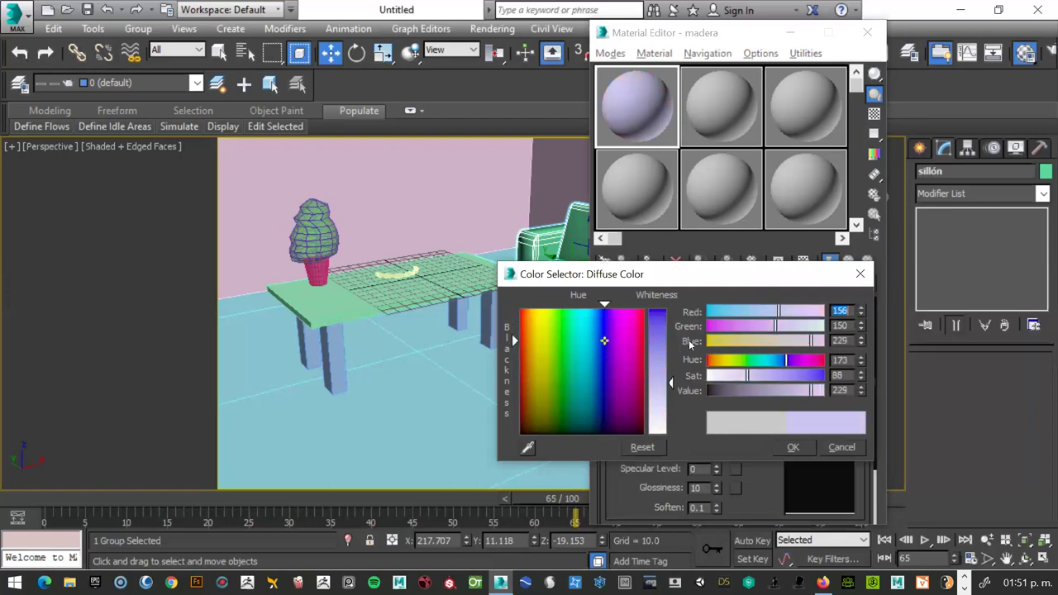
left_click(591, 314)
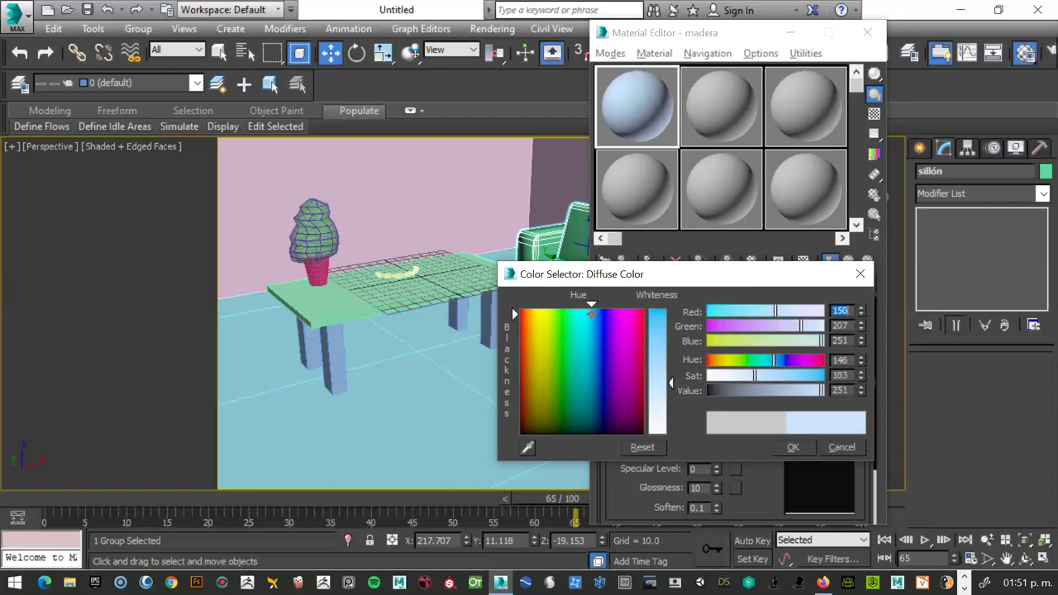
left_click(657, 317)
mouse_move(590, 314)
left_mouse_down()
mouse_move(569, 311)
mouse_move(584, 329)
left_mouse_up()
left_click(725, 391)
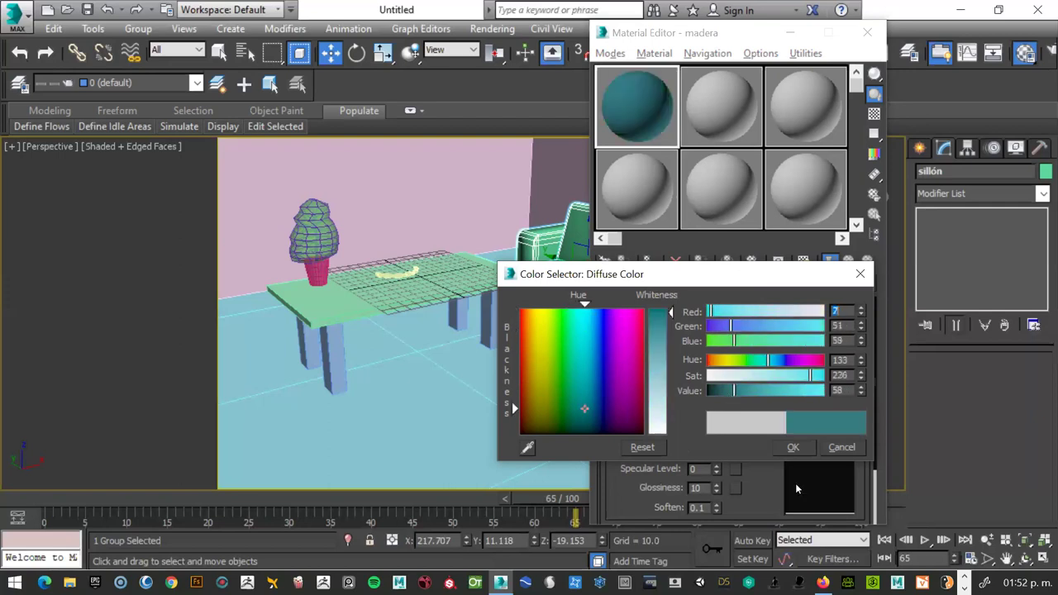
left_click(793, 447)
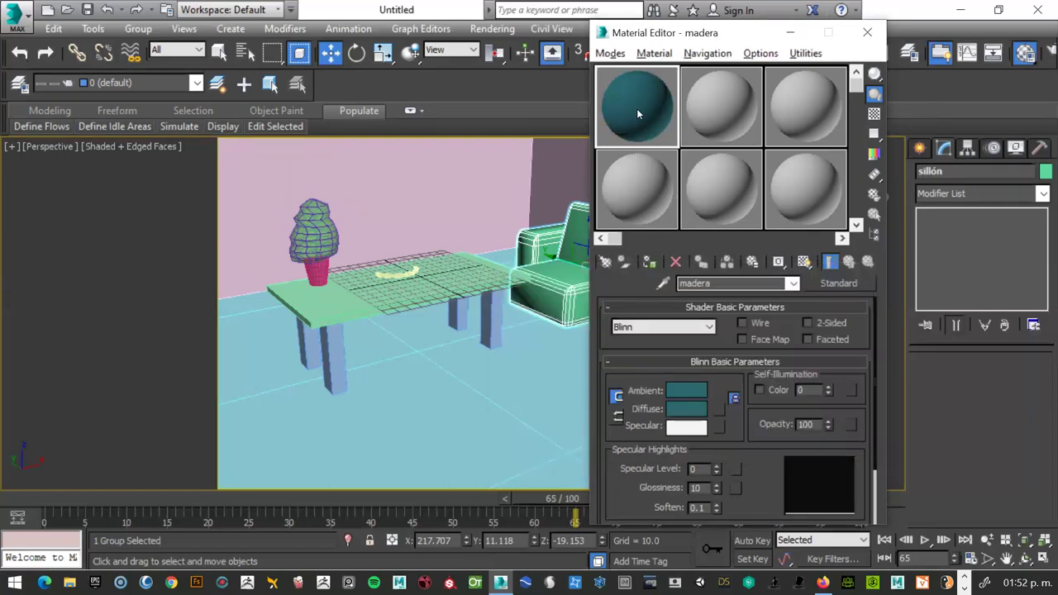
Apply the teal madera material to the object and open map choices for tela's Diffuse.
left_click_drag(315, 262, 316, 261)
left_click(708, 114)
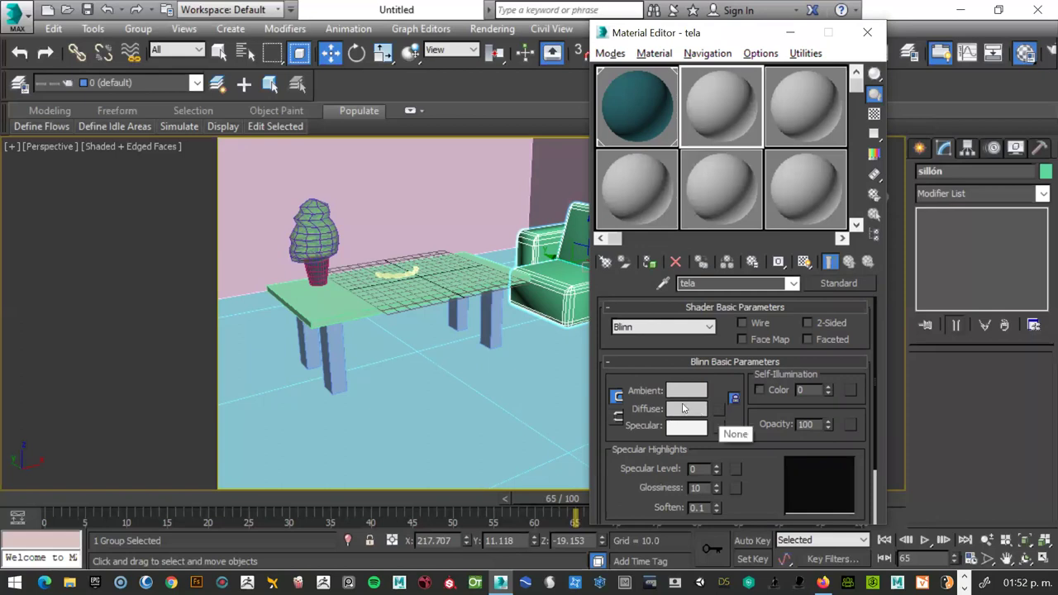
left_click(719, 409)
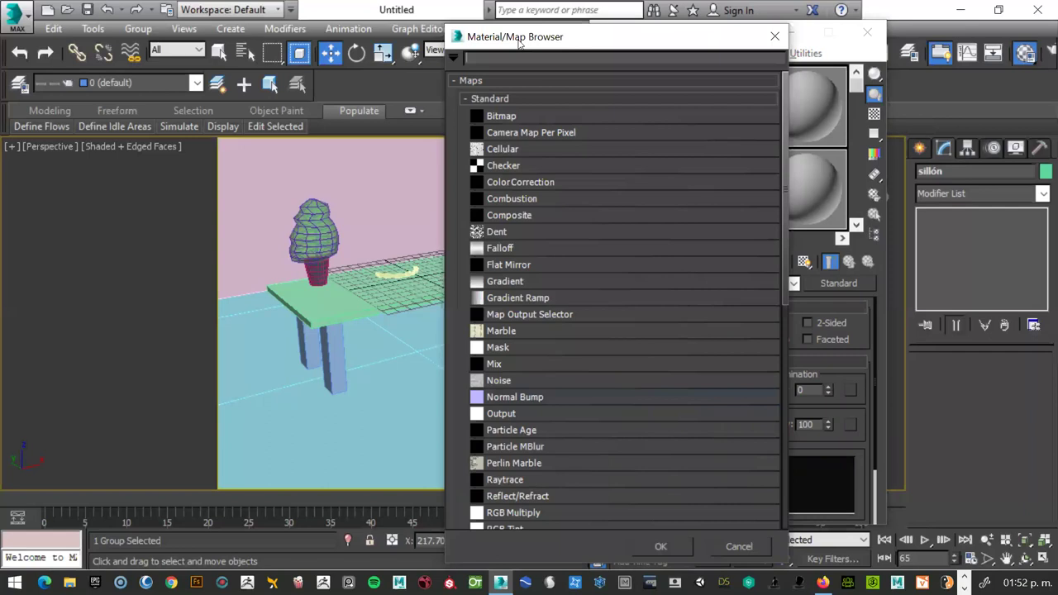
Choose Bitmap as the tela material's diffuse map type.
left_click_drag(519, 43, 540, 33)
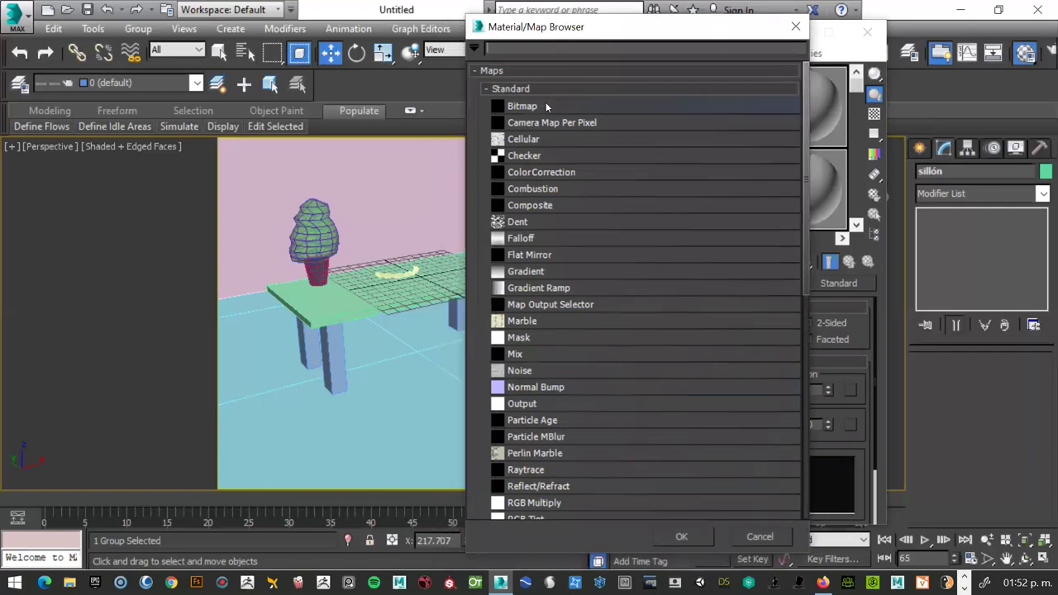
left_click(545, 106)
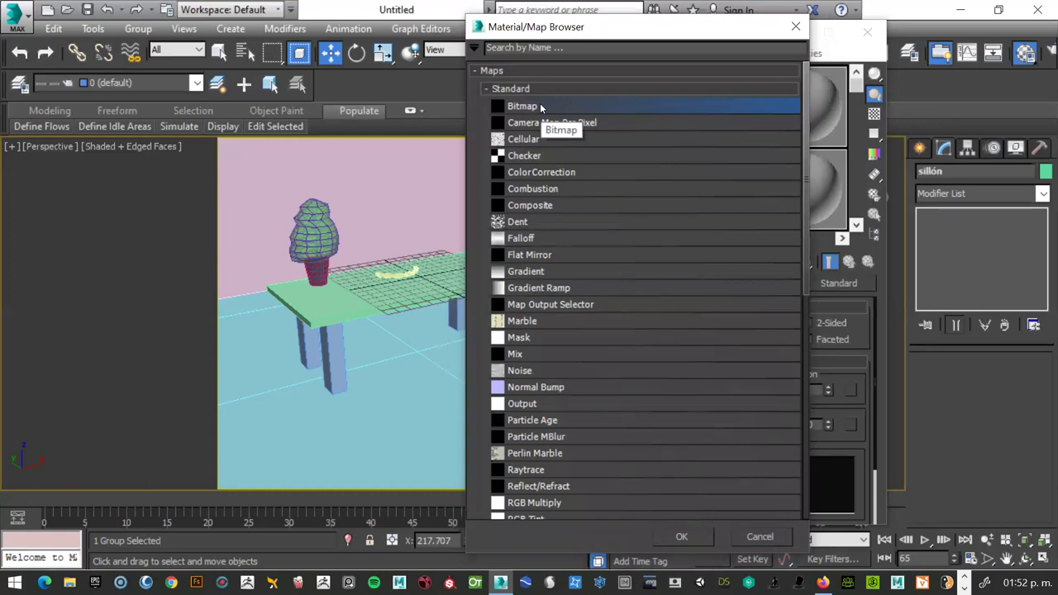
key("Escape")
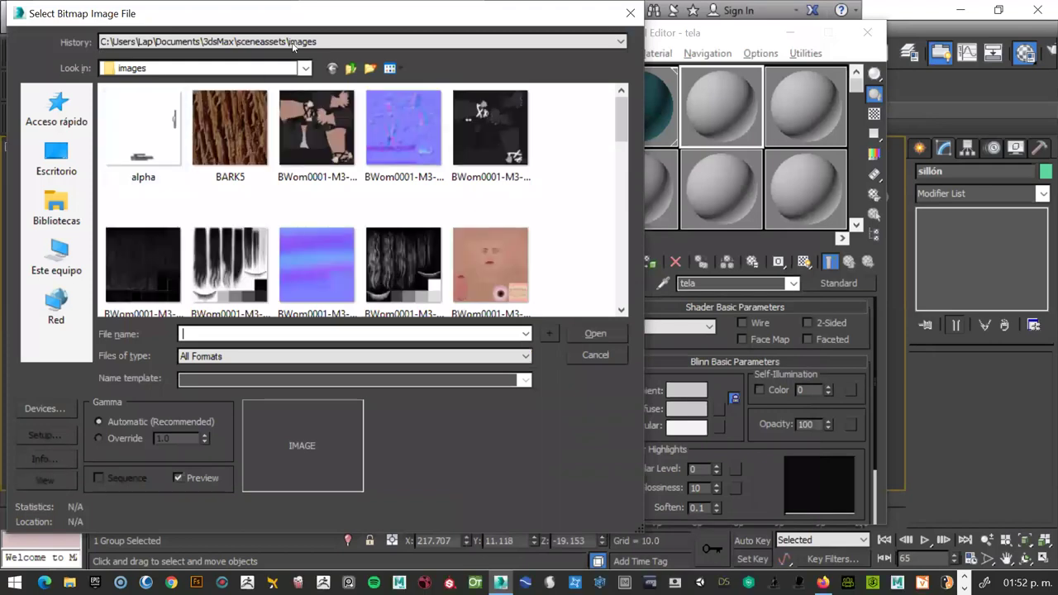
Load 'Copy of lizardsk.jpg' from the images folder as the tela diffuse bitmap.
left_click(170, 44)
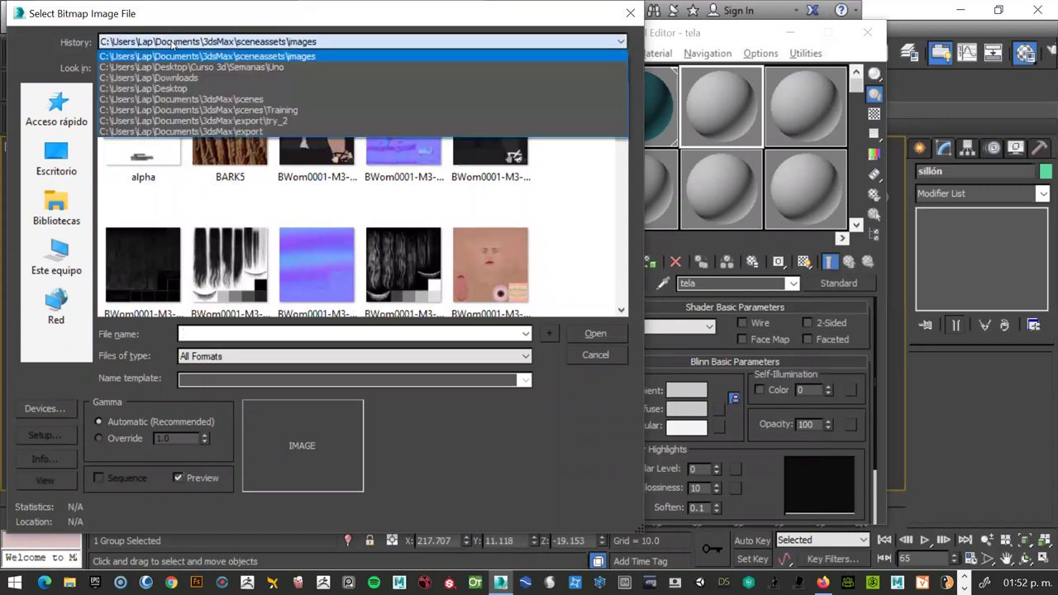
left_click(215, 43)
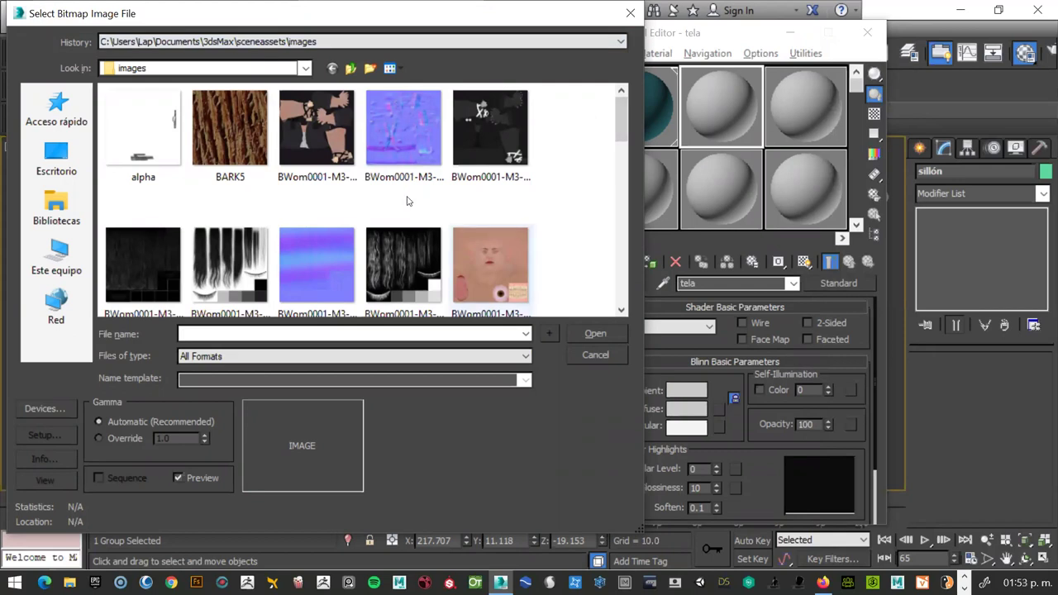
scroll(538, 208, "down", 10)
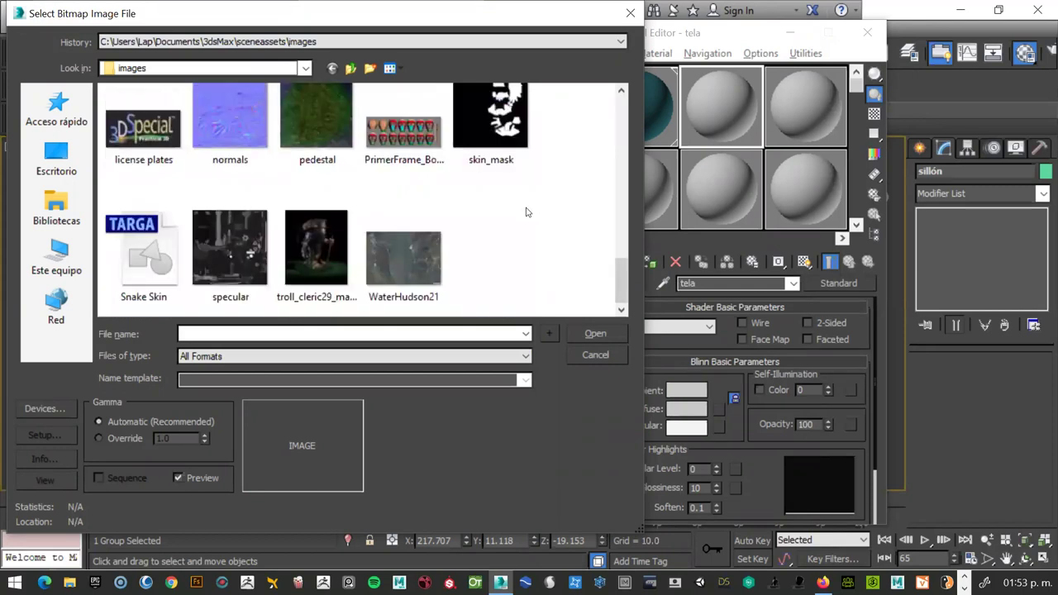
scroll(529, 211, "up", 1)
scroll(526, 213, "up", 1)
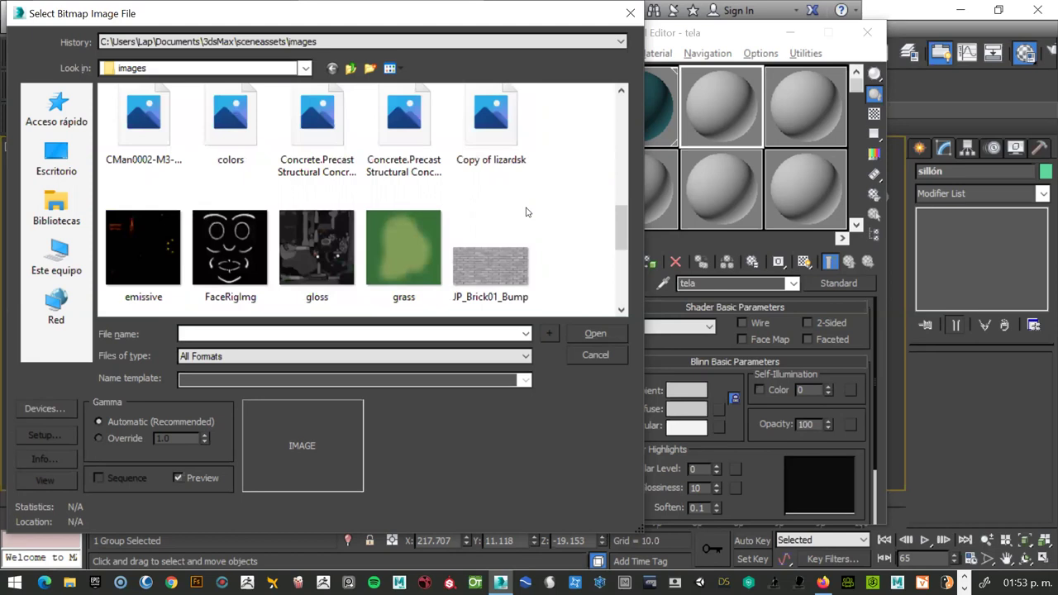
scroll(527, 212, "up", 1)
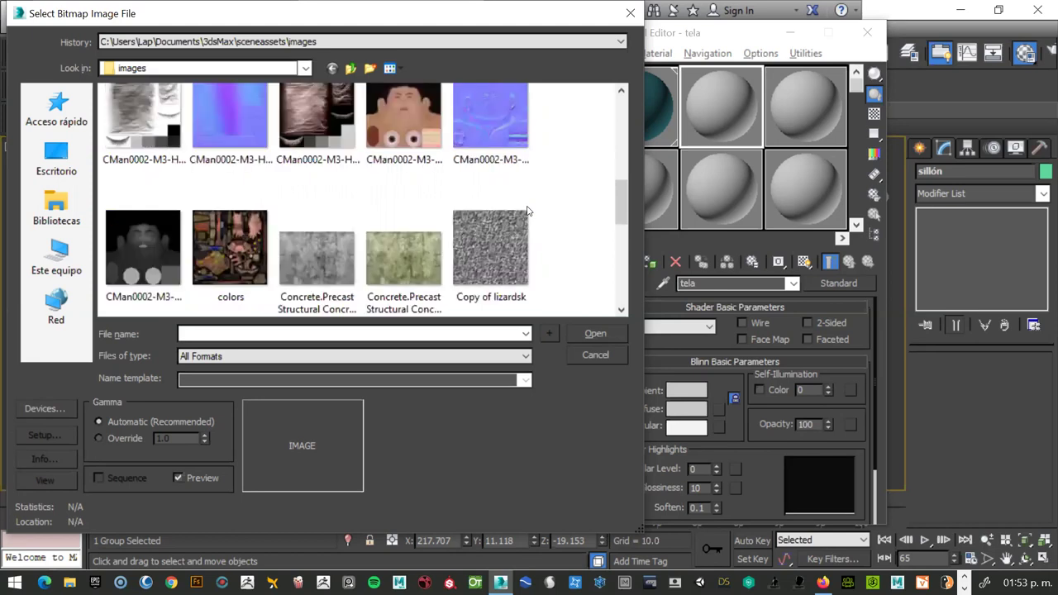
scroll(527, 210, "up", 1)
key("alt+Tab")
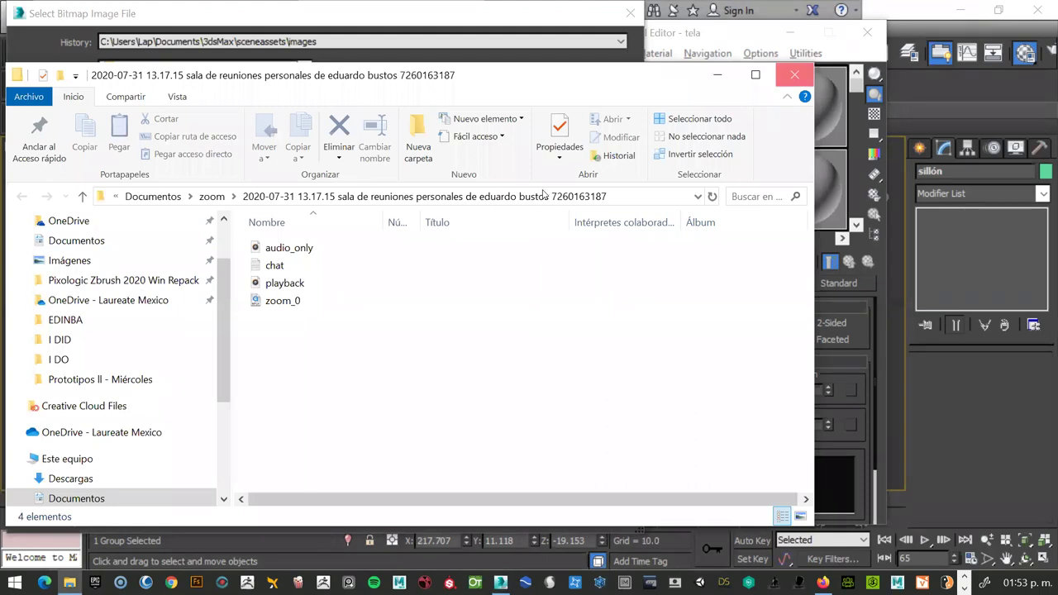
key("alt+Tab")
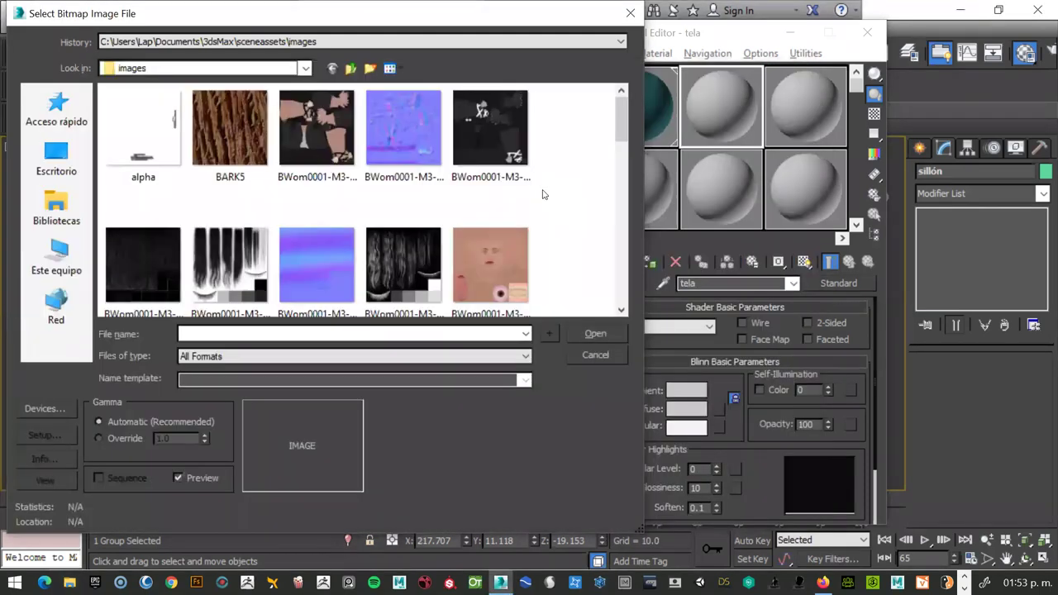
scroll(543, 194, "down", 5)
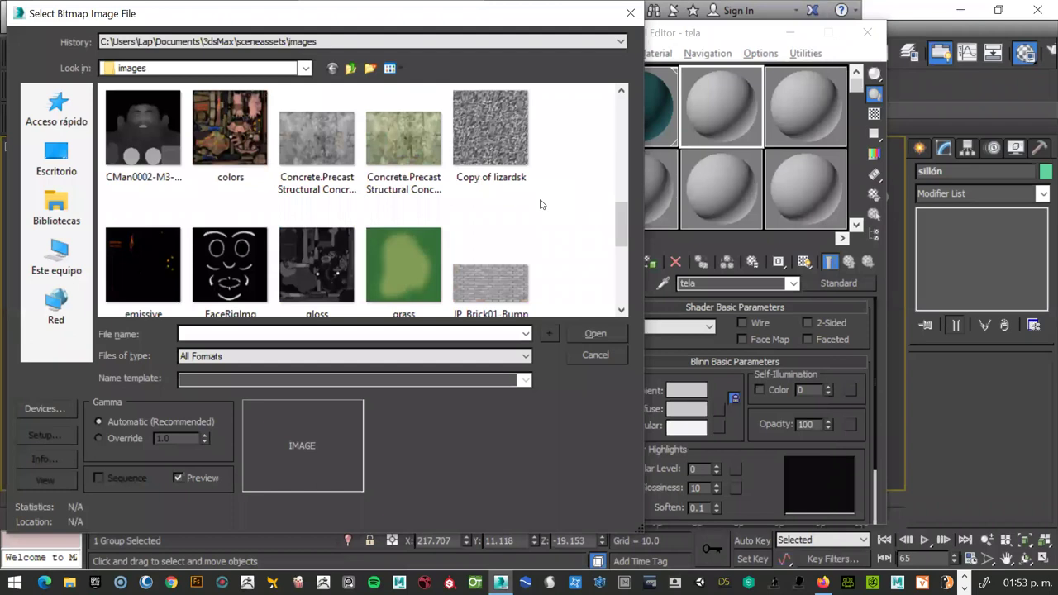
scroll(541, 204, "down", 5)
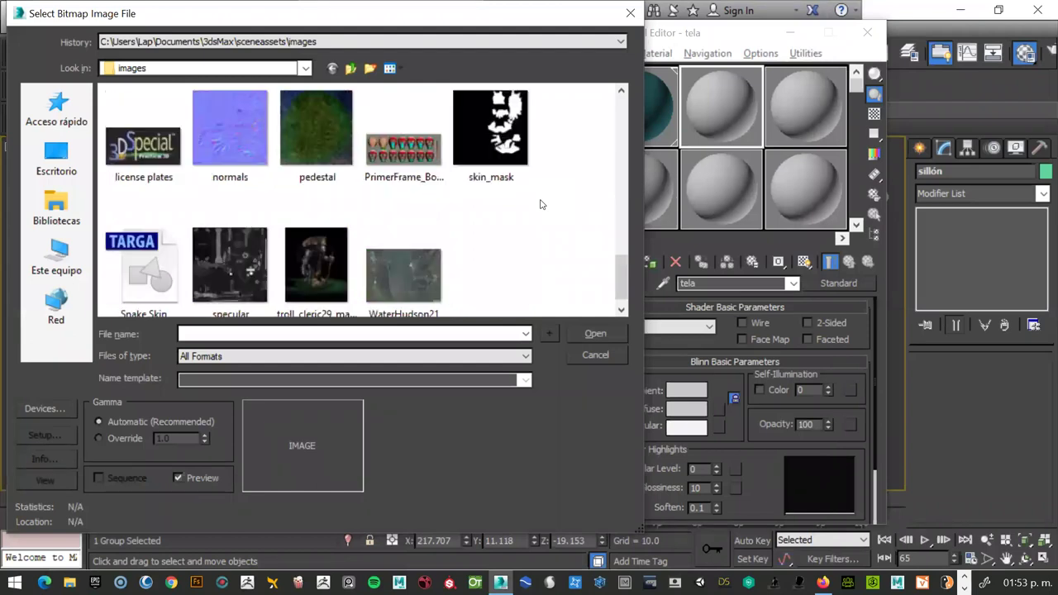
scroll(542, 205, "up", 3)
scroll(542, 205, "up", 2)
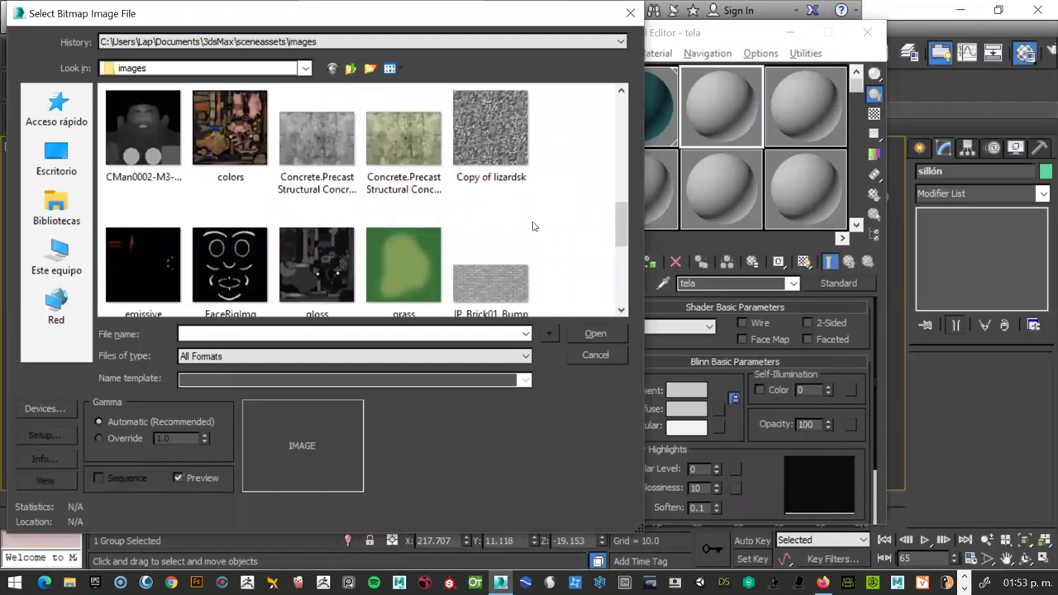
left_click(469, 159)
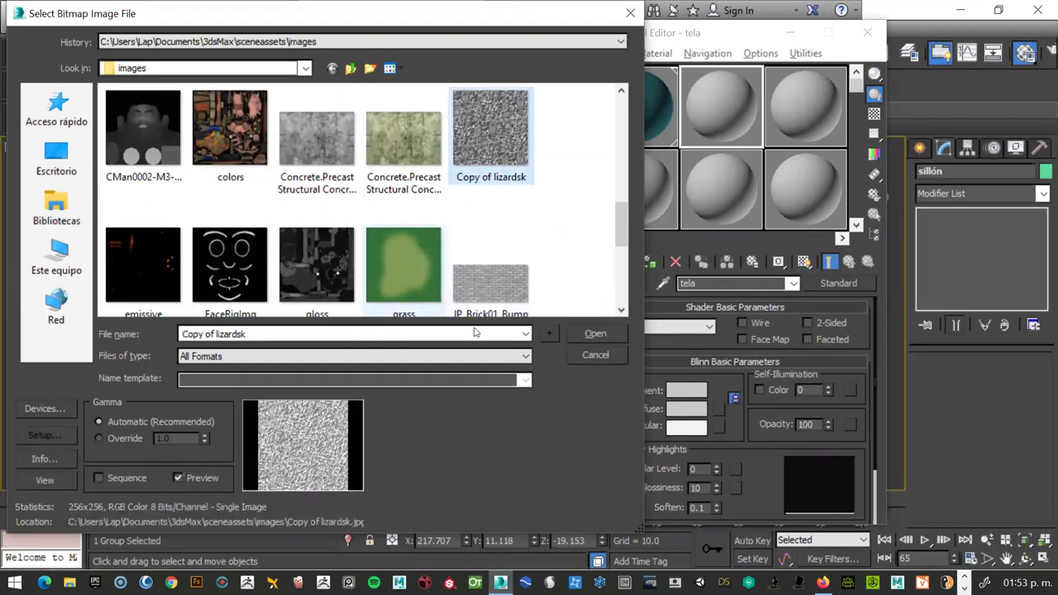
left_click(593, 334)
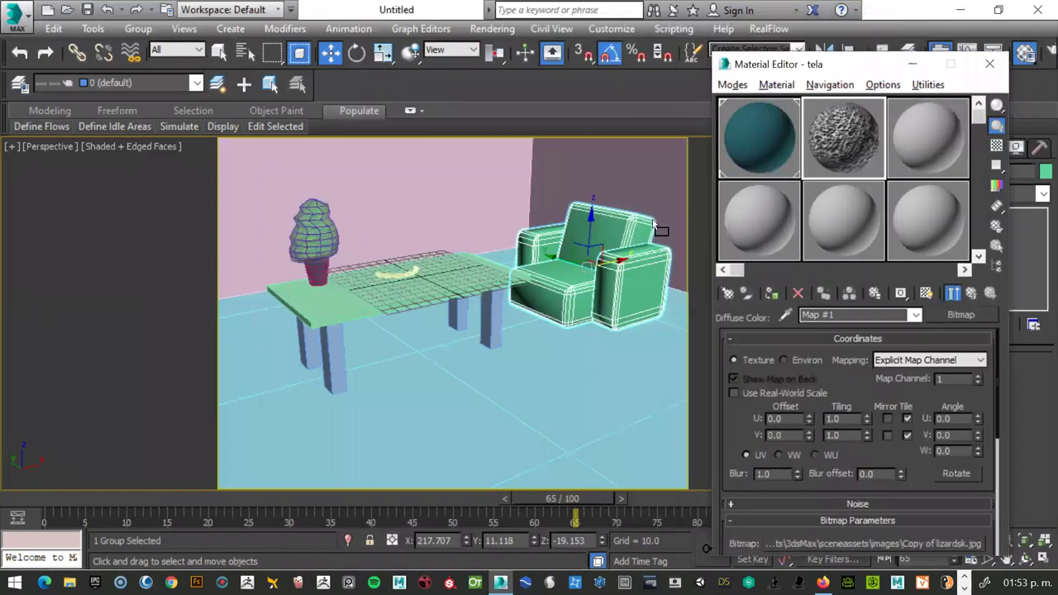
Assign the tela material to the whole selected armchair group.
left_click_drag(843, 136, 579, 232)
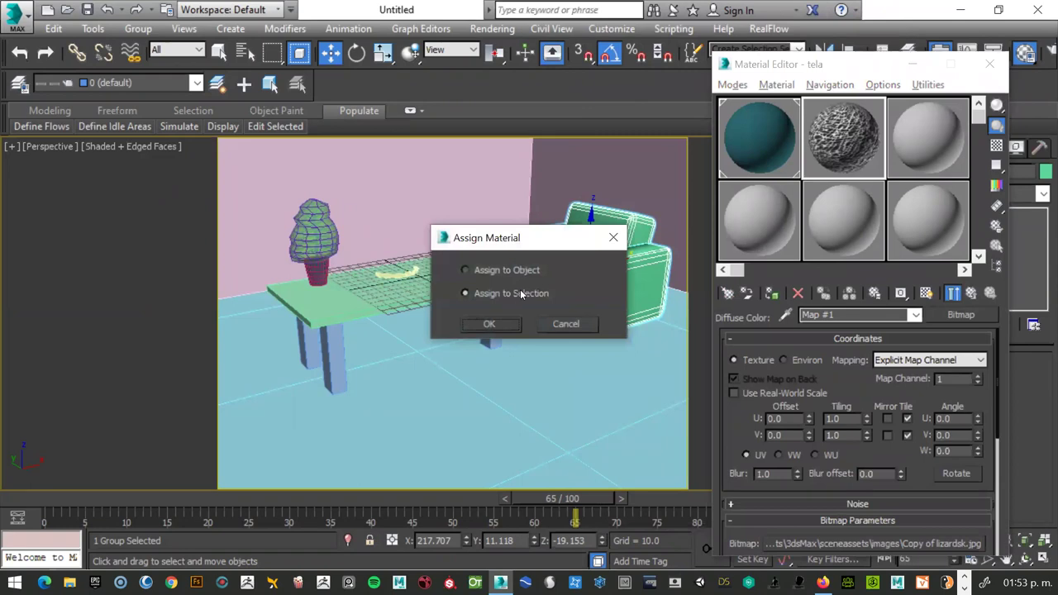
left_click(491, 325)
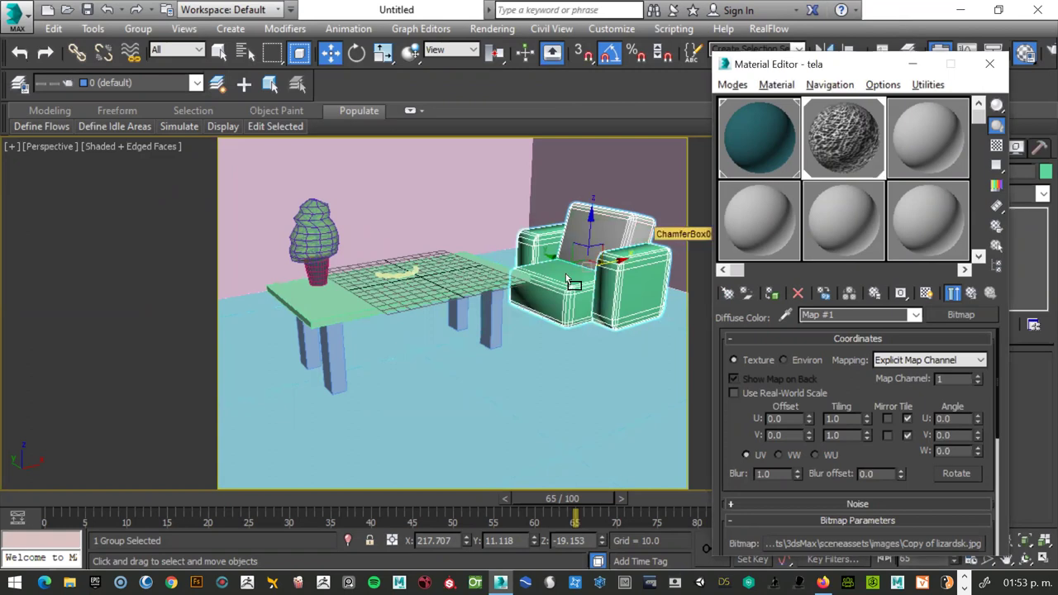
left_click_drag(659, 245, 648, 240)
left_click(492, 324)
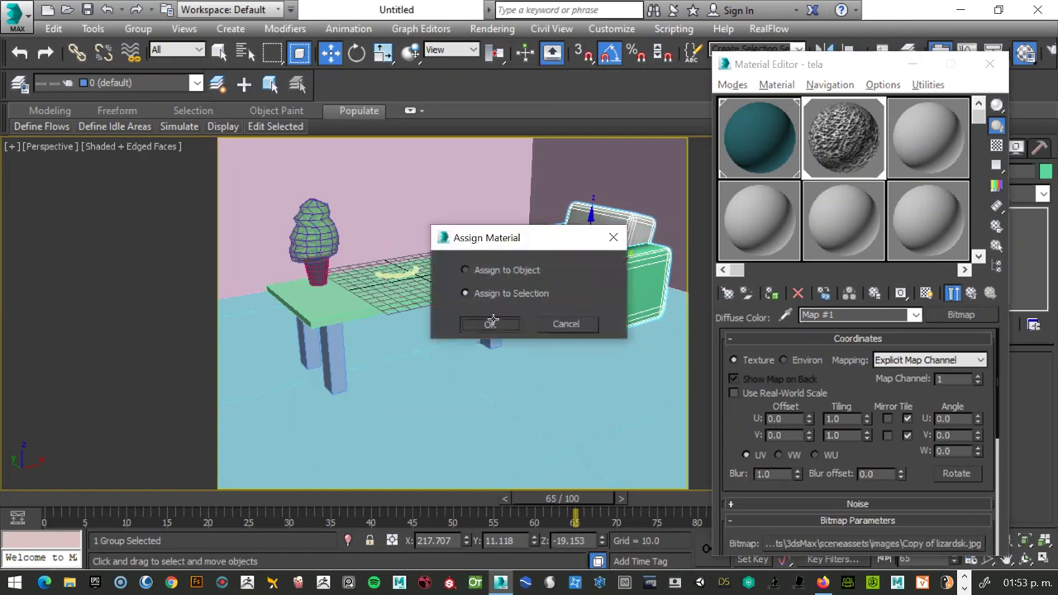
Show the tela lizard-skin texture on the armchair in the viewport.
scroll(650, 283, "up", 3)
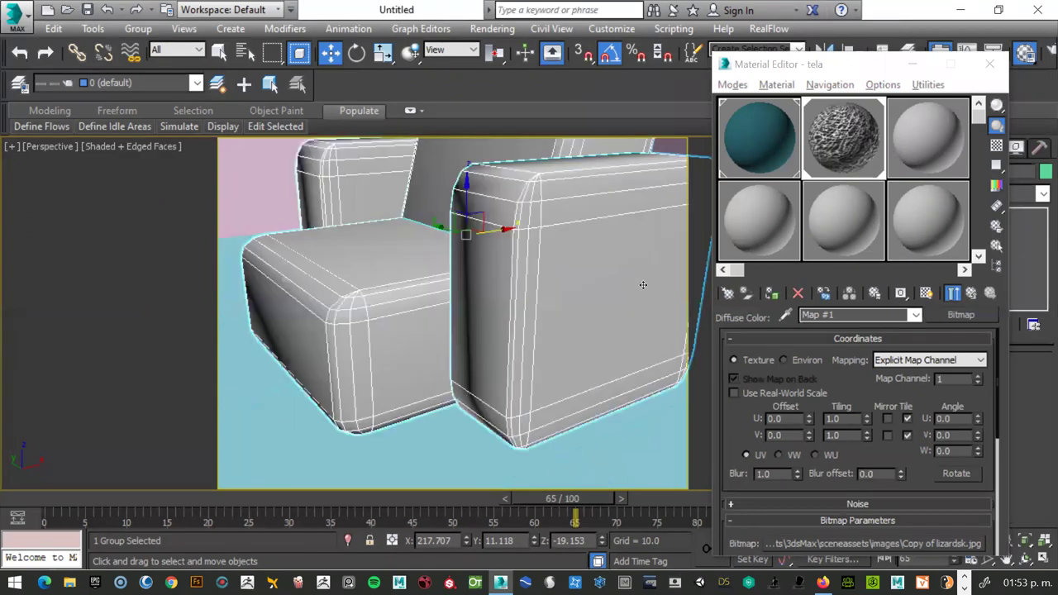
scroll(634, 286, "up", 3)
scroll(634, 285, "down", 2)
scroll(633, 286, "down", 2)
scroll(633, 273, "down", 2)
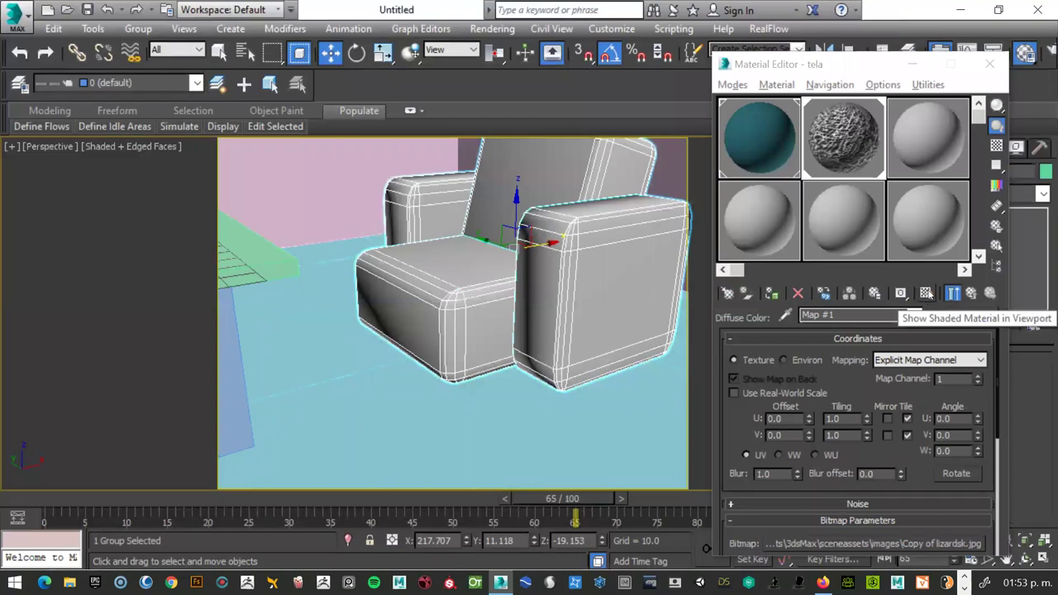
left_click(925, 292)
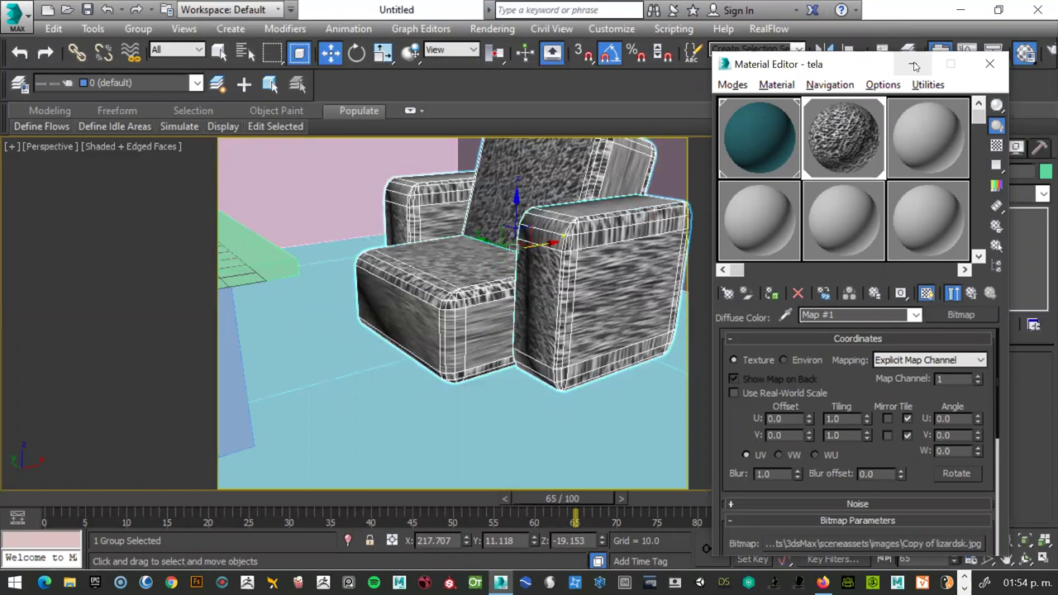
left_click_drag(865, 73, 761, 275)
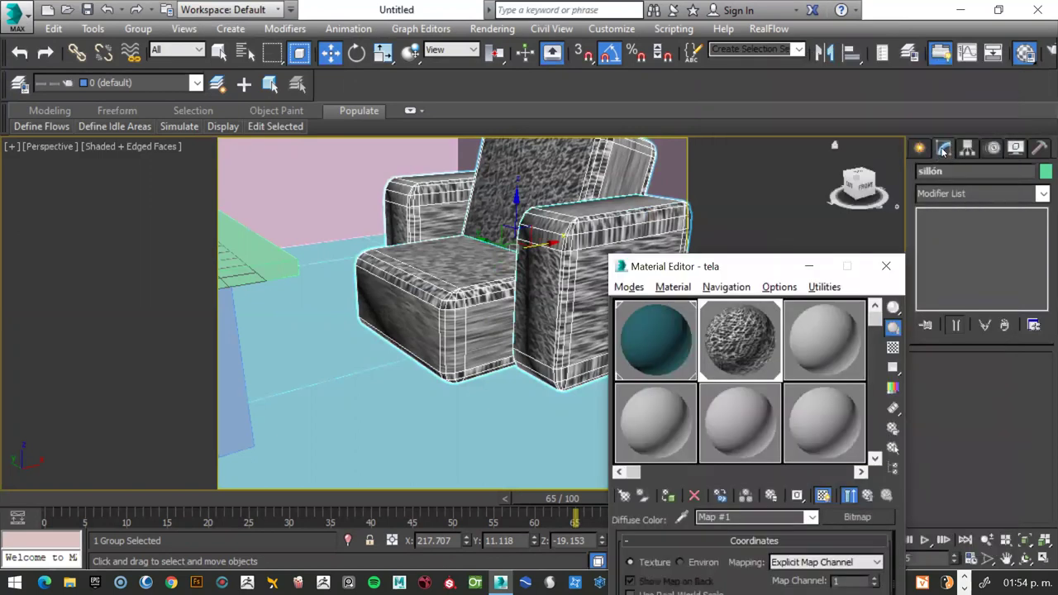
Add a UVW Map modifier to the sillón group from the Modify panel.
left_click(944, 148)
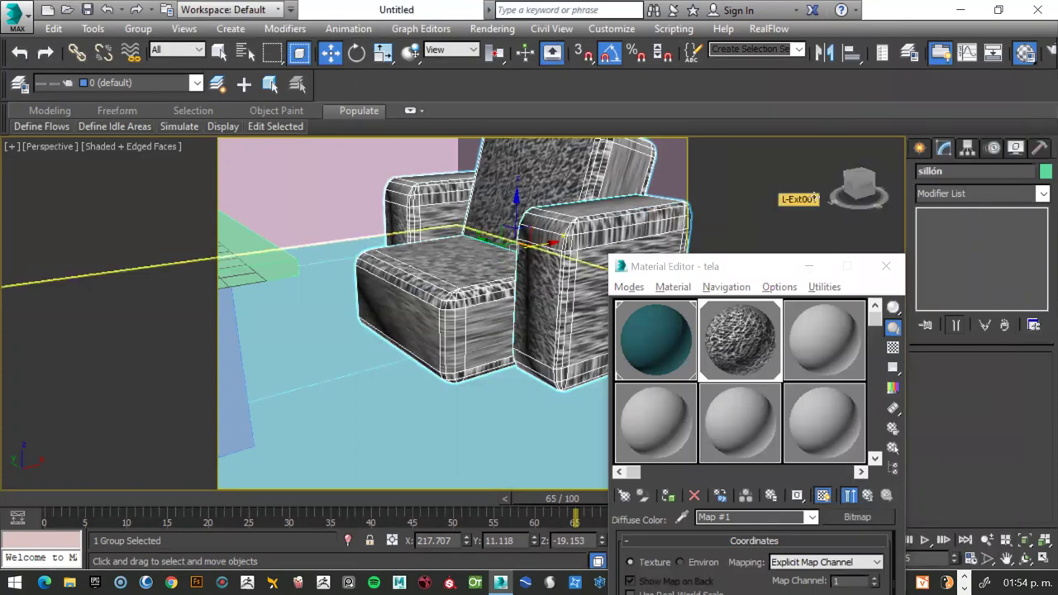
left_click(942, 193)
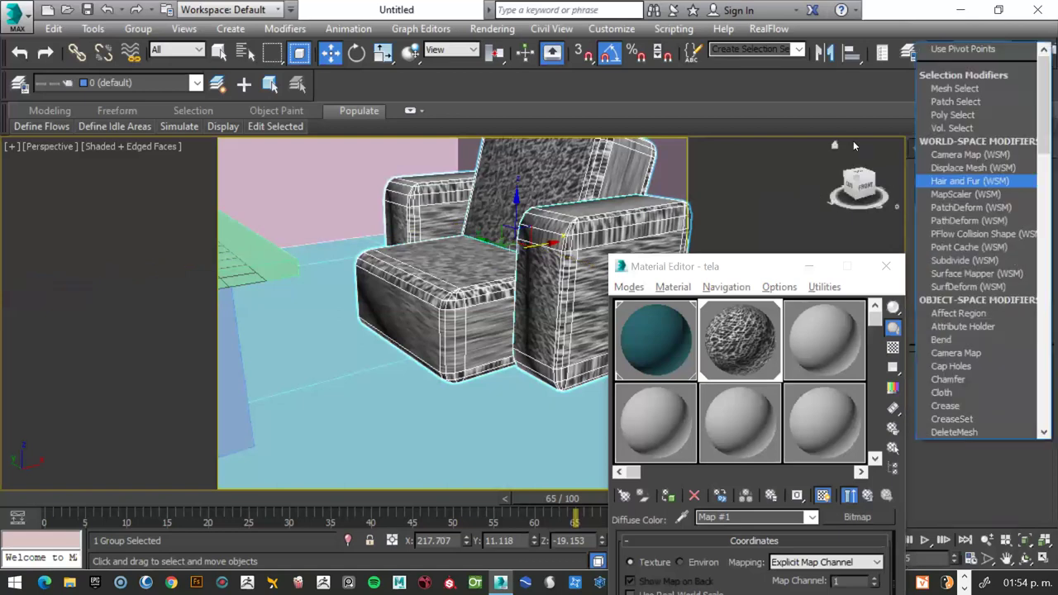
left_click(809, 175)
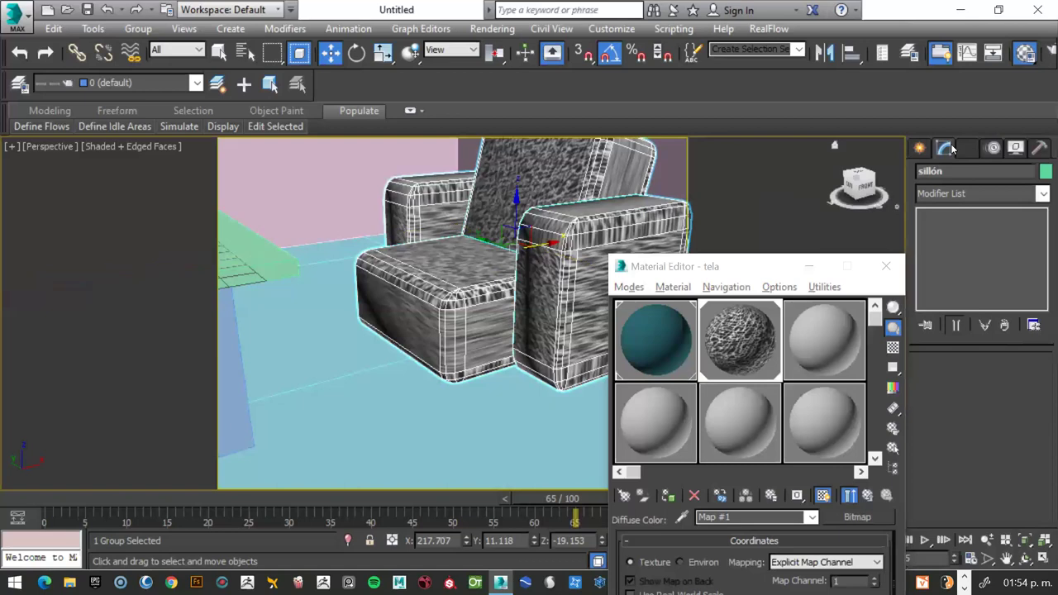
left_click(941, 194)
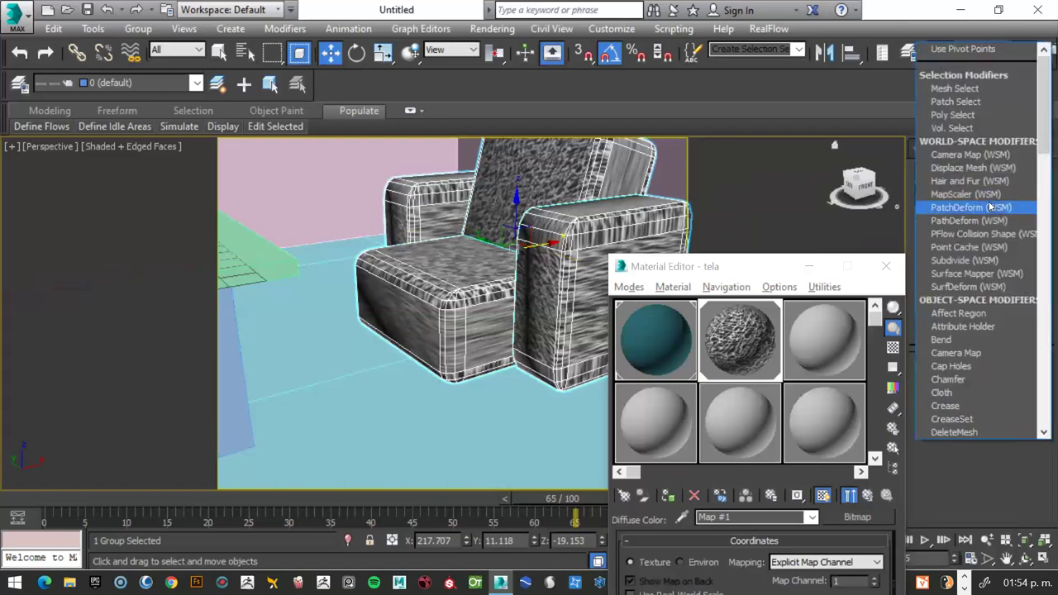
key("u")
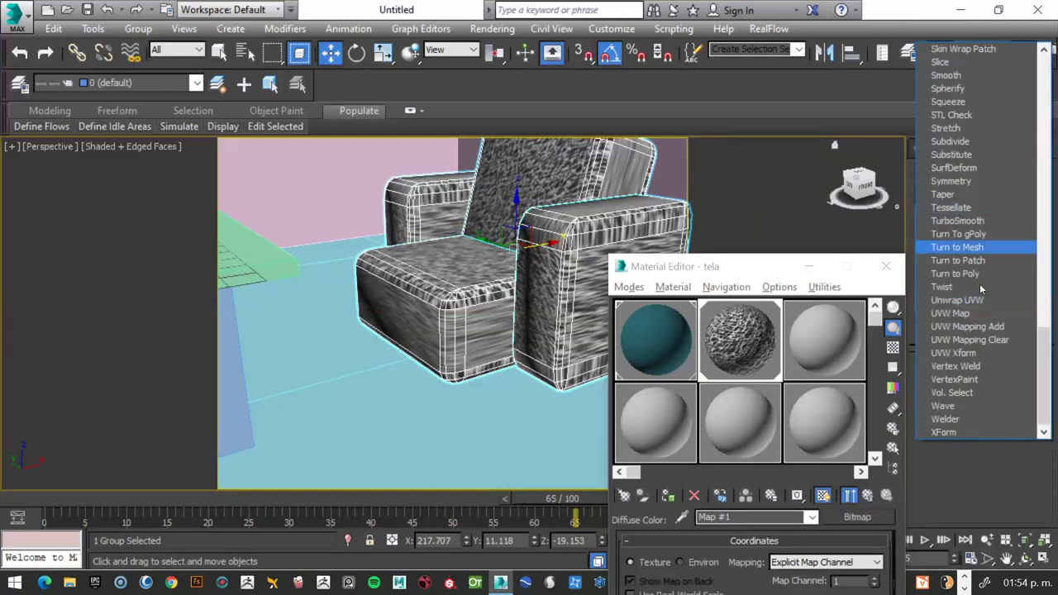
left_click(950, 315)
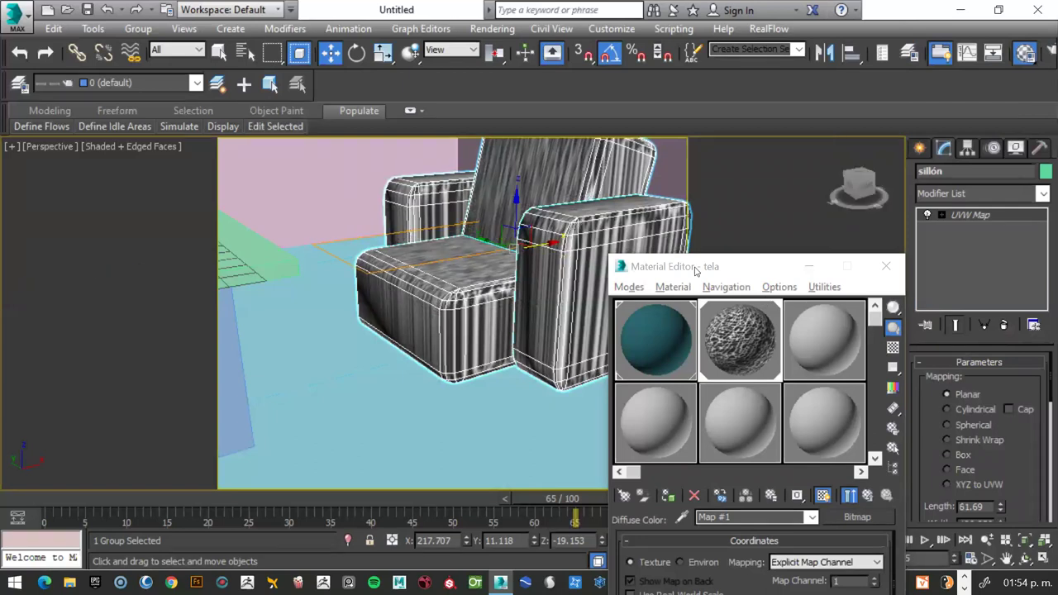
Try the UVW Map projection types on the armchair and settle on Box.
left_click_drag(695, 270, 389, 402)
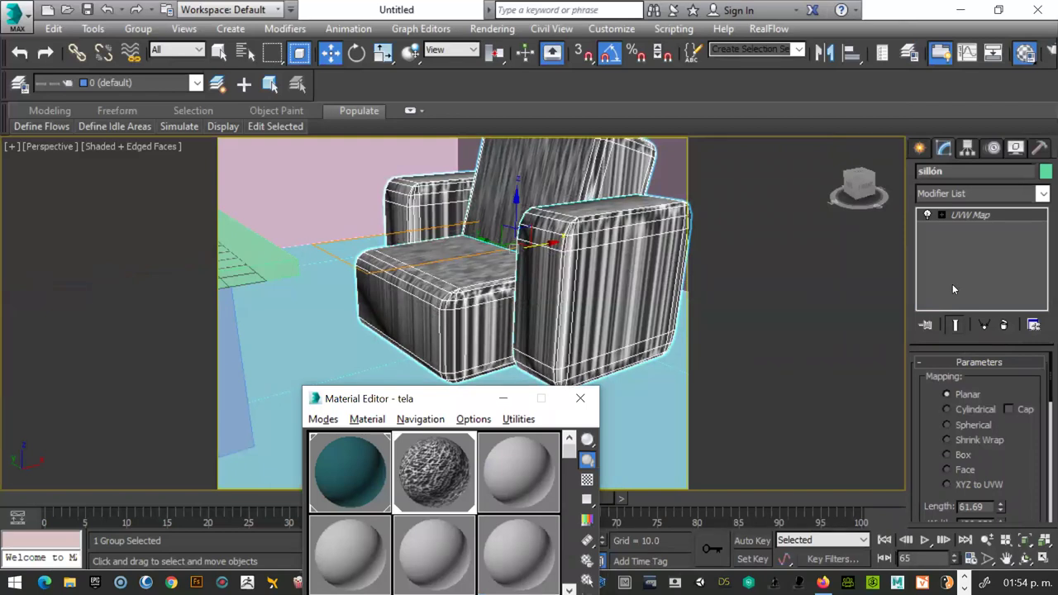
left_click(946, 396)
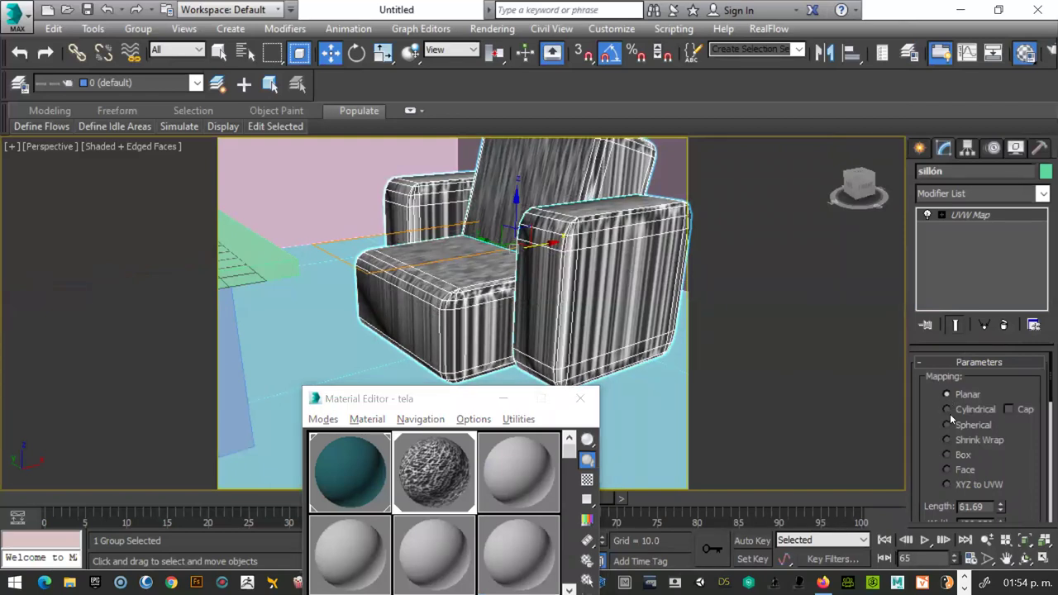
left_click(947, 410)
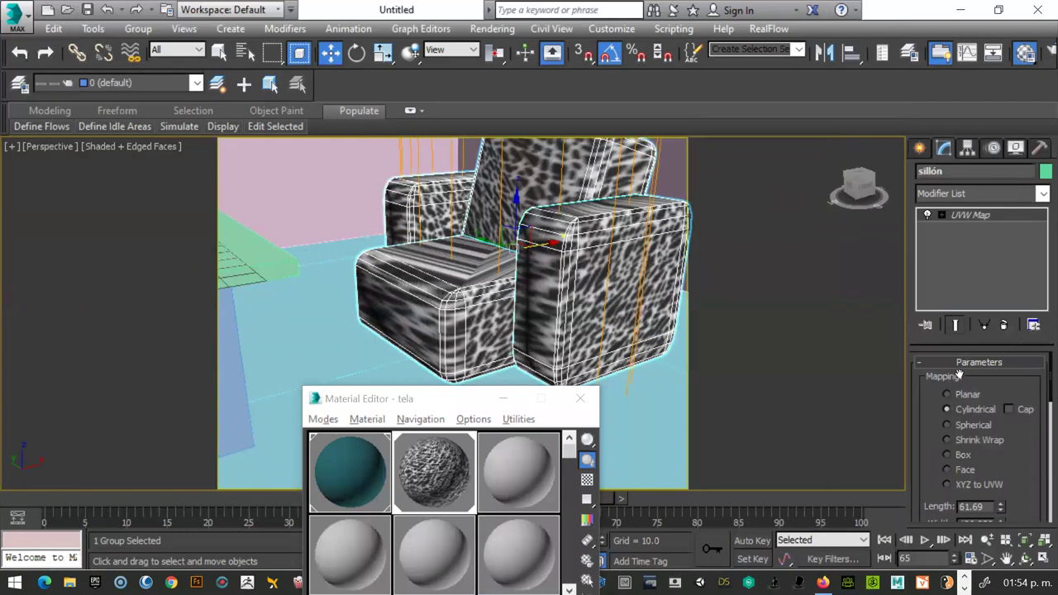
left_click(951, 443)
left_click(956, 414)
left_click(948, 425)
left_click(947, 410)
left_click(947, 423)
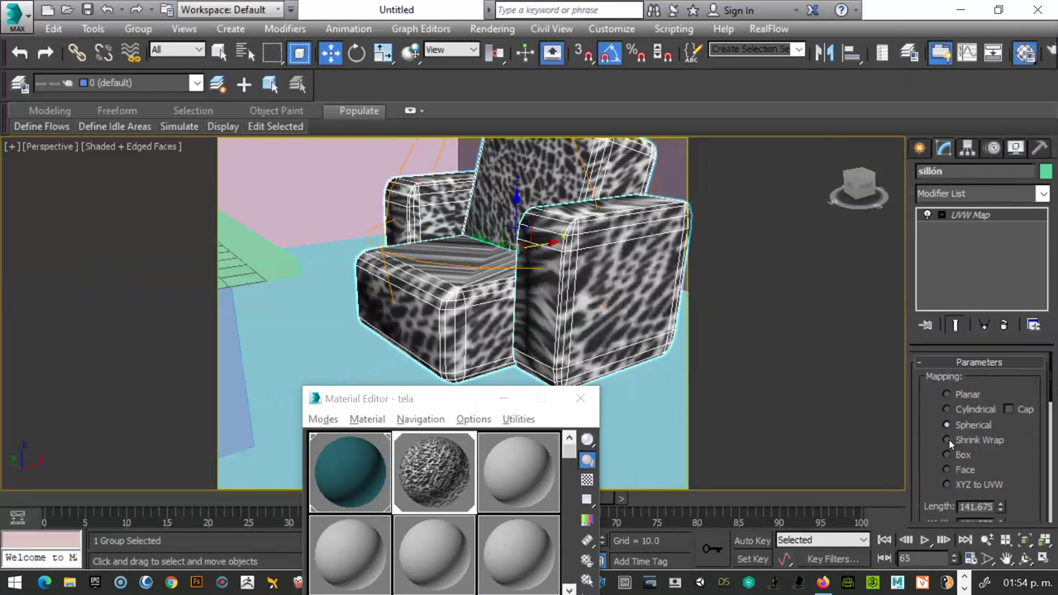
left_click(947, 440)
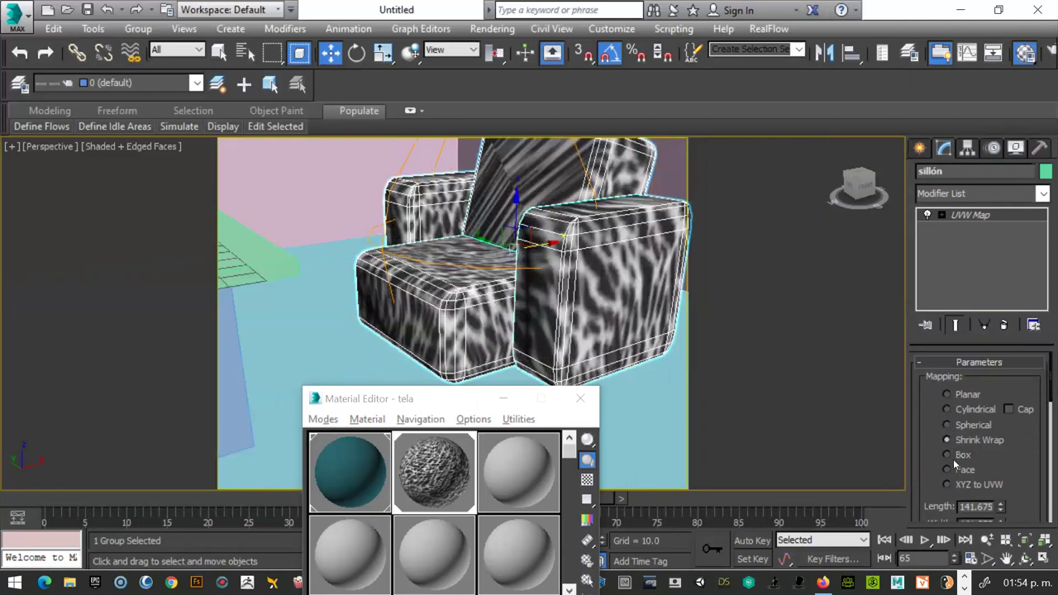
left_click(947, 455)
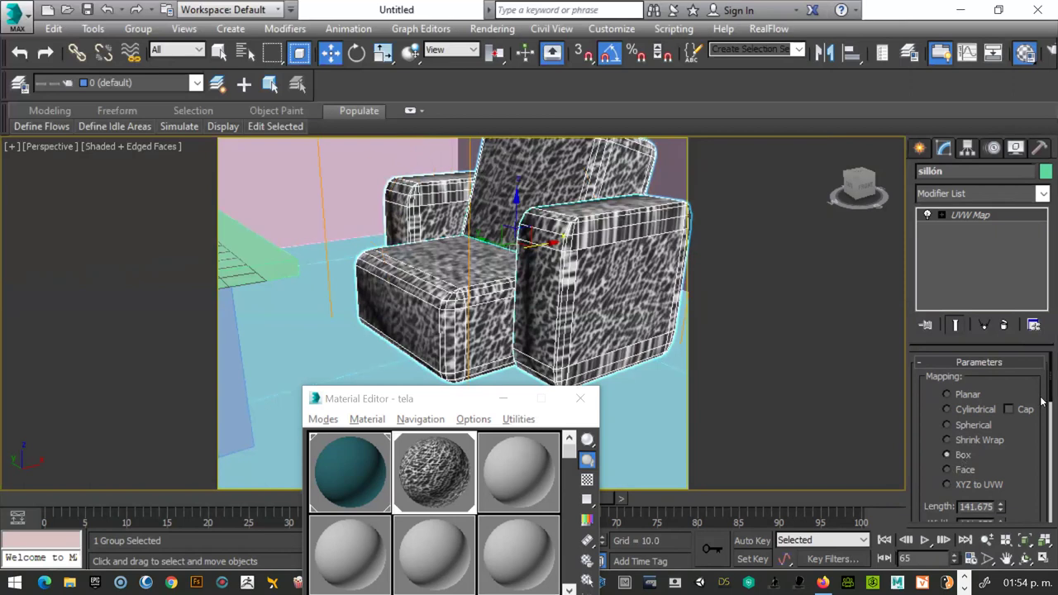
left_click(947, 471)
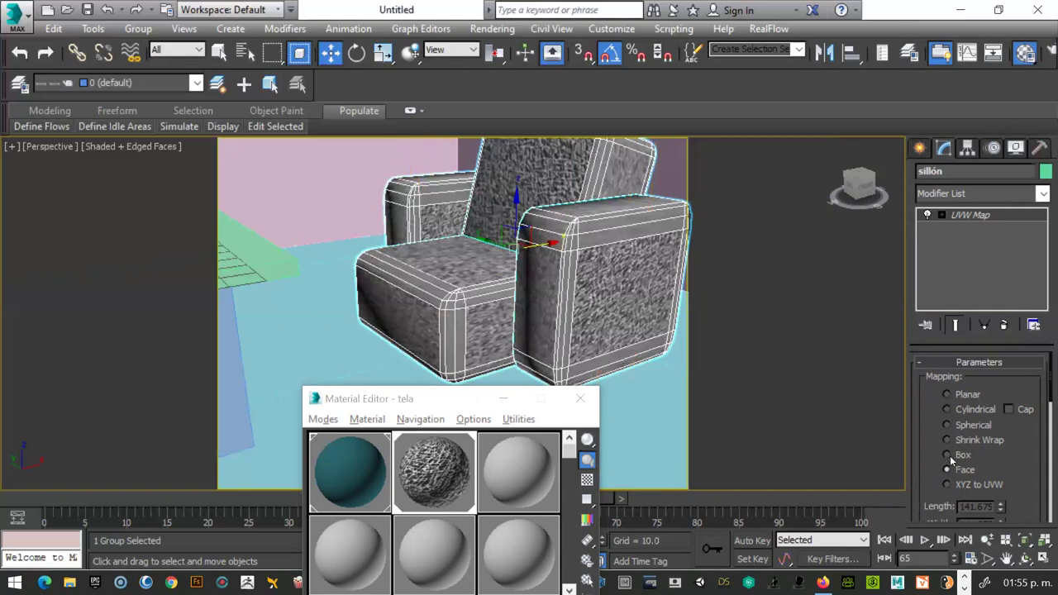
left_click(949, 456)
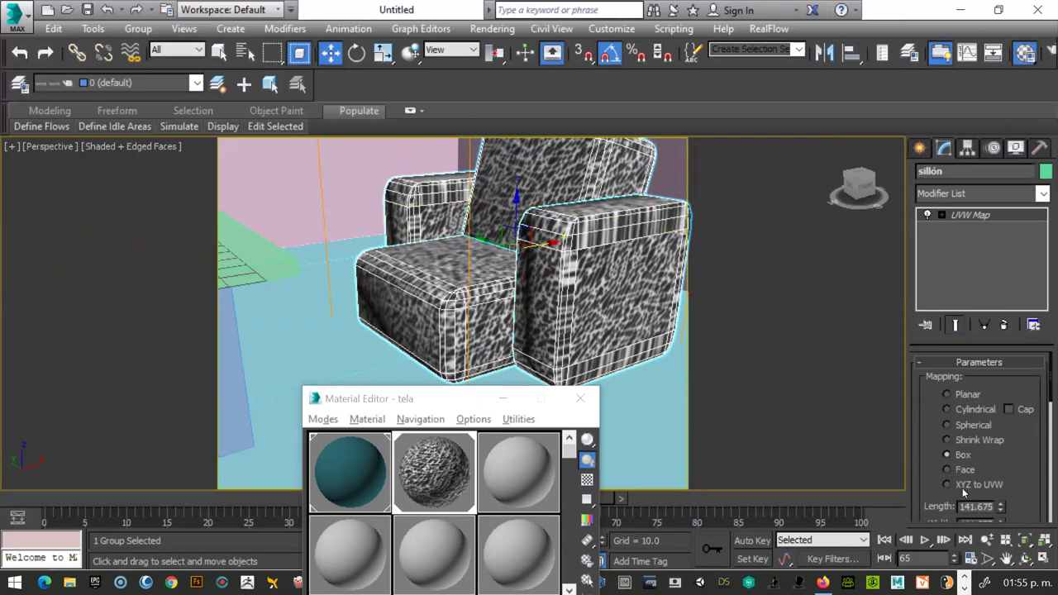
Adjust the Box gizmo to about 151.6 × 105.8 × 145.9 to even the texture.
scroll(1042, 427, "down", 2)
scroll(1013, 411, "down", 1)
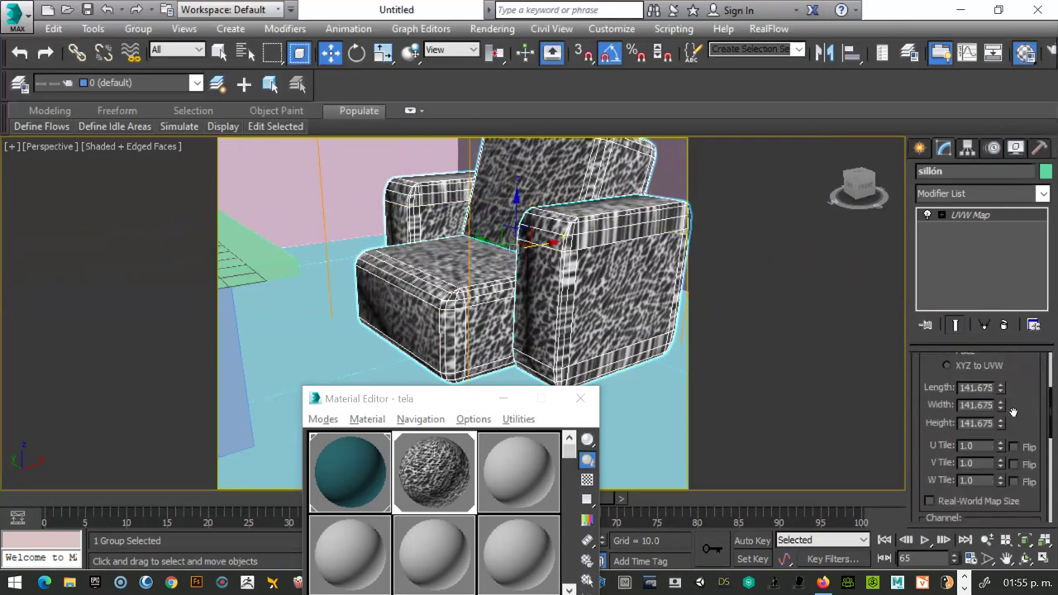
mouse_move(1004, 404)
left_mouse_down()
mouse_move(999, 453)
mouse_move(1001, 384)
left_mouse_up()
mouse_move(1000, 423)
left_mouse_down()
mouse_move(998, 463)
mouse_move(980, 417)
left_mouse_up()
key("shift+z")
key("shift+z")
key("shift+z")
key("shift+z")
key("shift+z")
key("shift+z")
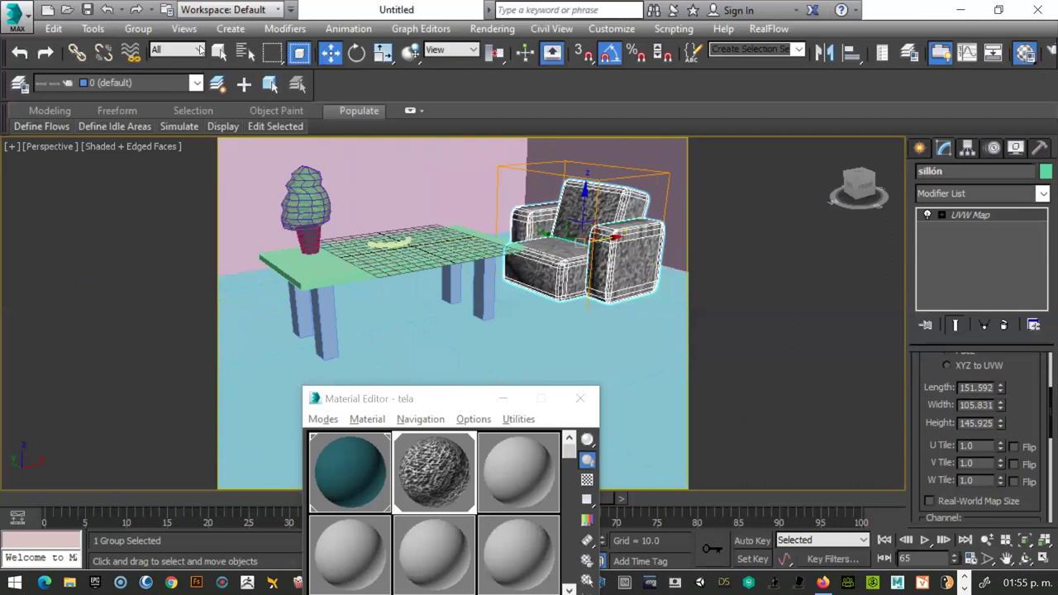
key("ctrl+z")
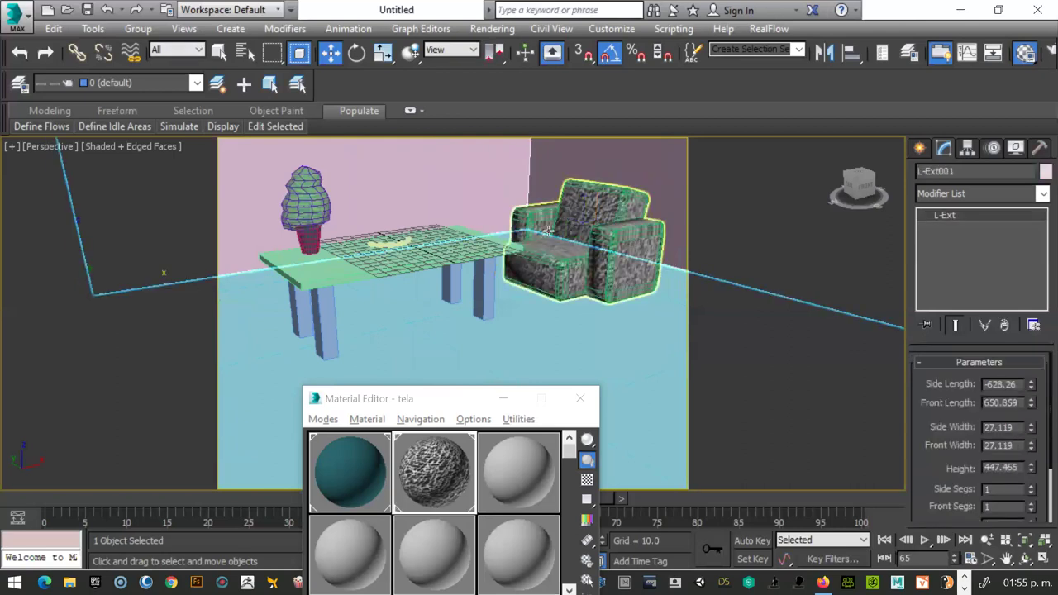
key("ctrl+z")
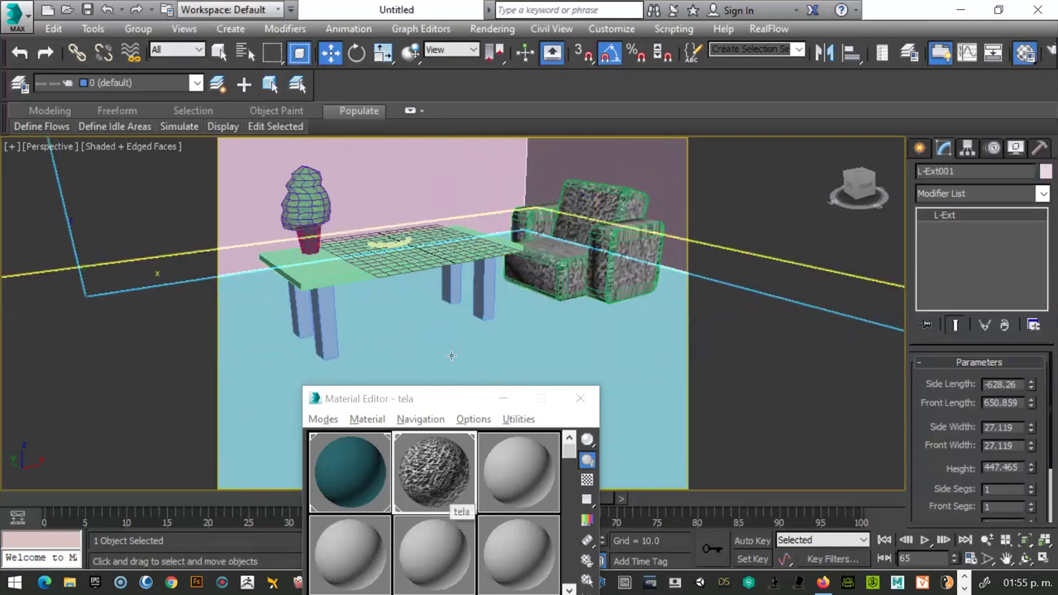
mouse_move(442, 390)
left_mouse_down()
mouse_move(442, 242)
mouse_move(509, 101)
left_mouse_up()
Reposition the Material Editor and name a sample slot's material madera.
left_click(520, 333)
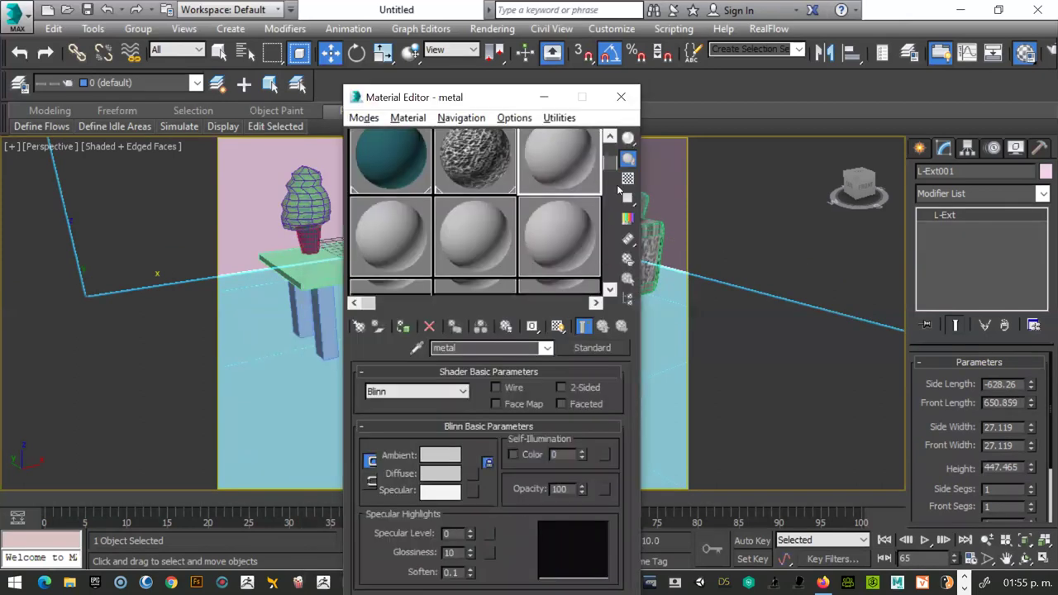
scroll(609, 289, "down", 3)
left_click_drag(366, 302, 597, 303)
left_click(556, 271)
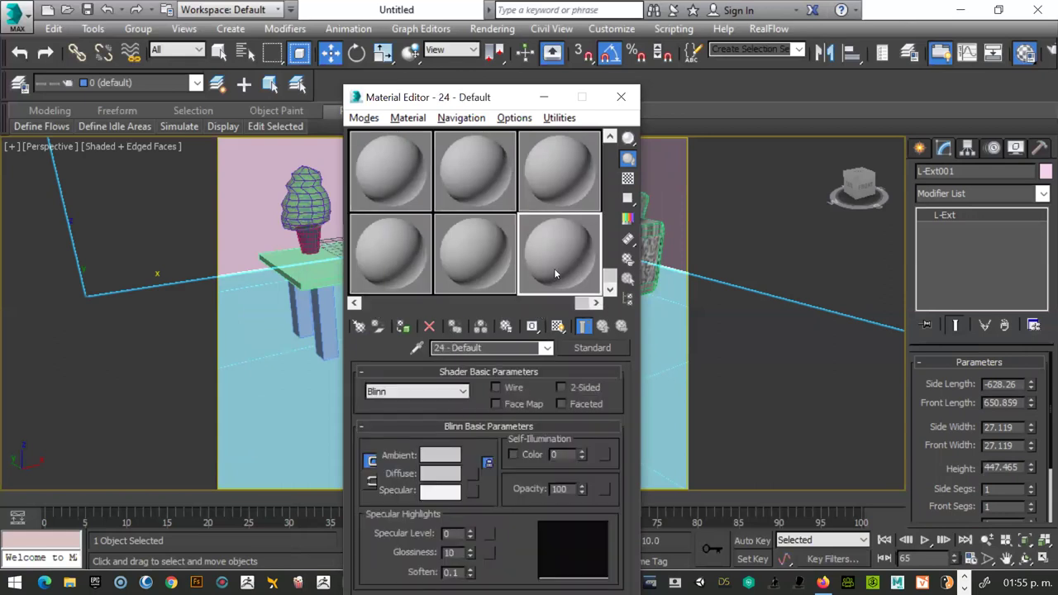
mouse_move(583, 302)
left_mouse_down()
mouse_move(374, 294)
mouse_move(546, 186)
left_mouse_up()
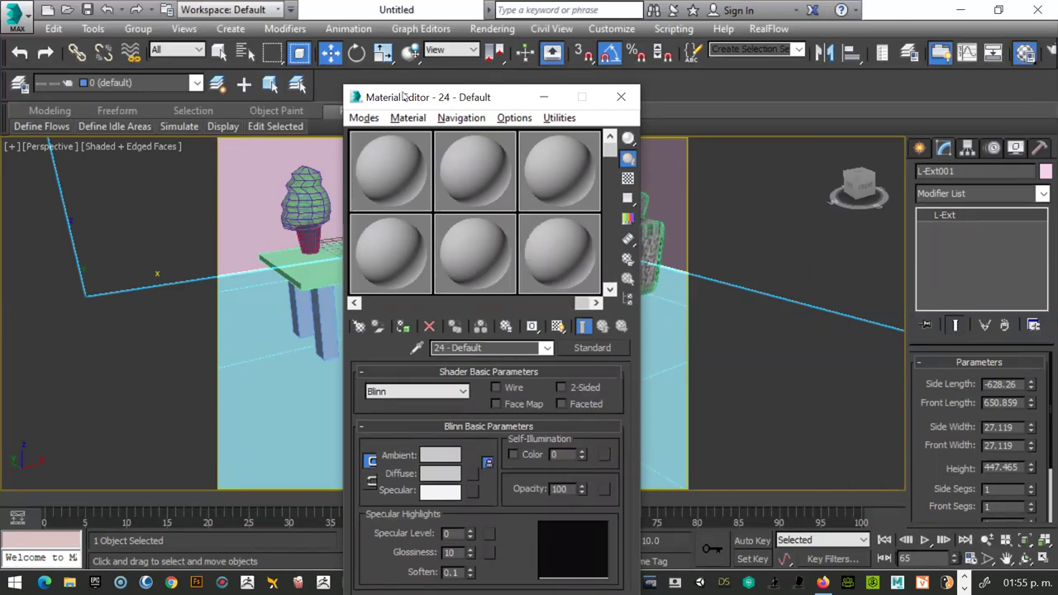
left_click_drag(403, 97, 534, 116)
left_click_drag(708, 326, 496, 322)
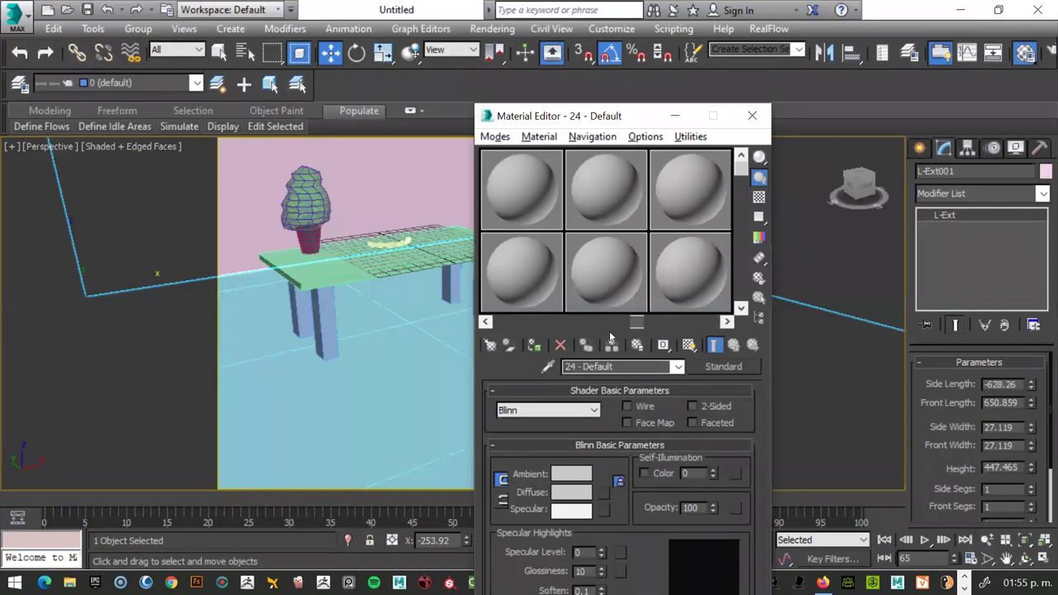
left_click(688, 186)
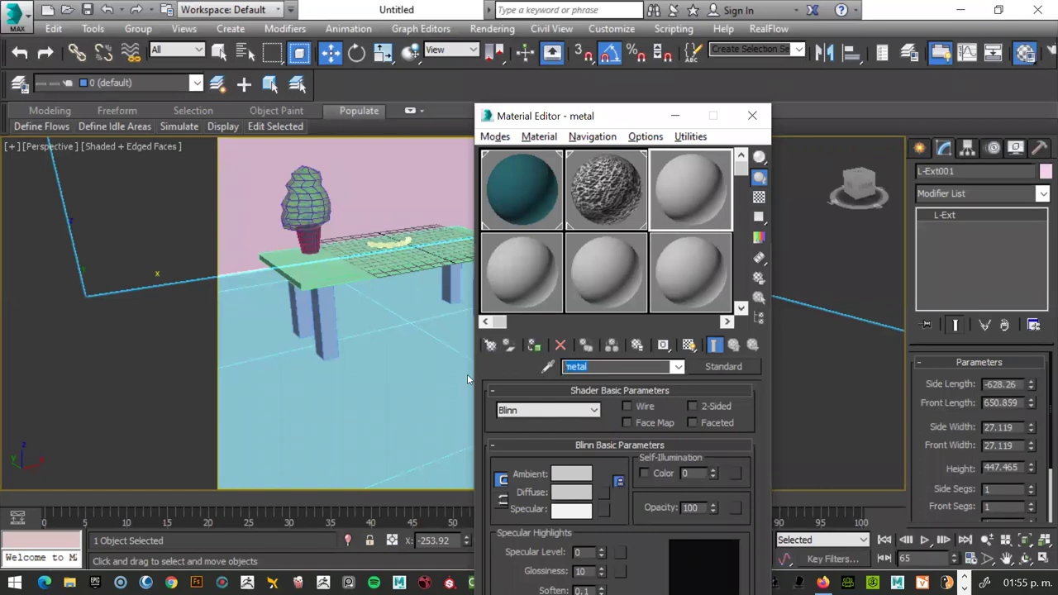
type("madera")
Rename the teal material in the first slot to metal.
left_click(540, 209)
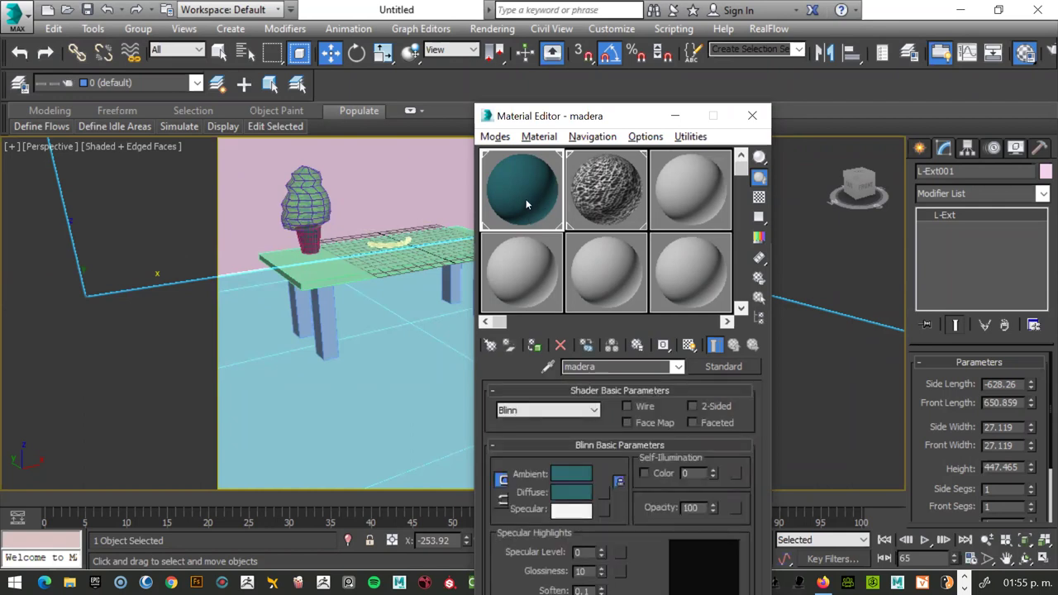
double_click(604, 366)
type("metal")
left_click_drag(585, 121, 687, 125)
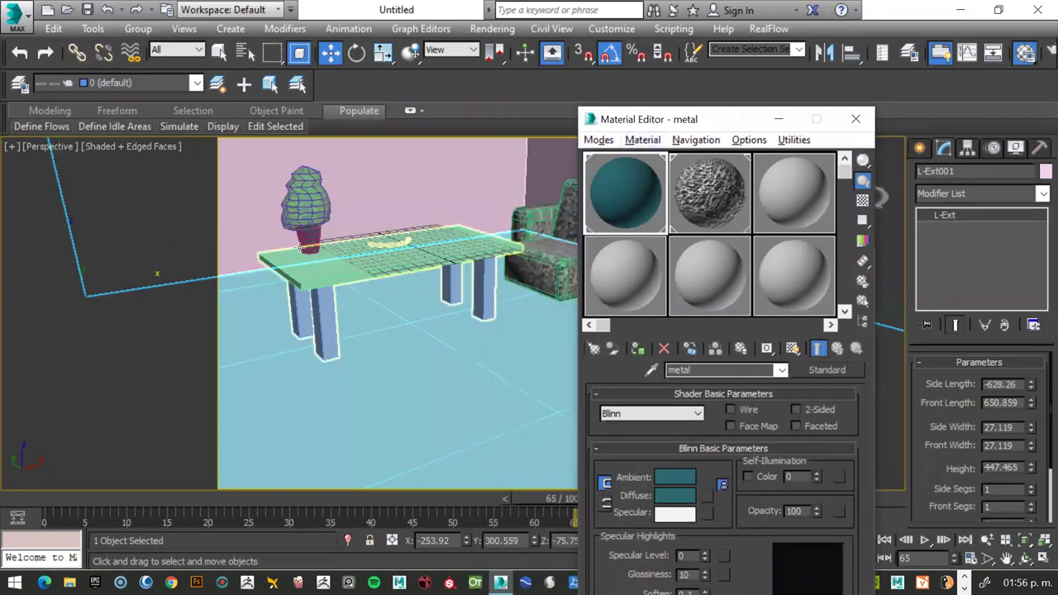
Select the chain group and assign the metal material to the whole selection.
scroll(298, 246, "up", 4)
key("z")
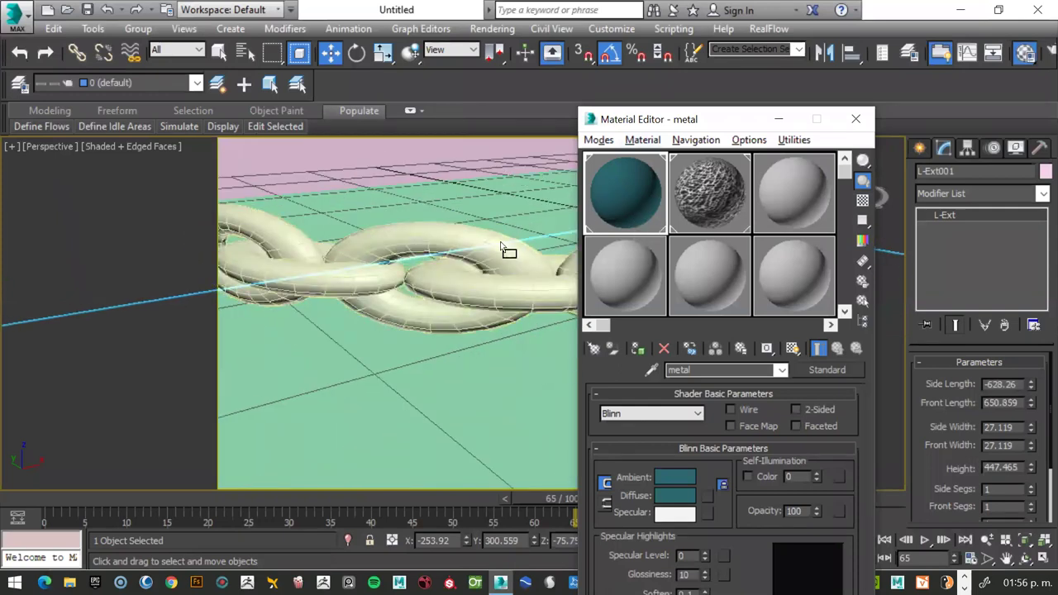
left_click_drag(619, 196, 507, 248)
scroll(533, 259, "down", 3)
scroll(533, 259, "down", 2)
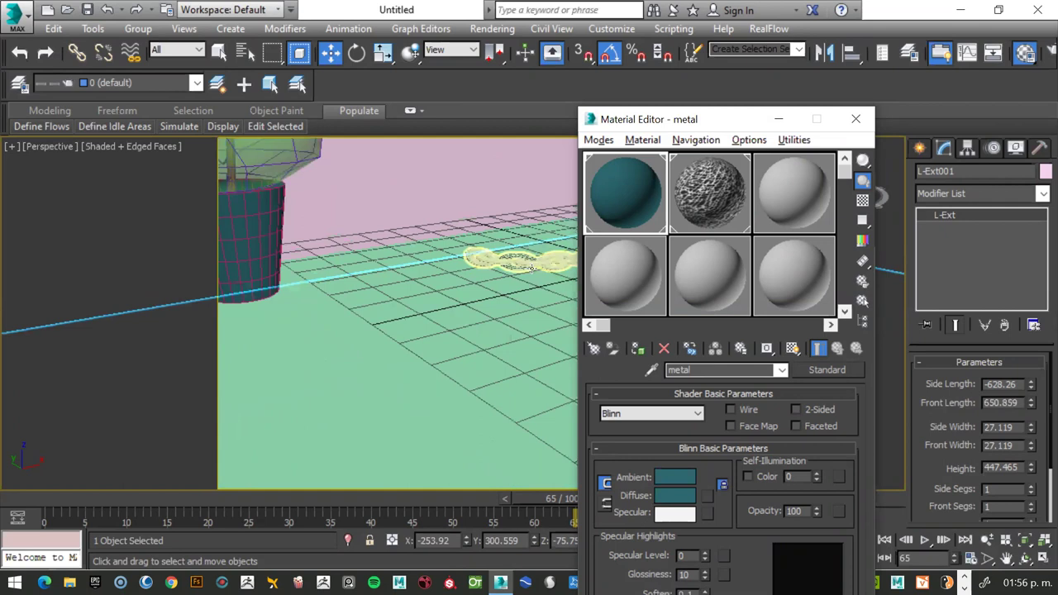
left_click(529, 263)
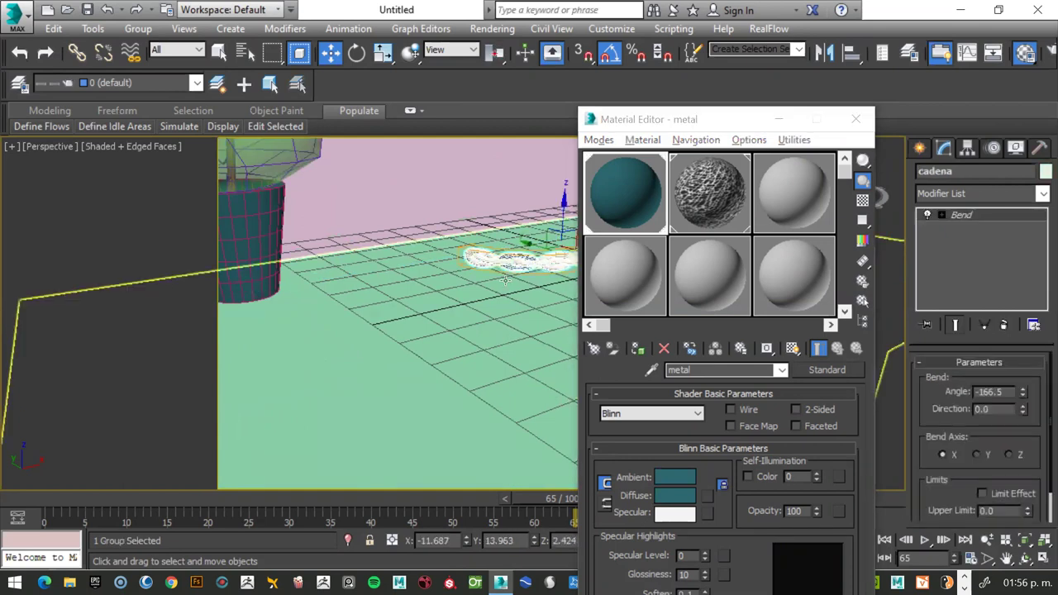
left_click_drag(638, 120, 695, 114)
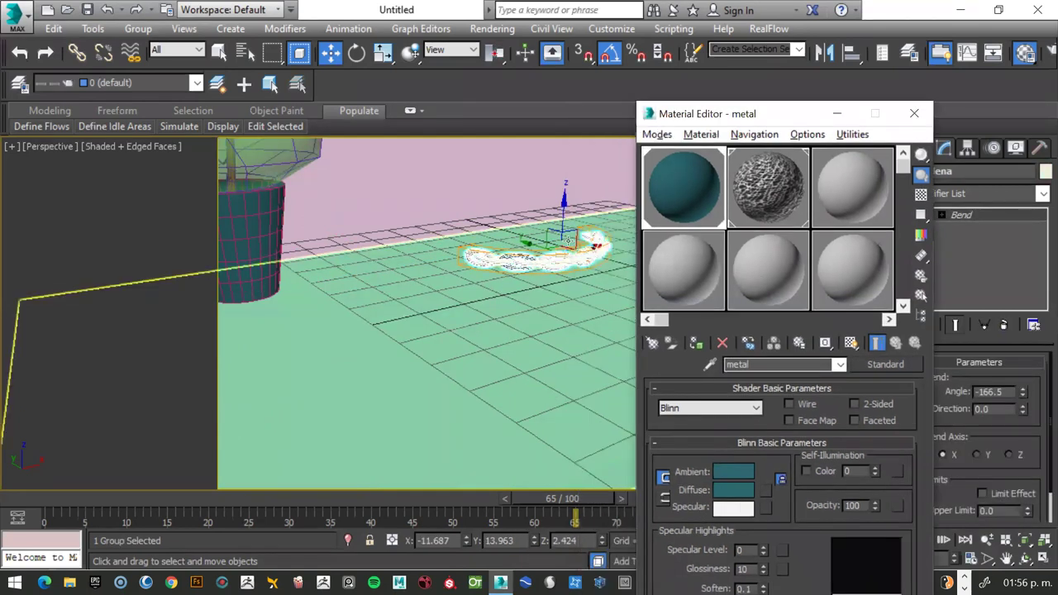
scroll(608, 237, "up", 3)
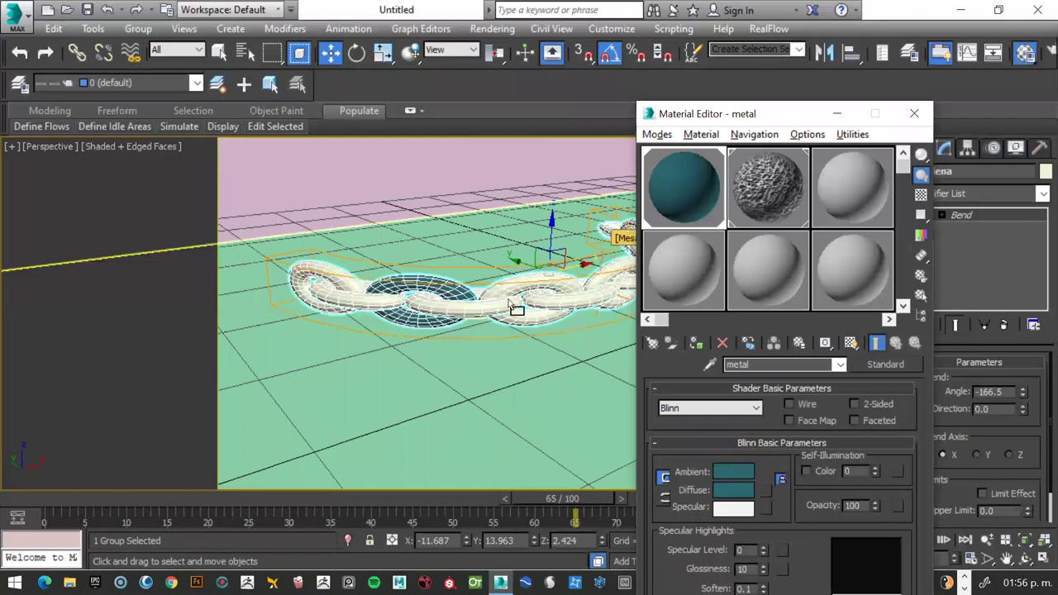
left_click_drag(608, 237, 514, 308)
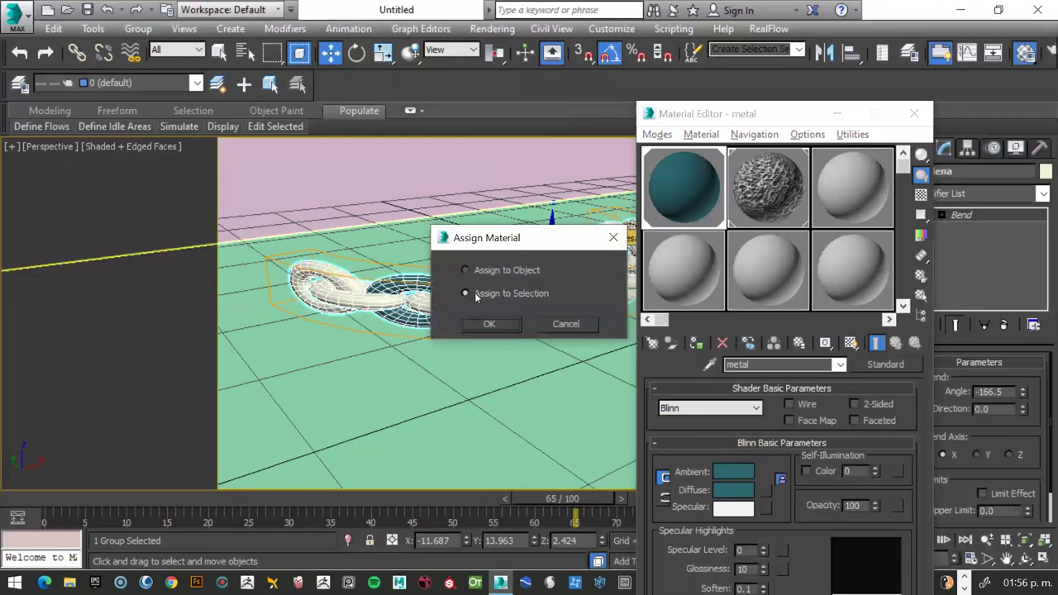
left_click(506, 324)
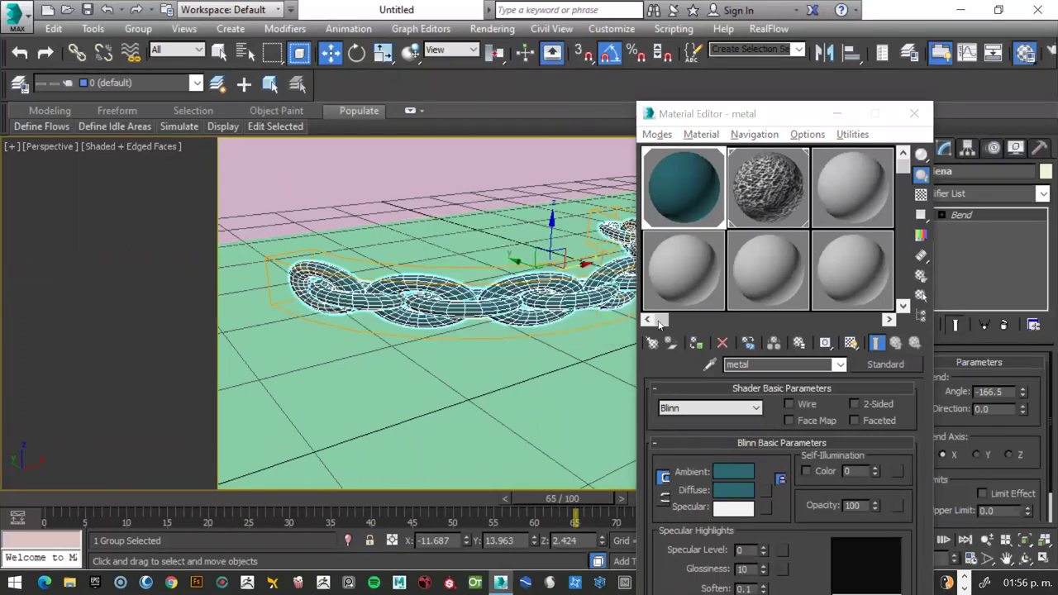
Change the metal material's diffuse colour to neutral grey RGB 83, 83, 83.
left_click(743, 490)
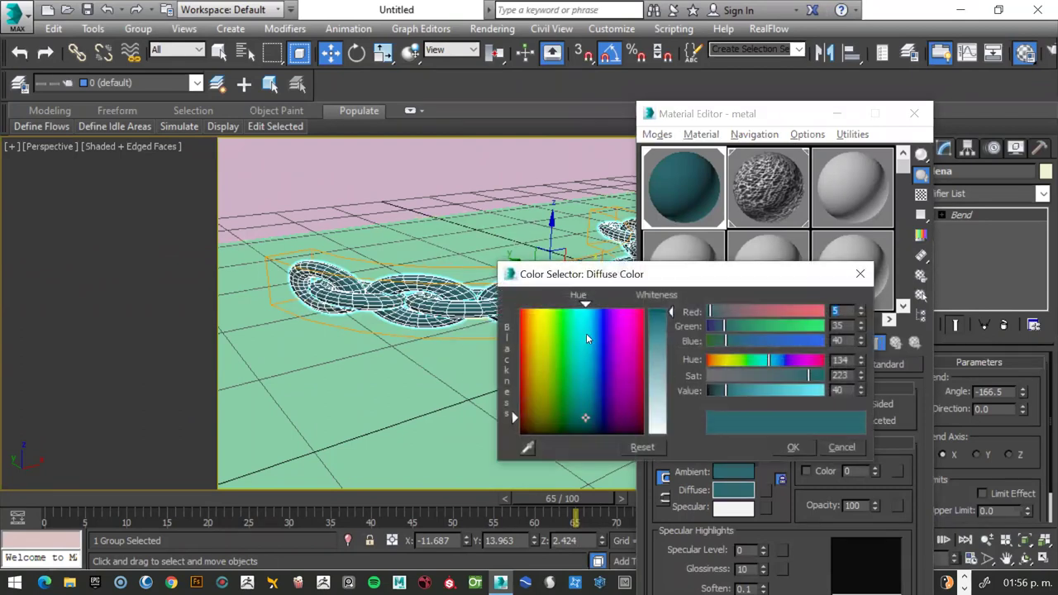
left_click(566, 309)
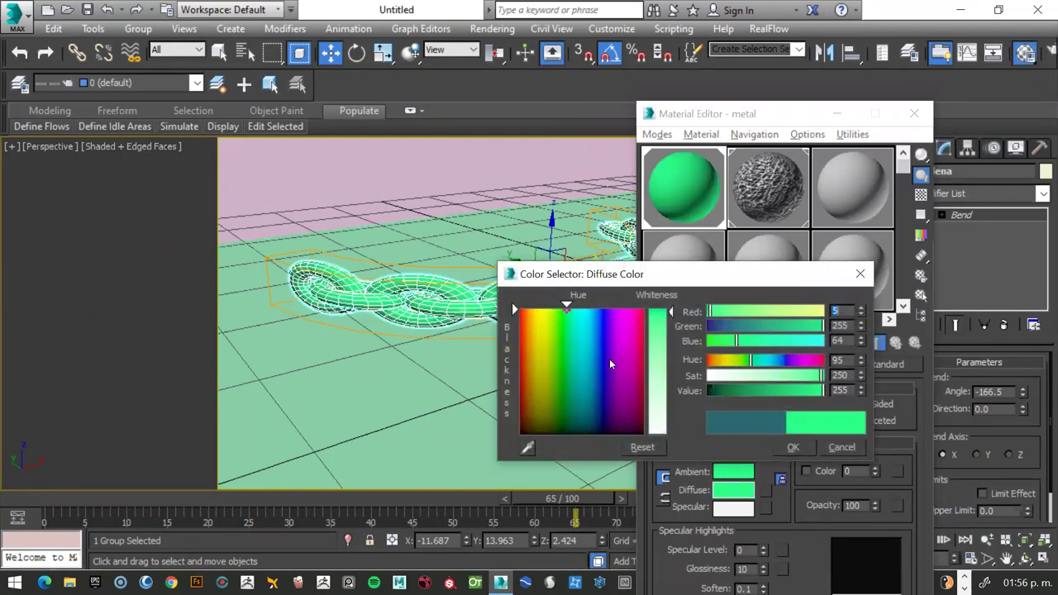
mouse_move(563, 350)
left_mouse_down()
mouse_move(641, 376)
mouse_move(644, 312)
mouse_move(562, 433)
left_mouse_up()
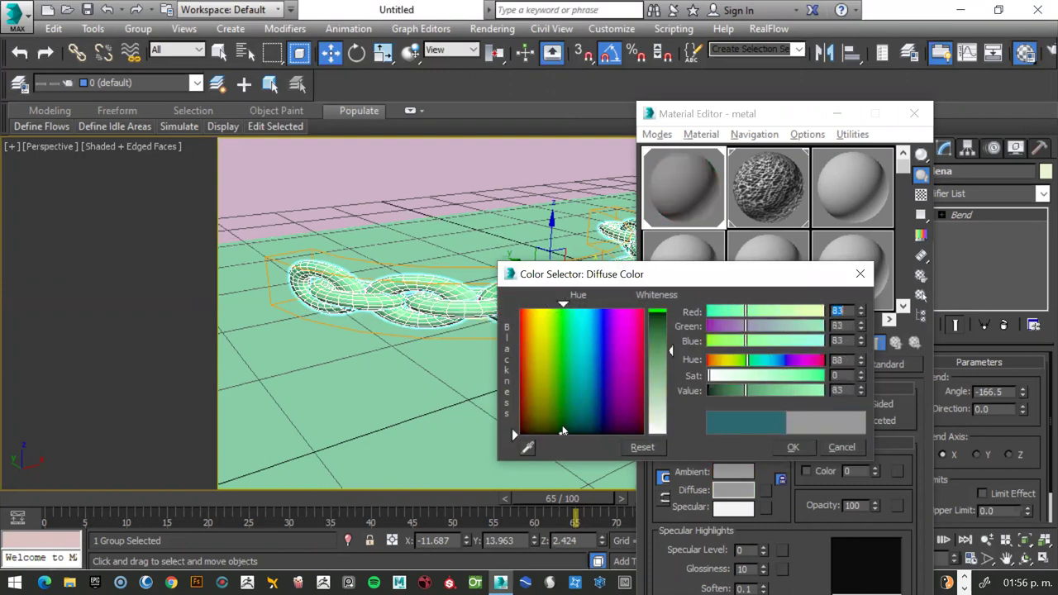
left_click_drag(559, 431, 641, 360)
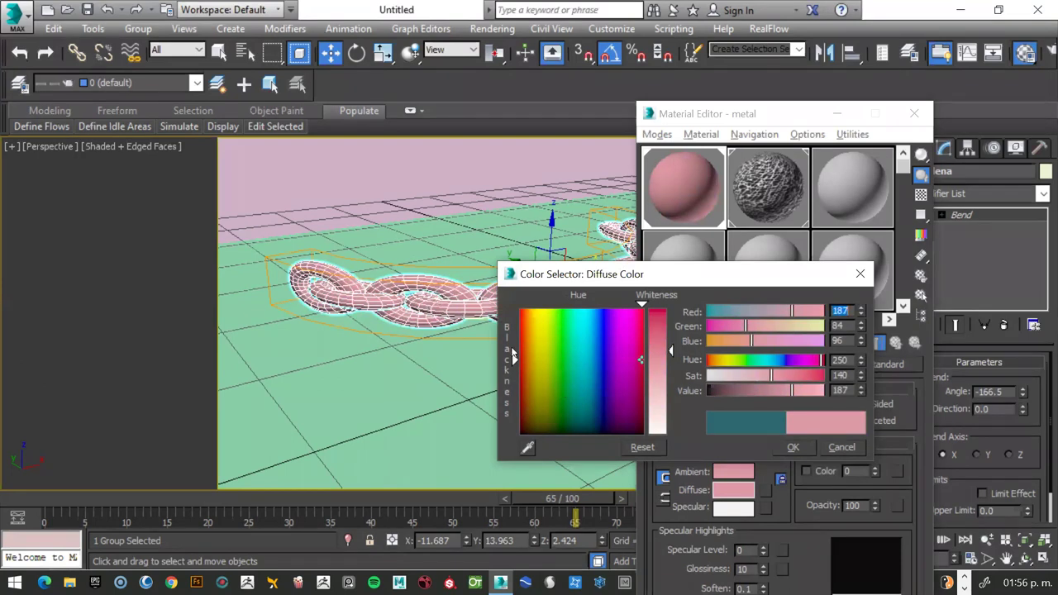
mouse_move(639, 357)
left_mouse_down()
mouse_move(574, 364)
mouse_move(531, 429)
left_mouse_up()
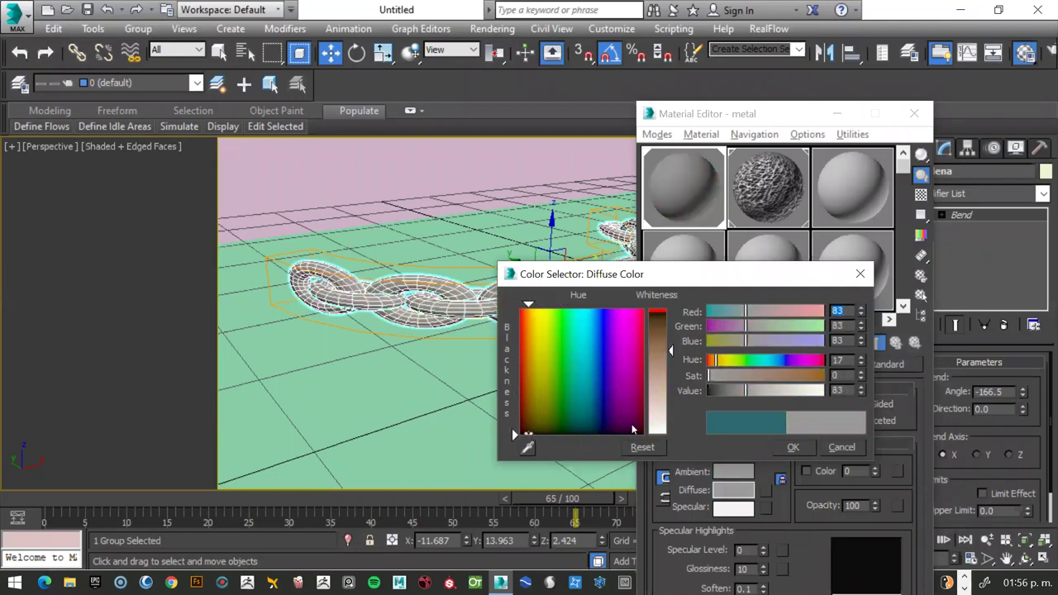
left_click(795, 447)
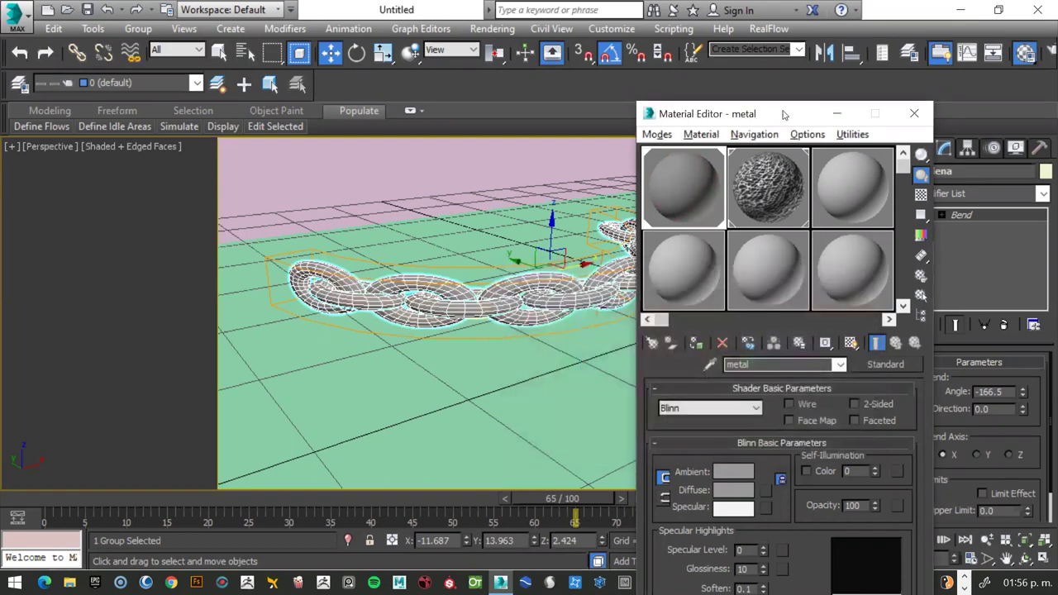
Give the metal material Specular Level 100 and Glossiness 80.
left_click_drag(775, 120, 773, 45)
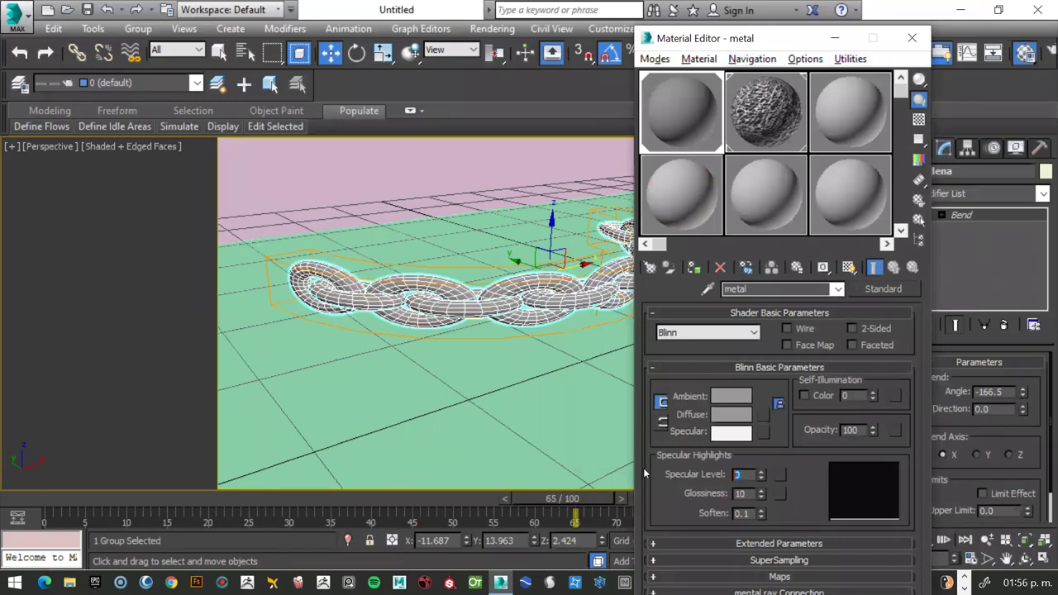
type("100")
key("Tab")
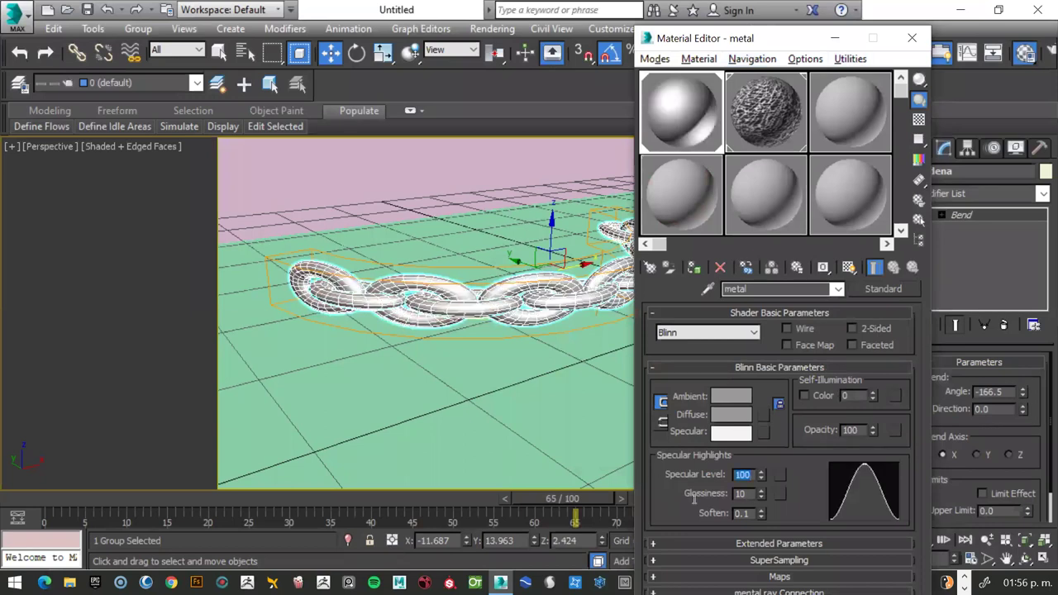
type("80")
key("Return")
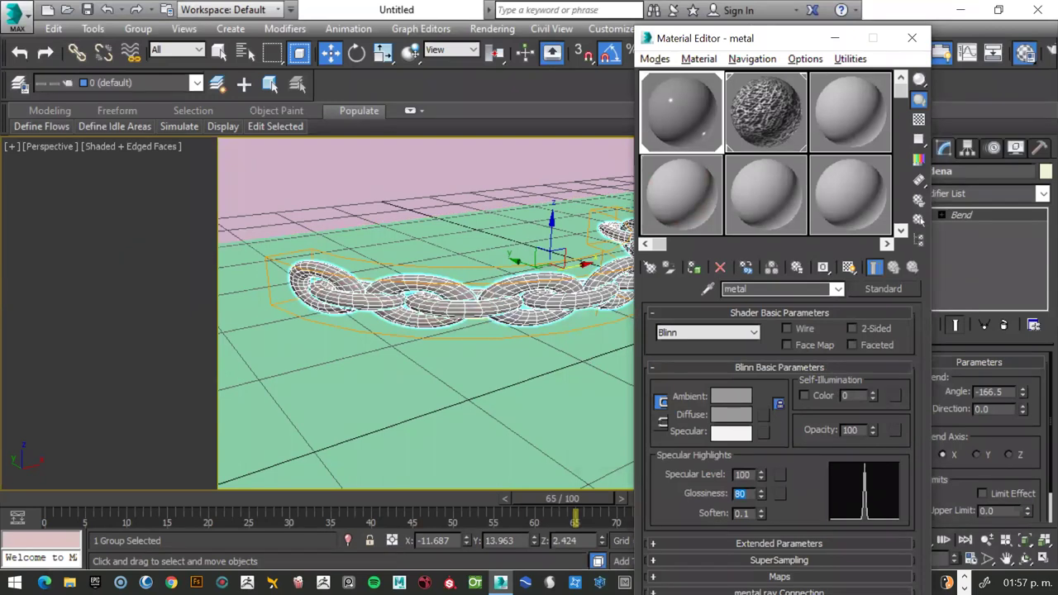
Check the enlarged metal preview, then select the madera material in the third slot.
double_click(678, 110)
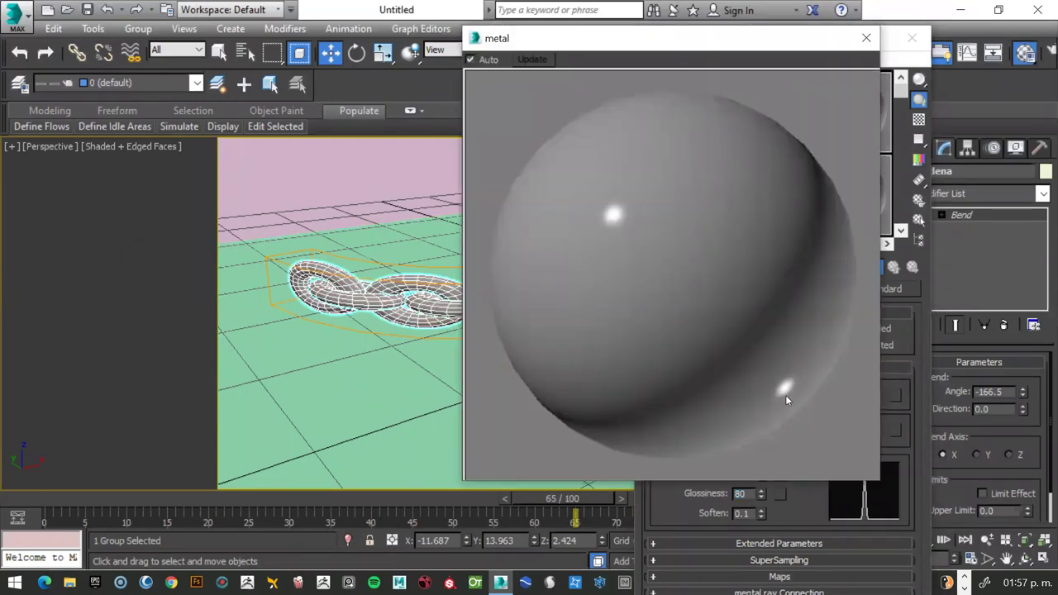
left_click(866, 37)
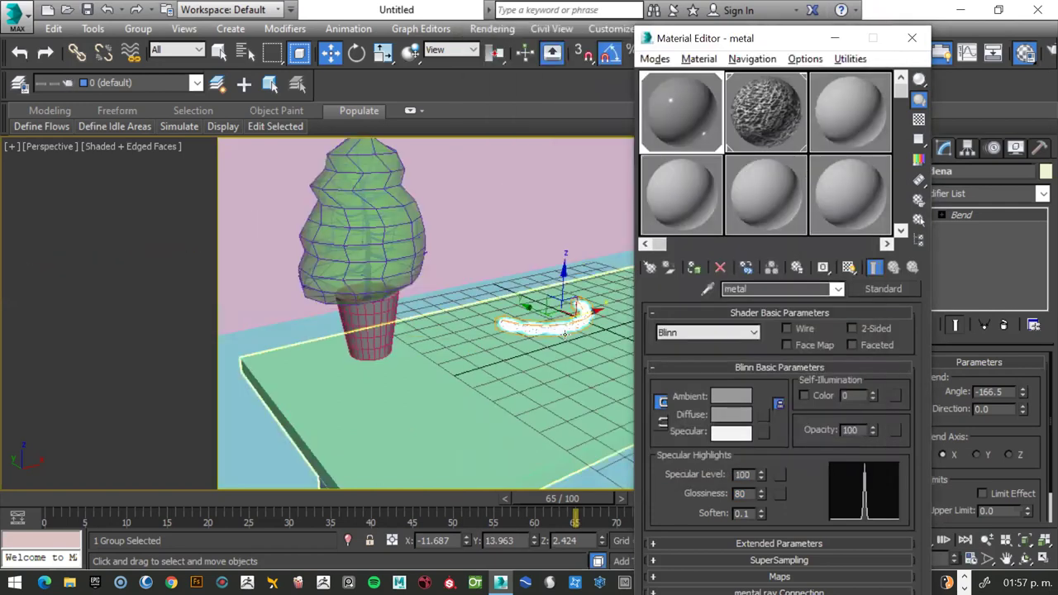
left_click(844, 105)
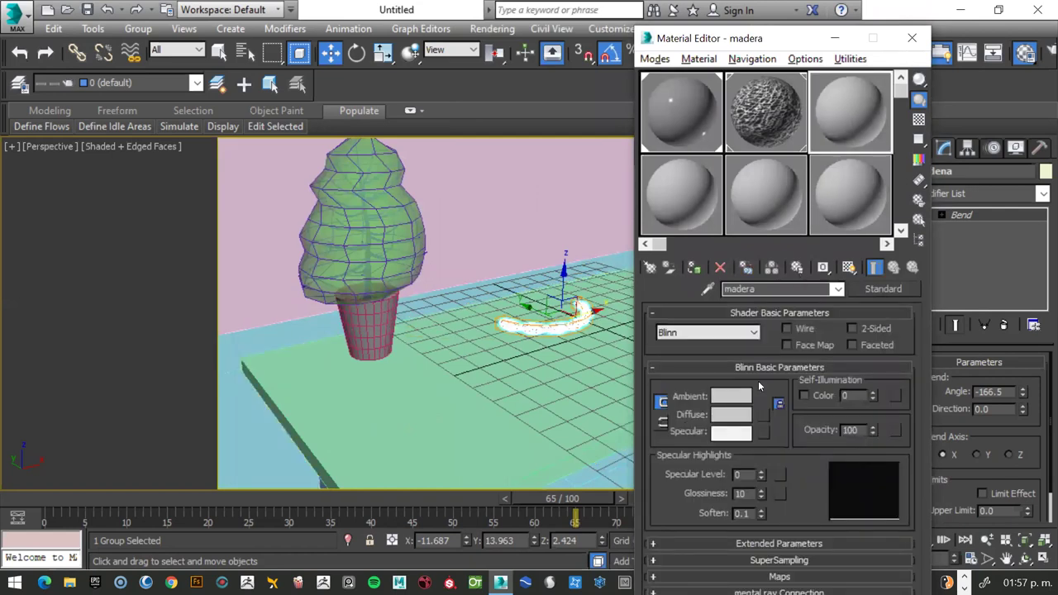
Choose Bitmap as madera's diffuse map and browse the file picker to Escritorio.
left_click(763, 414)
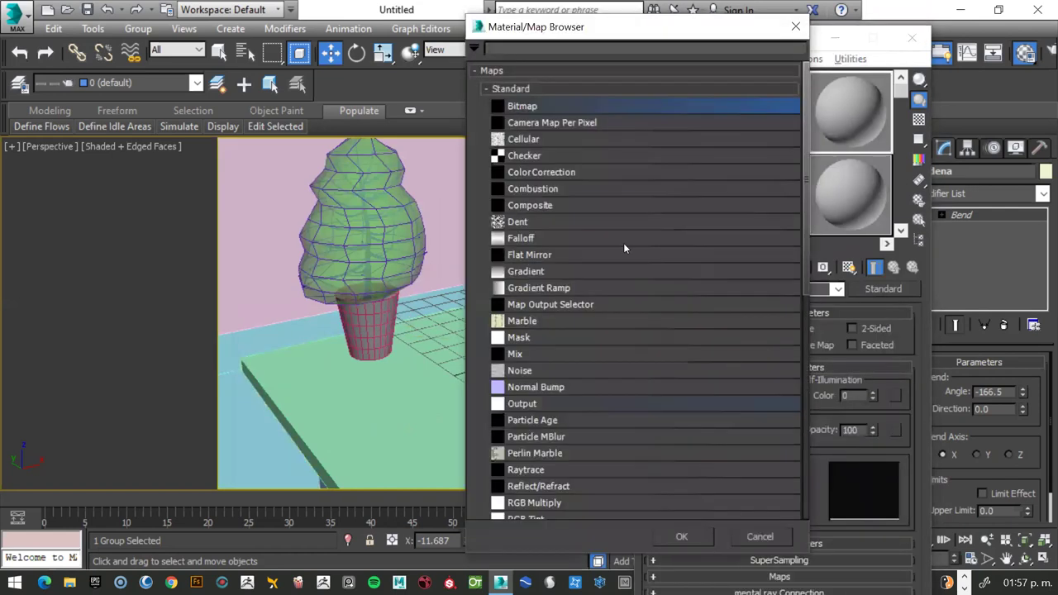
double_click(539, 106)
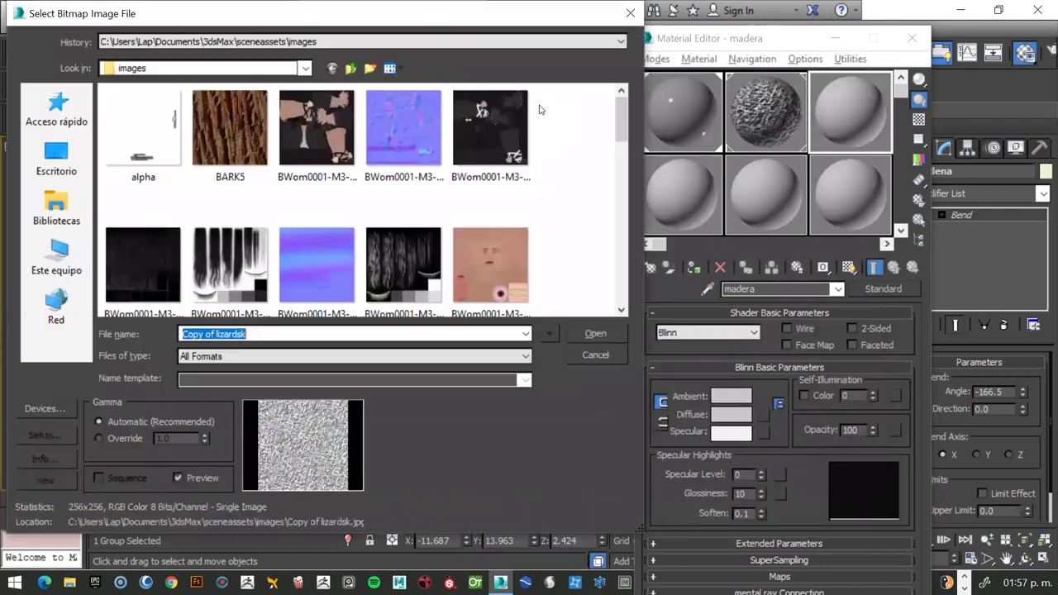
scroll(528, 248, "down", 5)
scroll(529, 248, "up", 3)
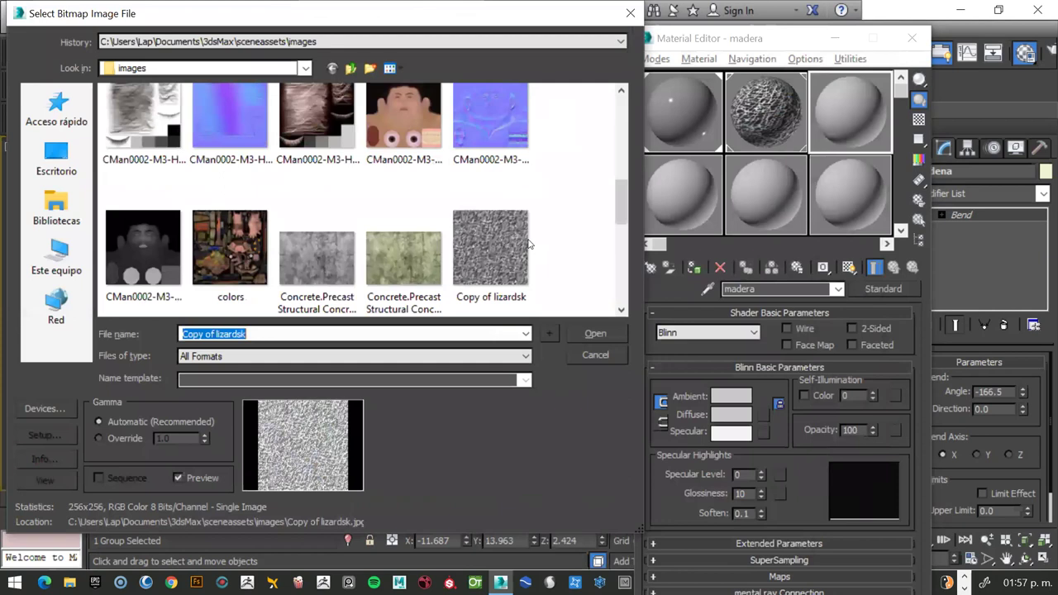
scroll(529, 244, "down", 3)
scroll(529, 243, "down", 1)
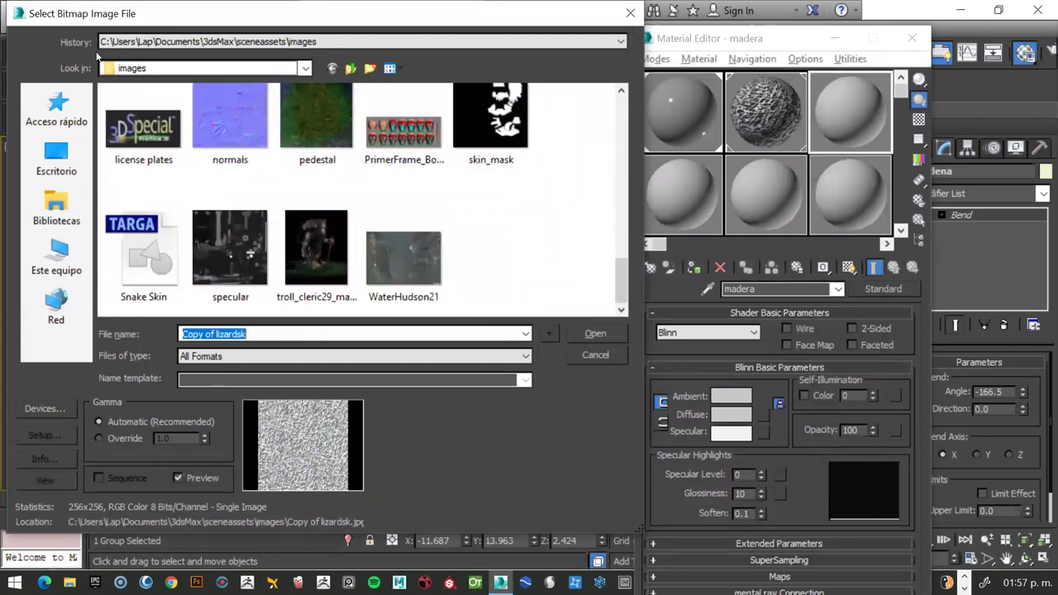
left_click(58, 156)
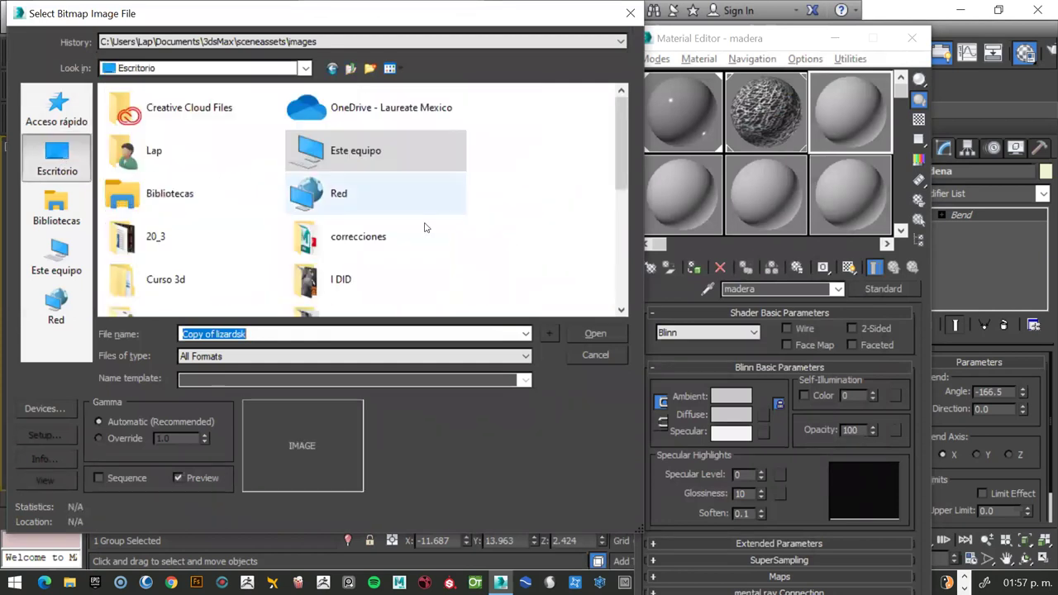
scroll(516, 248, "down", 5)
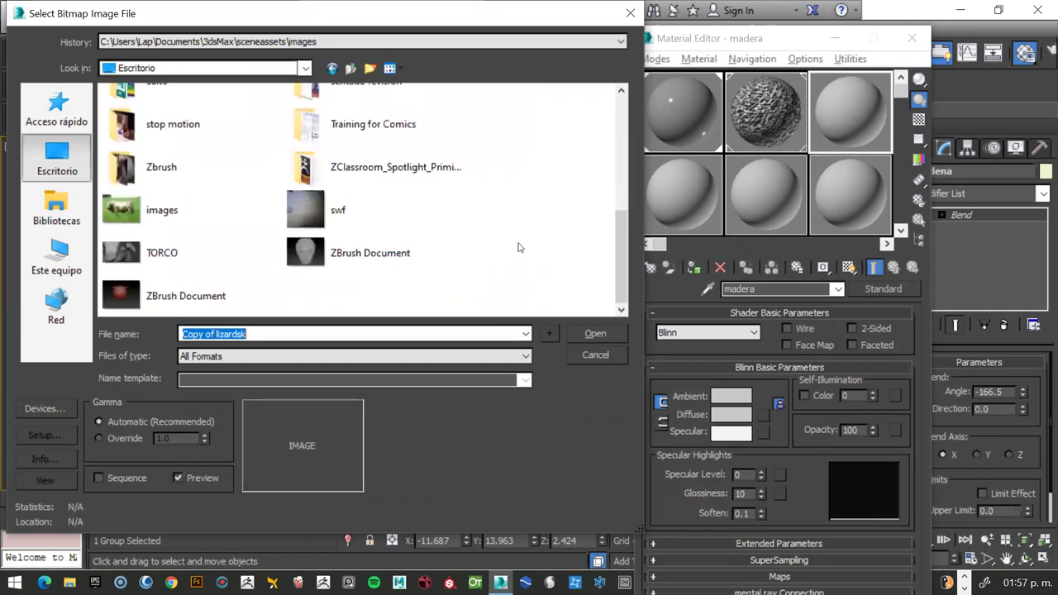
scroll(519, 247, "up", 5)
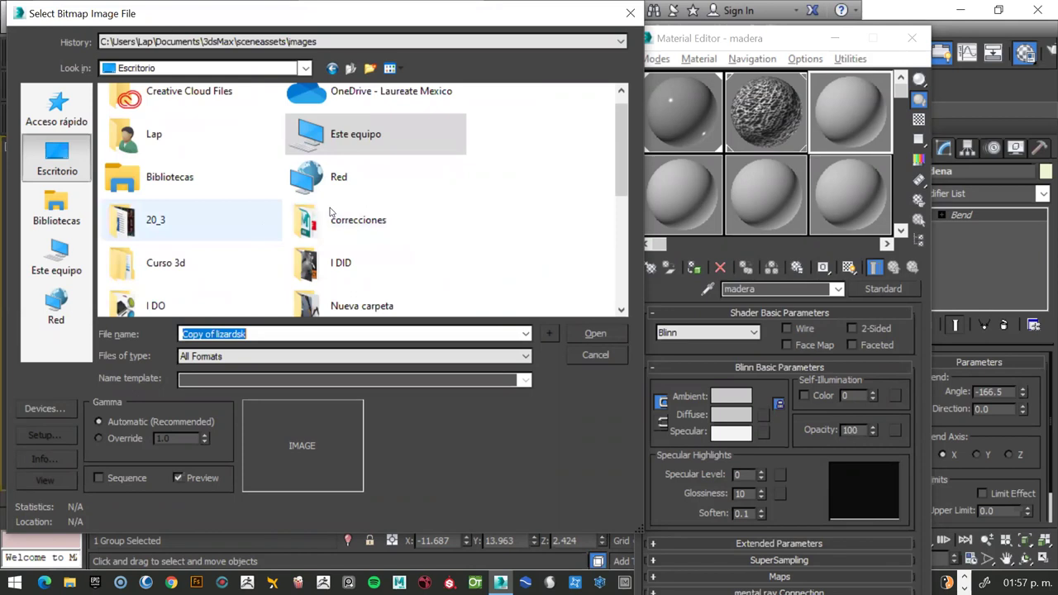
scroll(330, 210, "up", 1)
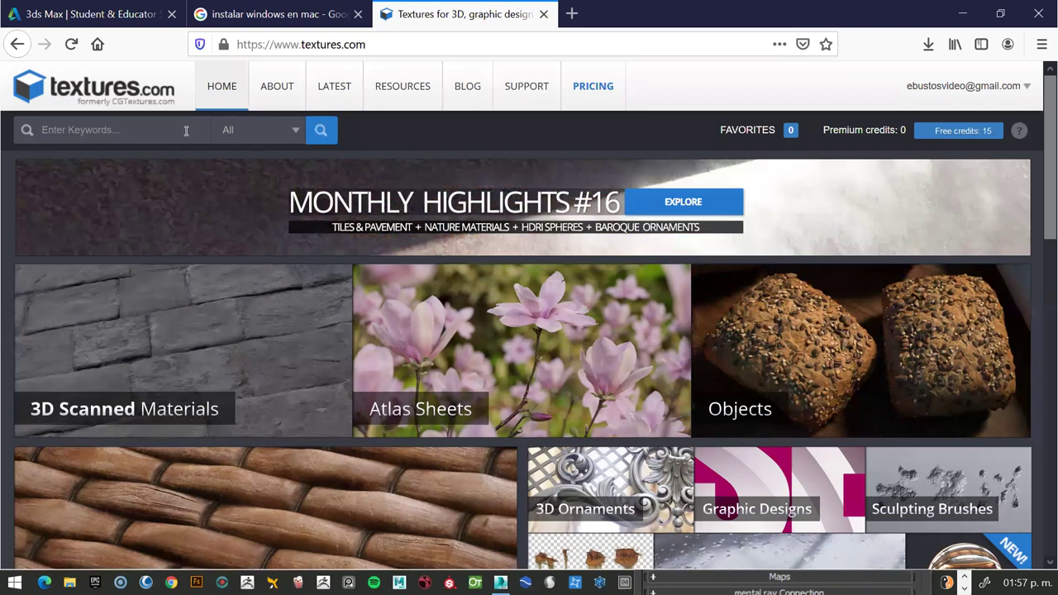
Search textures.com for wood and open the Fine Wenge Hard Wood PBR0057 page.
type("w")
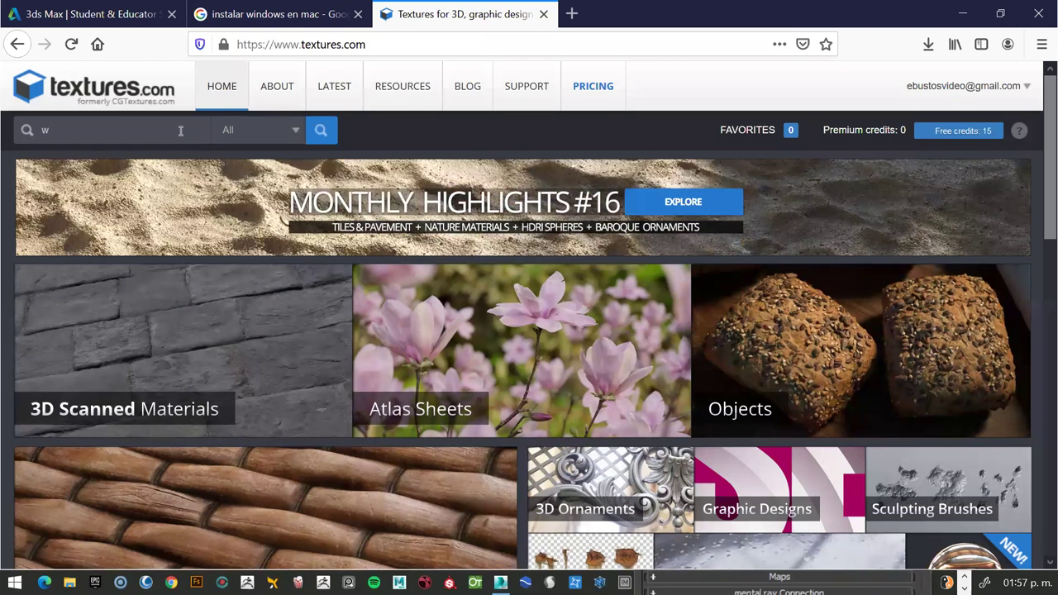
type("ood")
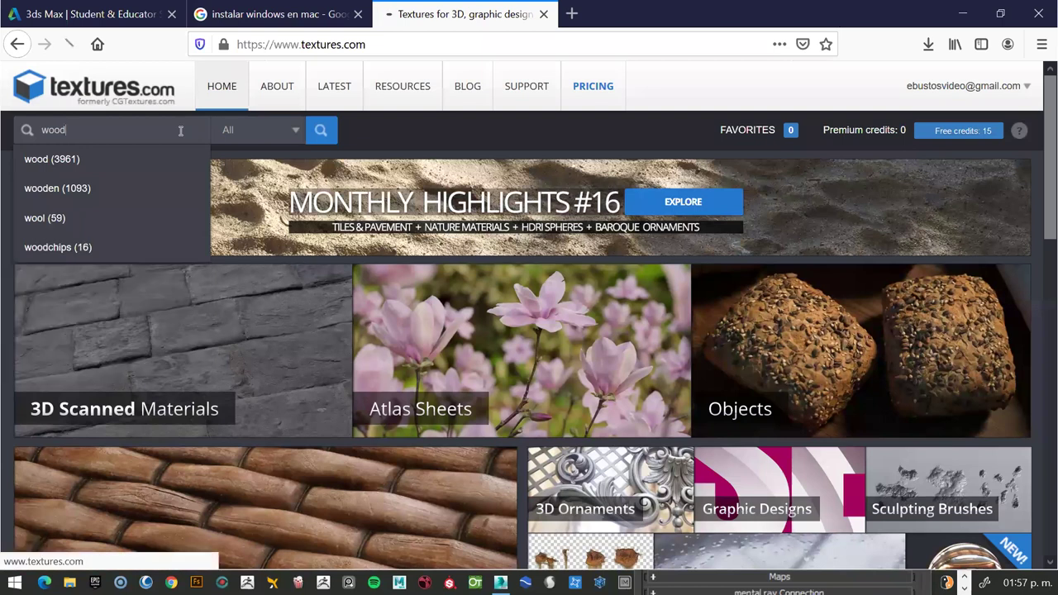
key("Return")
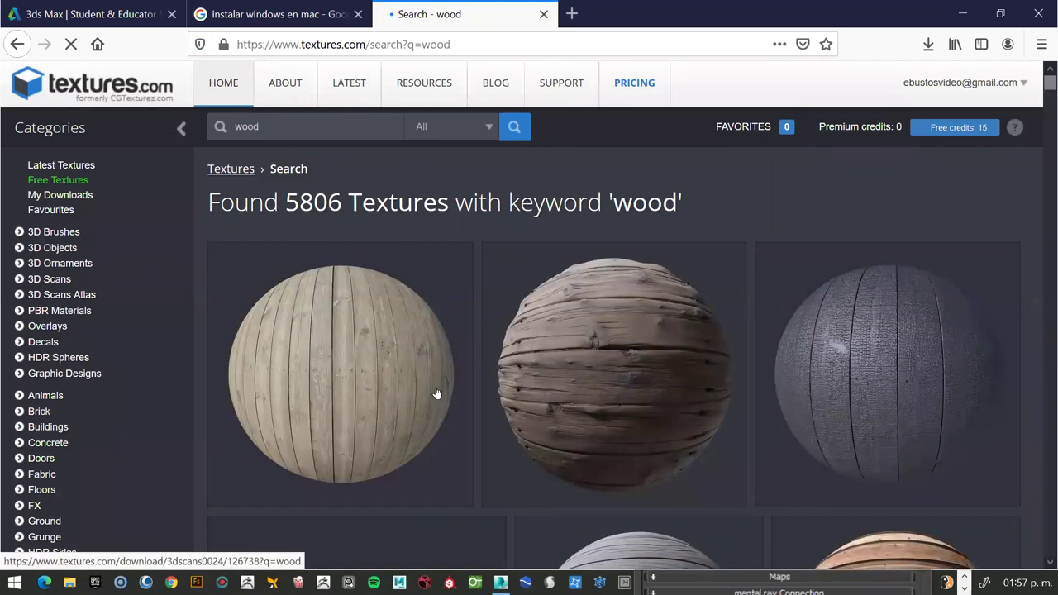
scroll(438, 392, "down", 2)
scroll(438, 391, "down", 1)
scroll(438, 392, "down", 5)
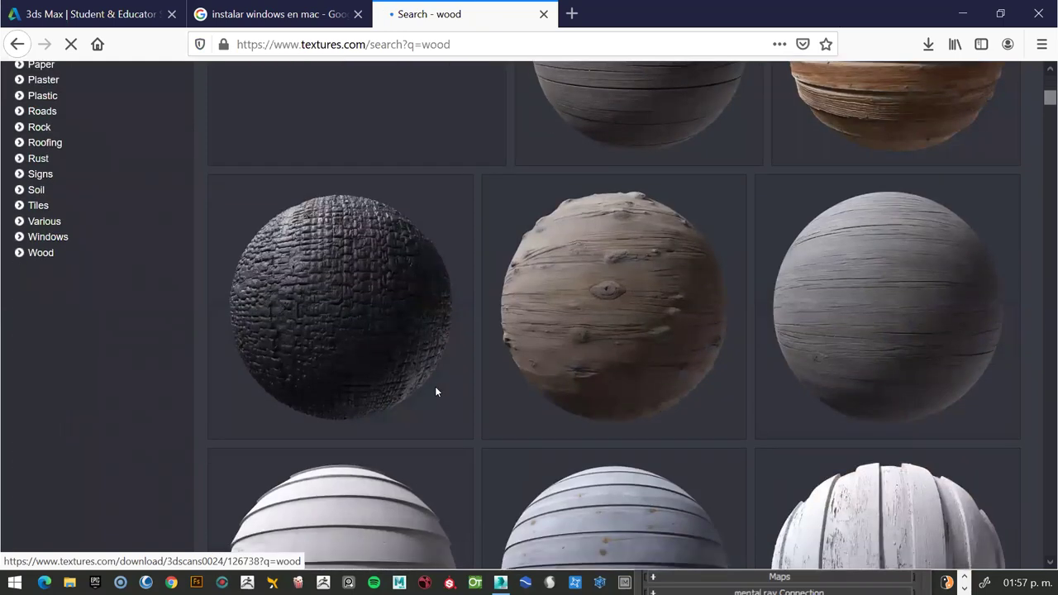
scroll(436, 393, "down", 3)
scroll(436, 394, "down", 2)
scroll(435, 395, "down", 3)
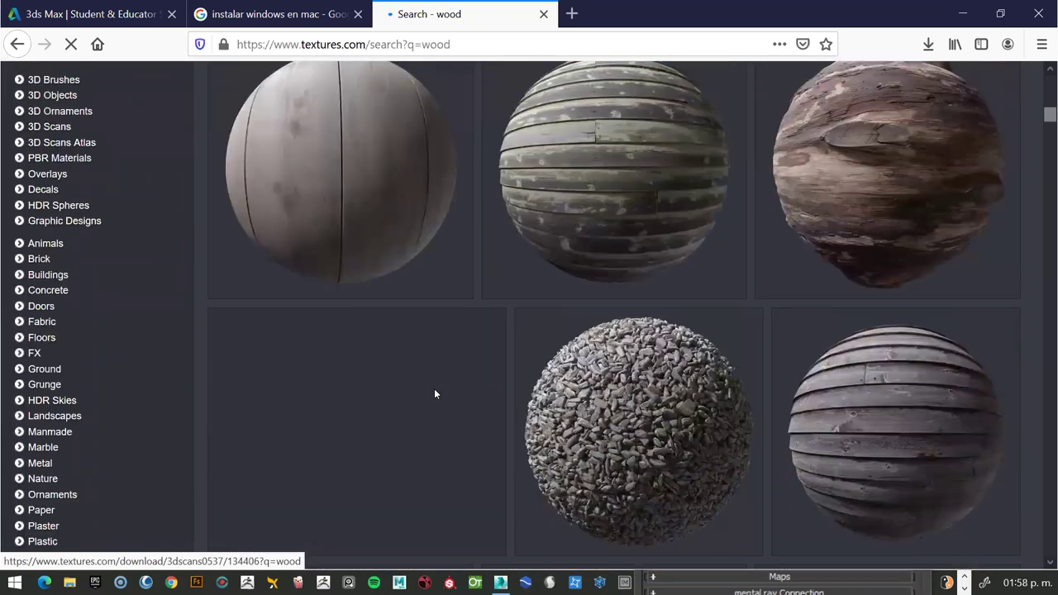
scroll(434, 396, "down", 3)
scroll(433, 398, "down", 3)
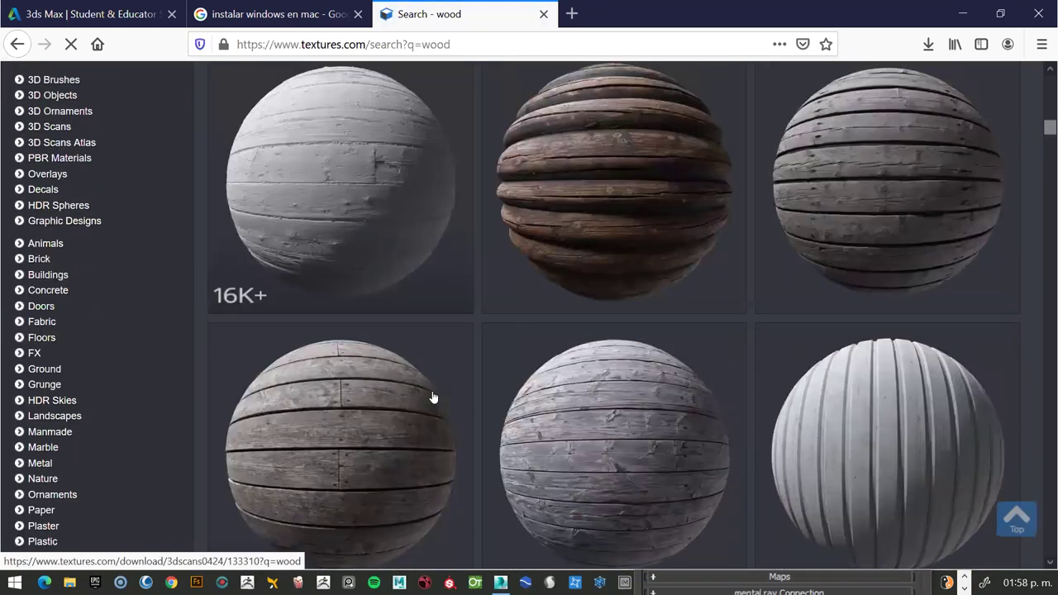
scroll(433, 397, "down", 3)
scroll(433, 398, "down", 2)
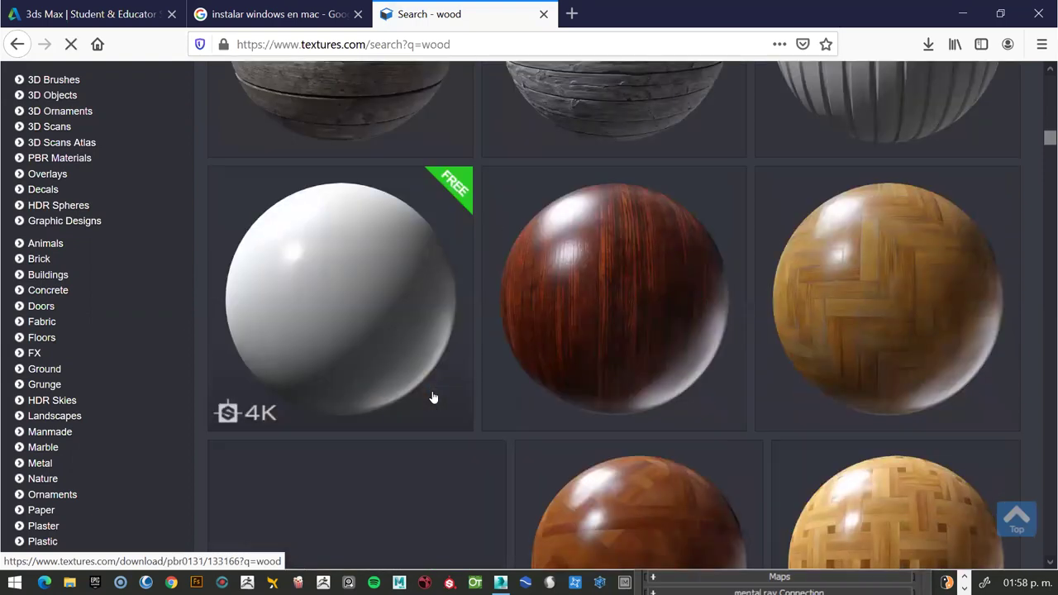
scroll(433, 397, "down", 1)
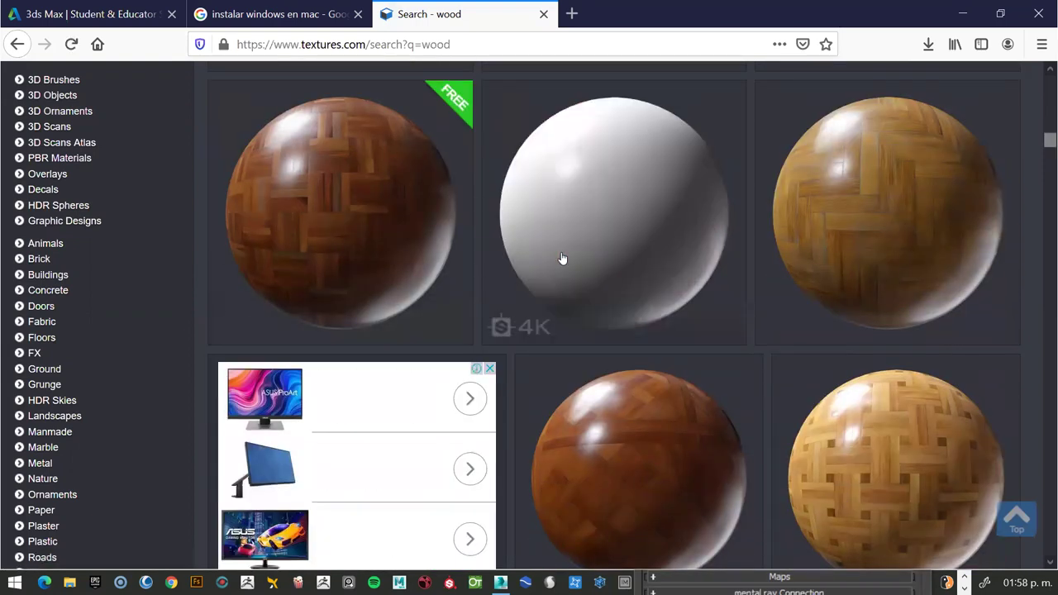
left_click(485, 365)
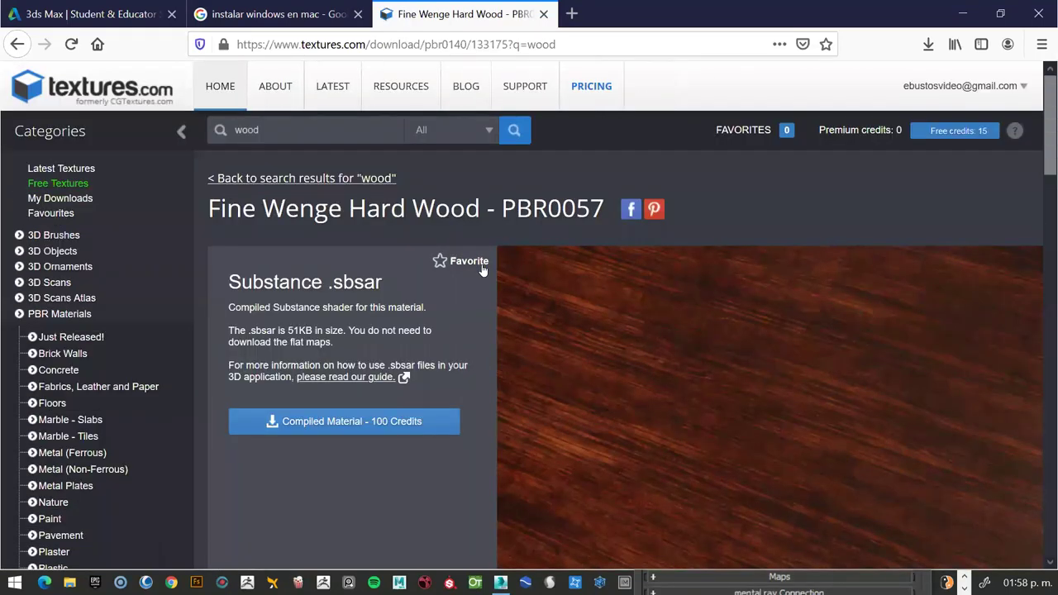
mouse_move(768, 405)
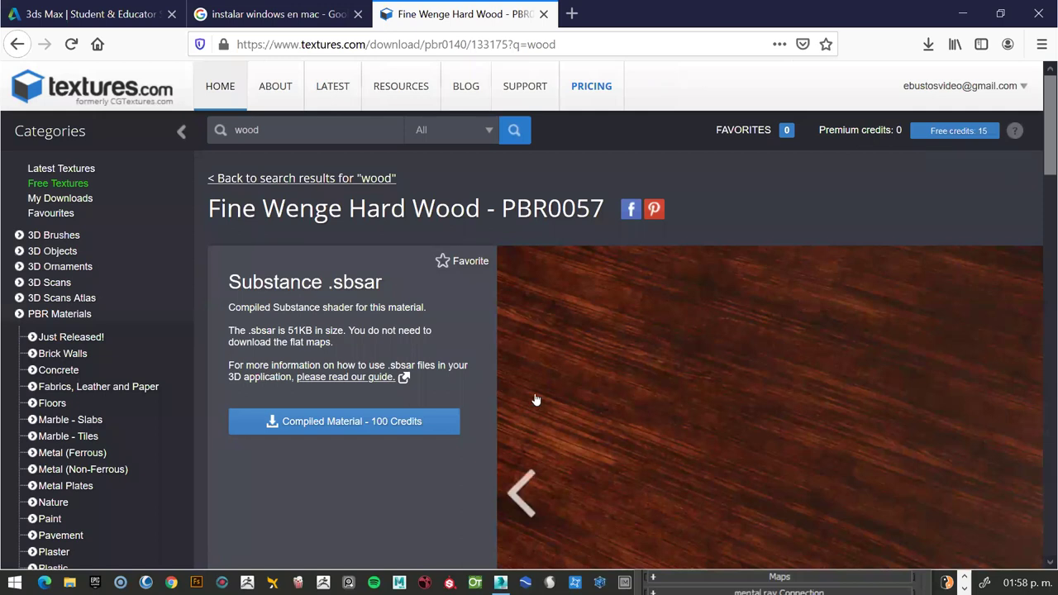
Scroll down to the Albedo 8Bit TIFF download size table.
scroll(579, 467, "down", 3)
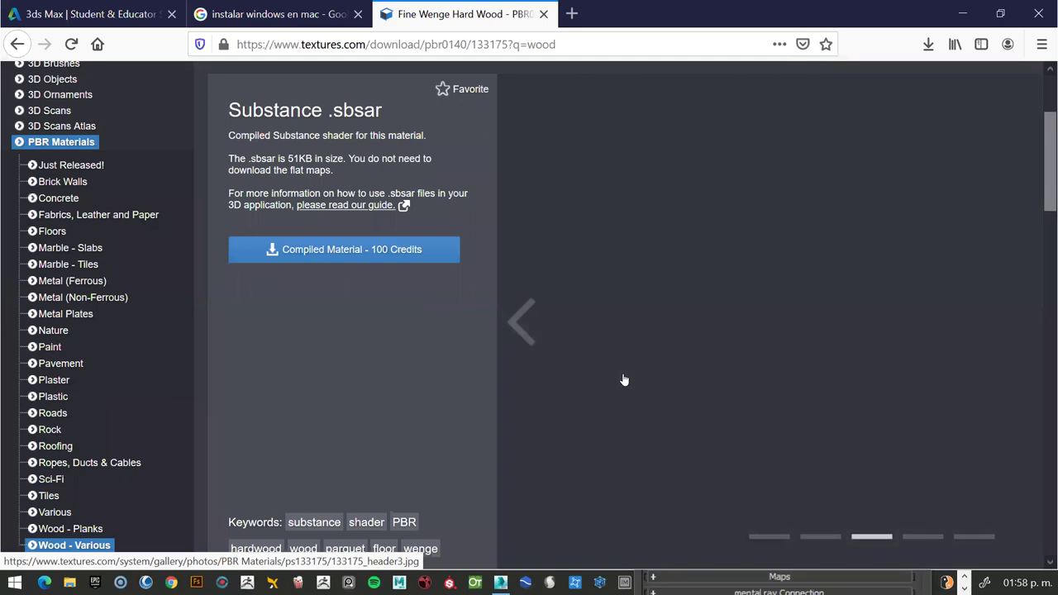
scroll(467, 324, "up", 3)
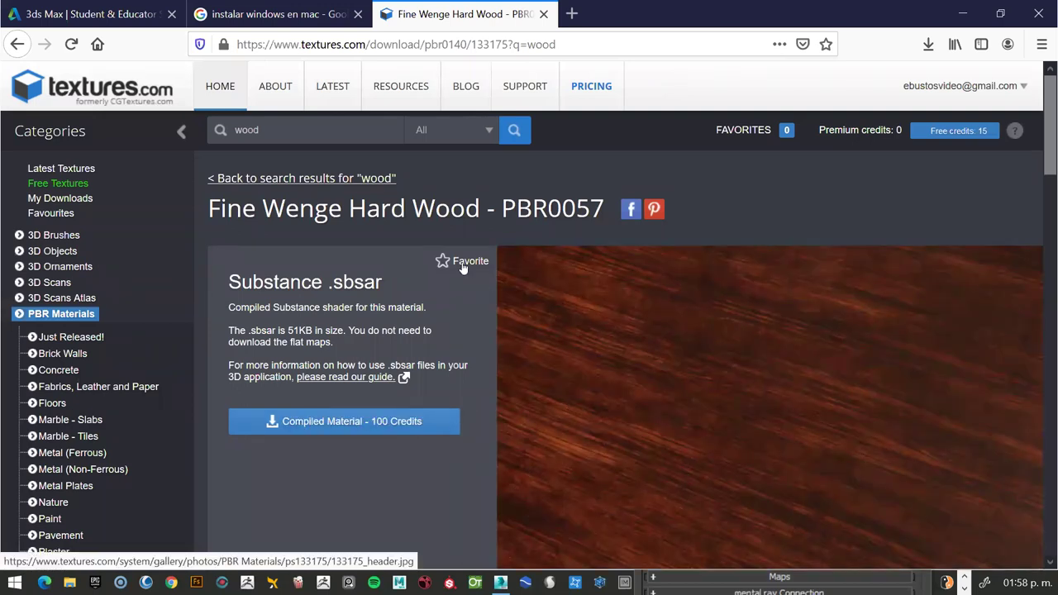
scroll(702, 322, "down", 2)
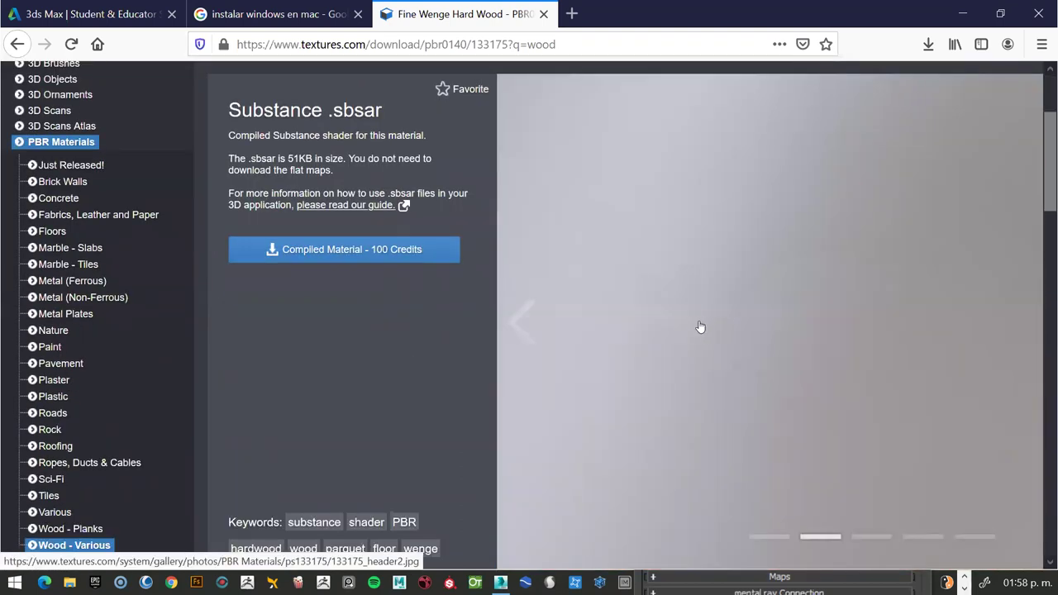
scroll(699, 328, "down", 2)
scroll(487, 339, "down", 3)
scroll(418, 380, "down", 2)
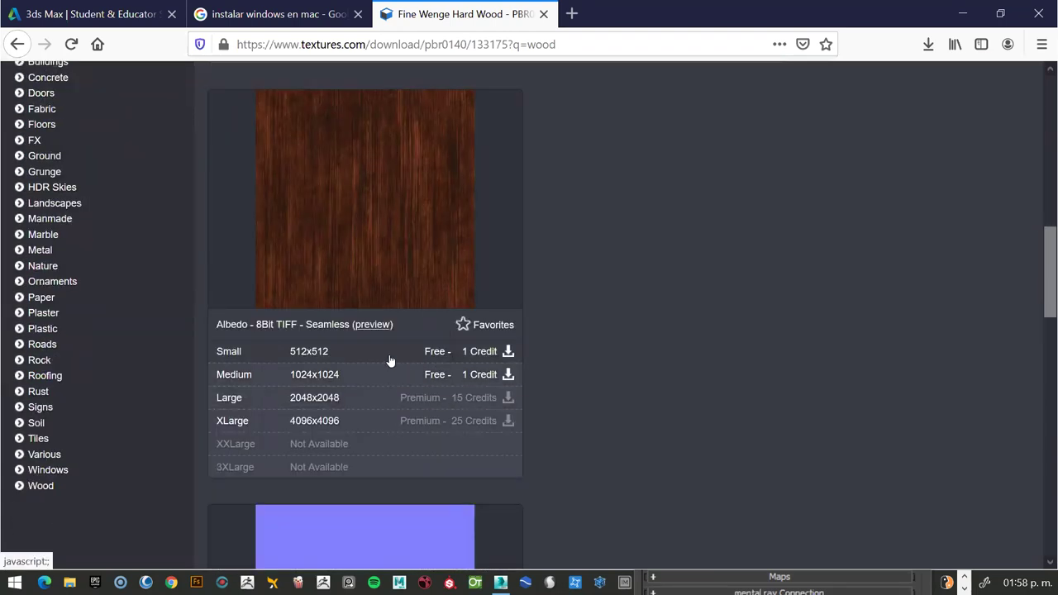
Download and save the Small 512x512 Albedo wenge texture file.
left_click(508, 352)
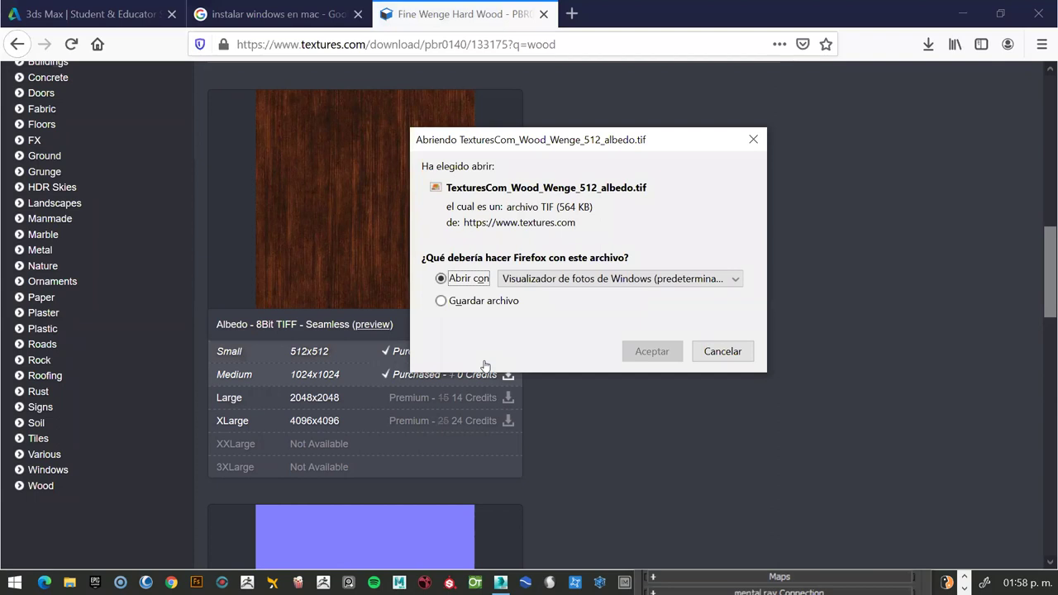
left_click(485, 301)
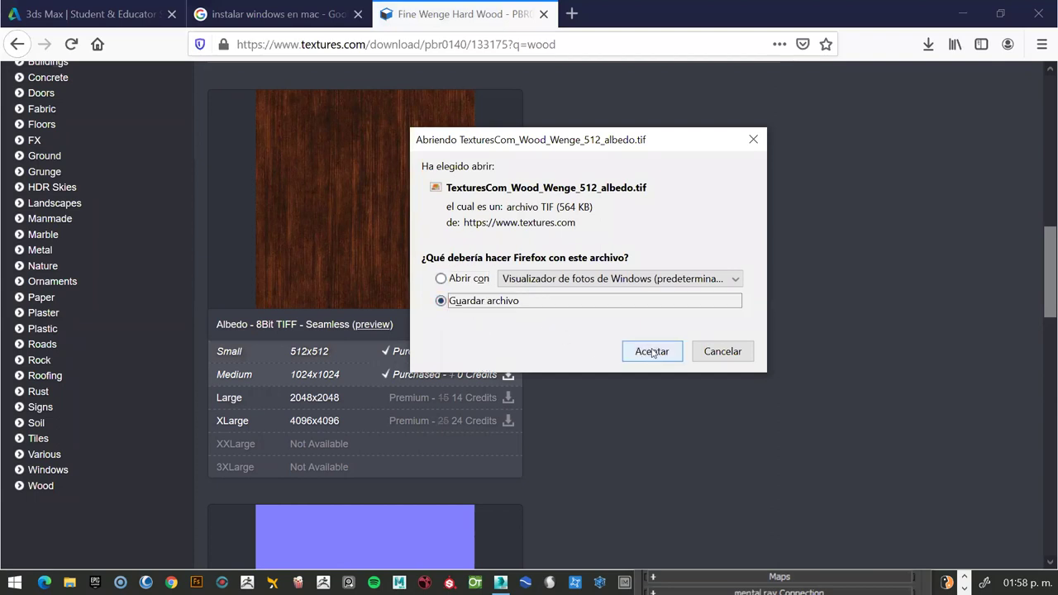
left_click(652, 351)
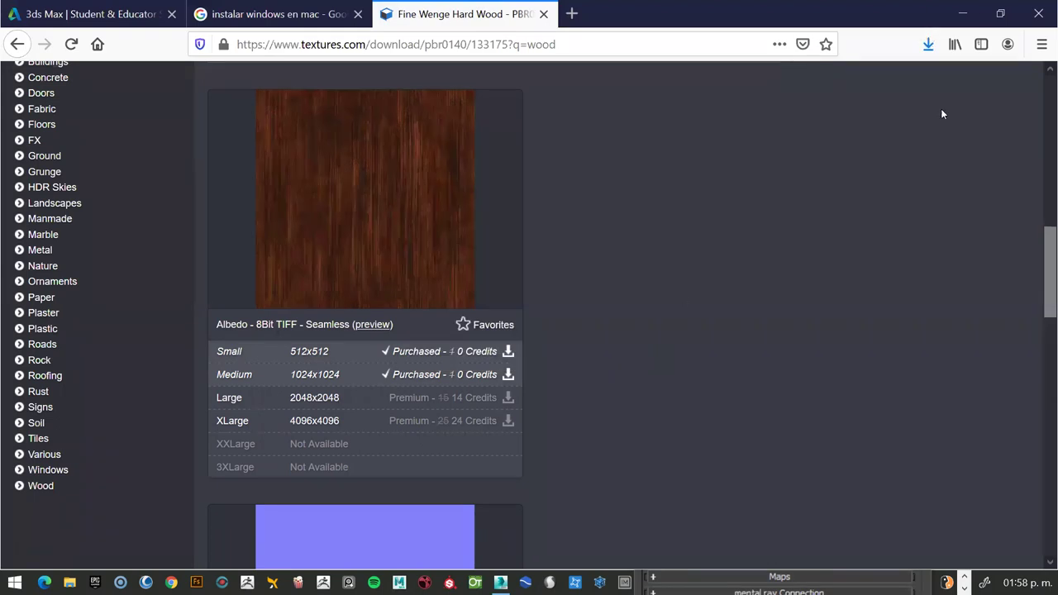
Minimize Firefox, close the Select Bitmap dialog and Material Editor, and minimize 3ds Max.
left_click(962, 13)
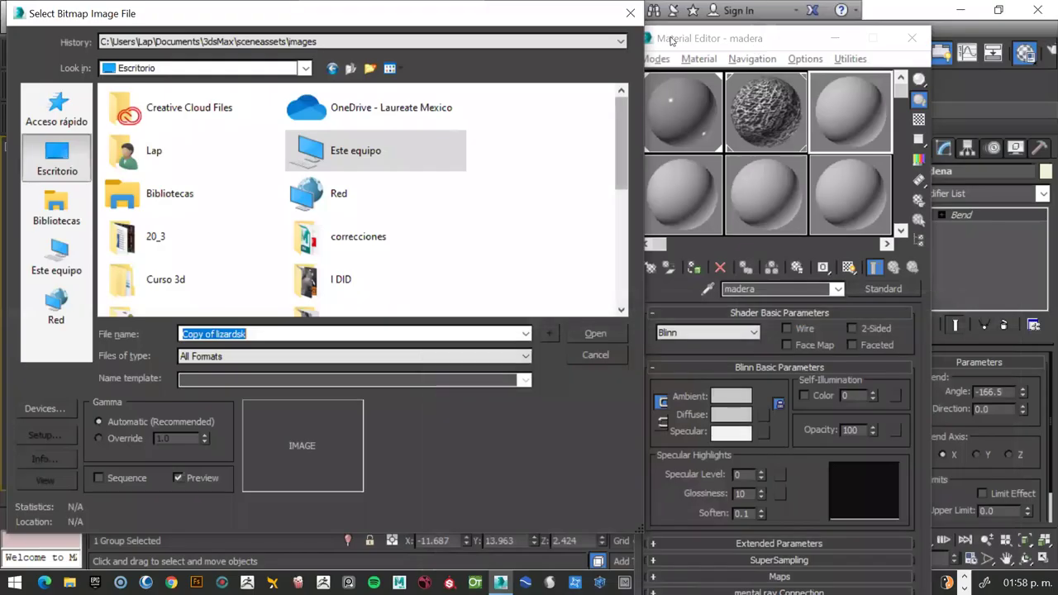
left_click(630, 13)
left_click(911, 38)
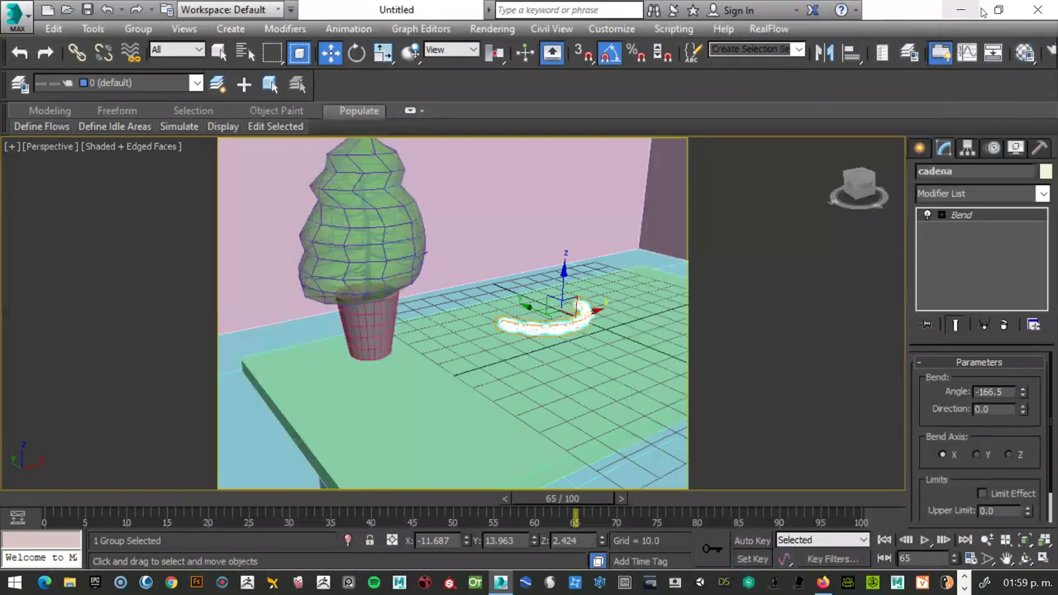
left_click(965, 10)
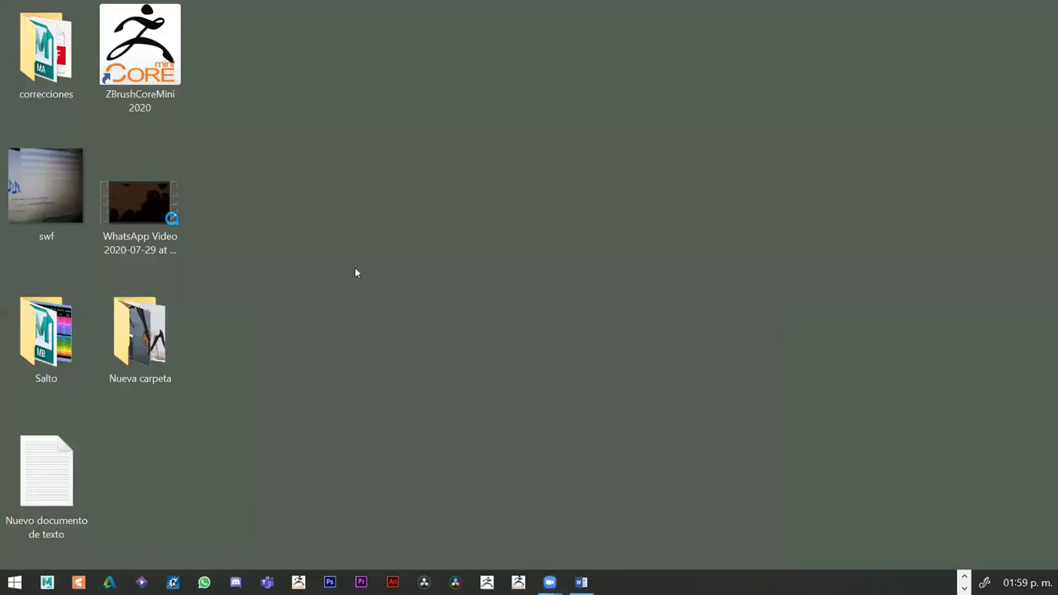
Create a new folder on the Windows desktop named 'taller 3D'.
right_click(145, 177)
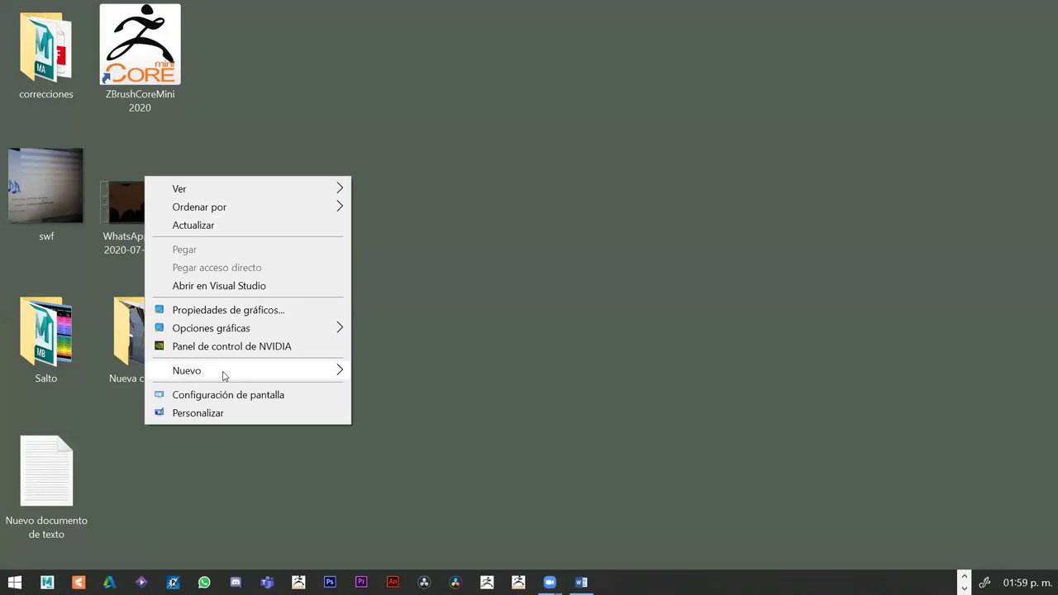
mouse_move(186, 370)
left_click(390, 371)
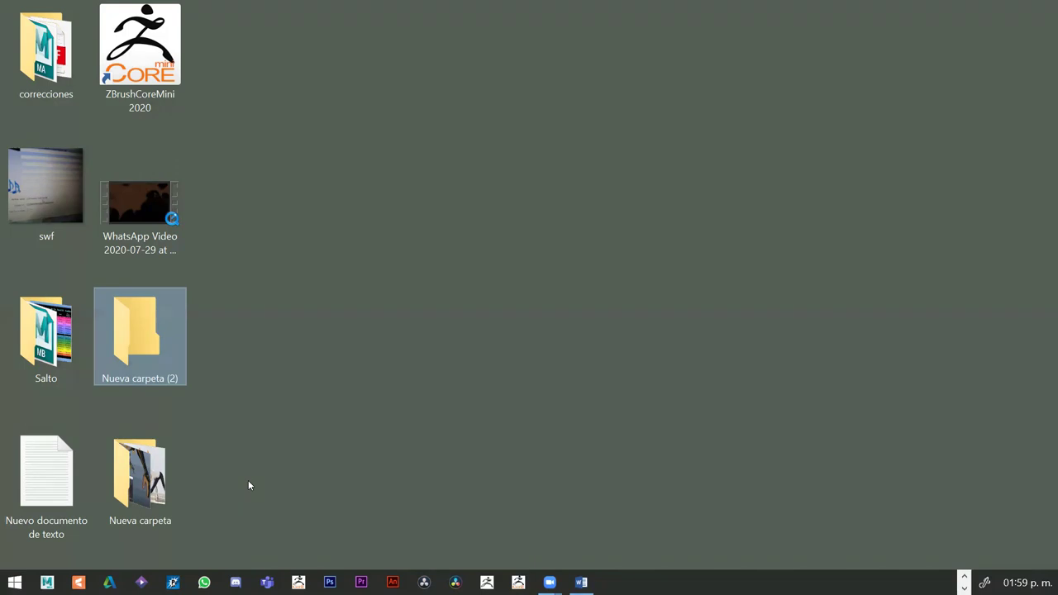
left_click(170, 374)
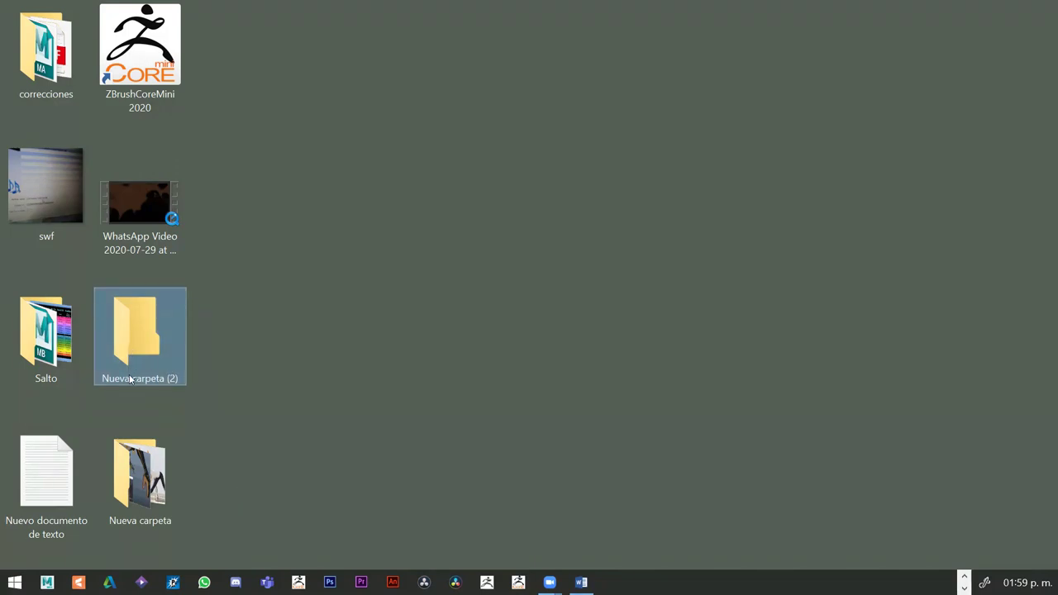
left_click(129, 377)
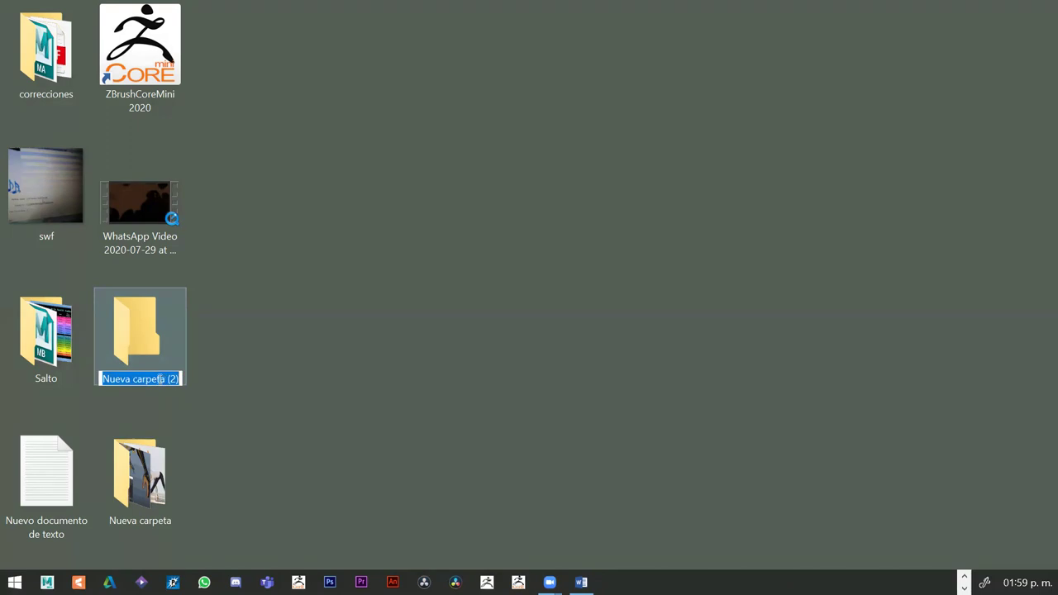
type("taller")
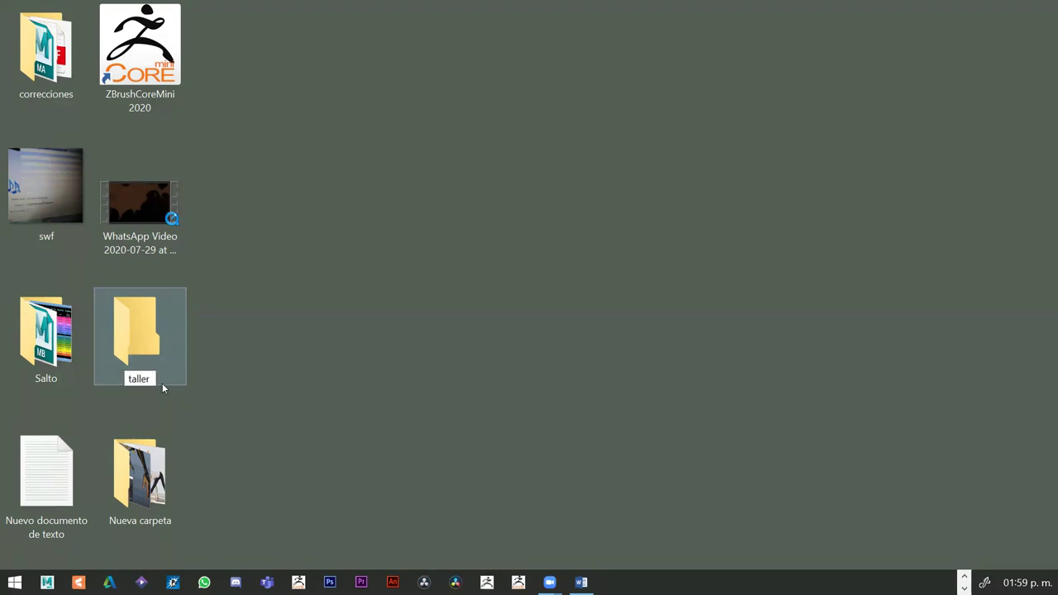
type(" 3D")
key("Return")
Open taller 3D and create three new subfolders with default Nueva carpeta names.
double_click(159, 313)
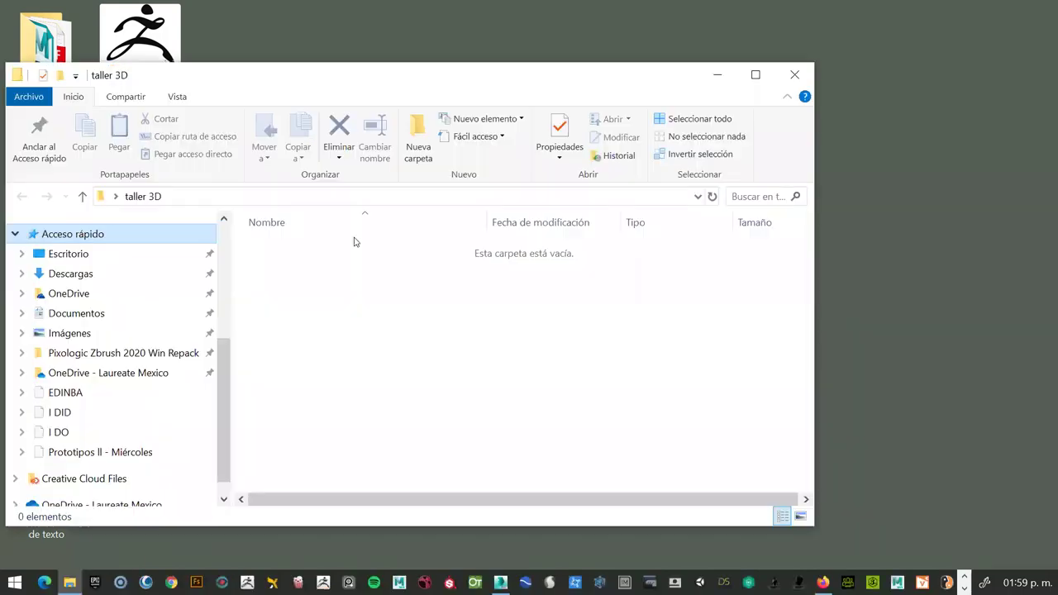
left_click(417, 145)
key("Return")
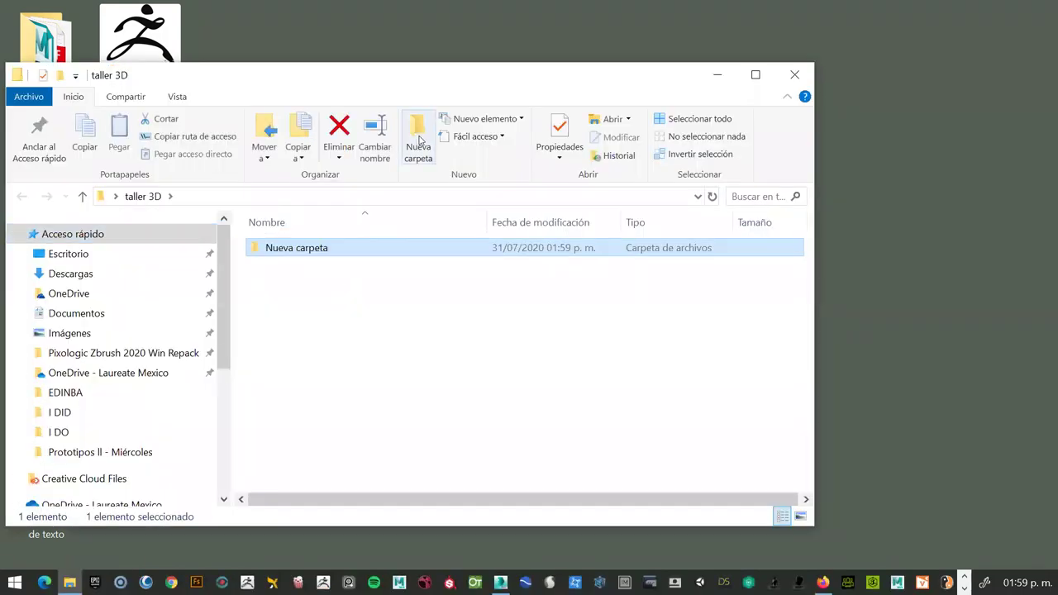
left_click(418, 143)
key("Return")
left_click(419, 143)
left_click(299, 253)
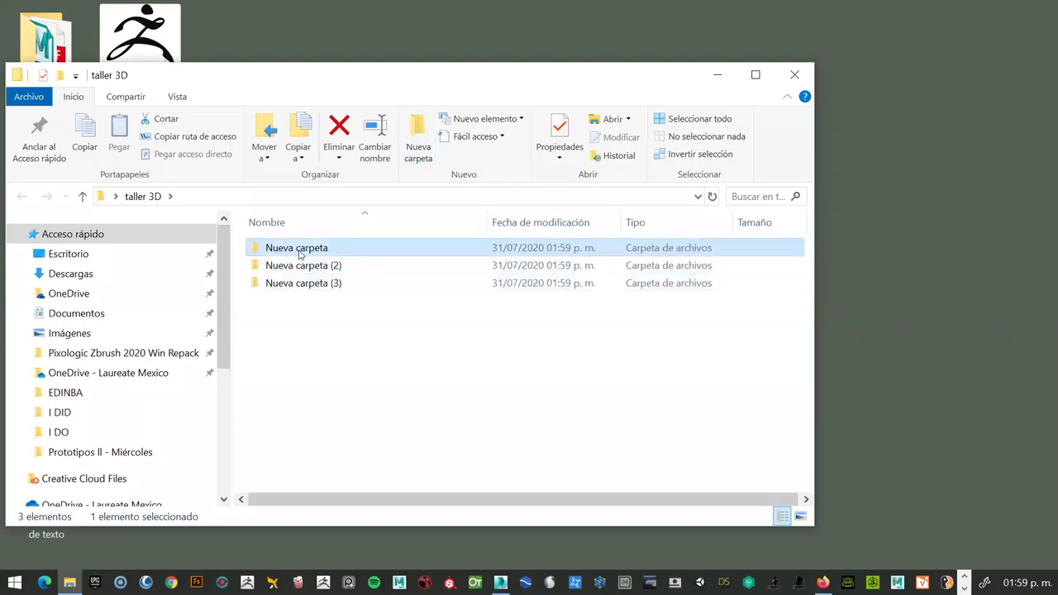
double_click(312, 251)
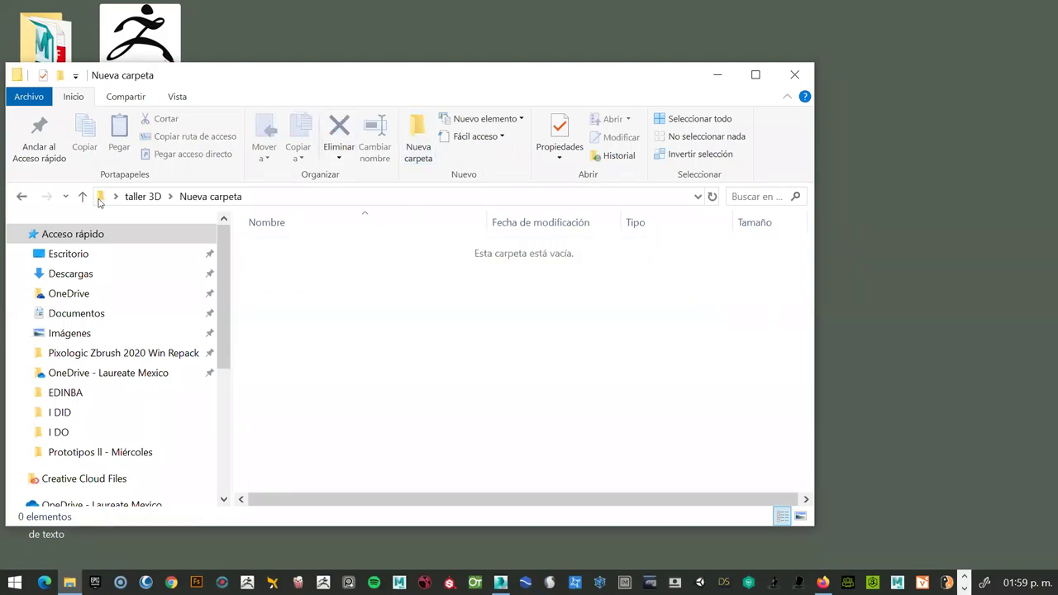
key("BackSpace")
Rename the first new subfolder to Semana 1.
left_click(316, 250)
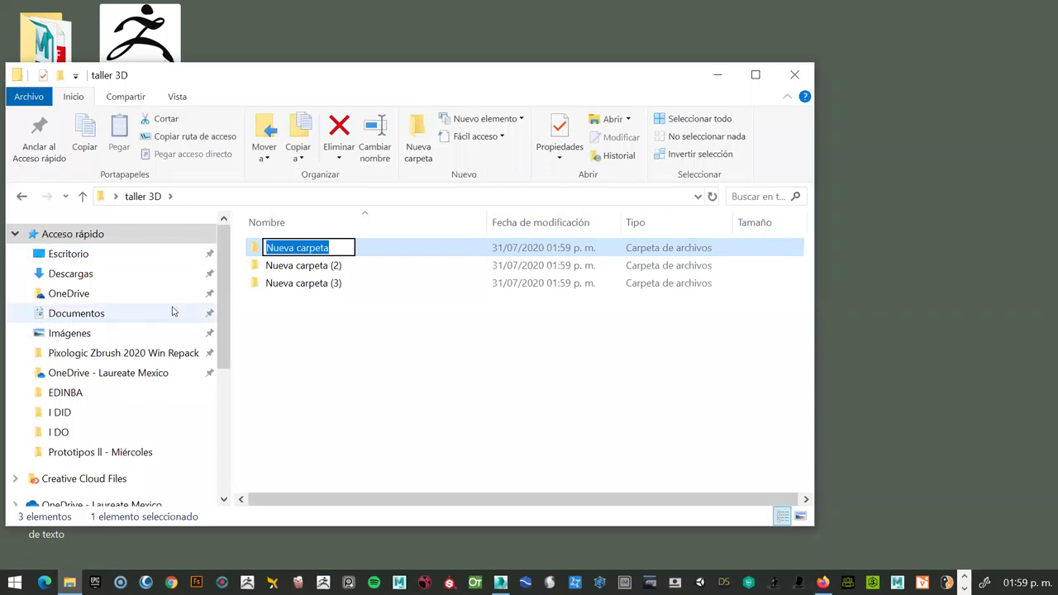
type("sEMANA")
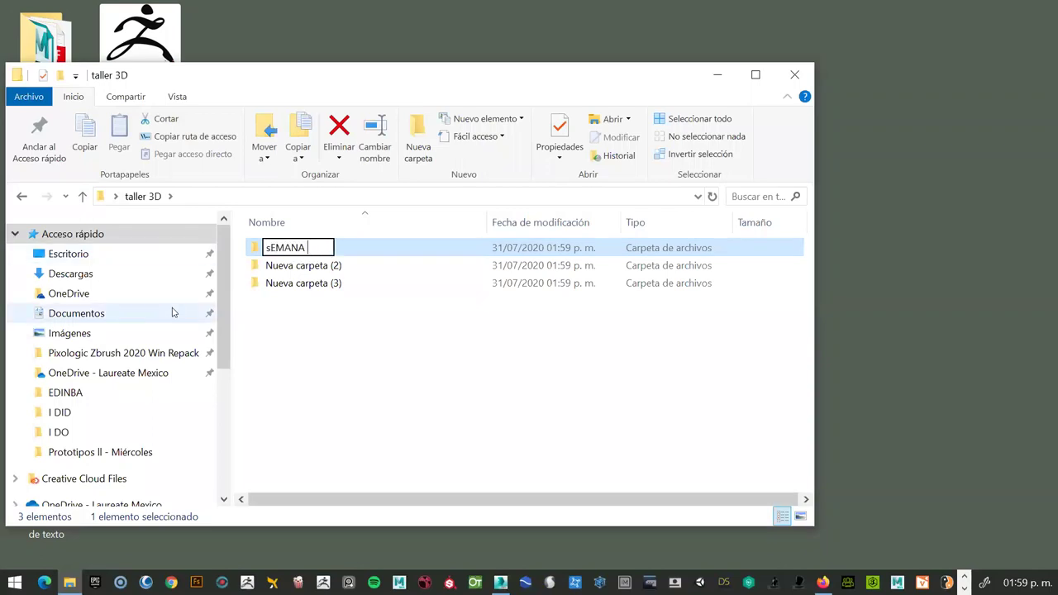
key("BackSpace")
key("BackSpace")
key("BackSpace")
key("BackSpace")
type("Semana 1")
key("Return")
right_click(320, 247)
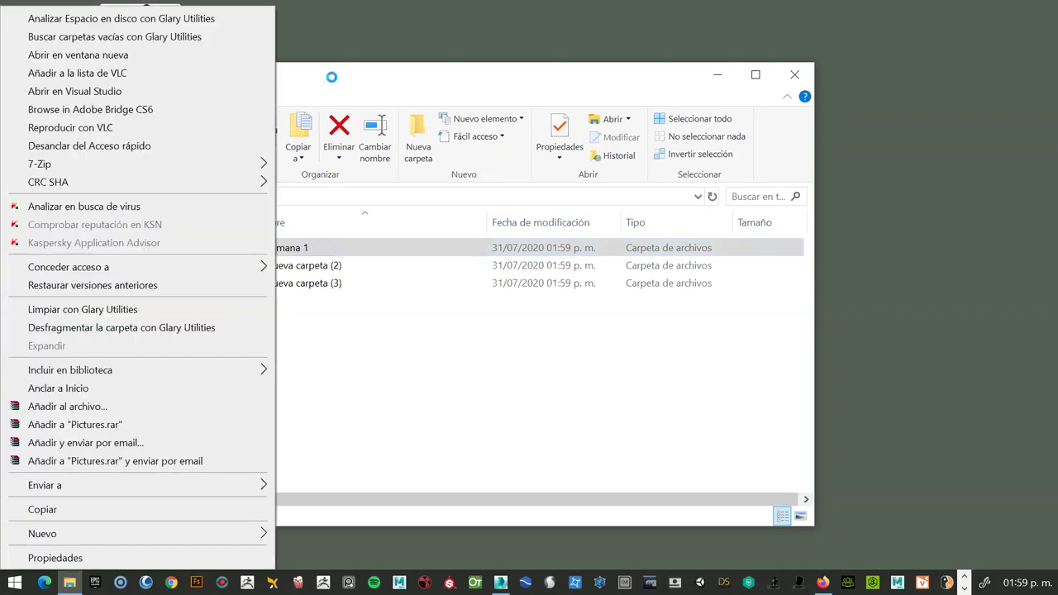
left_click(326, 248)
double_click(326, 252)
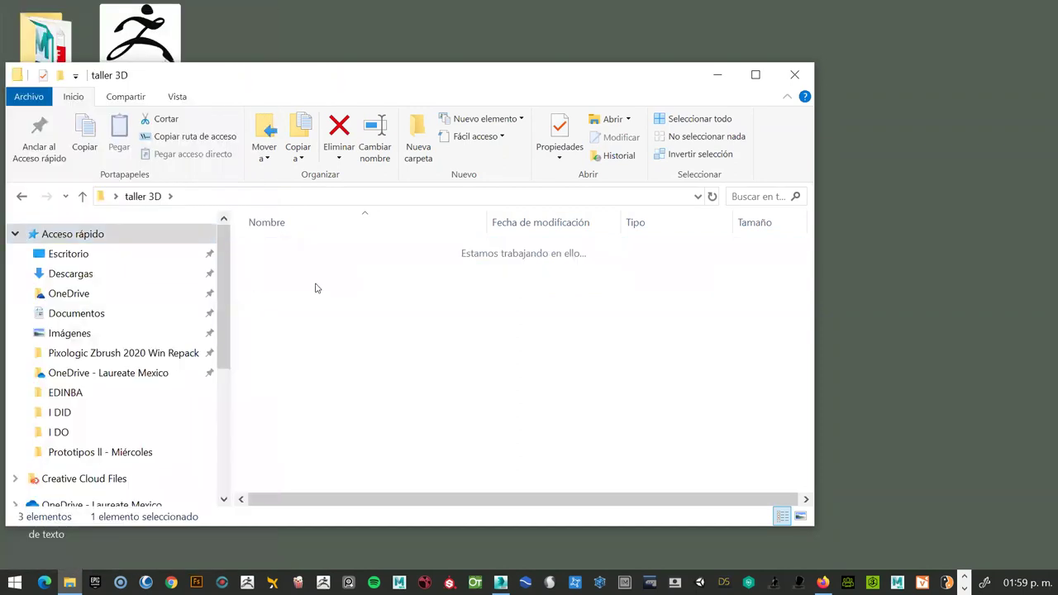
left_click(82, 197)
left_click(299, 286)
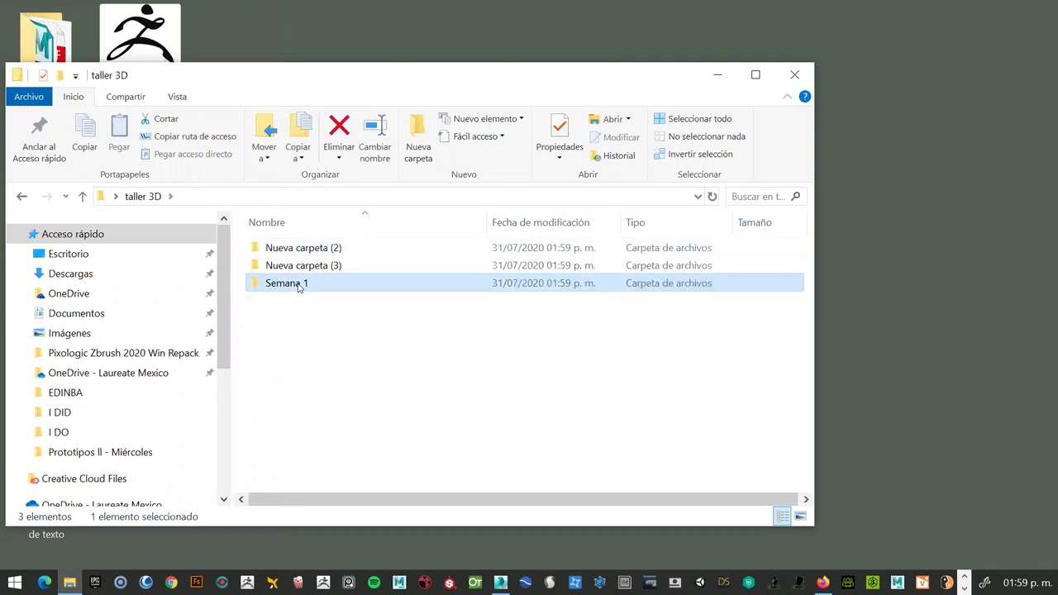
left_click(300, 286)
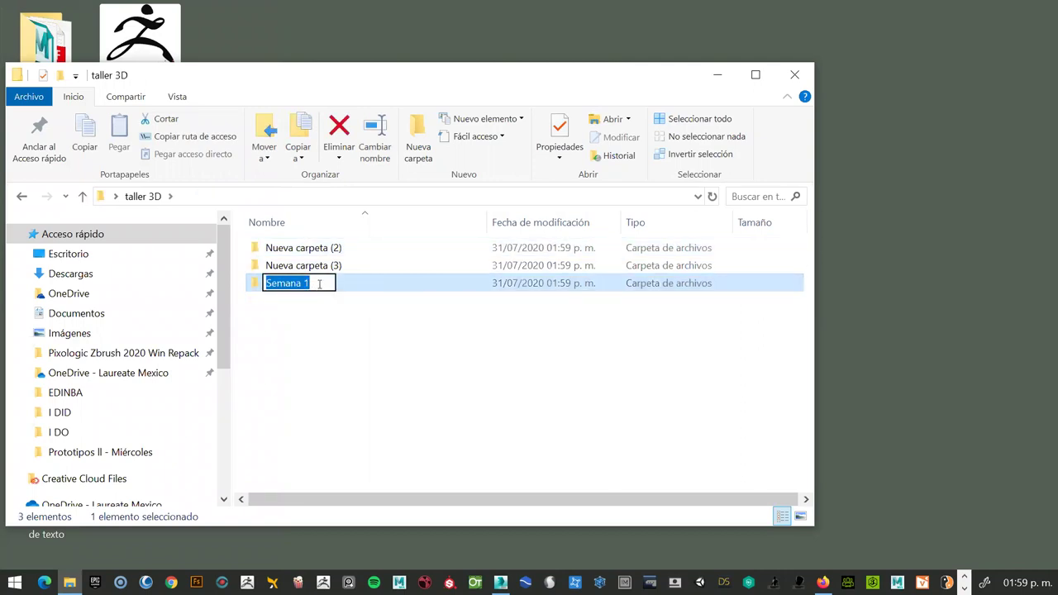
Rename Nueva carpeta (3) to Semana 3.
left_click(319, 273)
left_click(321, 269)
left_click(330, 265)
left_click_drag(334, 265, 234, 267)
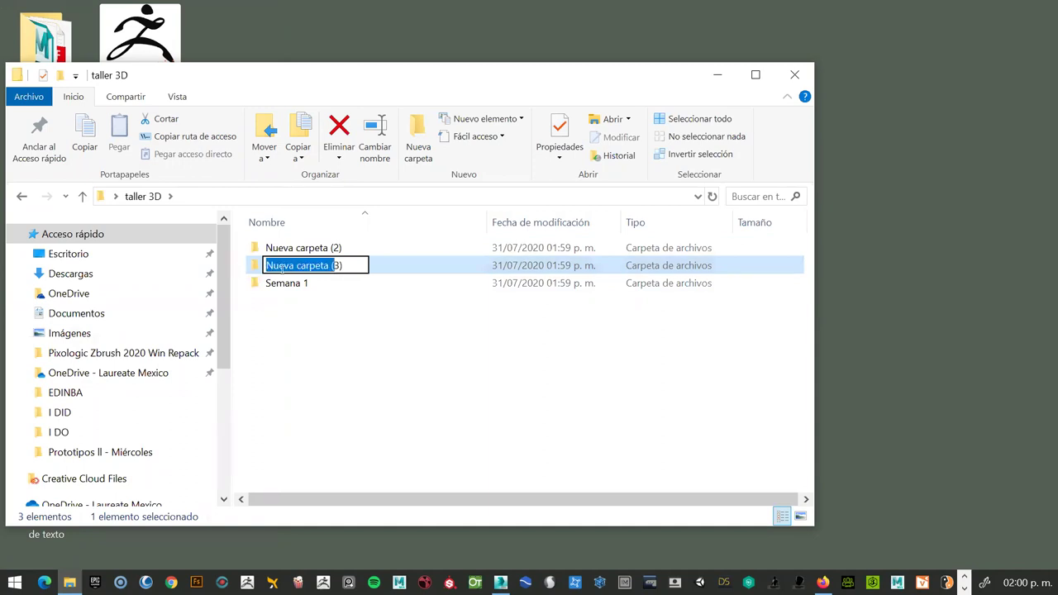
type("Semana")
key("BackSpace")
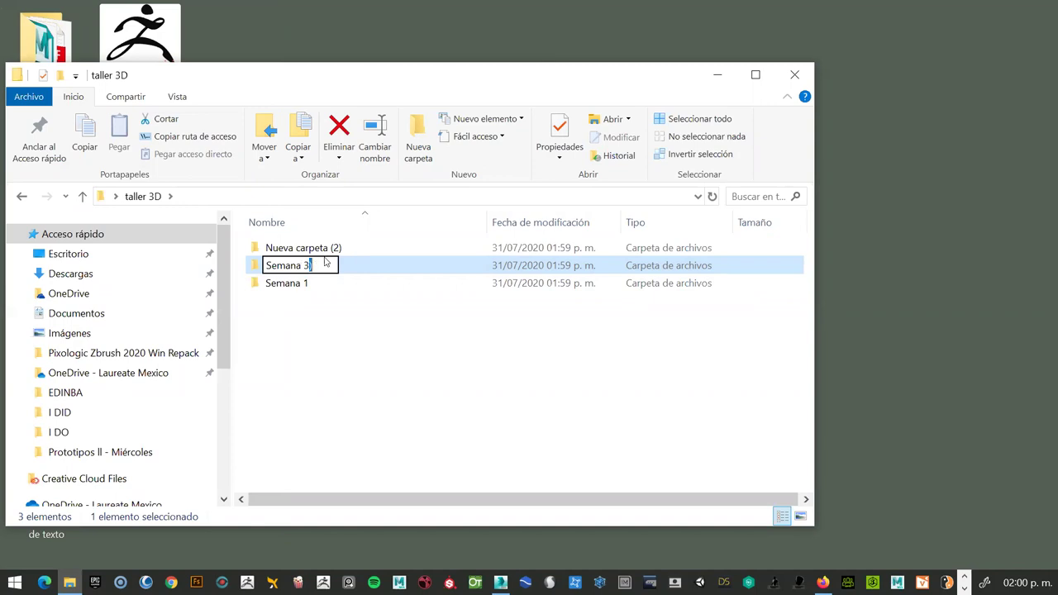
key("Delete")
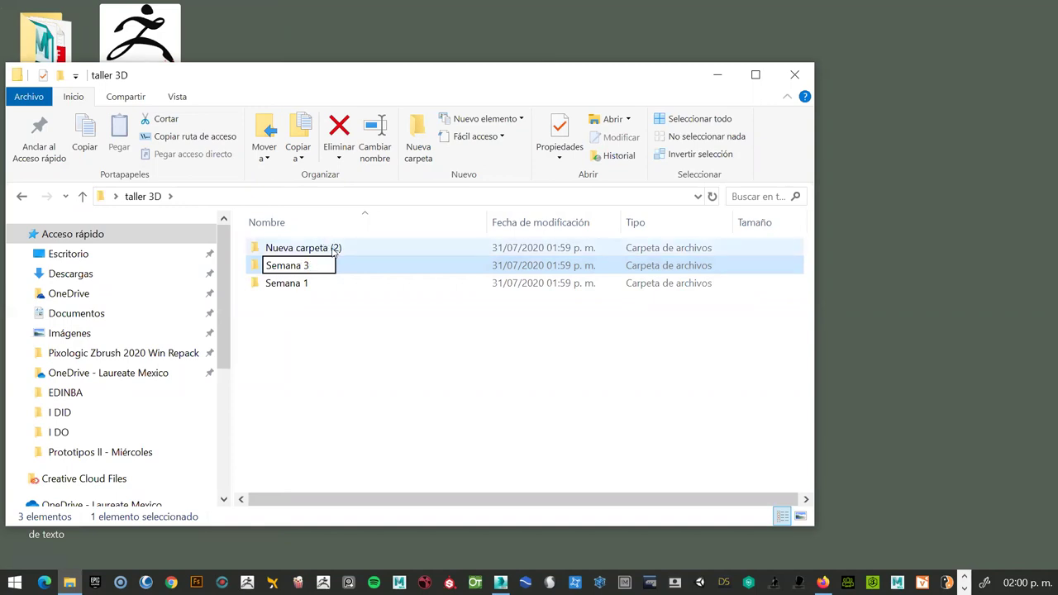
Rename Nueva carpeta (2) to Semana 2 and sort the folders by name.
left_click(334, 251)
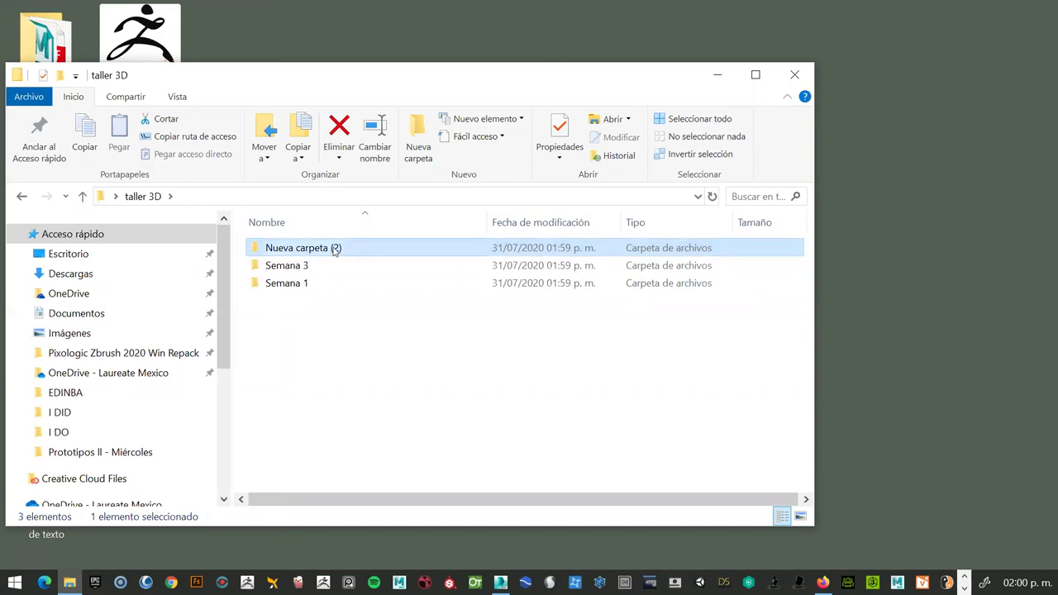
left_click(334, 248)
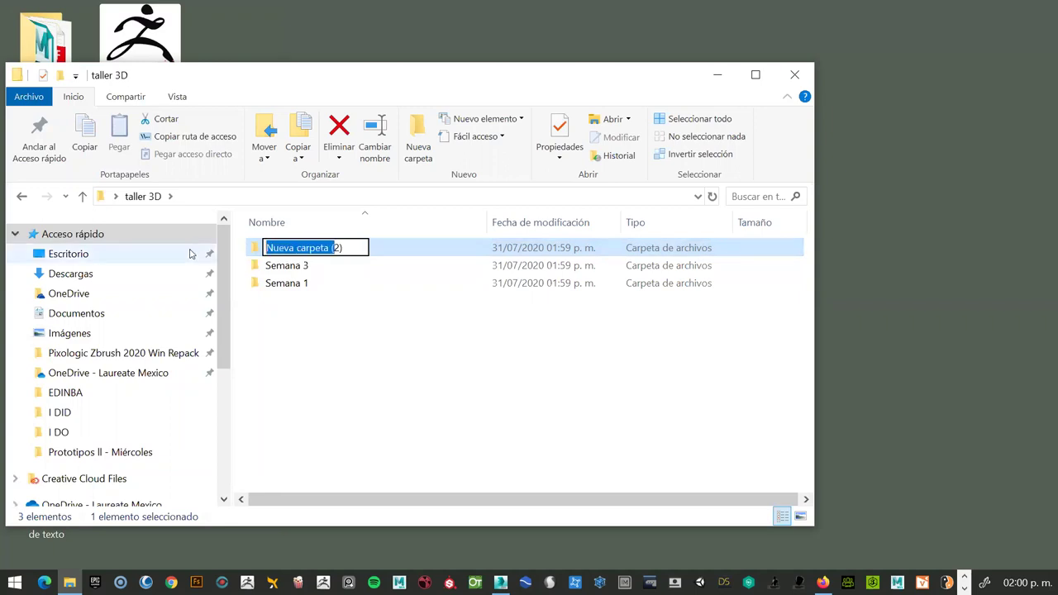
type("Semana")
key("Delete")
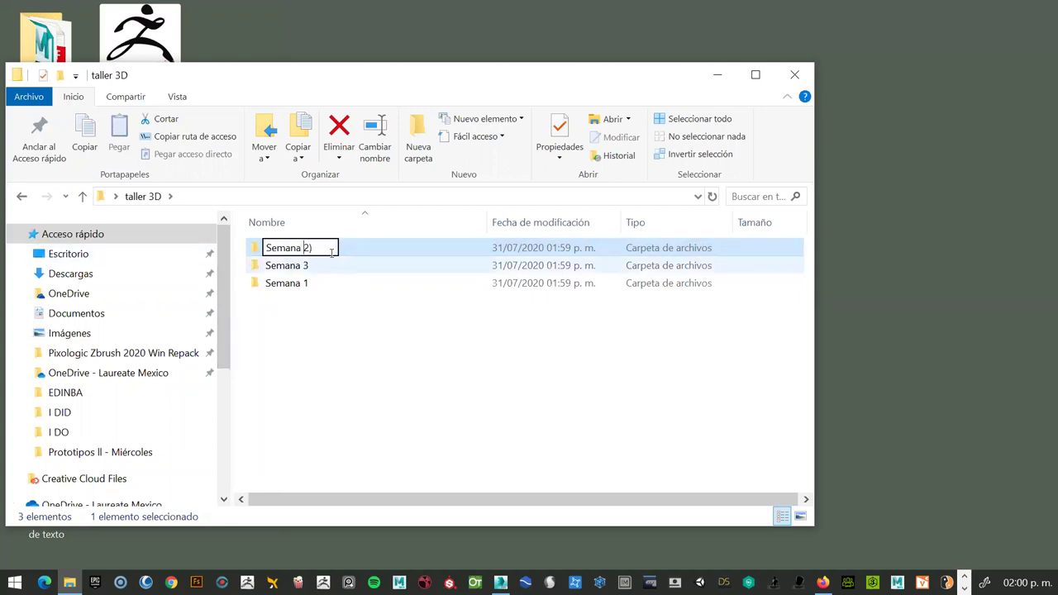
left_click(316, 248)
key("BackSpace")
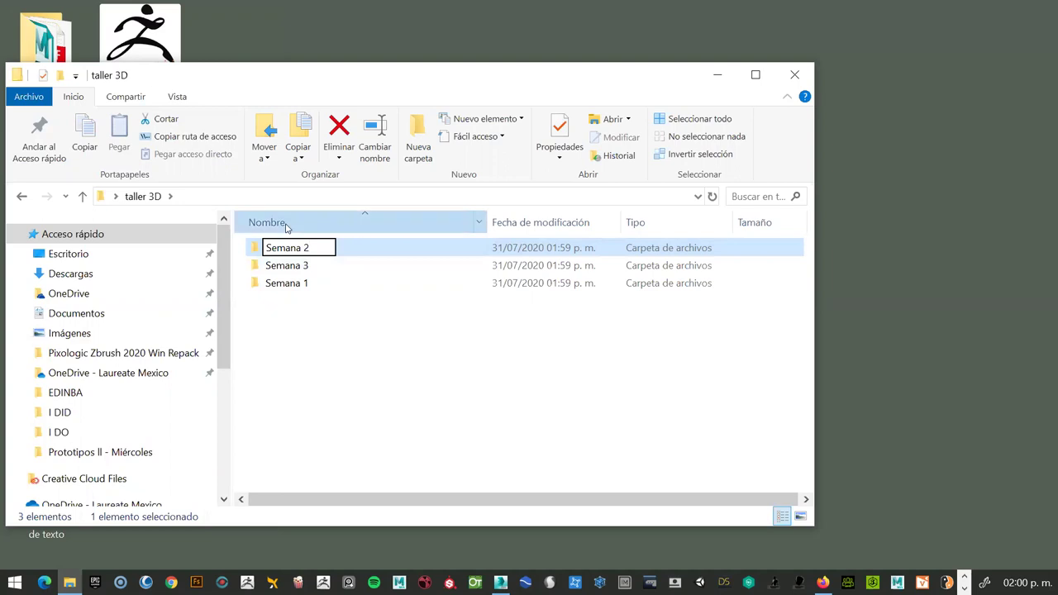
left_click(268, 223)
left_click(269, 223)
Copy TexturesCom_Wood_Wenge_512_albedo from Descargas and paste it into Semana 1.
double_click(283, 247)
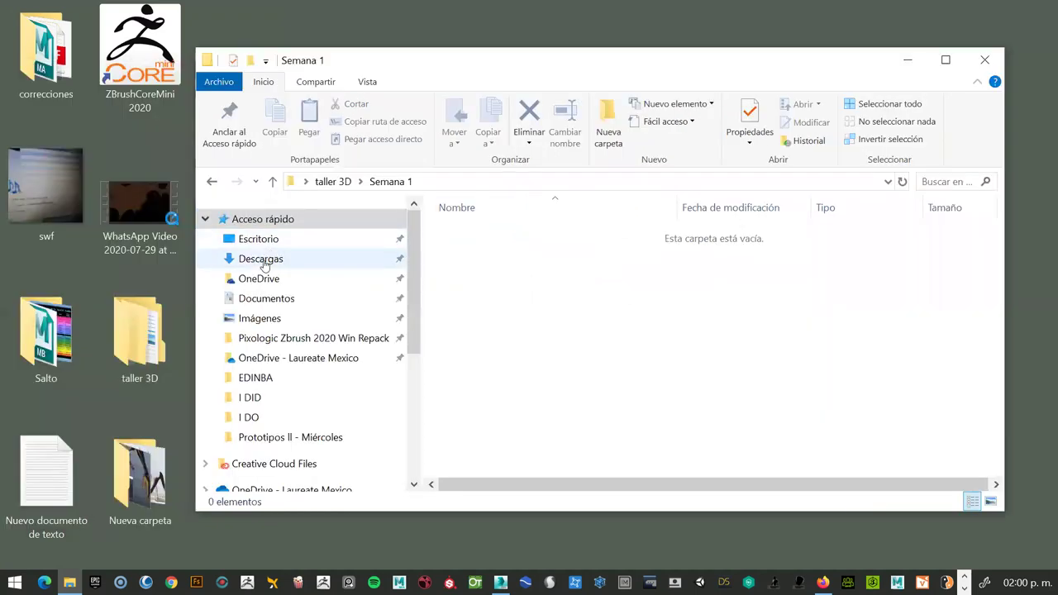
left_click(261, 259)
left_click(500, 255)
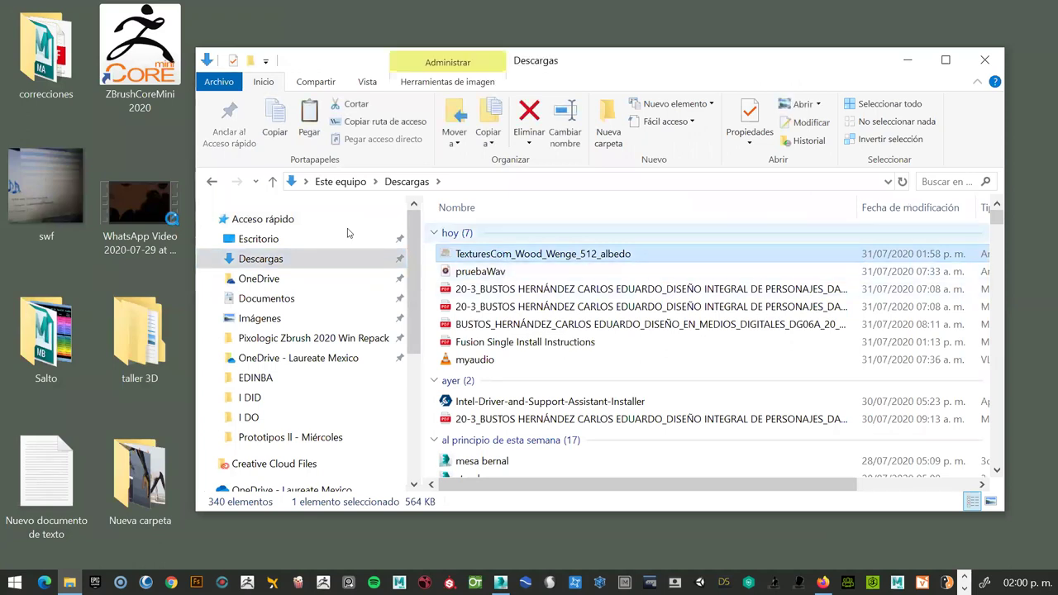
left_click(215, 185)
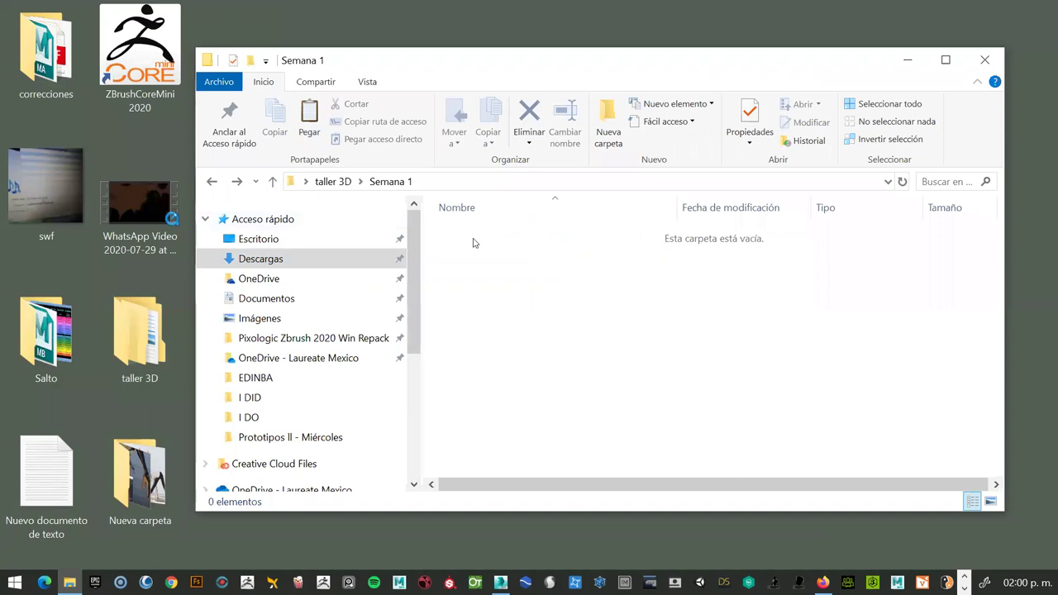
key("ctrl+v")
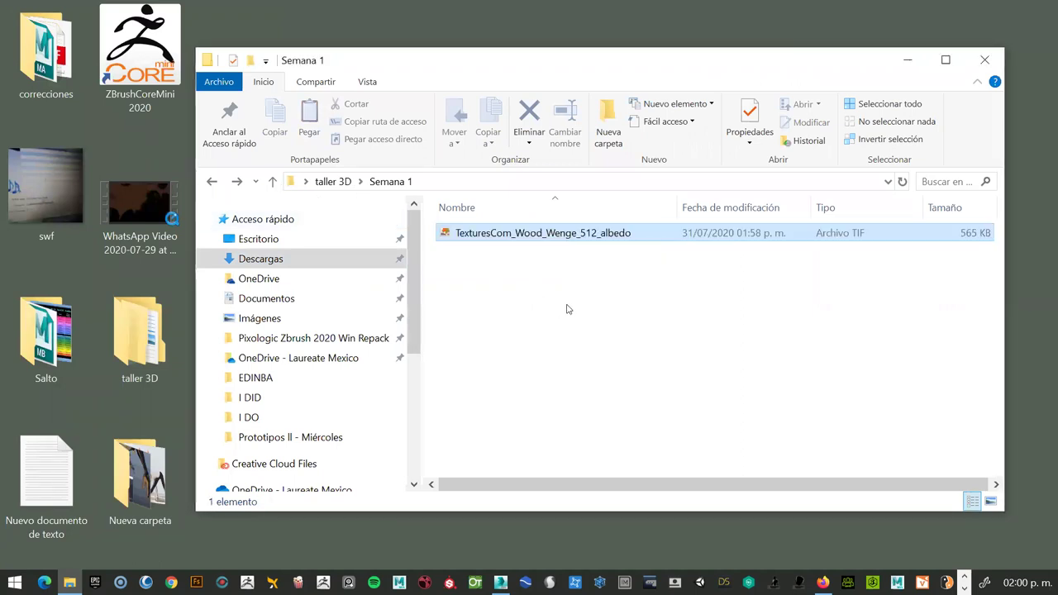
left_click(541, 277)
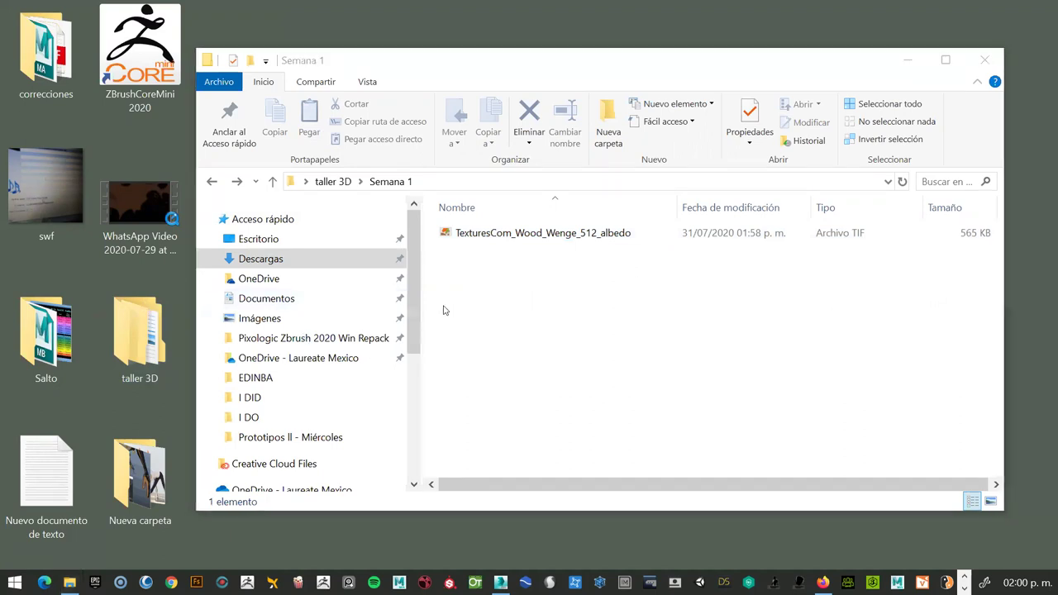
Return to textures.com and open the Brick Walls PBR materials category.
key("alt+Tab")
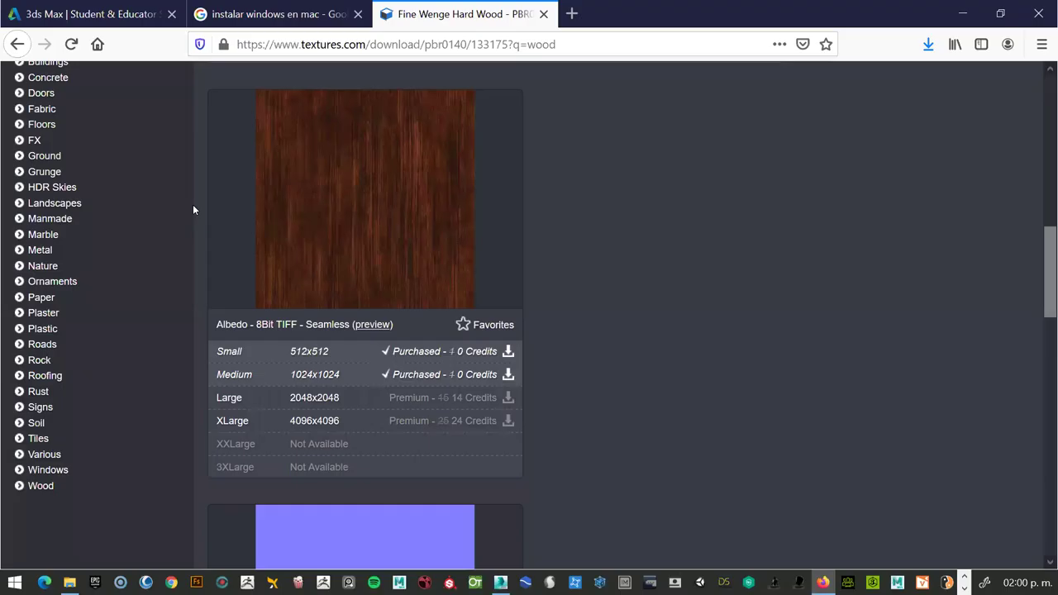
scroll(345, 281, "up", 15)
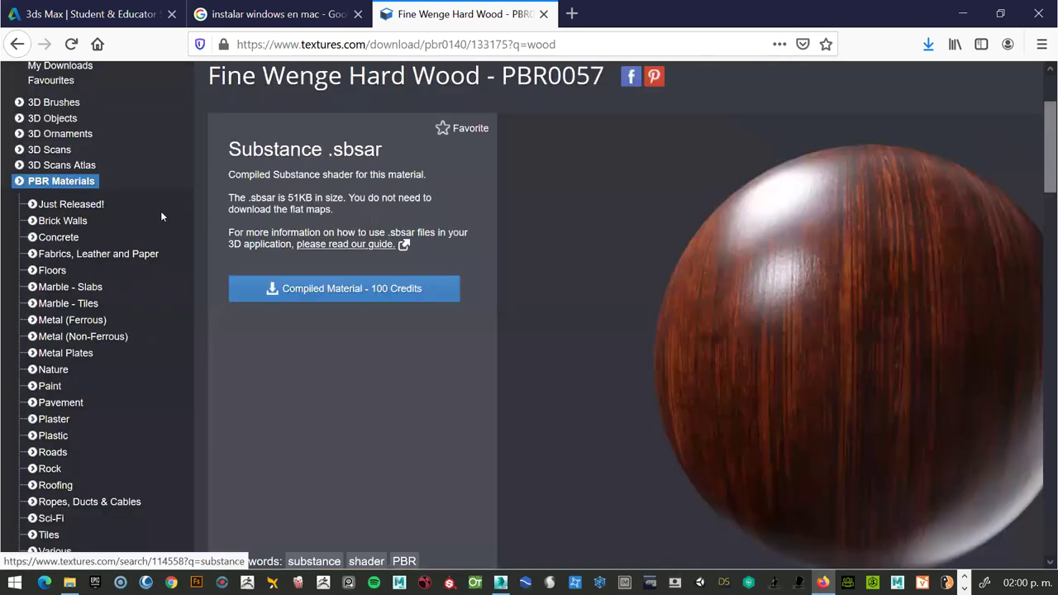
left_click(42, 269)
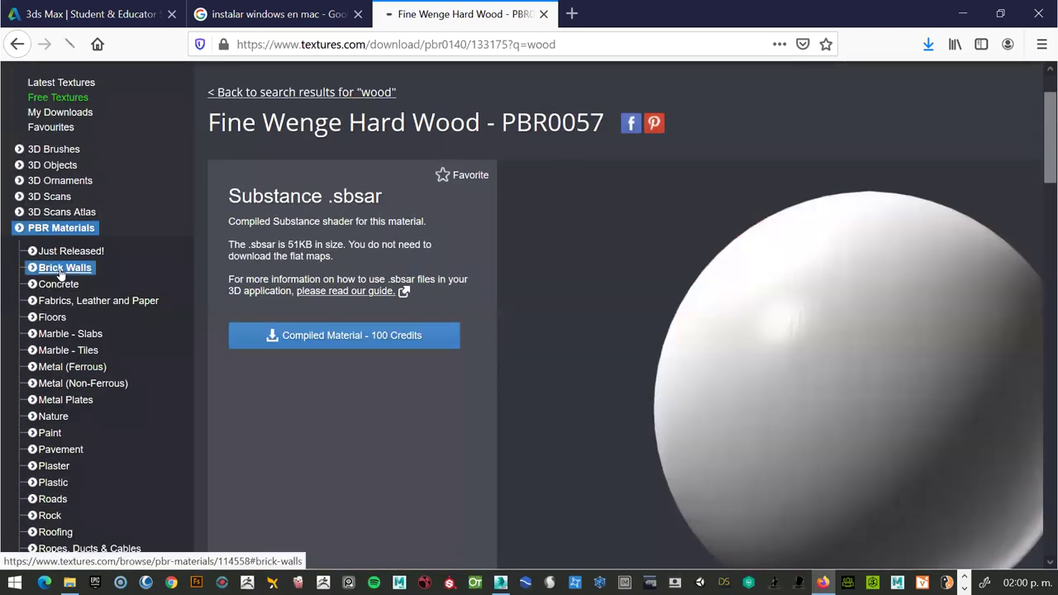
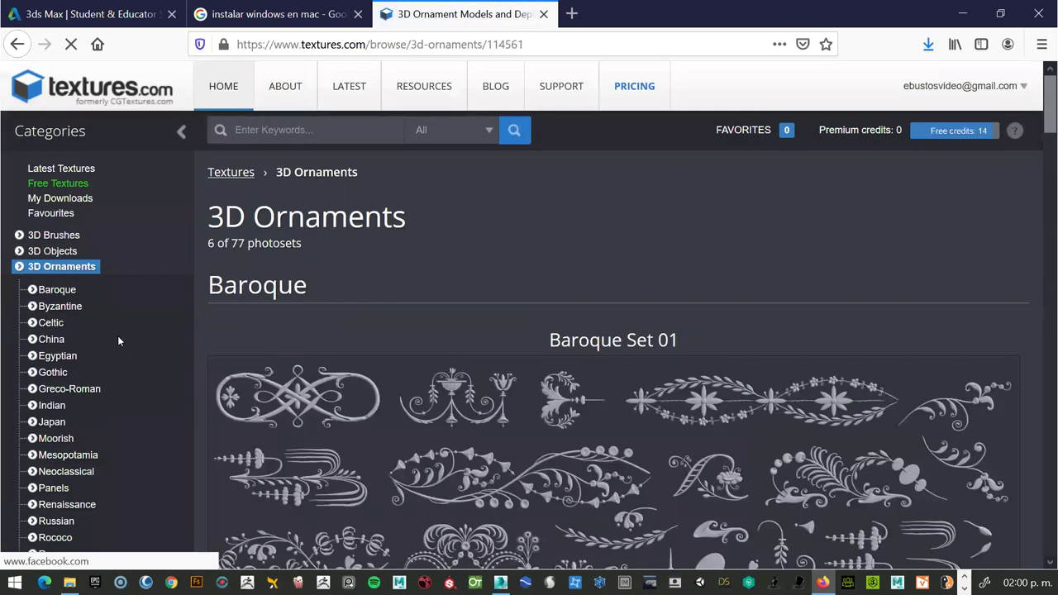
Scroll down through the 3D Ornaments catalogue.
scroll(240, 351, "down", 5)
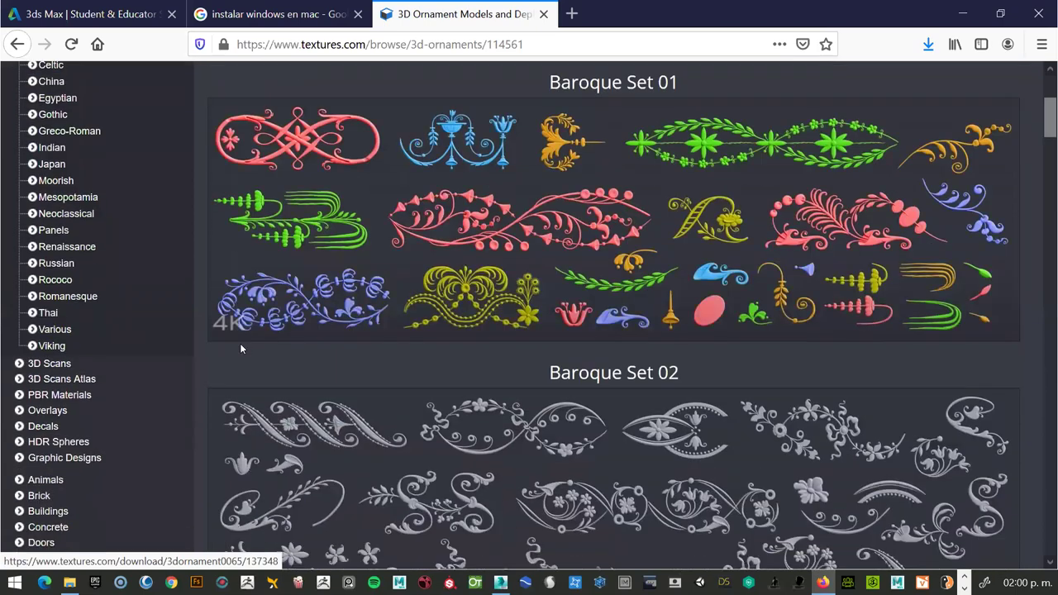
scroll(241, 347, "down", 4)
scroll(240, 348, "down", 8)
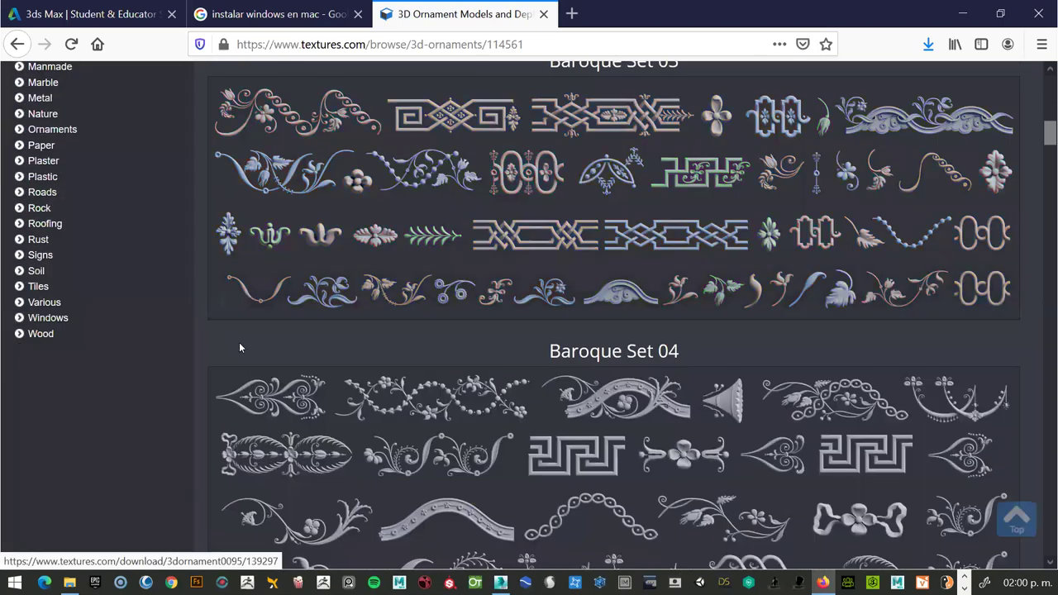
scroll(239, 347, "down", 5)
scroll(337, 354, "down", 10)
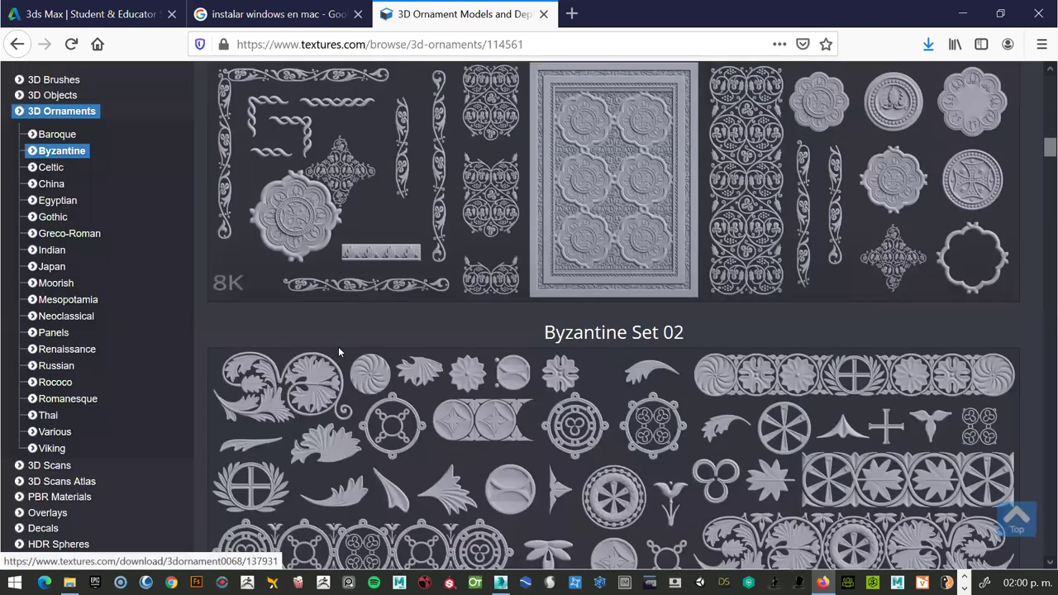
scroll(338, 352, "down", 5)
scroll(338, 352, "down", 2)
scroll(338, 352, "down", 2)
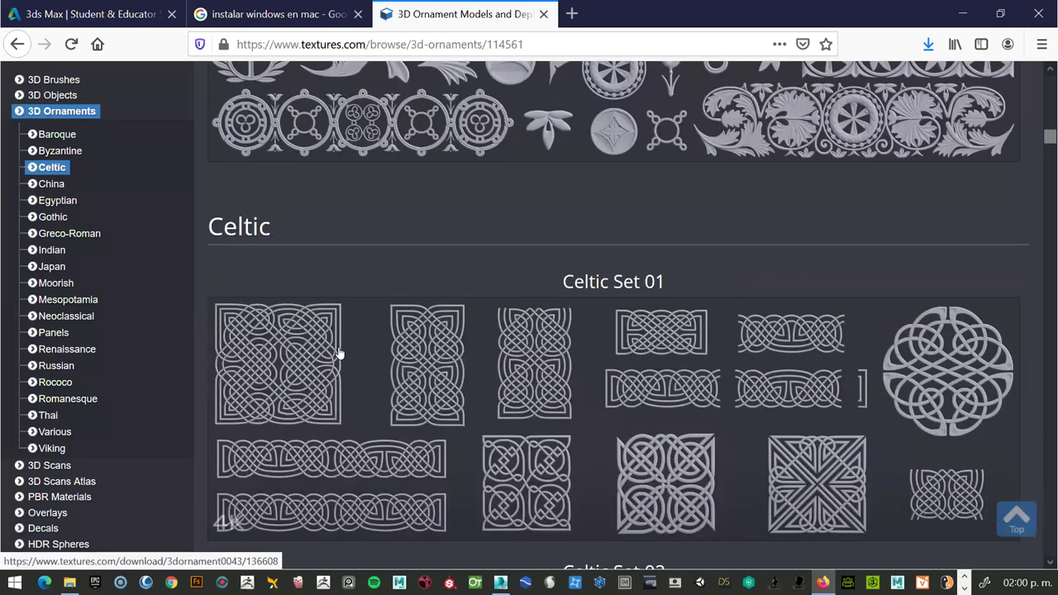
scroll(338, 352, "down", 5)
scroll(338, 352, "down", 5)
scroll(338, 353, "down", 4)
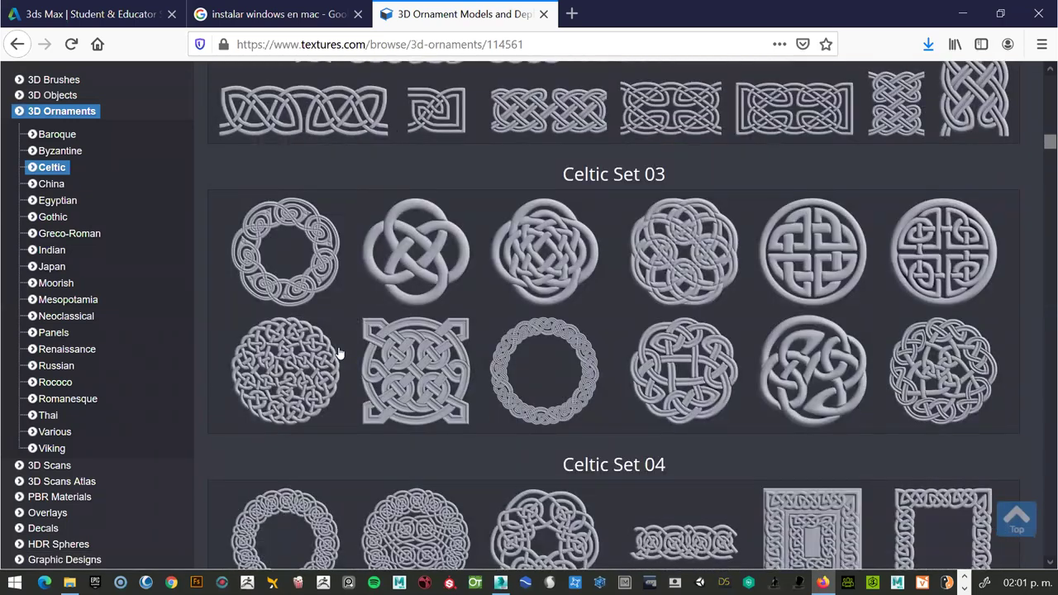
scroll(338, 353, "down", 2)
scroll(338, 353, "down", 3)
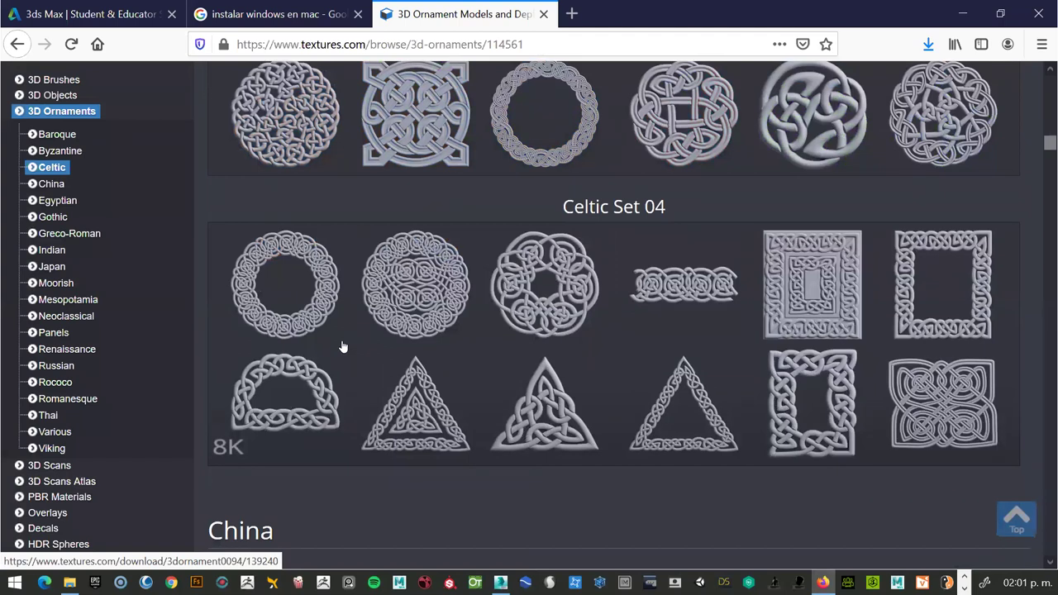
scroll(343, 346, "down", 4)
scroll(343, 345, "down", 4)
scroll(342, 346, "down", 3)
scroll(341, 340, "down", 4)
scroll(342, 350, "down", 3)
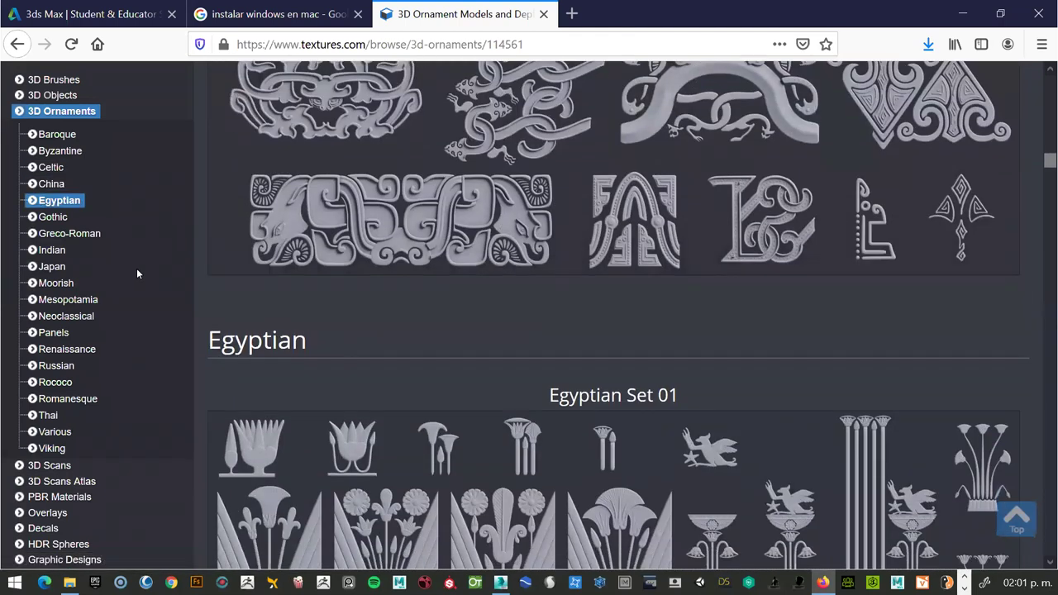
Jump through the Moorish, Mesopotamia, Panels, Russian, Renaissance, Romanesque, Thai and Viking ornament sections.
left_click(66, 284)
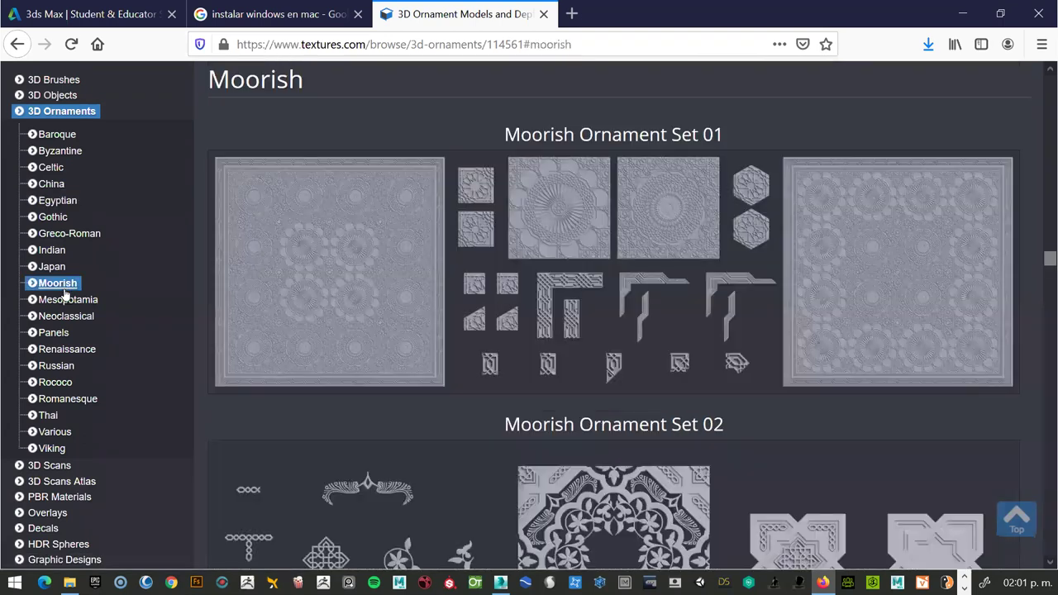
left_click(55, 302)
left_click(50, 332)
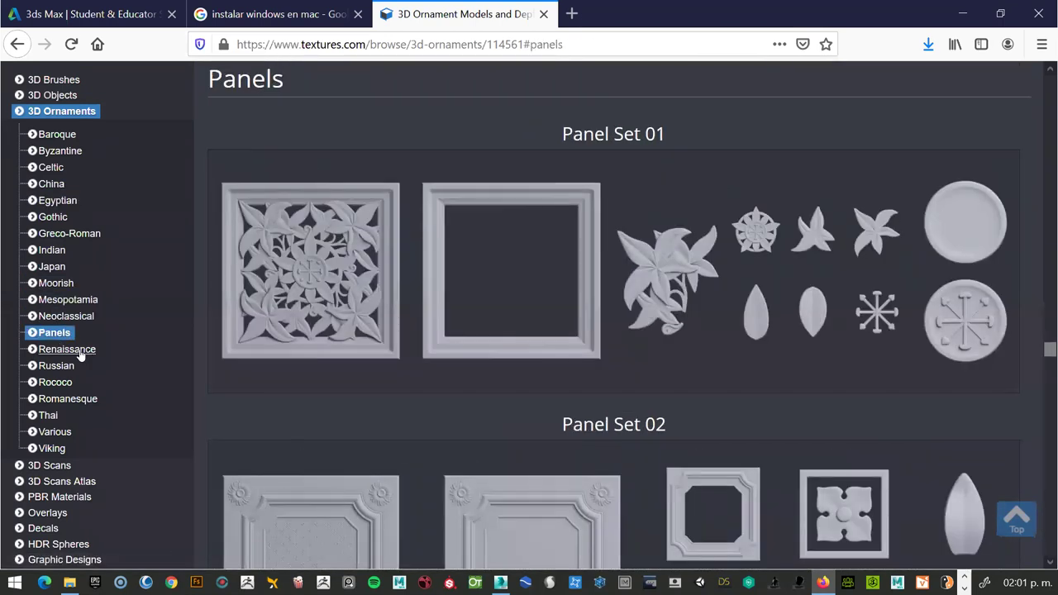
scroll(79, 351, "down", 2)
left_click(46, 366)
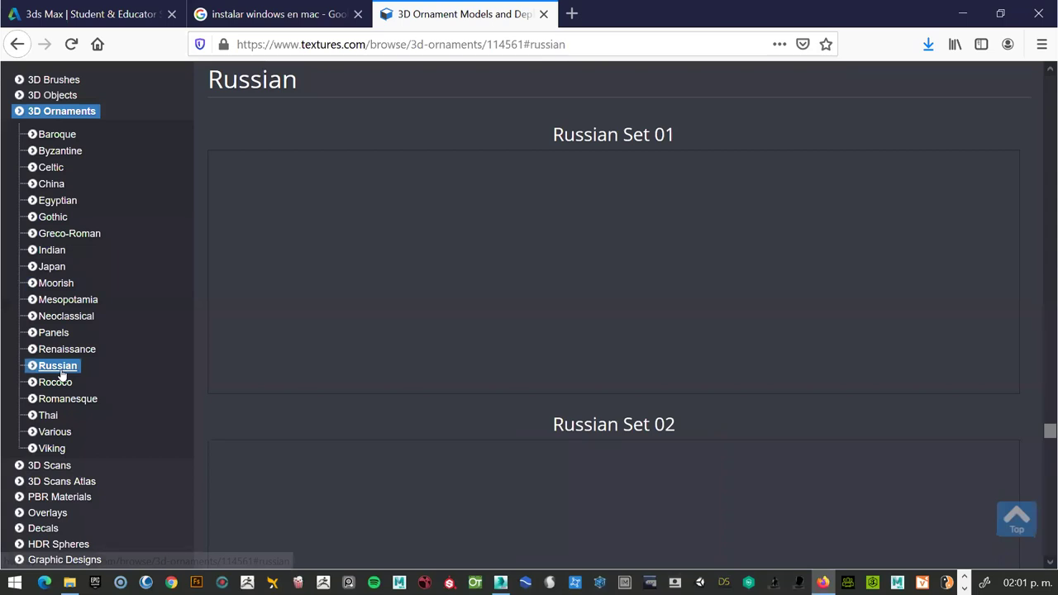
left_click(62, 351)
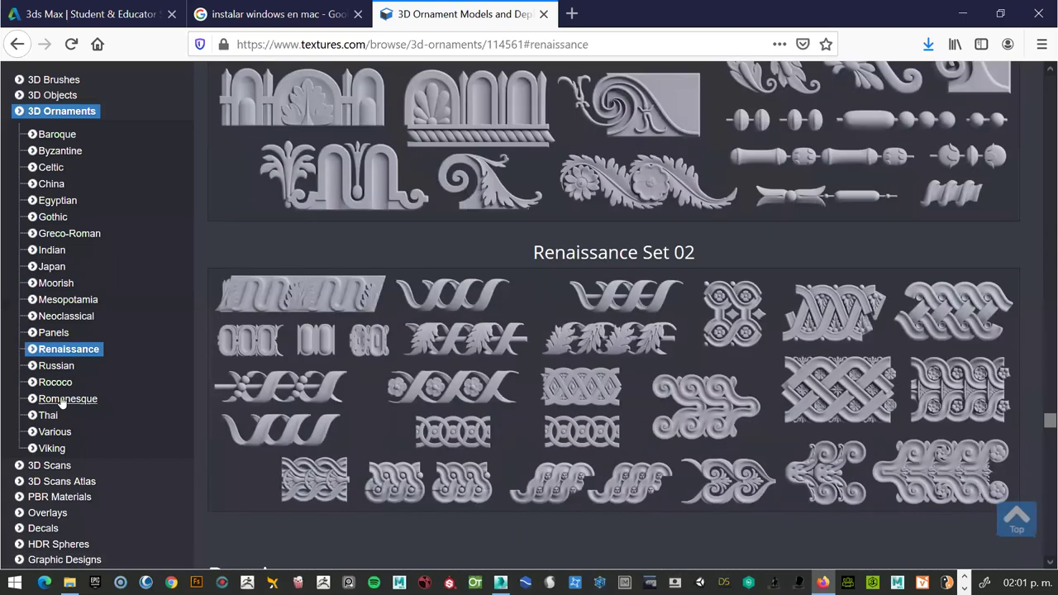
left_click(65, 398)
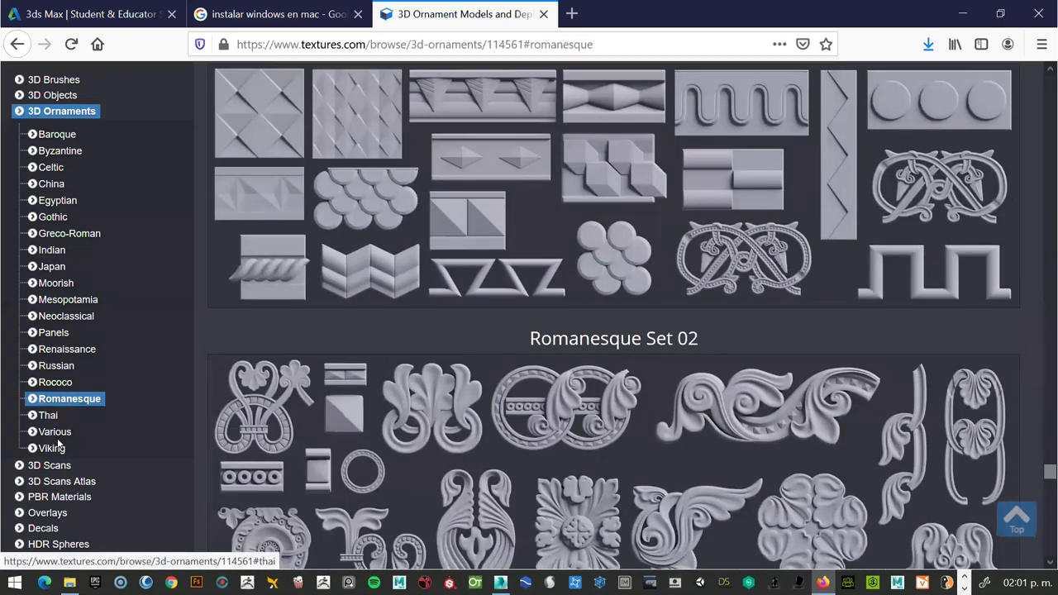
left_click(49, 416)
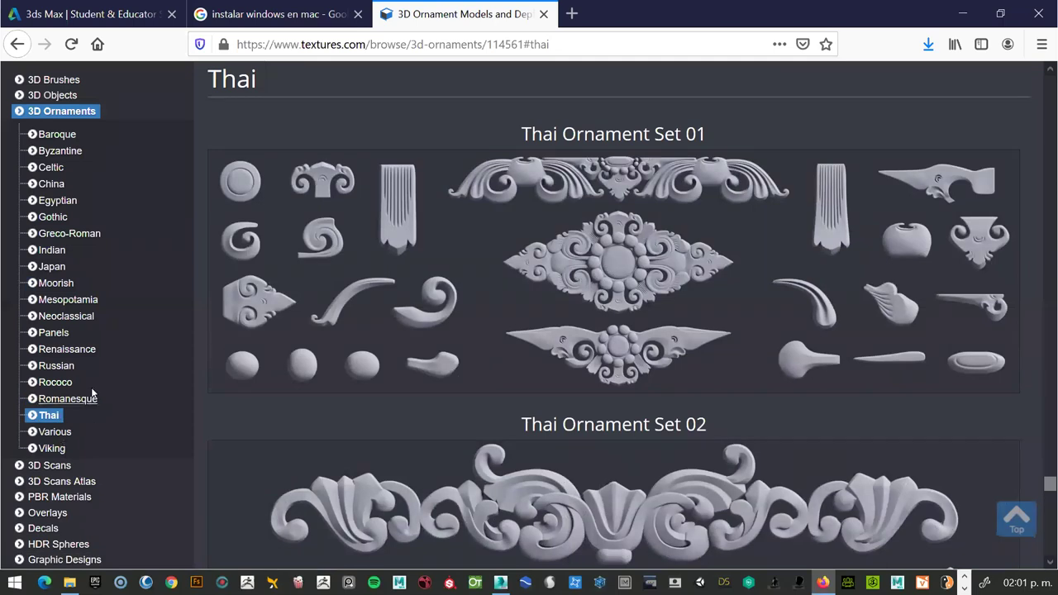
left_click(51, 451)
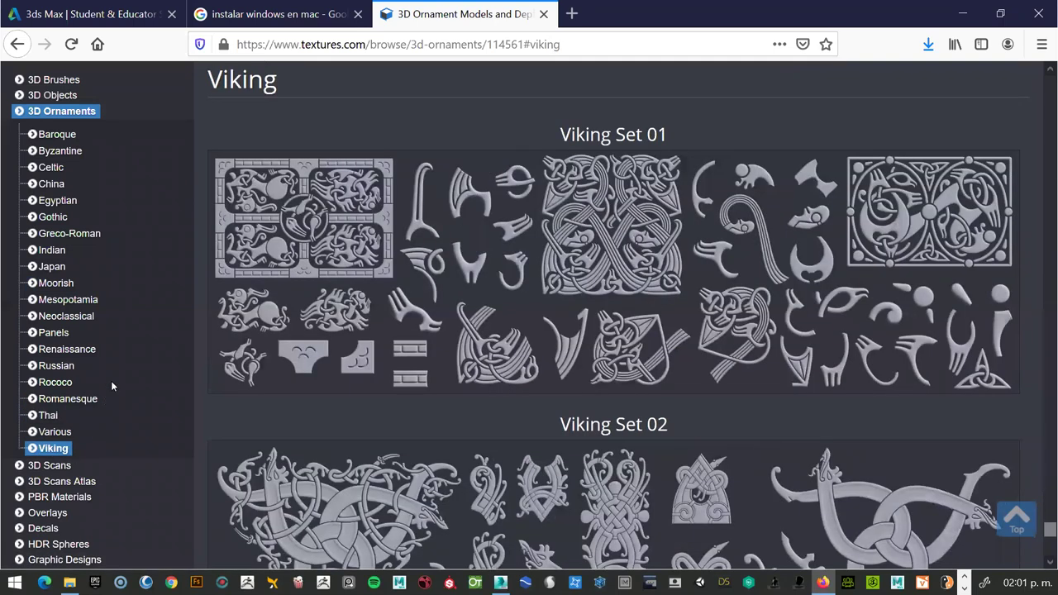
scroll(112, 383, "down", 3)
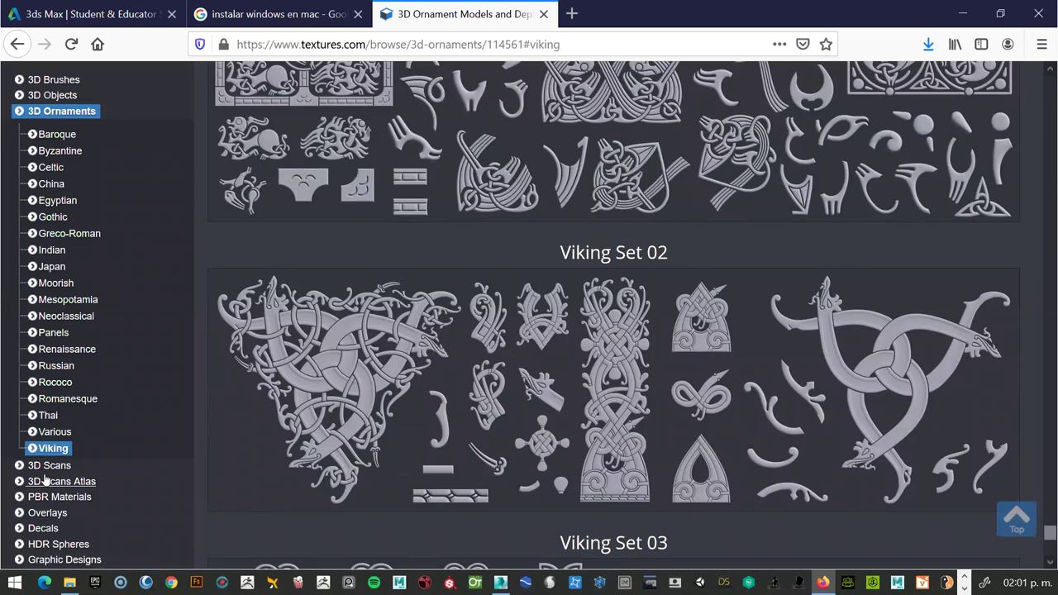
Open the Asphalt 4 scan page from the 3D Scans category.
left_click(20, 466)
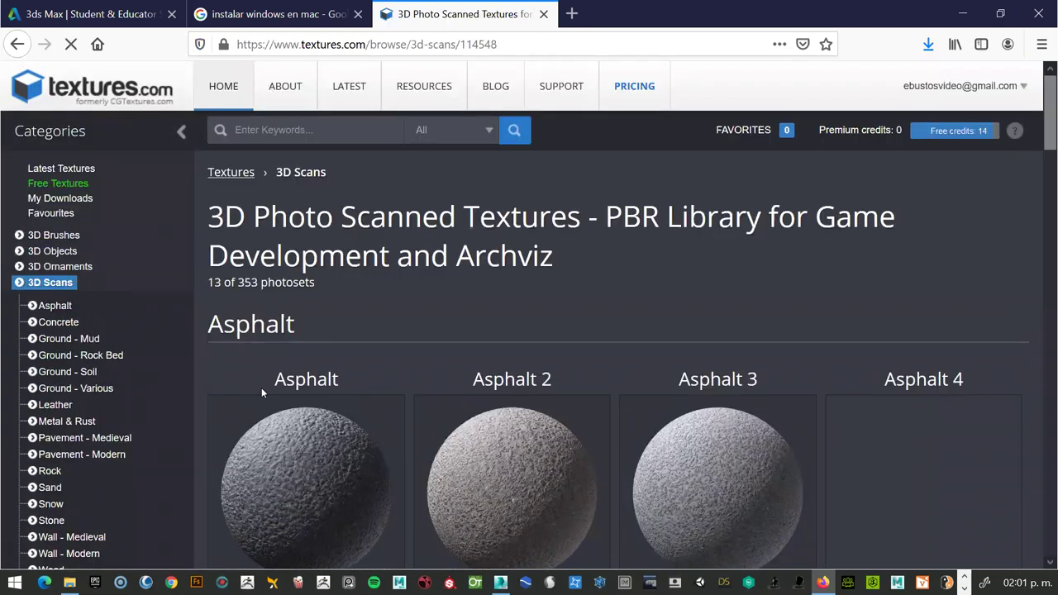
scroll(364, 405, "down", 3)
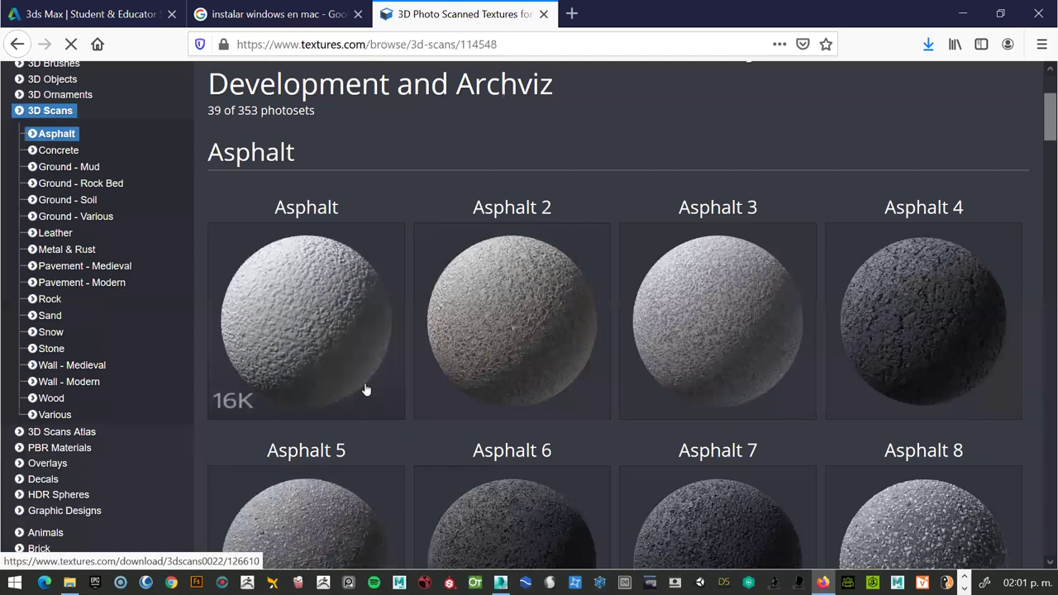
scroll(366, 389, "down", 2)
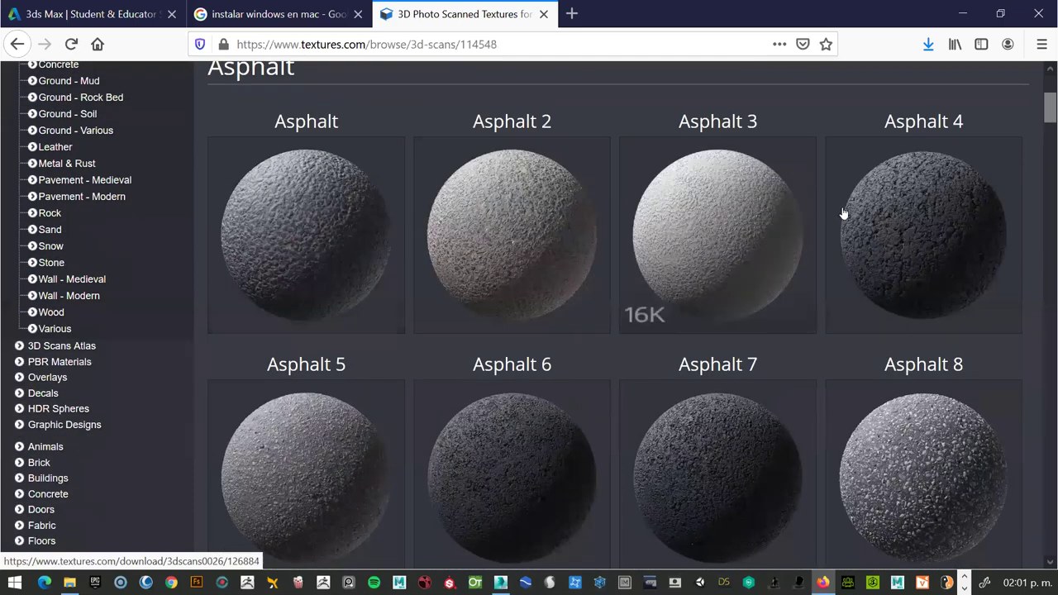
left_click(904, 222)
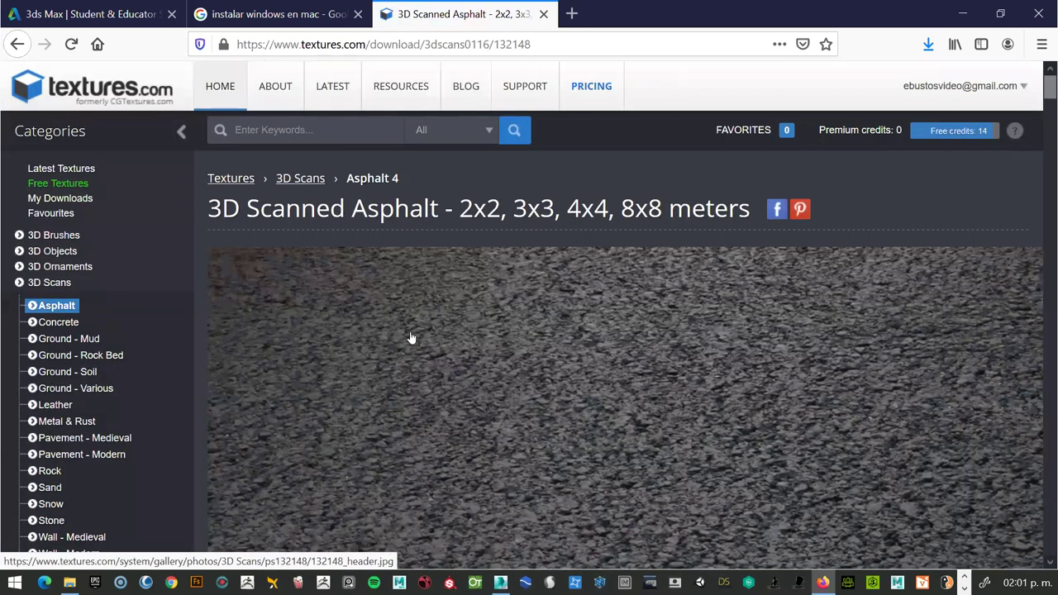
Download the 512x512 albedo TIFF from Flat Maps and save it to disk.
scroll(411, 338, "down", 2)
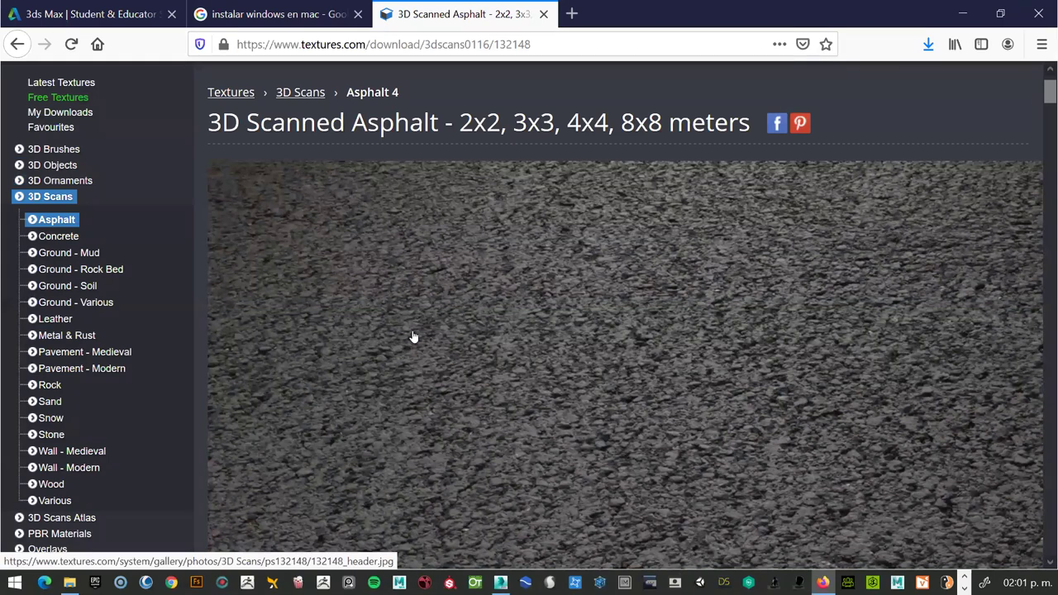
scroll(413, 337, "down", 1)
scroll(413, 337, "down", 2)
scroll(414, 335, "down", 5)
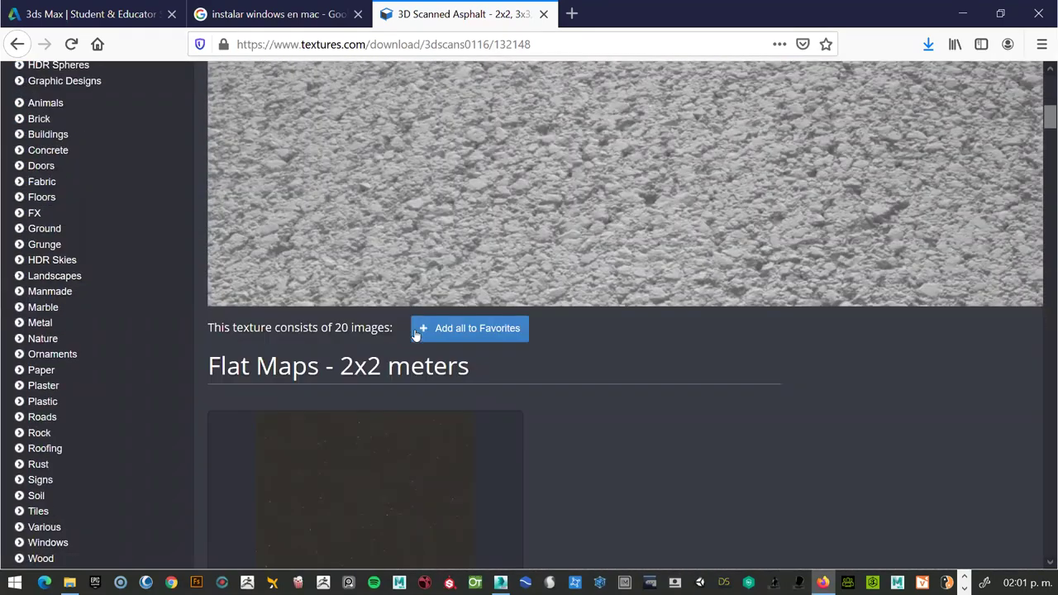
scroll(415, 330, "down", 4)
scroll(414, 328, "down", 5)
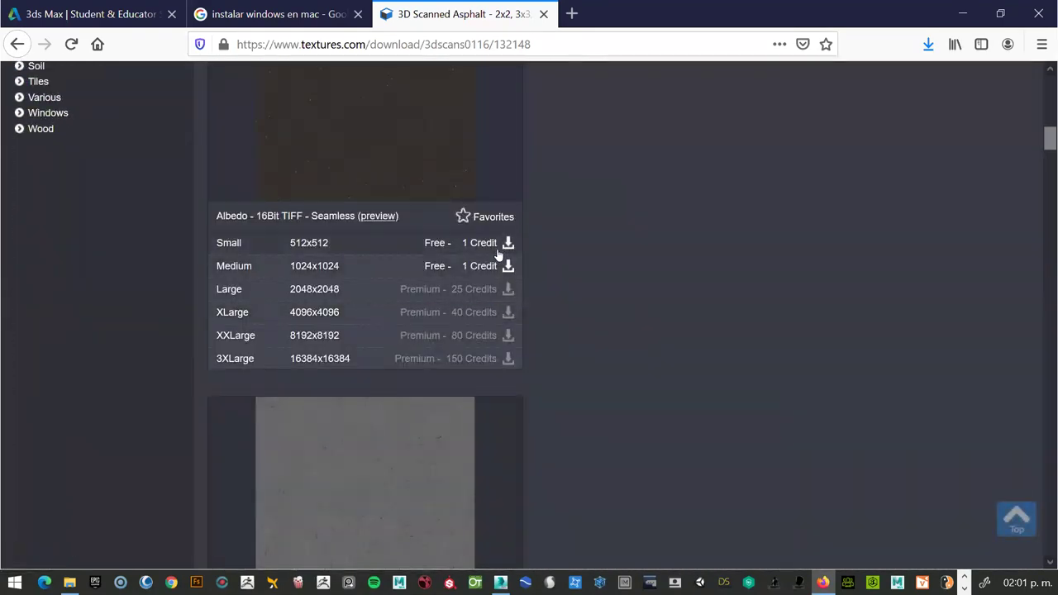
scroll(415, 248, "up", 4)
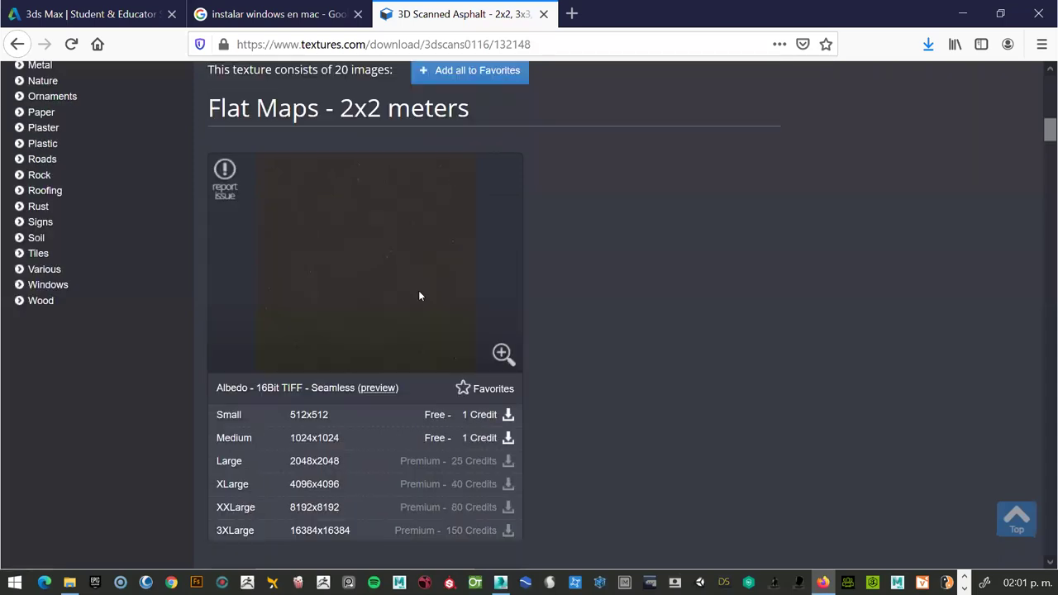
left_click(481, 414)
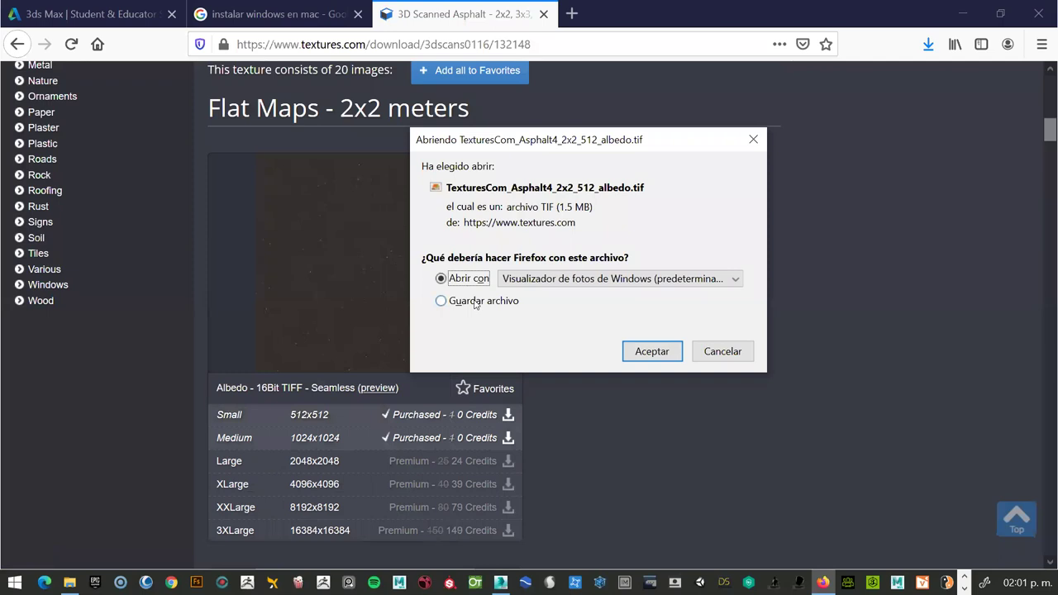
left_click(475, 303)
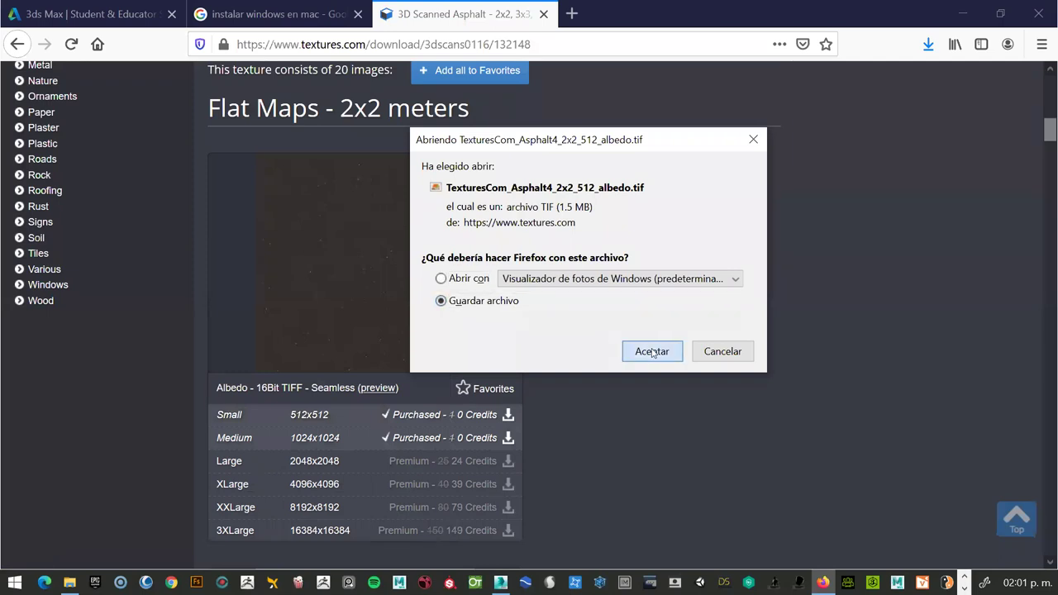
left_click(652, 351)
scroll(50, 239, "up", 2)
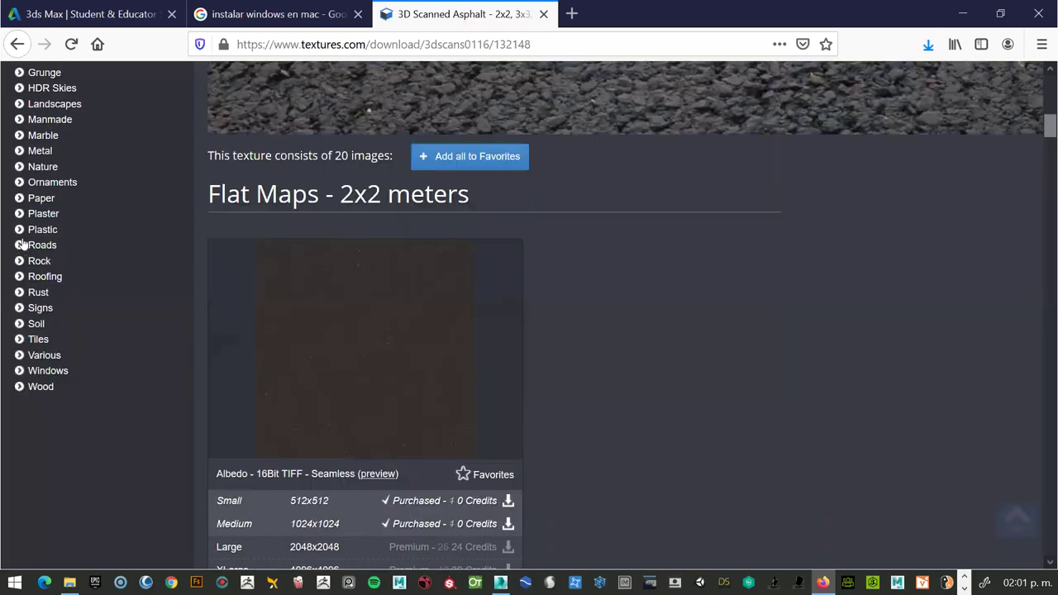
Browse the Plastic texture category.
left_click(37, 230)
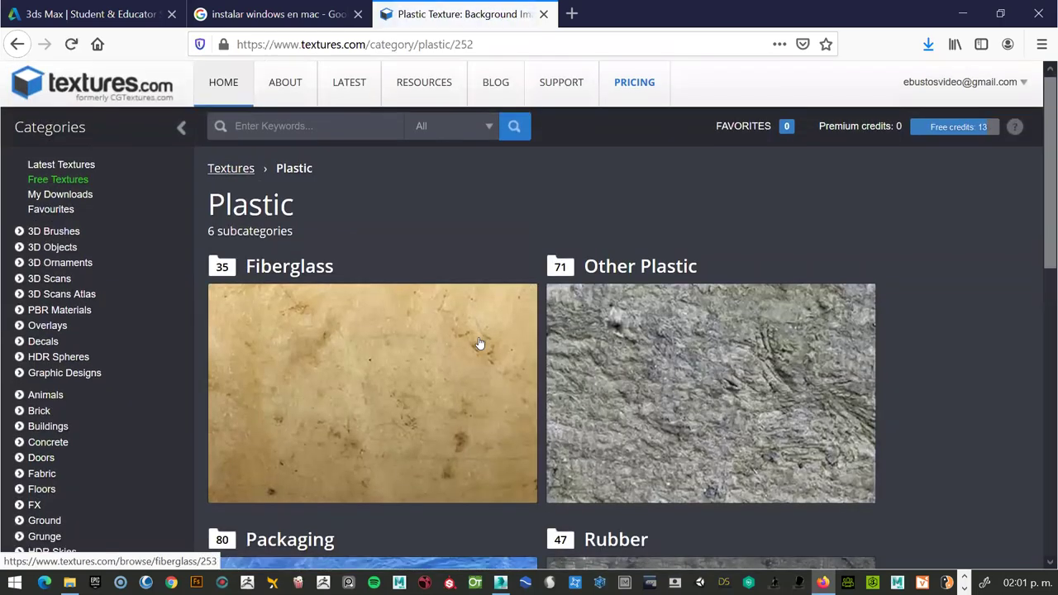
scroll(478, 342, "down", 2)
scroll(477, 342, "down", 3)
scroll(478, 341, "down", 2)
scroll(478, 340, "down", 3)
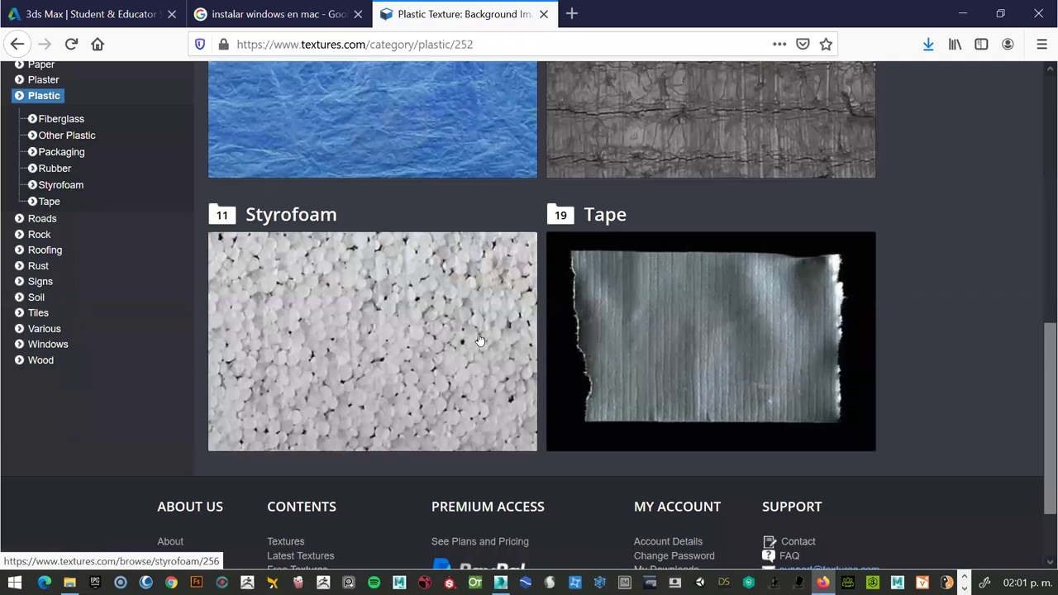
scroll(478, 339, "down", 1)
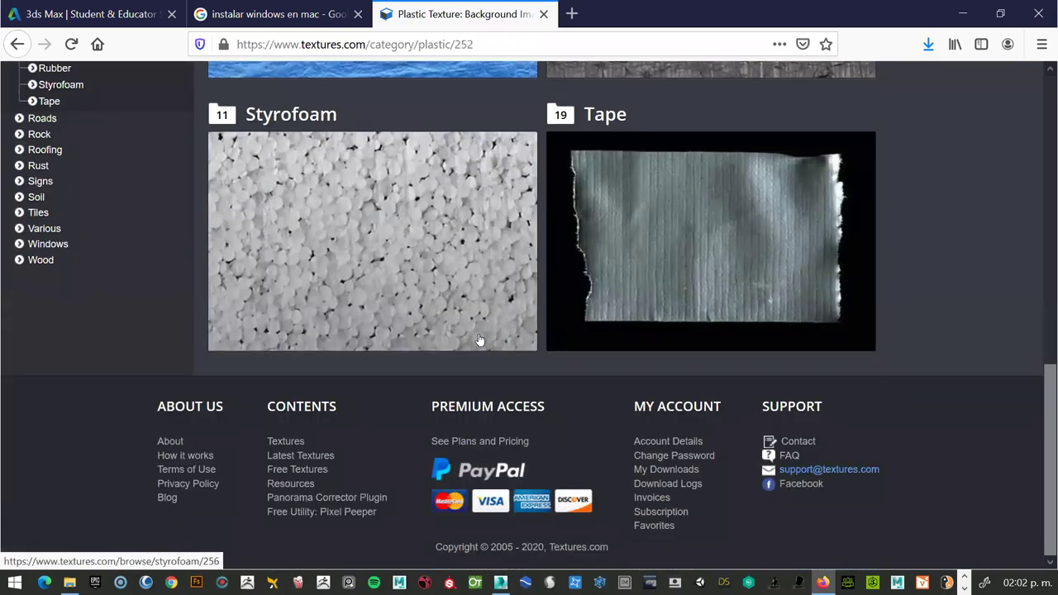
scroll(479, 339, "up", 1)
scroll(131, 228, "up", 1)
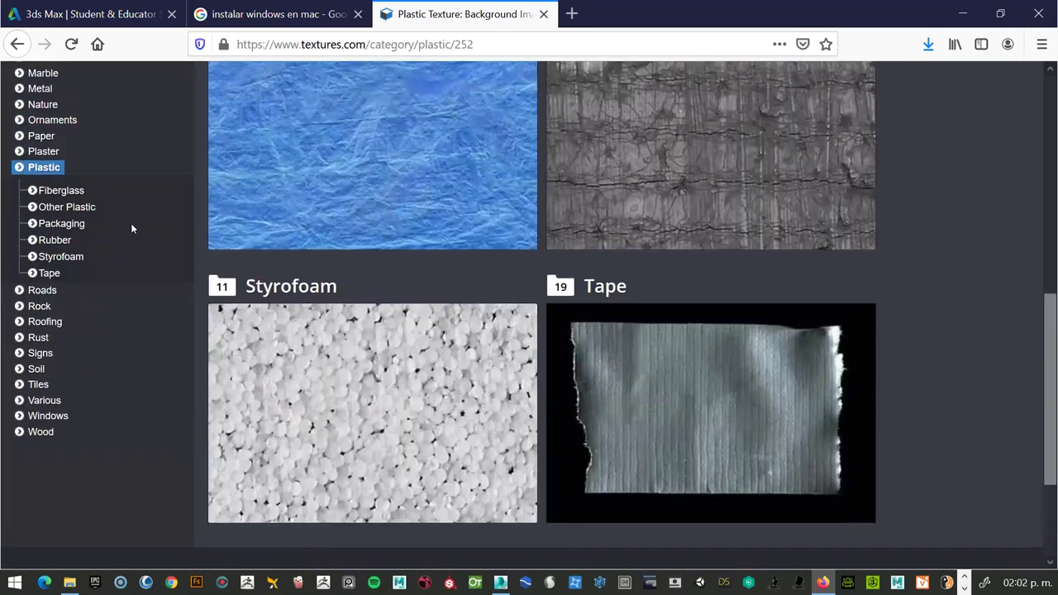
scroll(131, 224, "up", 1)
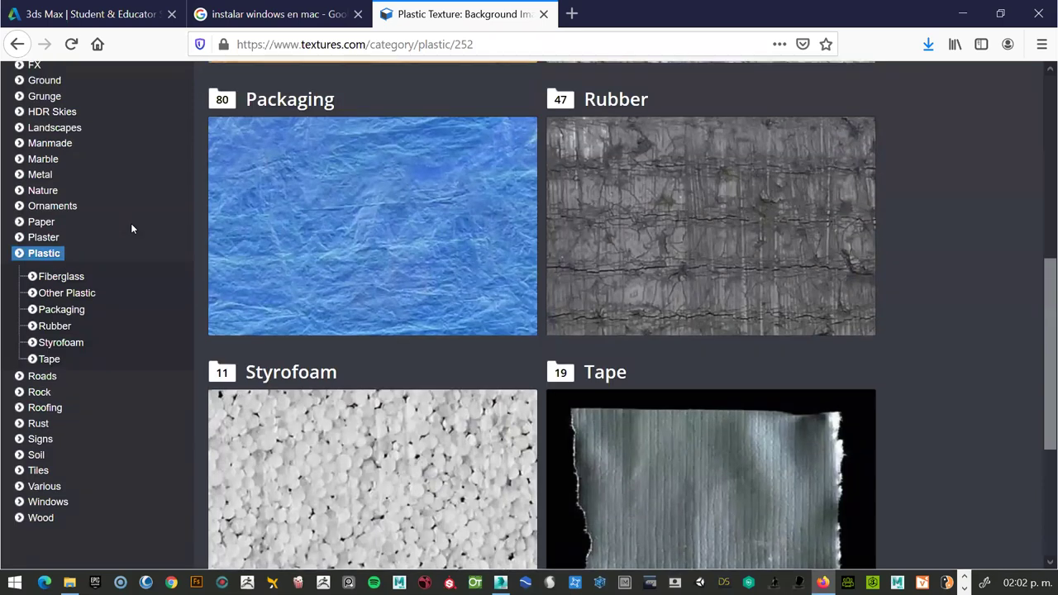
scroll(131, 229, "up", 1)
scroll(131, 228, "up", 1)
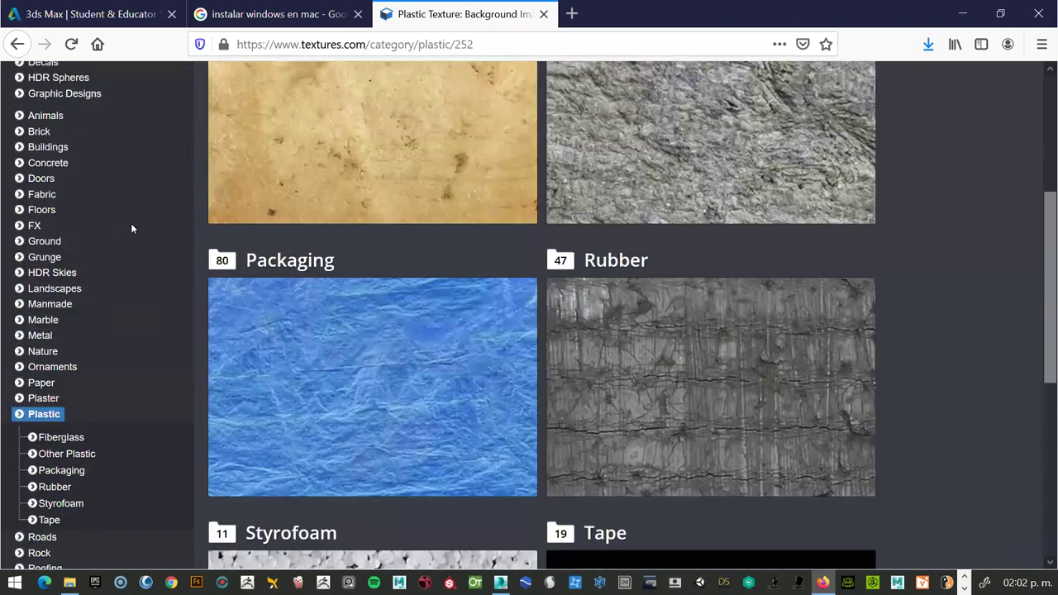
Open the Fabric category and scroll through its subcategory tiles.
left_click(49, 211)
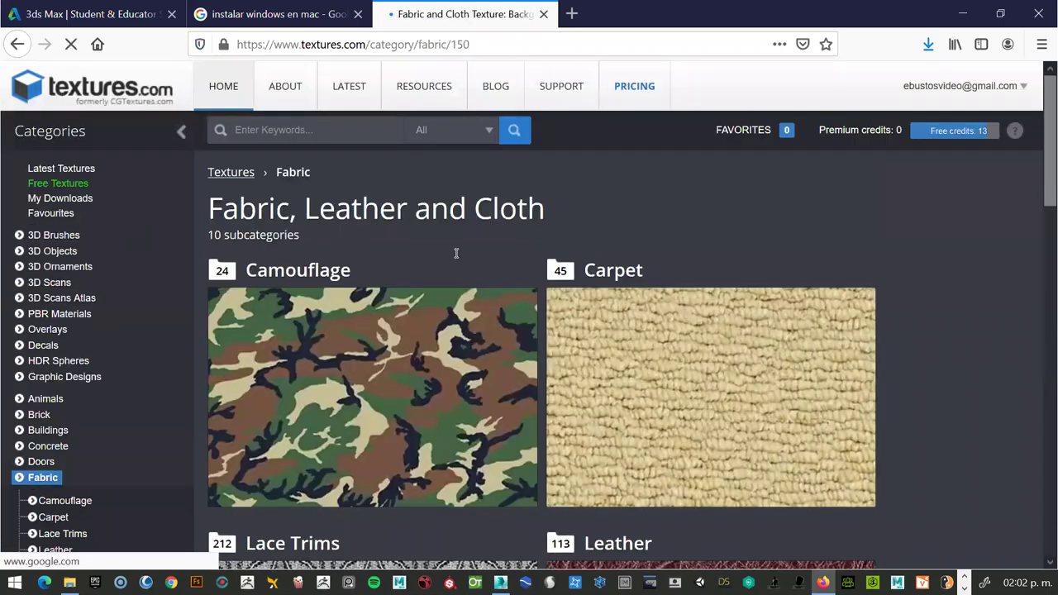
scroll(476, 292, "down", 1)
scroll(477, 337, "down", 1)
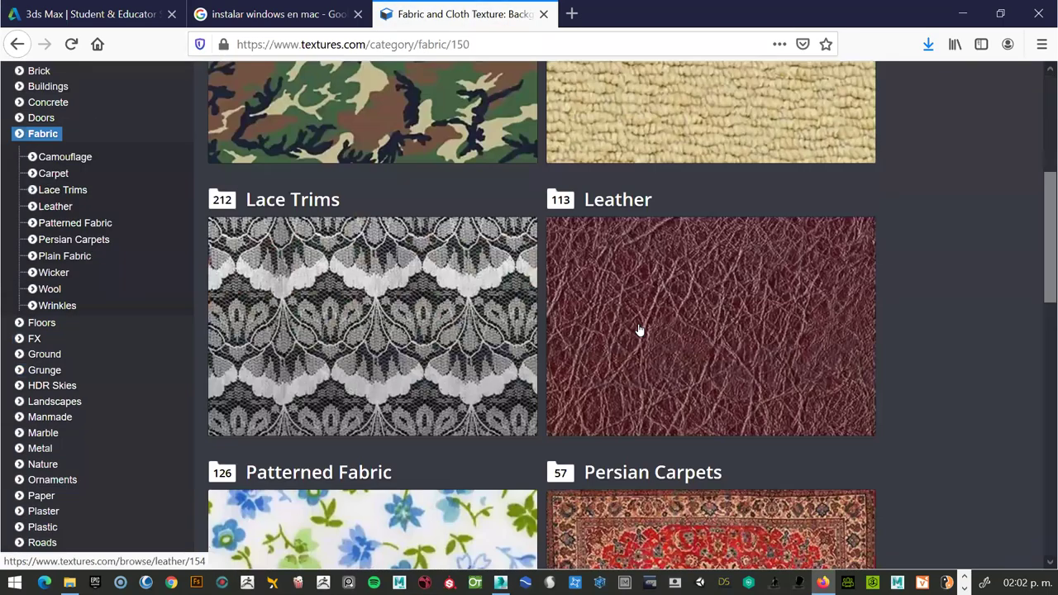
scroll(477, 338, "down", 1)
scroll(477, 333, "down", 1)
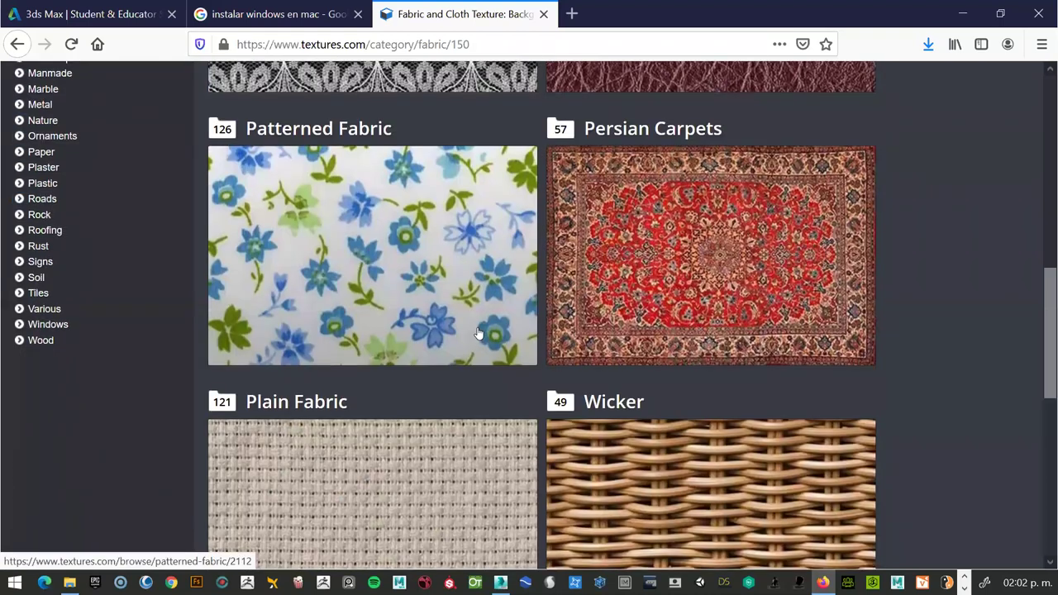
scroll(478, 333, "down", 1)
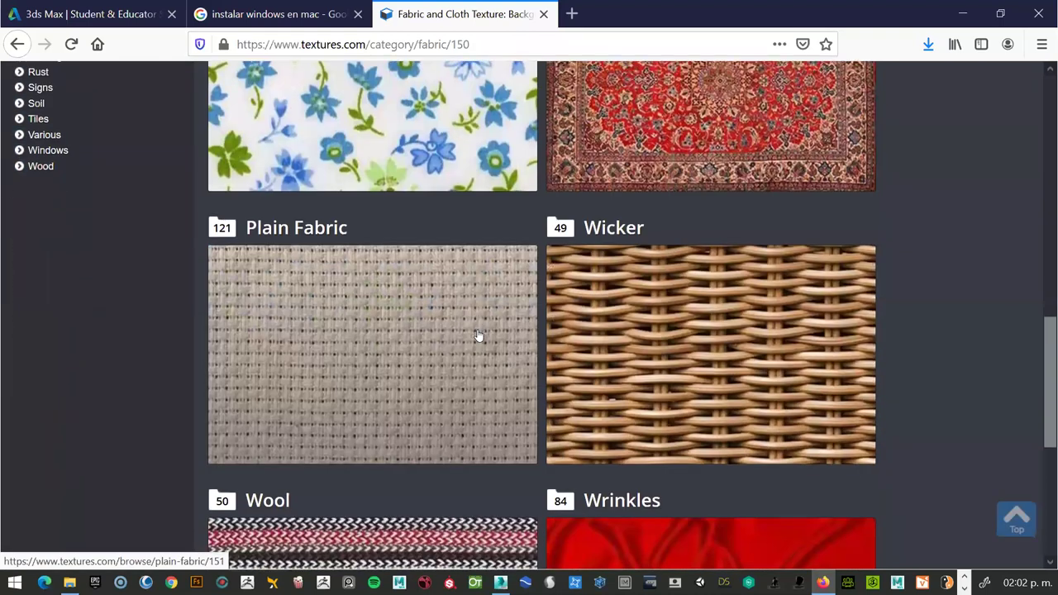
scroll(478, 334, "down", 1)
scroll(477, 334, "down", 1)
scroll(478, 335, "down", 1)
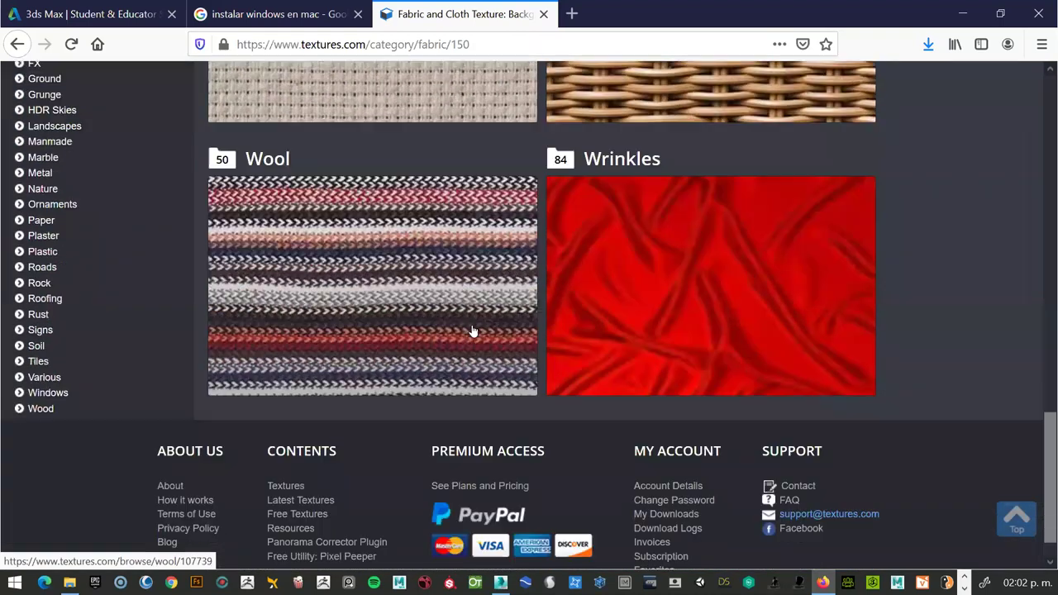
Browse the Wool and Knitted Fabric textures.
left_click(407, 304)
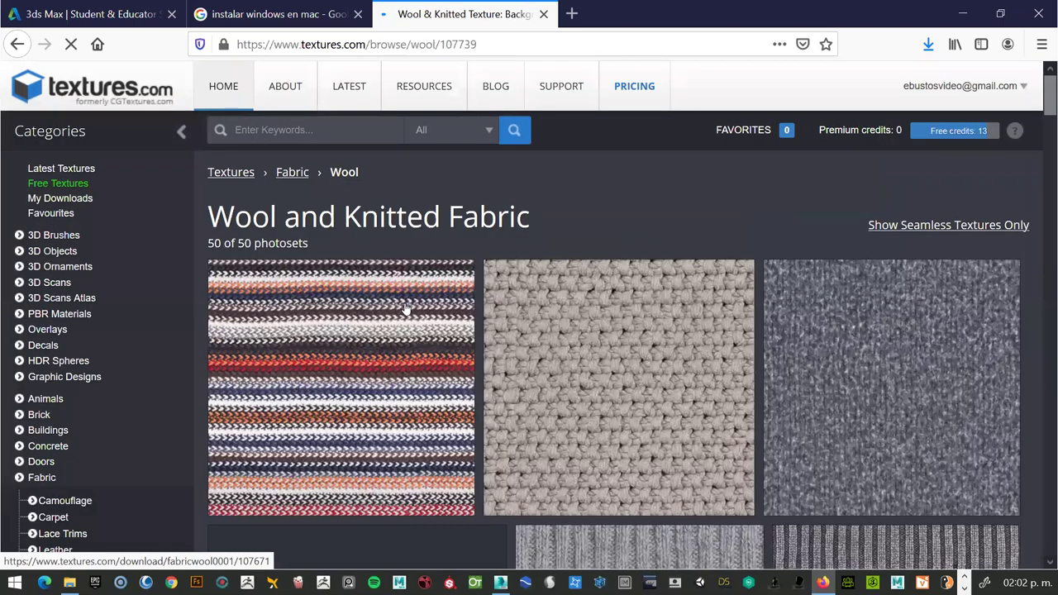
scroll(407, 306, "down", 1)
scroll(404, 307, "down", 1)
scroll(405, 307, "down", 1)
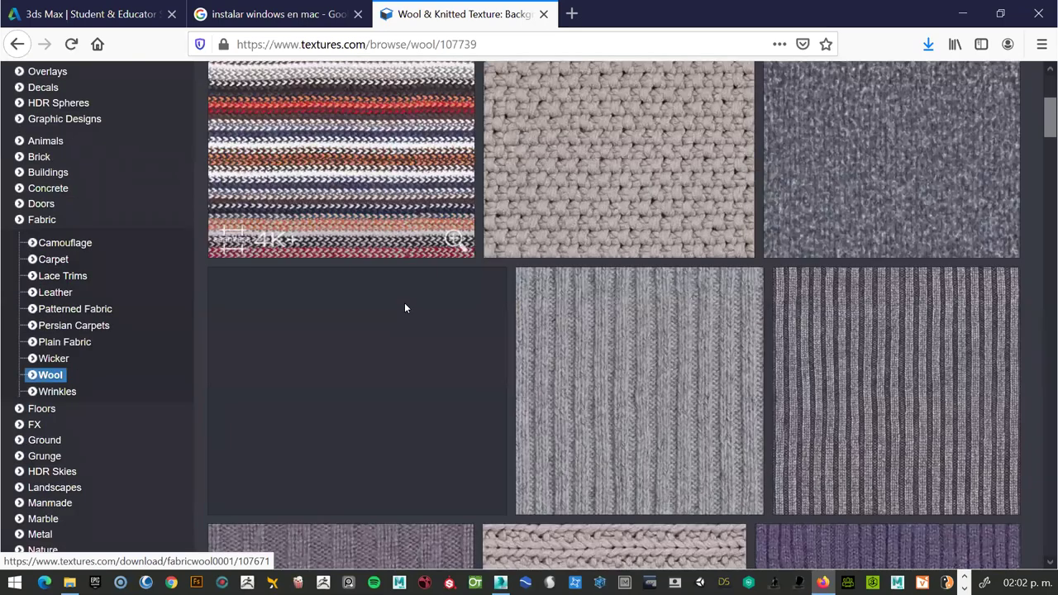
scroll(405, 307, "down", 2)
scroll(404, 304, "down", 4)
scroll(404, 304, "down", 4)
scroll(404, 302, "down", 5)
scroll(405, 307, "down", 3)
scroll(405, 307, "down", 4)
scroll(405, 306, "down", 4)
scroll(404, 307, "up", 5)
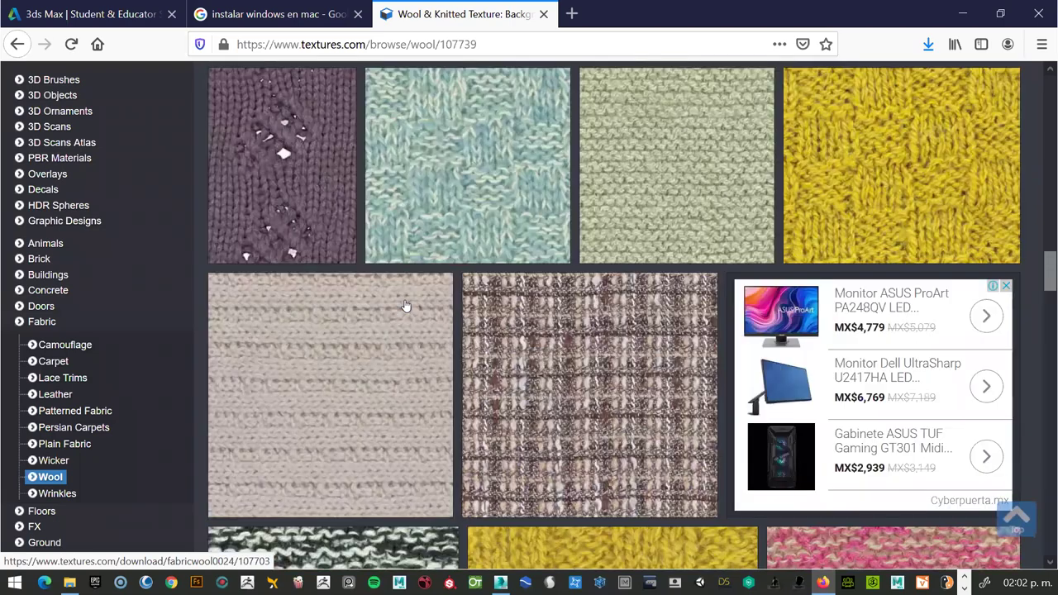
scroll(405, 307, "down", 6)
scroll(405, 308, "down", 3)
scroll(405, 307, "down", 2)
scroll(405, 307, "down", 3)
scroll(405, 307, "down", 4)
scroll(405, 307, "up", 1)
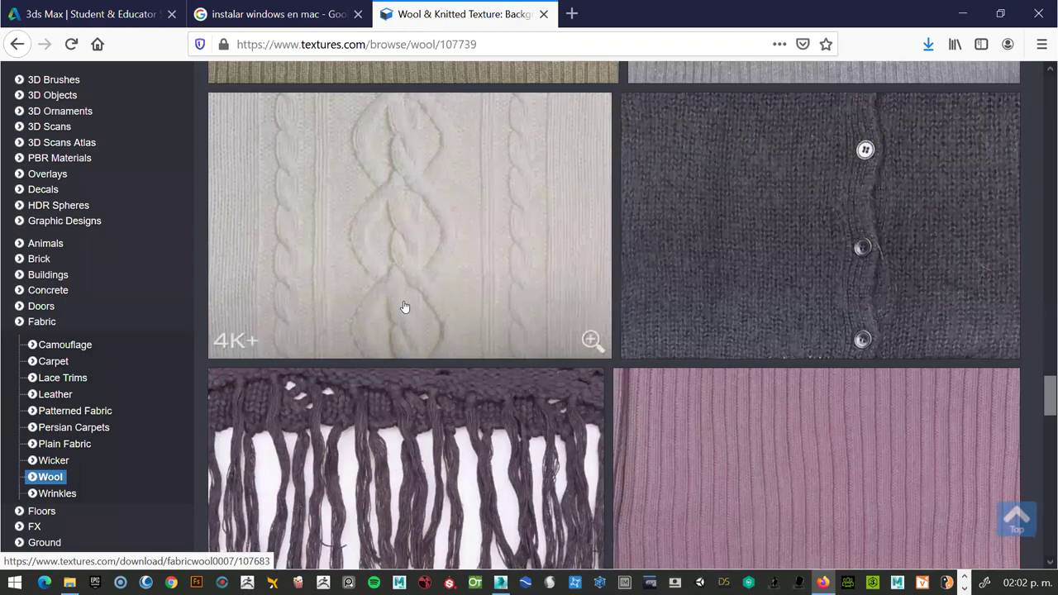
scroll(405, 307, "down", 2)
scroll(405, 308, "down", 5)
scroll(405, 309, "down", 3)
scroll(405, 307, "down", 5)
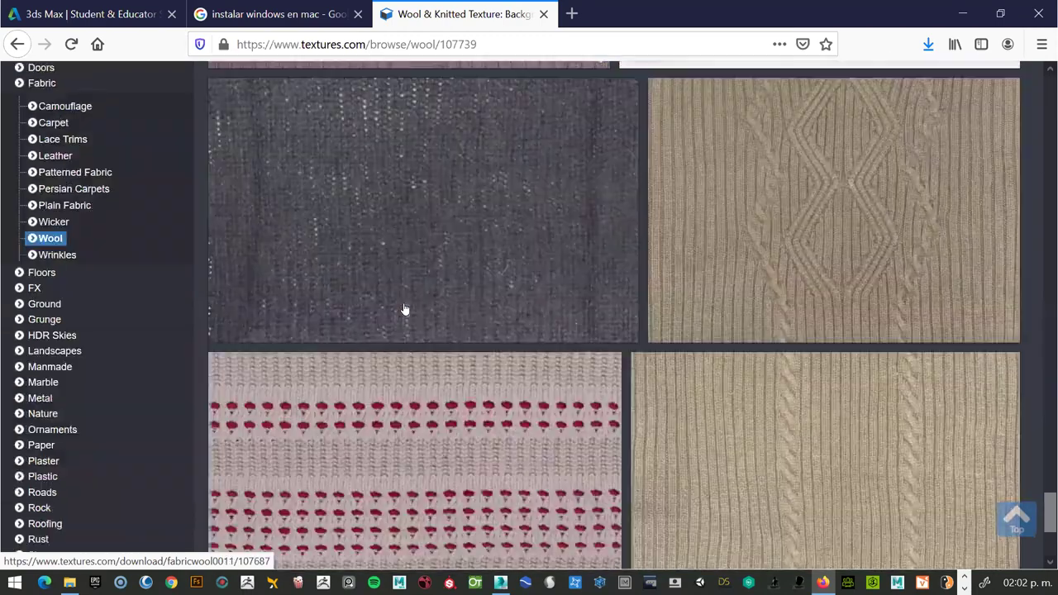
scroll(405, 306, "down", 3)
left_click_drag(1048, 525, 1043, 91)
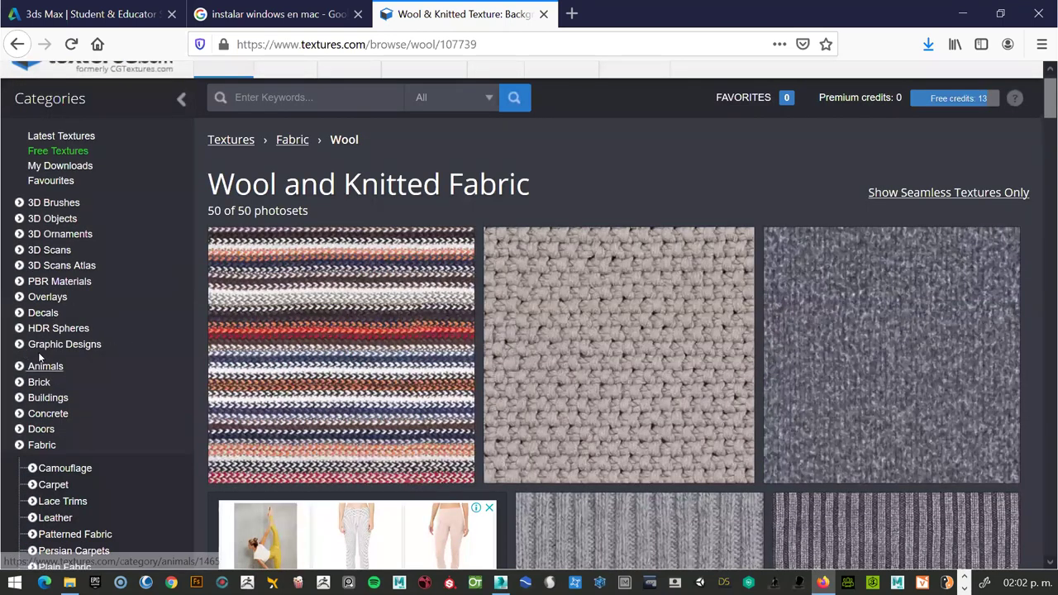
Go back to Fabric, open Leather and pick the tufted leather texture Leather0116.
left_click(295, 143)
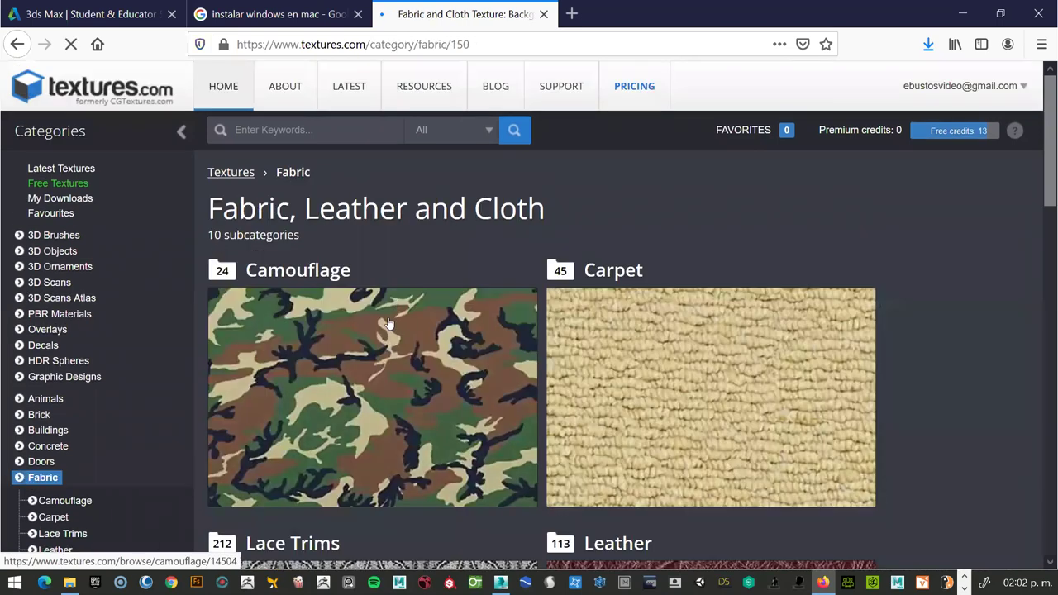
scroll(383, 327, "down", 2)
scroll(383, 327, "down", 1)
scroll(382, 327, "down", 1)
scroll(382, 328, "down", 1)
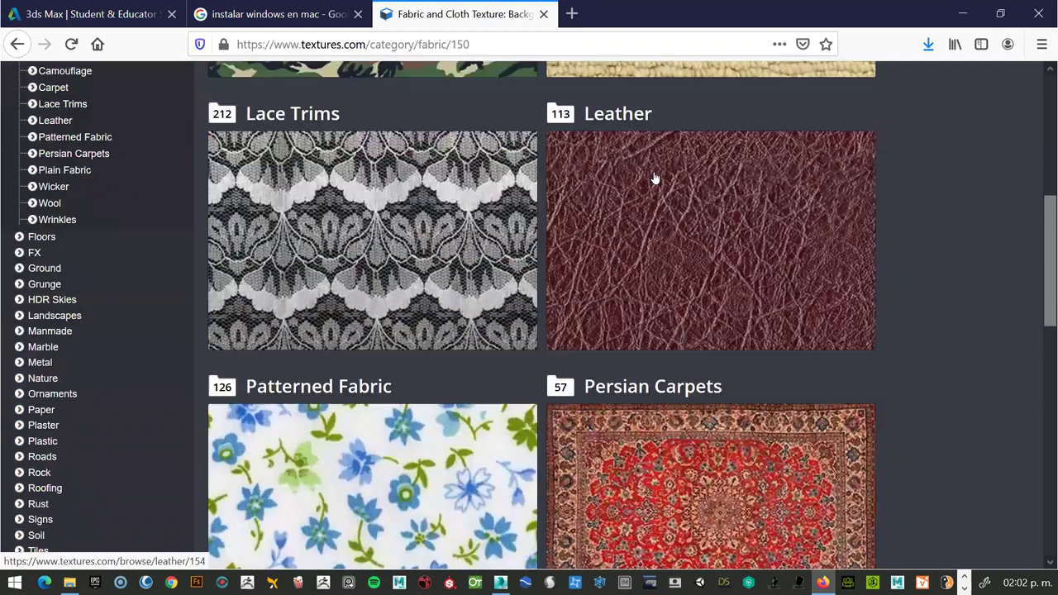
left_click(651, 180)
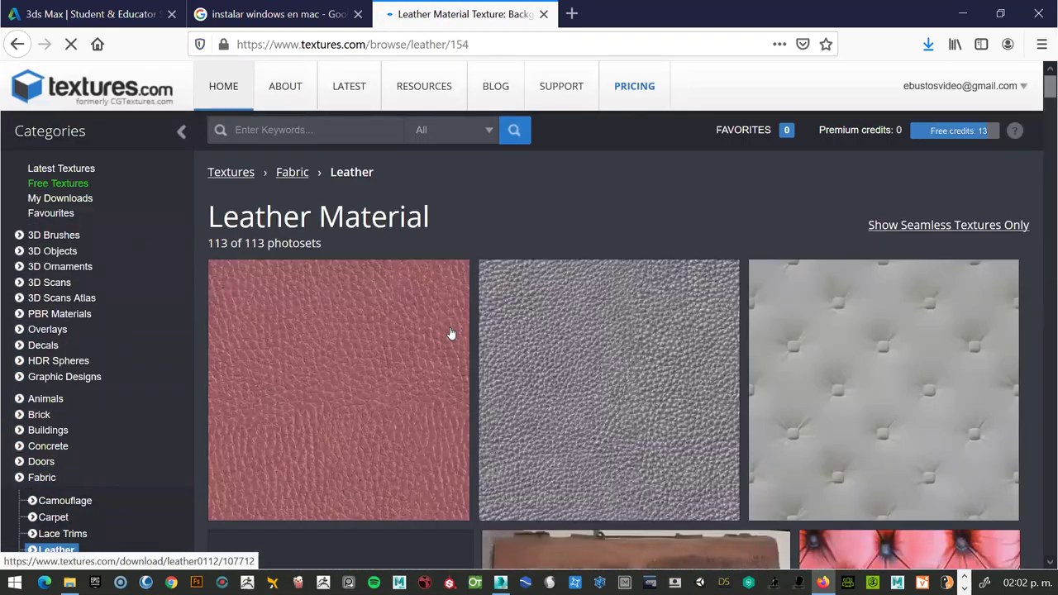
scroll(453, 339, "down", 1)
scroll(831, 286, "down", 1)
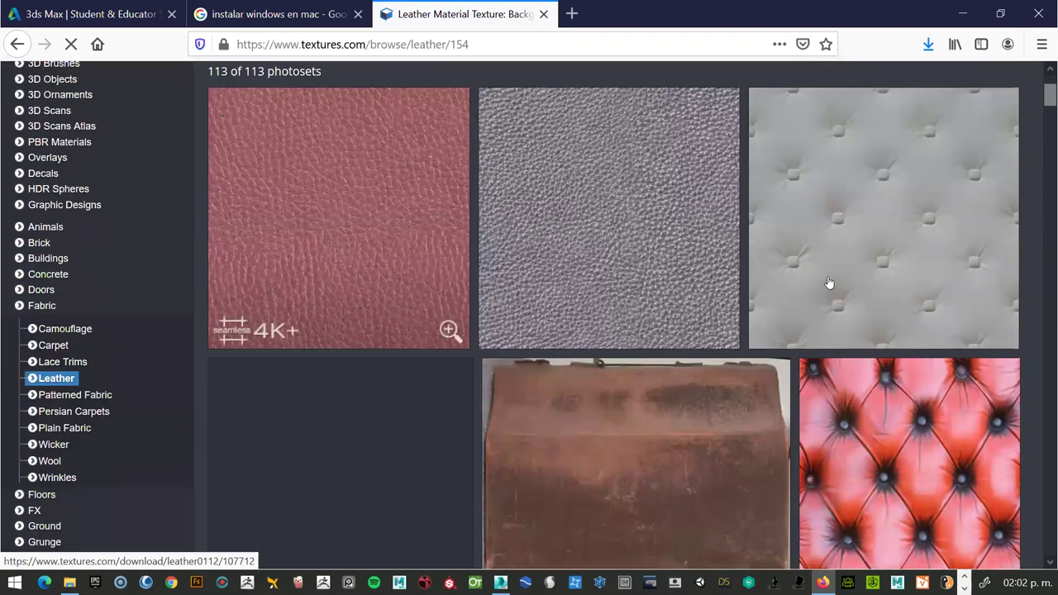
left_click(869, 260)
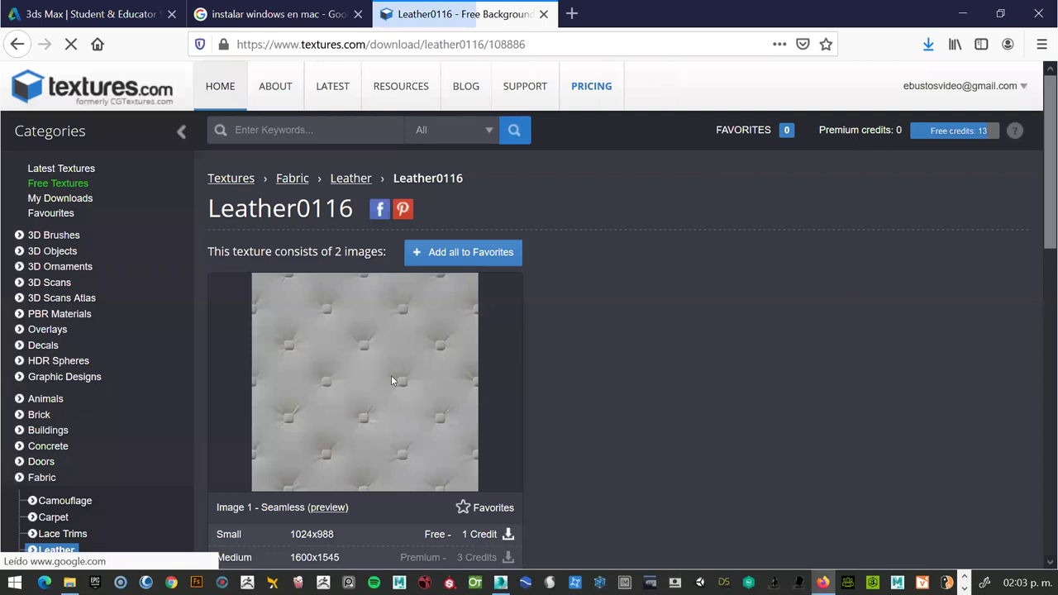
Download the small 1024x988 seamless image as TexturesCom_Leather0116_2_seamless_S.jpg.
scroll(491, 366, "down", 2)
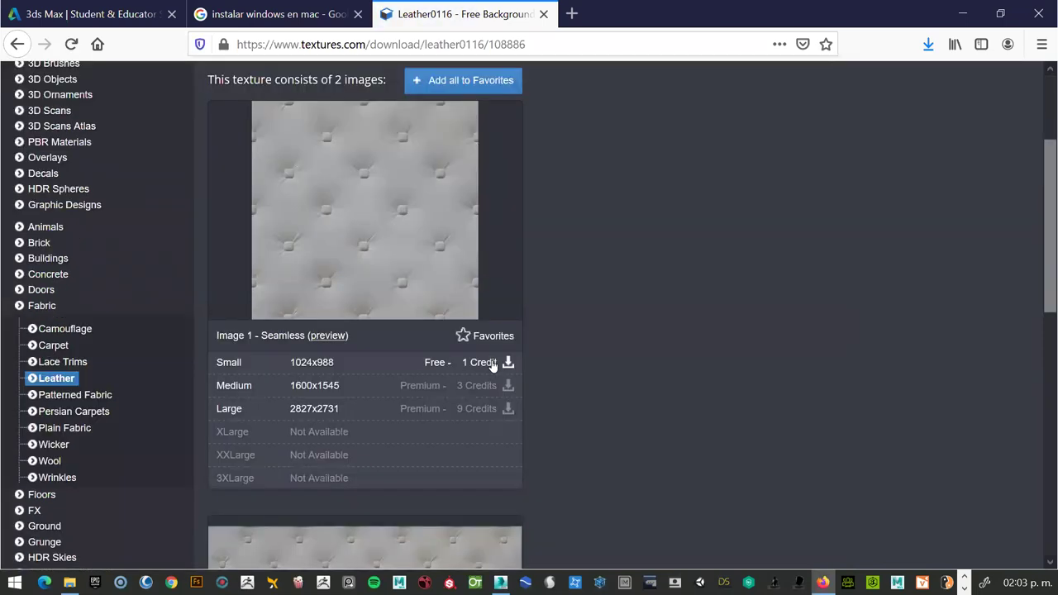
left_click(493, 365)
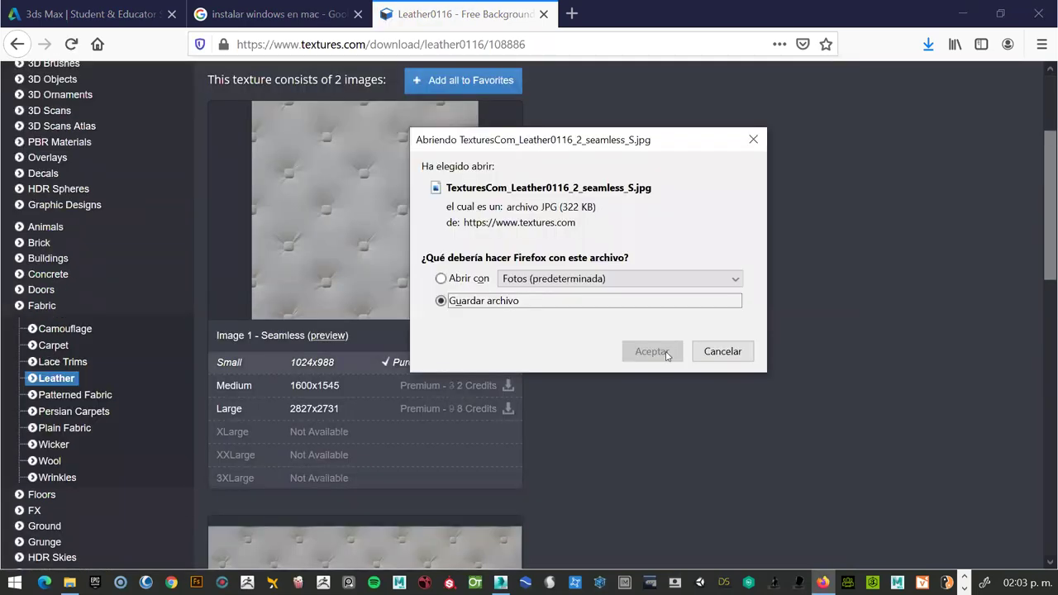
left_click(651, 351)
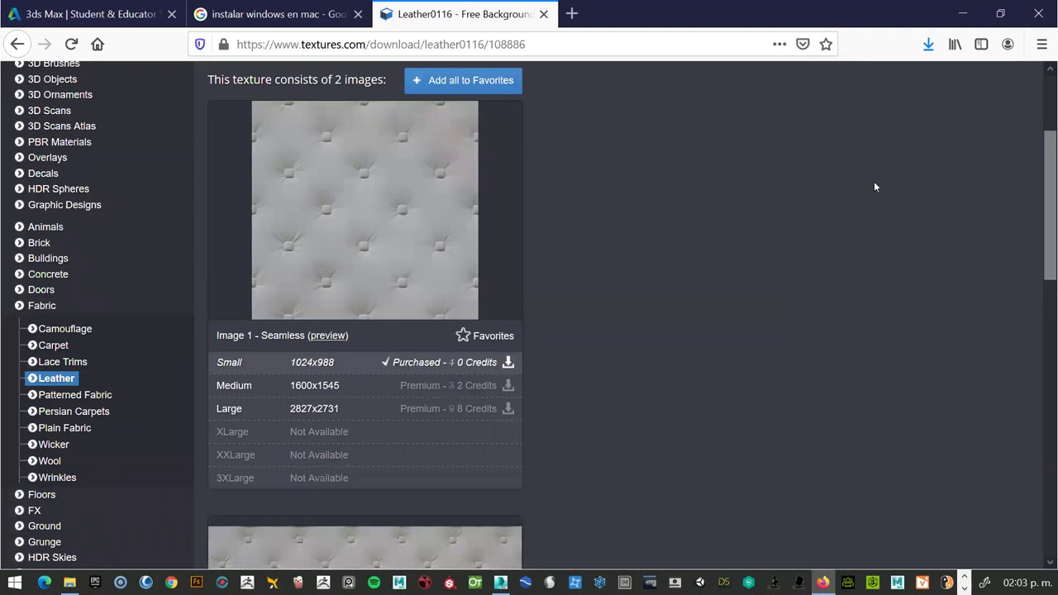
scroll(870, 184, "up", 3)
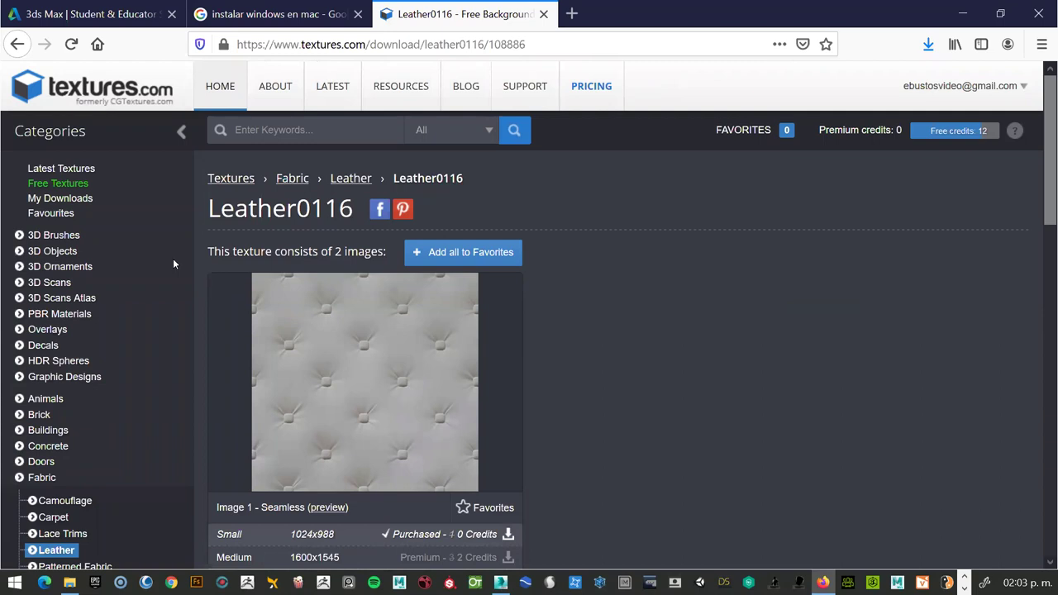
scroll(70, 242, "down", 1)
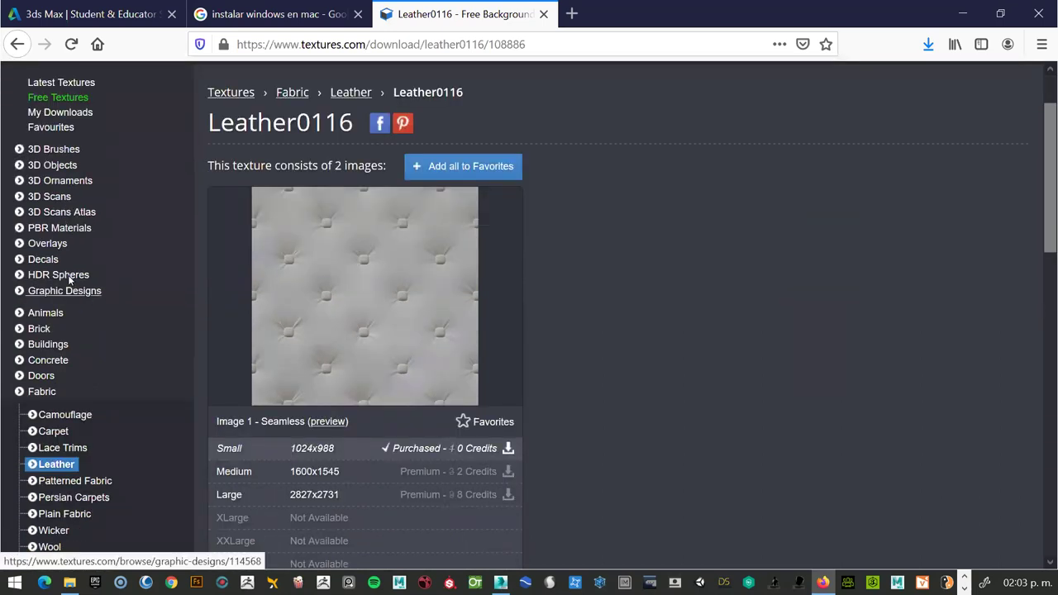
scroll(70, 276, "down", 2)
scroll(73, 281, "down", 2)
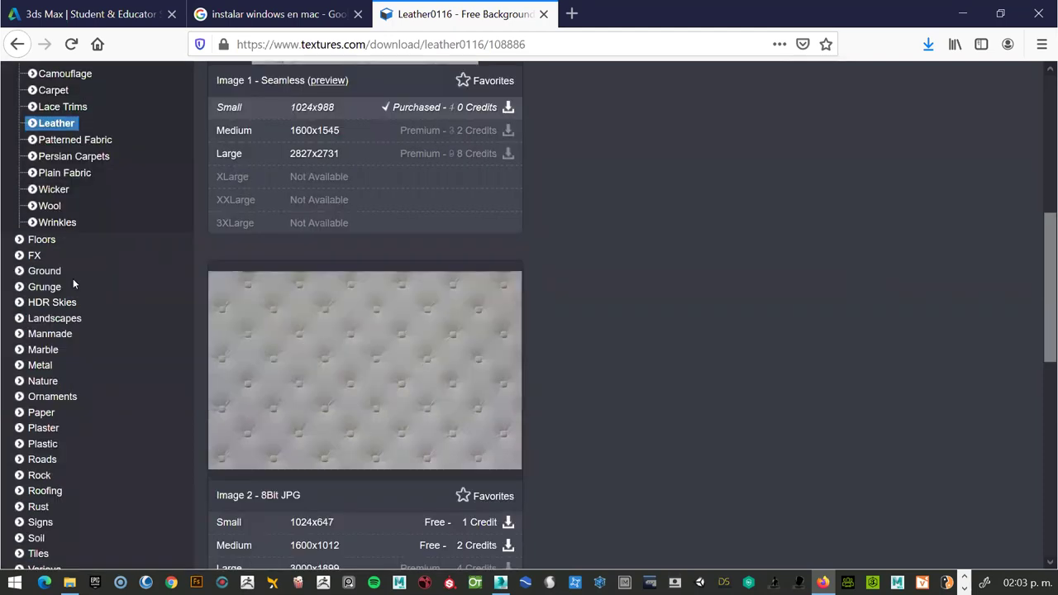
Browse the Floors, Streets and Pavement category and open Portuguese Tiles.
left_click(43, 237)
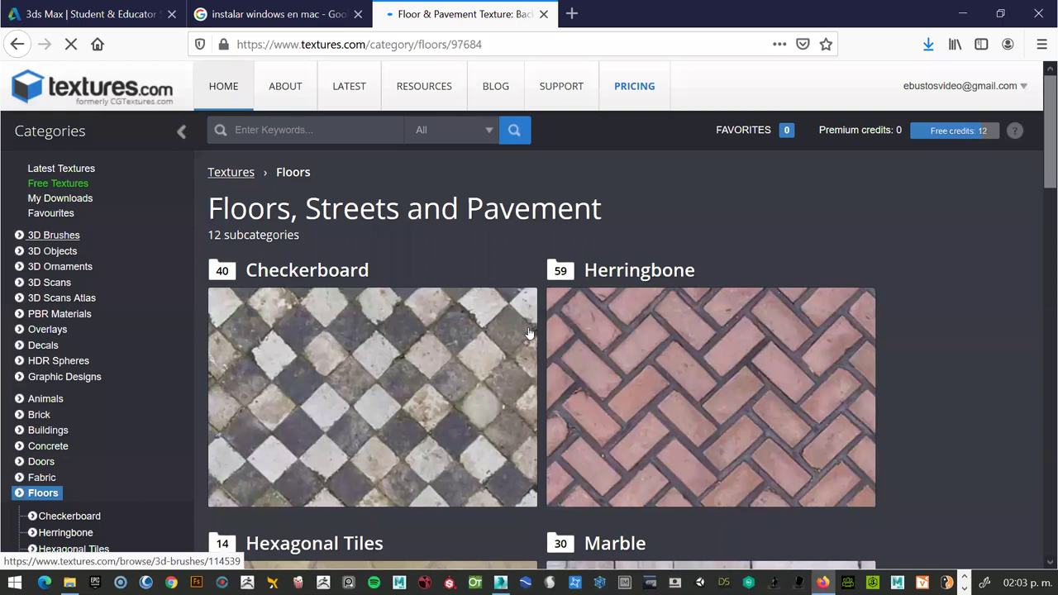
scroll(529, 333, "down", 2)
scroll(526, 338, "down", 2)
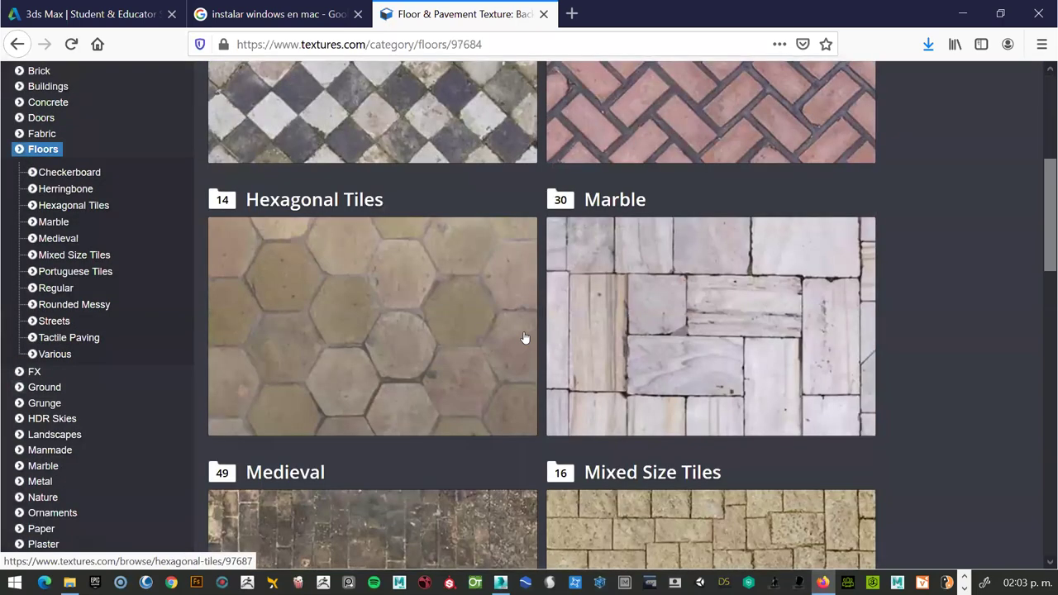
scroll(524, 338, "down", 5)
scroll(524, 338, "down", 4)
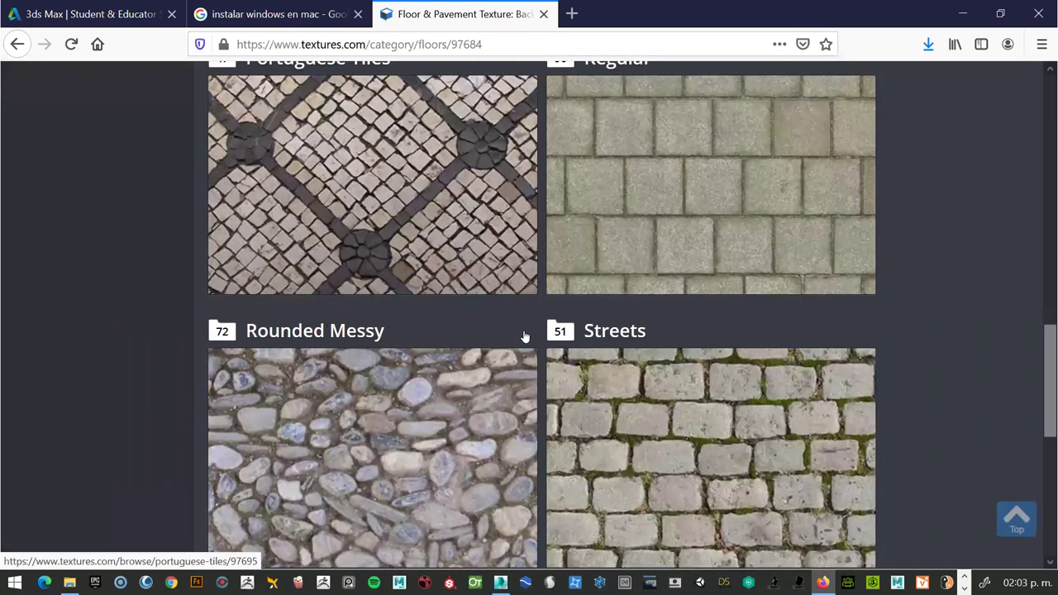
scroll(524, 338, "down", 1)
scroll(524, 338, "down", 3)
scroll(524, 337, "down", 2)
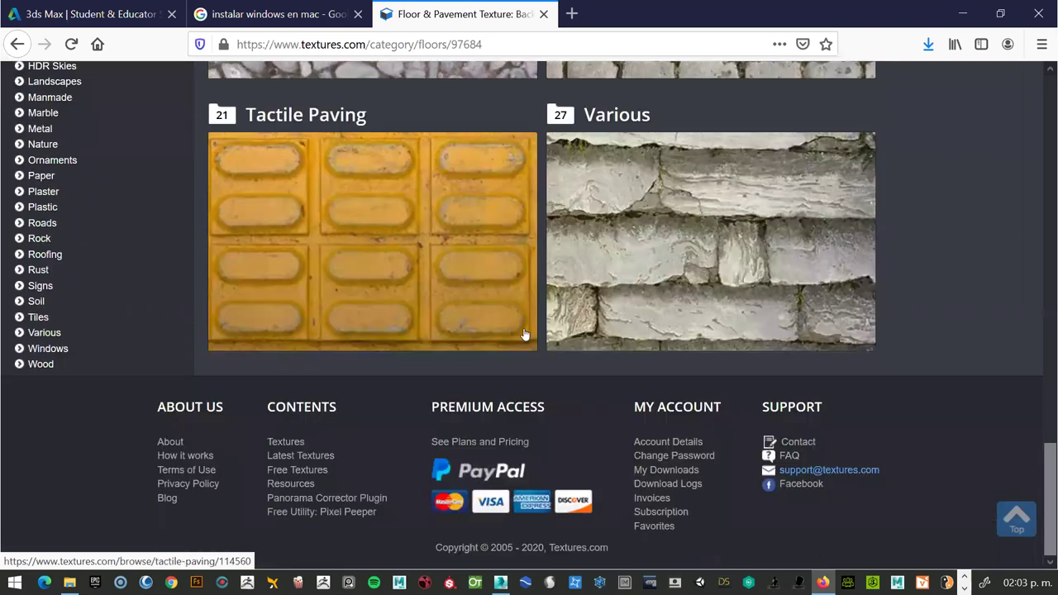
scroll(524, 337, "up", 6)
scroll(462, 330, "up", 1)
scroll(457, 324, "up", 2)
left_click(457, 324)
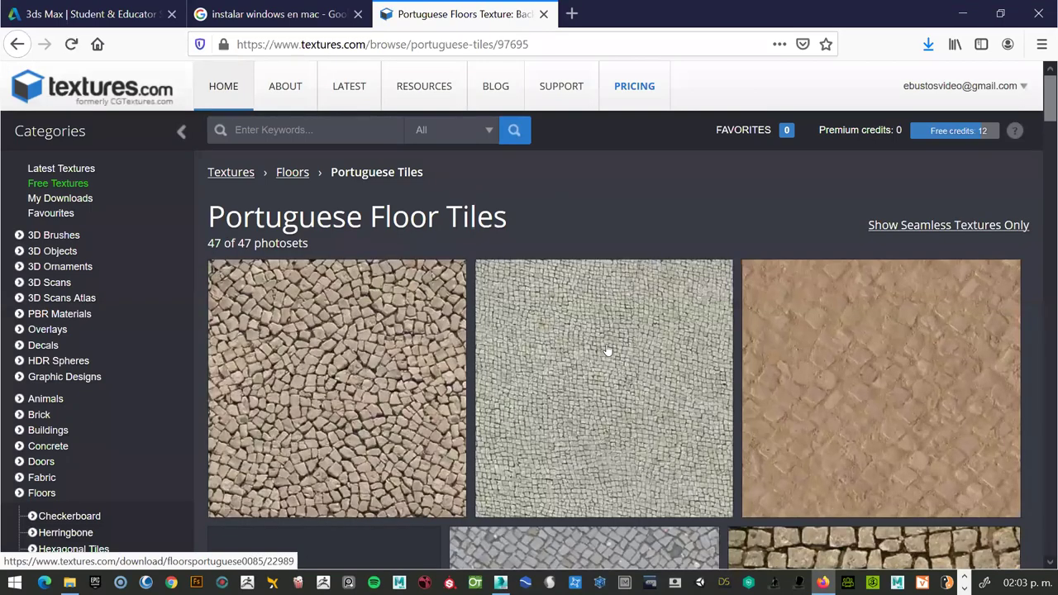
Scroll the Portuguese Tiles gallery and open the blue-and-white hexagon texture FloorsPortuguese0056.
scroll(608, 351, "down", 1)
scroll(607, 351, "down", 3)
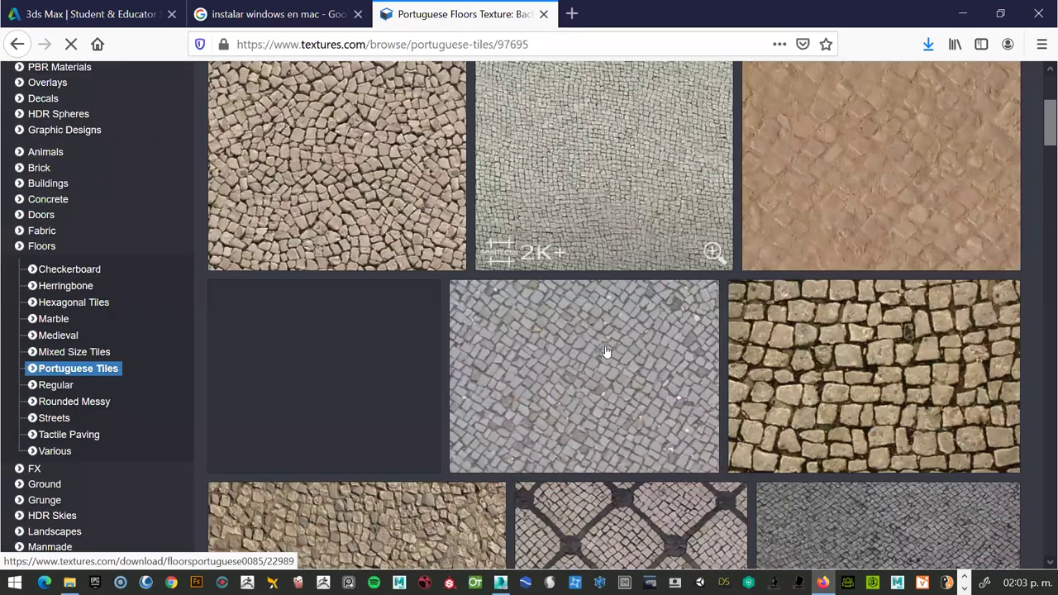
scroll(608, 350, "down", 2)
scroll(605, 352, "down", 3)
scroll(604, 352, "down", 3)
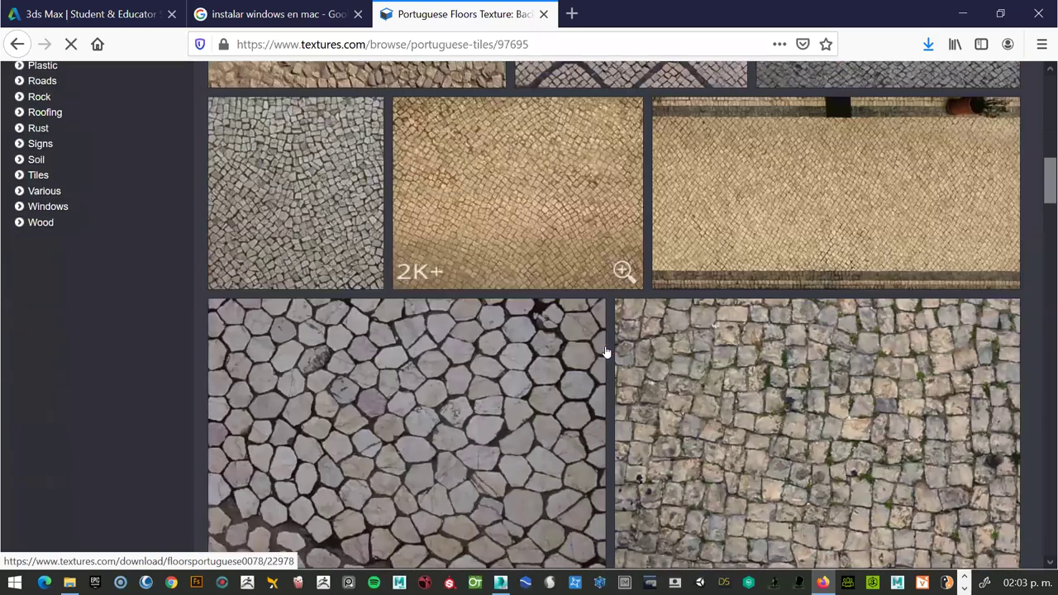
scroll(605, 351, "down", 1)
scroll(605, 351, "down", 2)
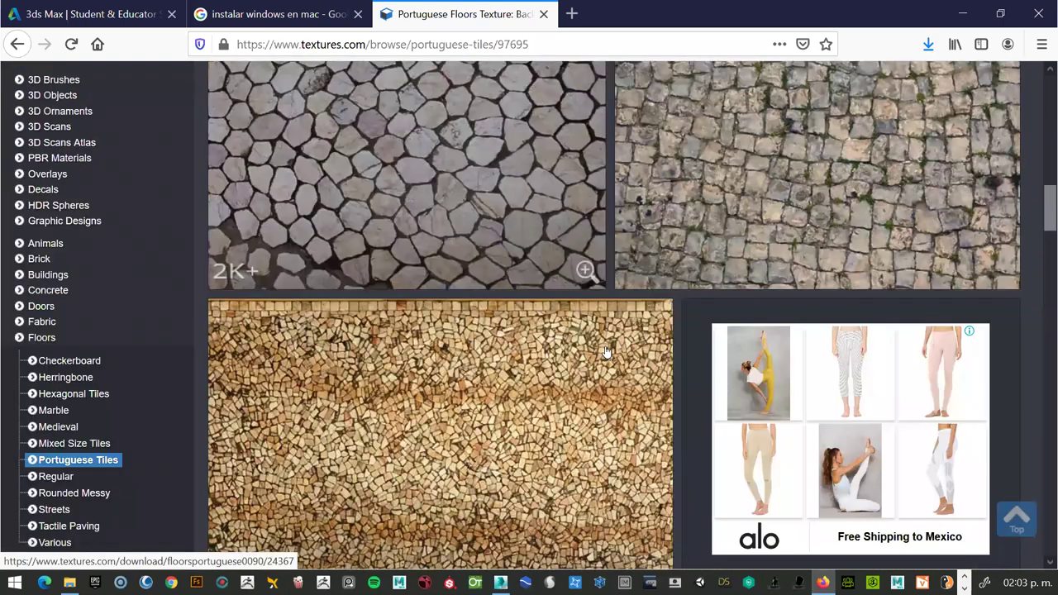
scroll(605, 352, "down", 5)
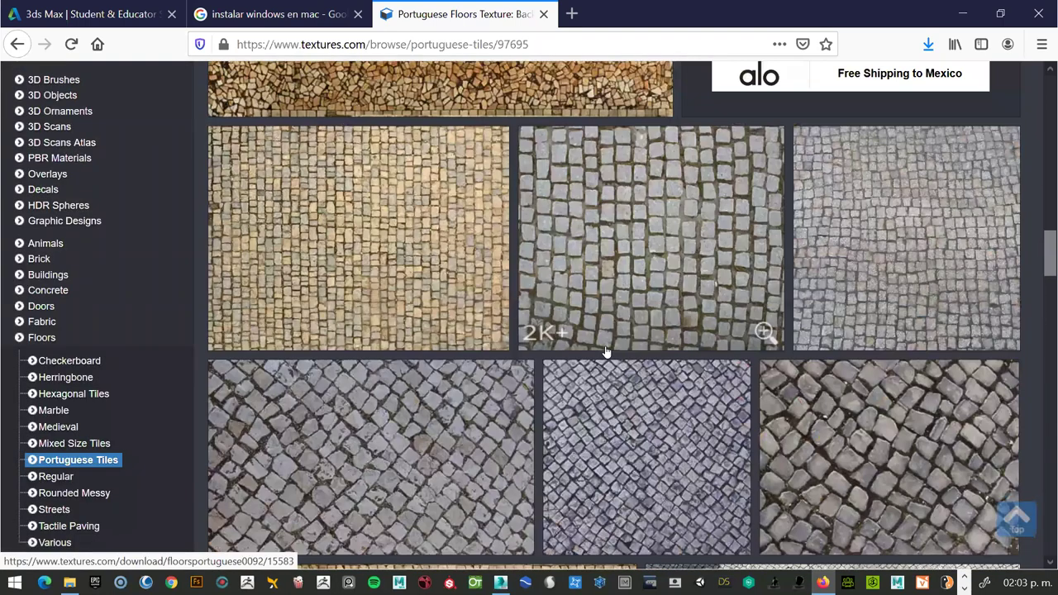
scroll(605, 352, "down", 2)
scroll(605, 351, "down", 3)
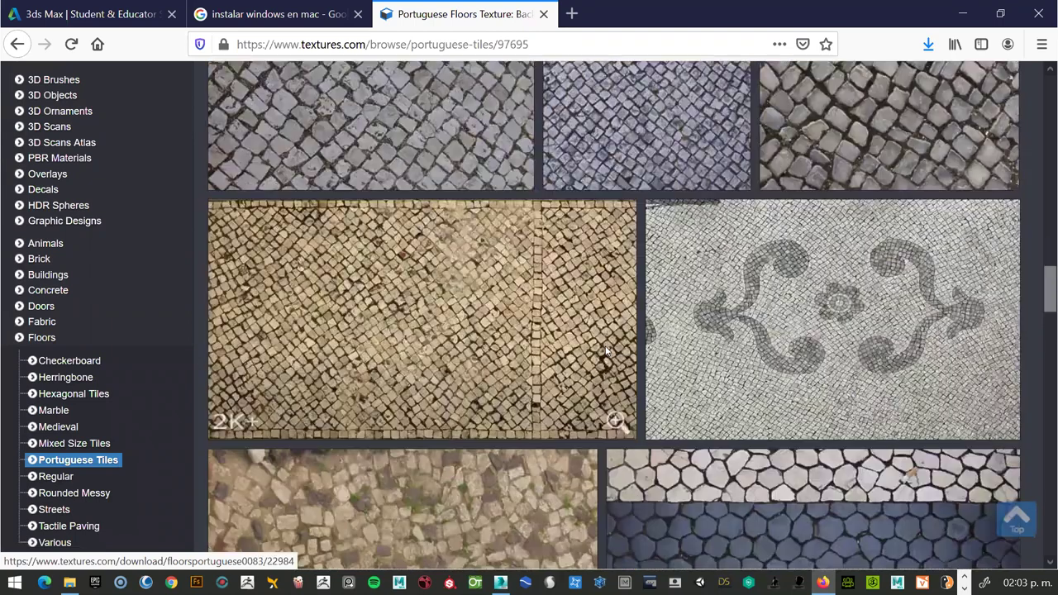
scroll(605, 353, "down", 5)
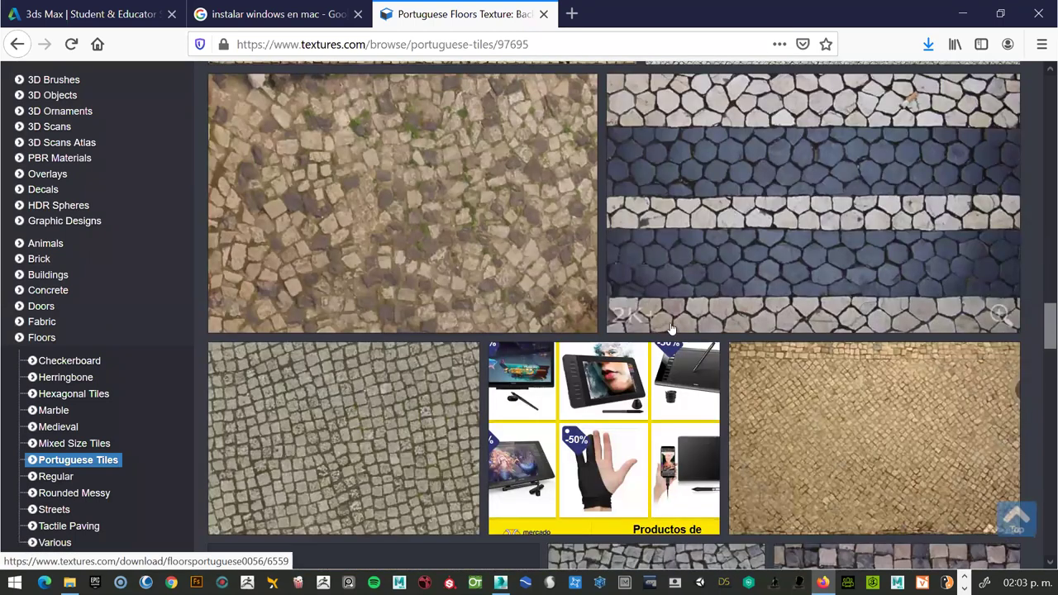
left_click(724, 300)
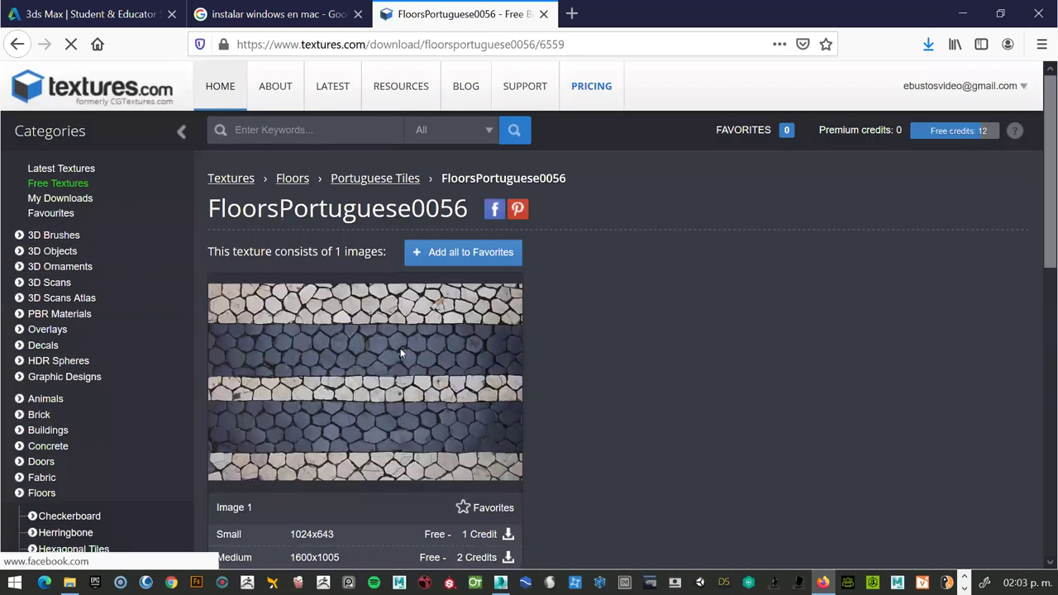
Download the small 1024x643 image as TexturesCom_FloorsPortuguese0056_S.jpg.
scroll(469, 370, "down", 3)
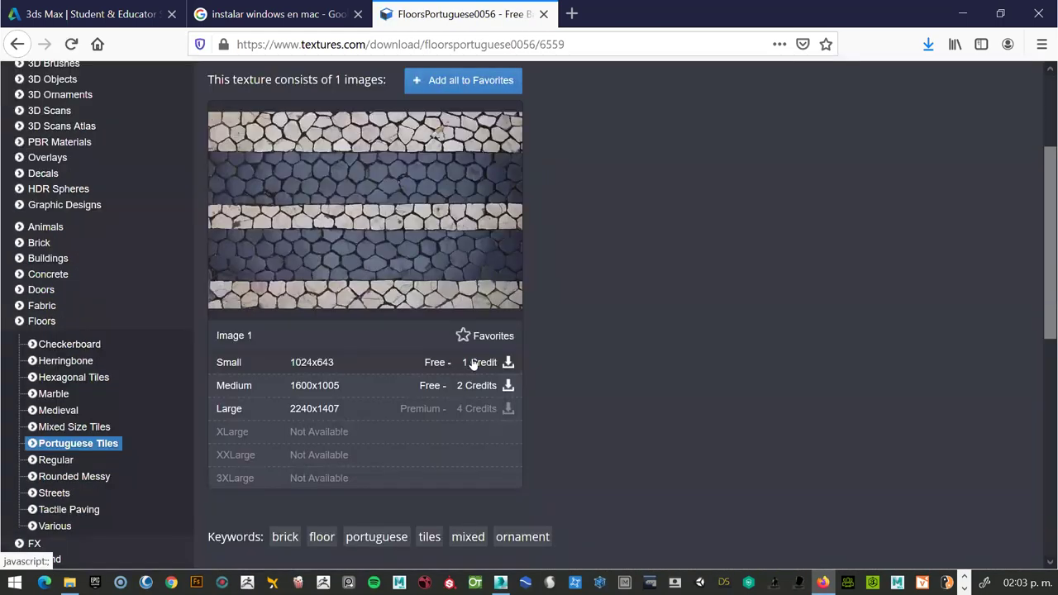
left_click(472, 365)
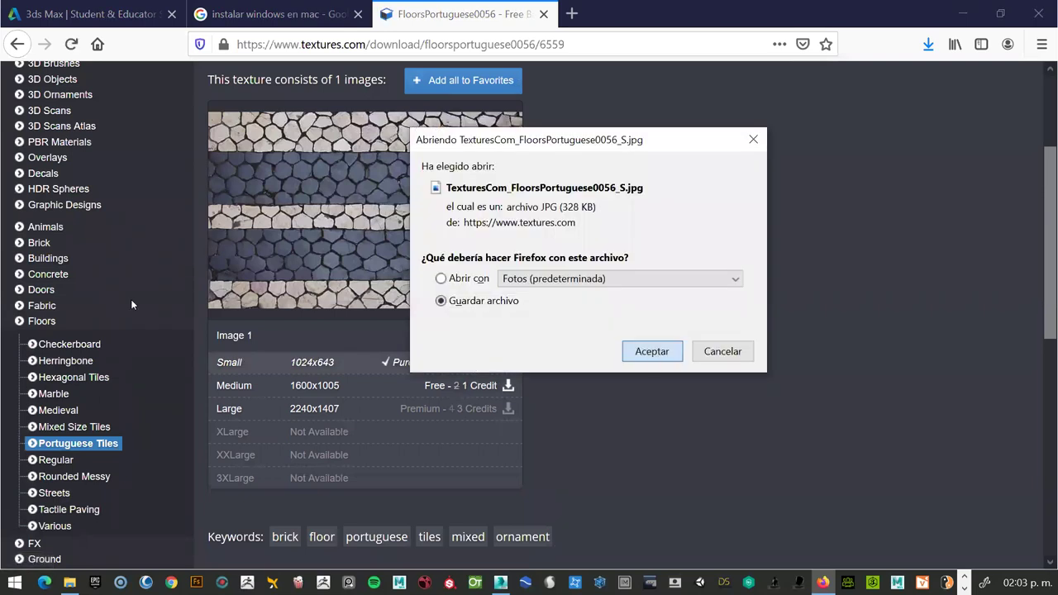
key("Return")
scroll(136, 298, "up", 2)
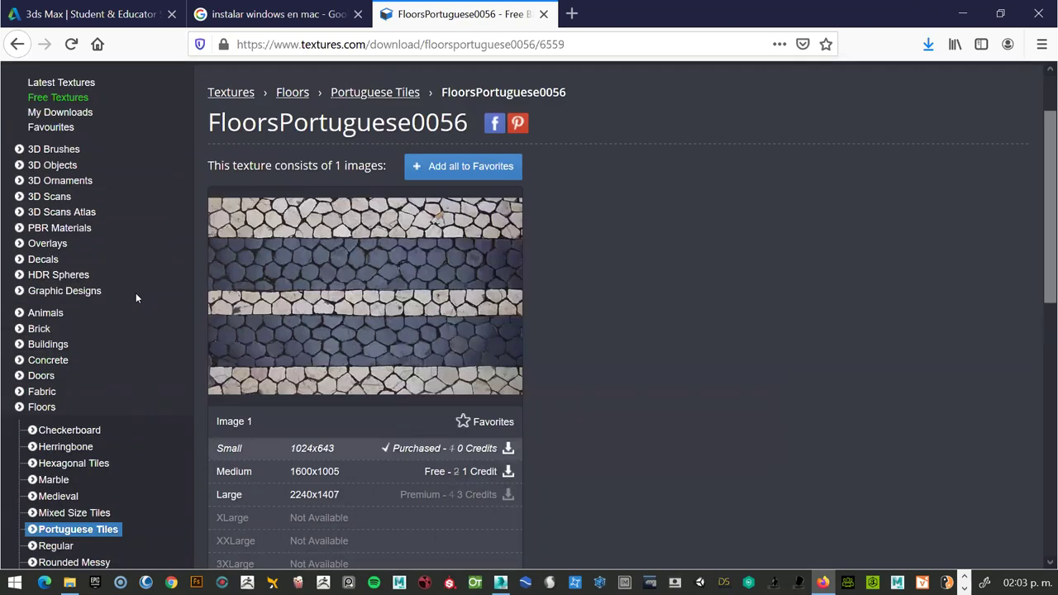
scroll(136, 297, "up", 2)
scroll(135, 300, "down", 5)
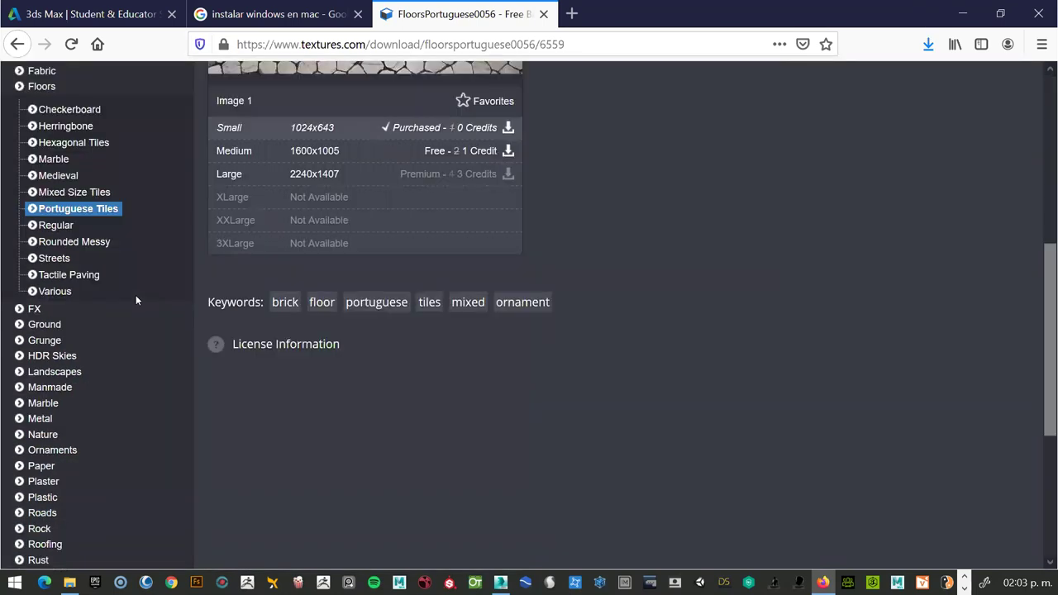
scroll(69, 381, "down", 2)
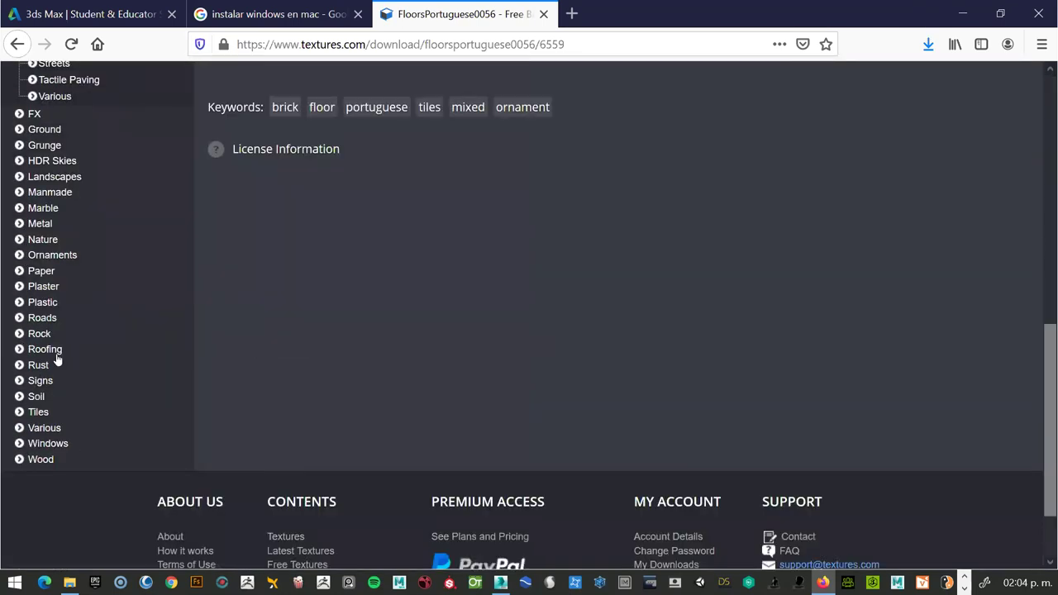
Open the Wood texture category on Textures.com and browse its subcategories.
left_click(39, 461)
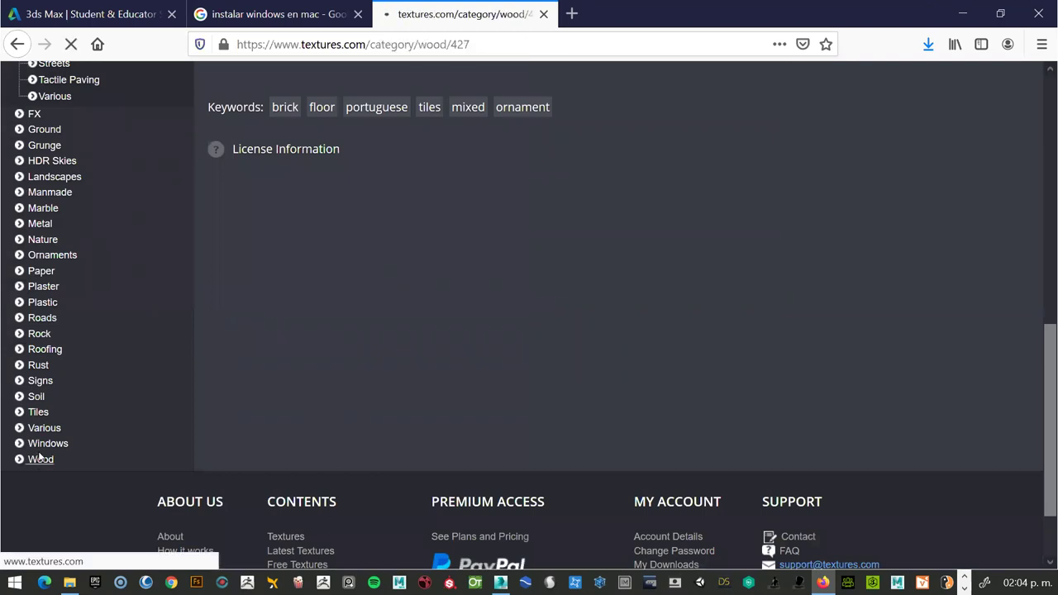
scroll(395, 350, "down", 5)
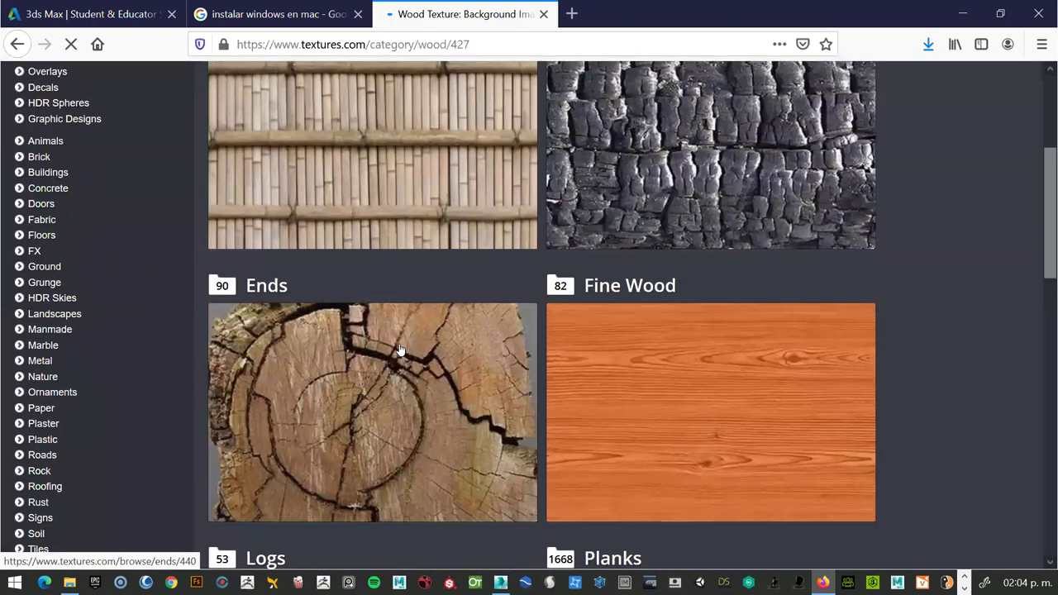
scroll(583, 263, "down", 2)
scroll(578, 297, "down", 3)
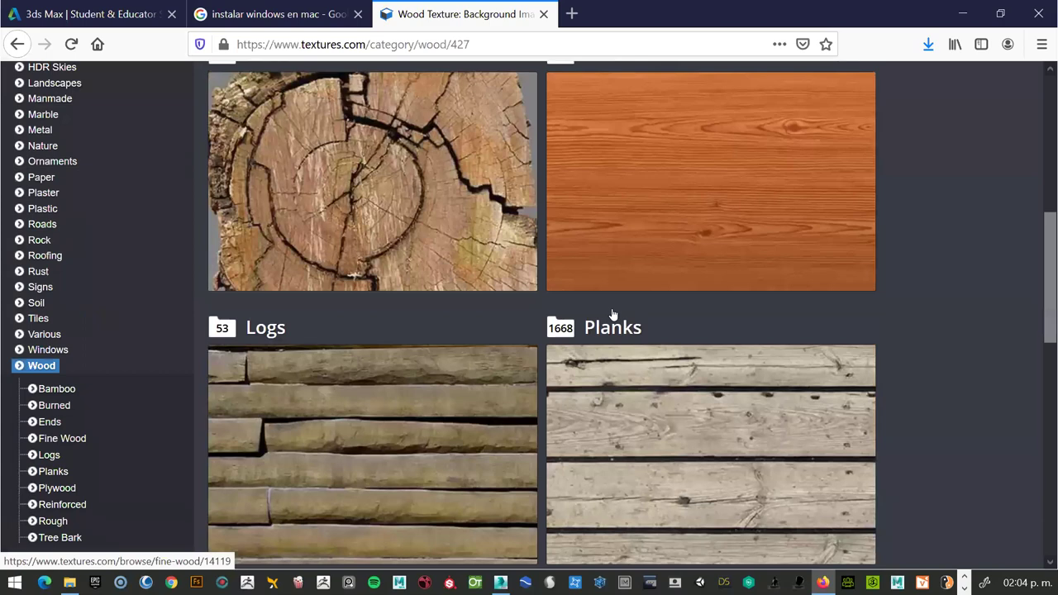
scroll(495, 354, "up", 5)
scroll(493, 344, "up", 4)
scroll(492, 344, "down", 4)
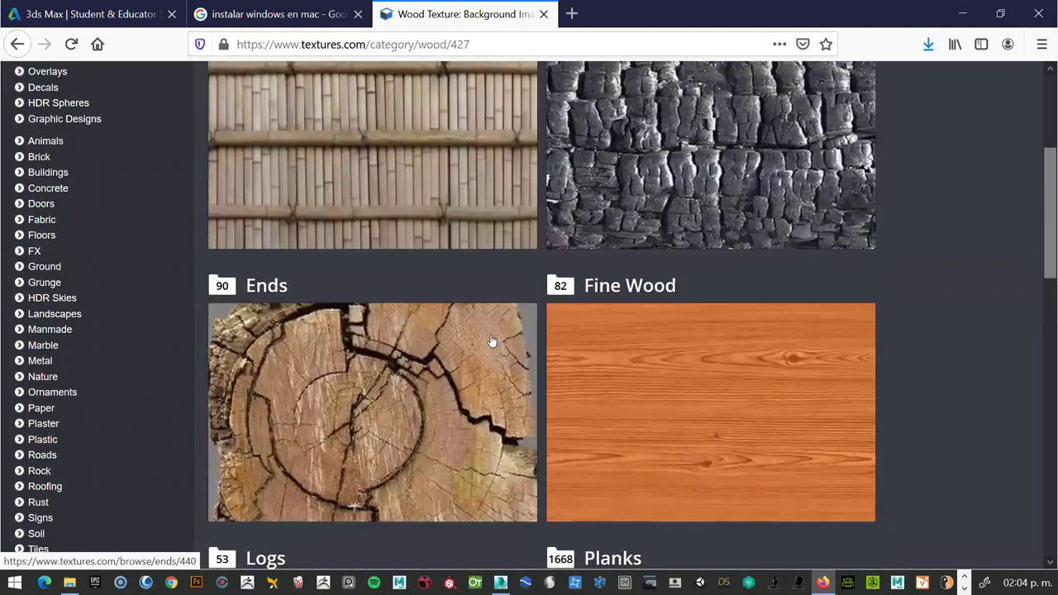
scroll(492, 343, "down", 8)
scroll(492, 343, "down", 8)
scroll(491, 342, "down", 3)
scroll(491, 341, "down", 3)
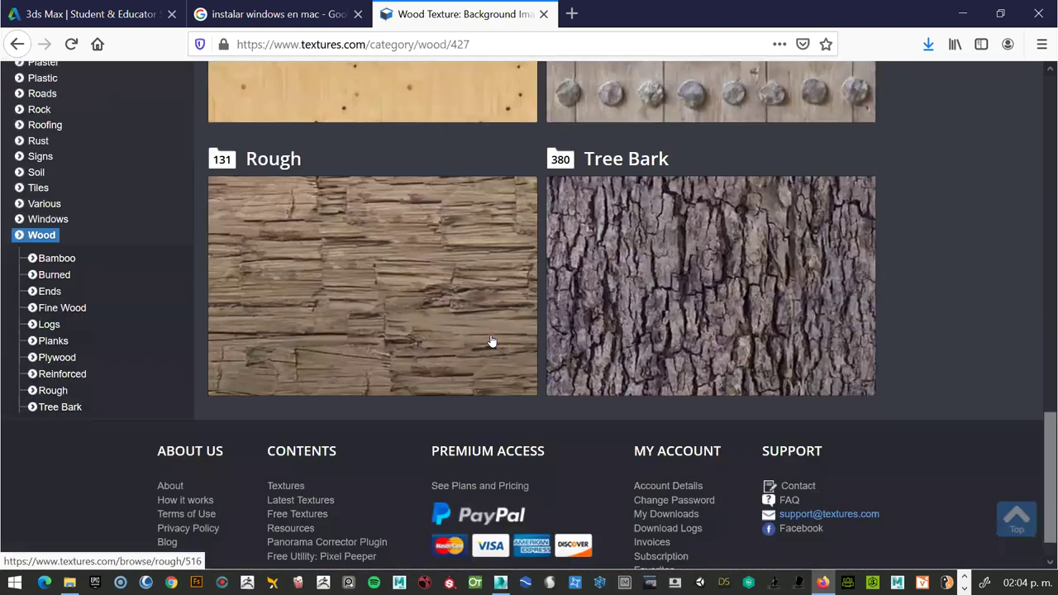
scroll(510, 316, "up", 10)
scroll(537, 289, "up", 4)
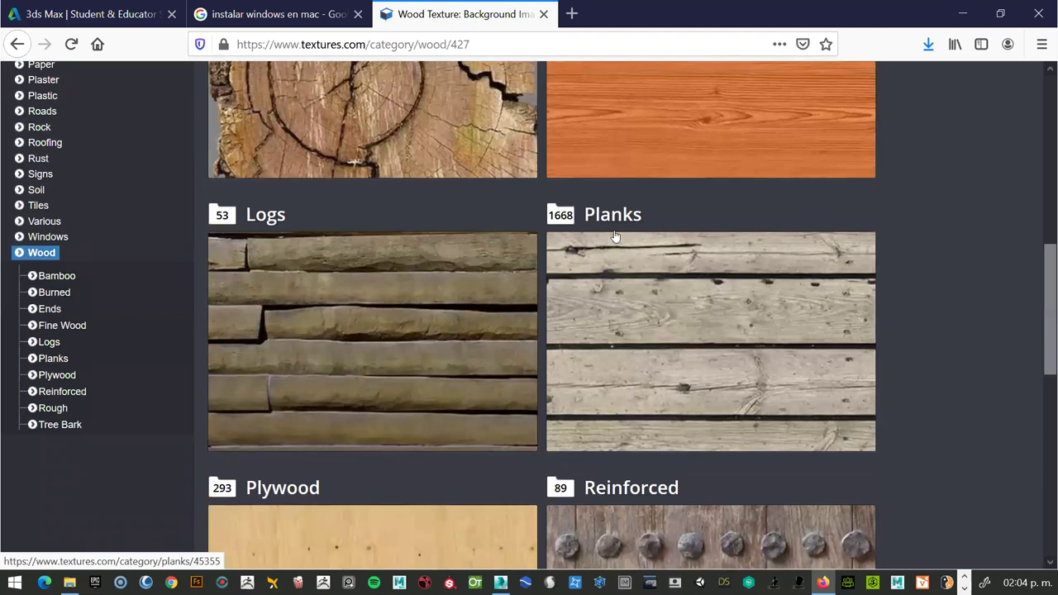
scroll(611, 237, "up", 2)
Open the Fine Wood gallery and look over its 82 wood grain photosets.
left_click(610, 235)
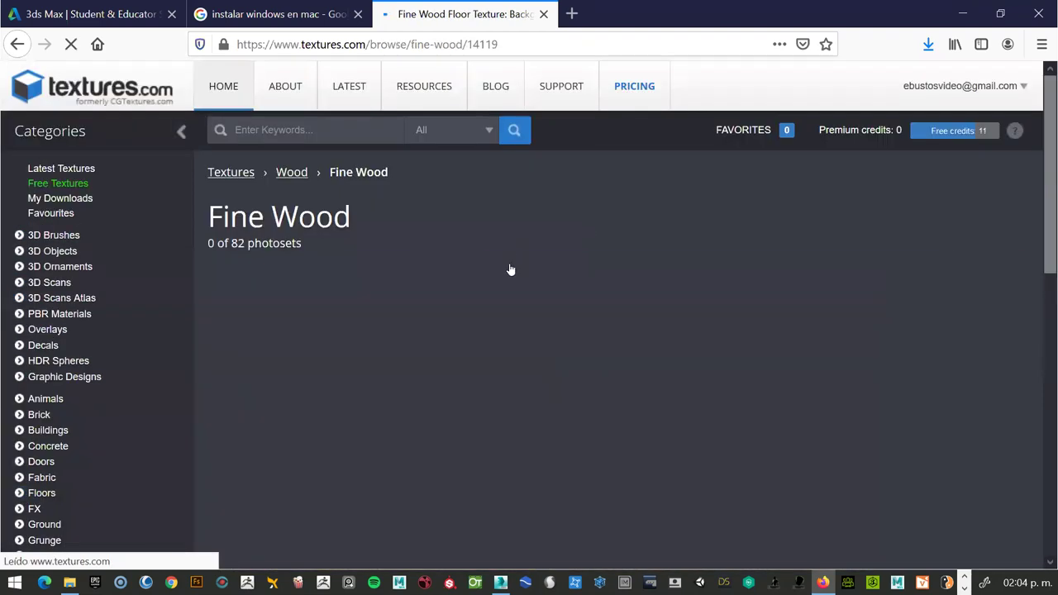
scroll(510, 270, "down", 3)
scroll(510, 265, "down", 2)
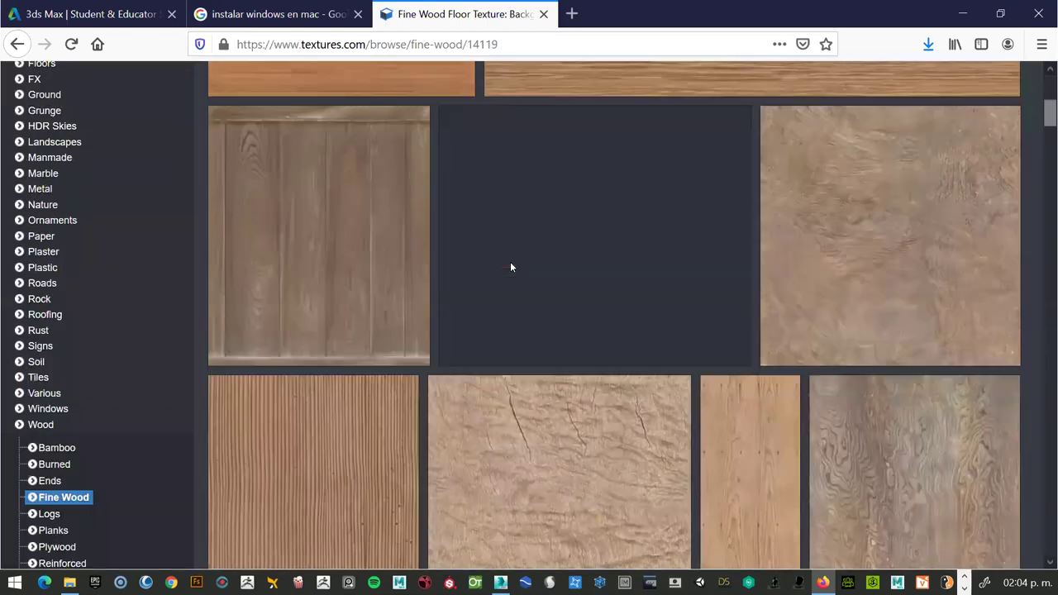
scroll(512, 261, "up", 1)
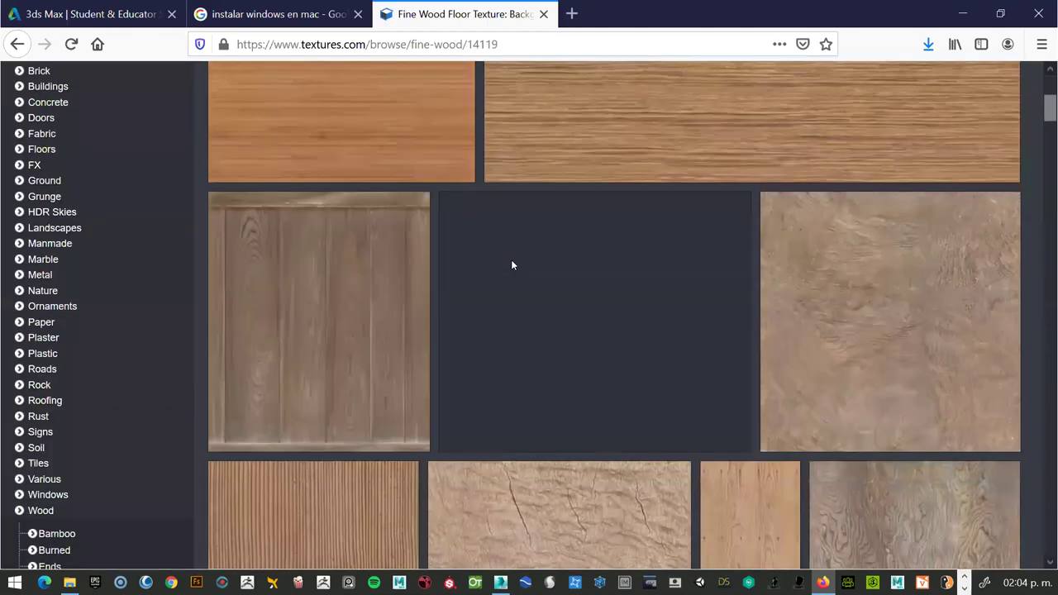
Download and save the small seamless WoodFine0082 wood boards image.
left_click(376, 291)
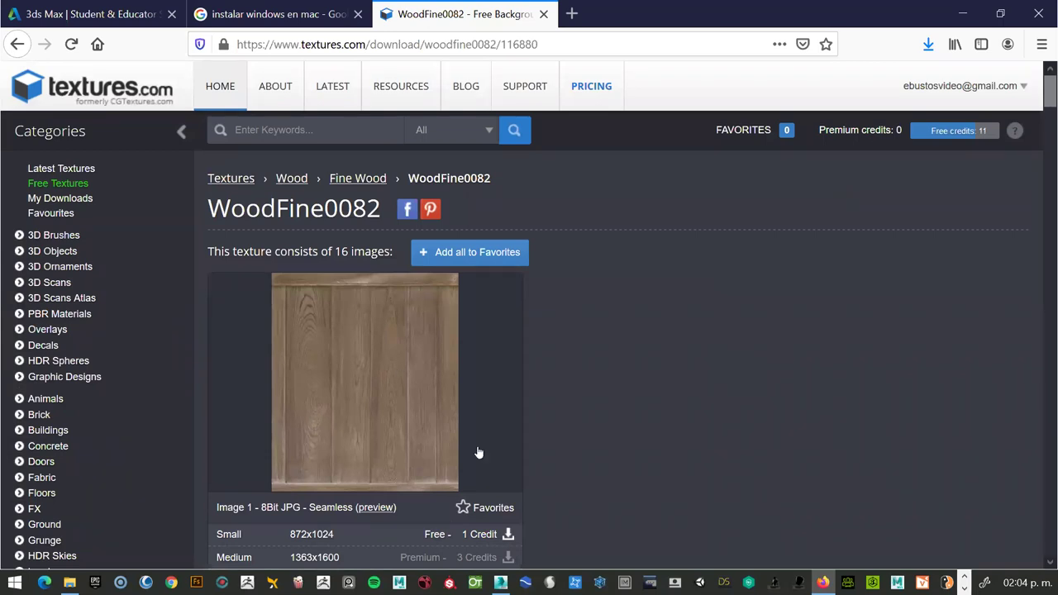
scroll(479, 451, "down", 2)
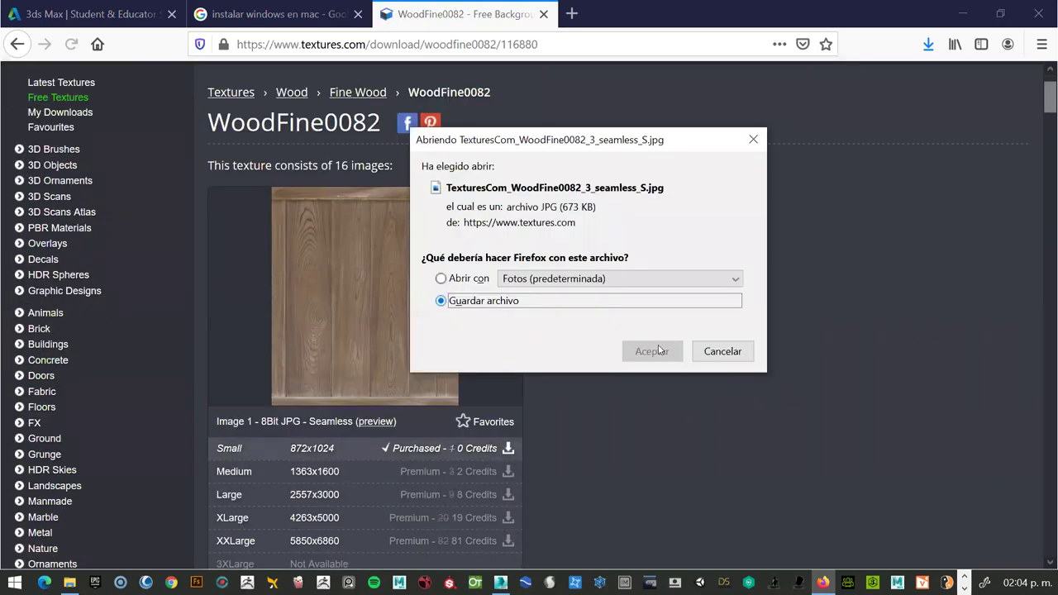
left_click(658, 349)
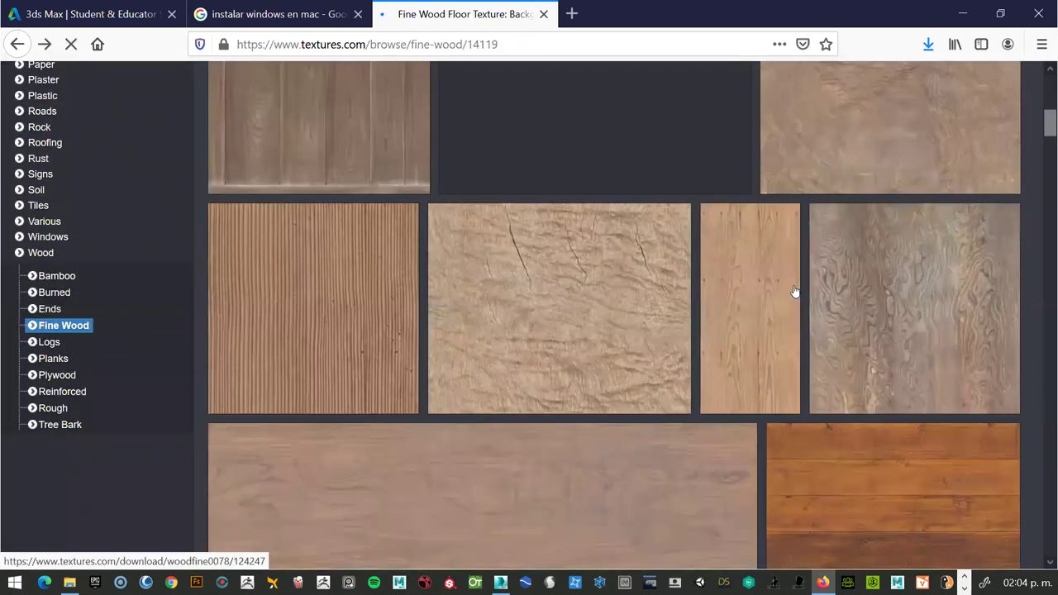
Download and save the small 1024x1024 seamless WoodFine0077 image.
scroll(793, 291, "down", 2)
scroll(881, 255, "down", 3)
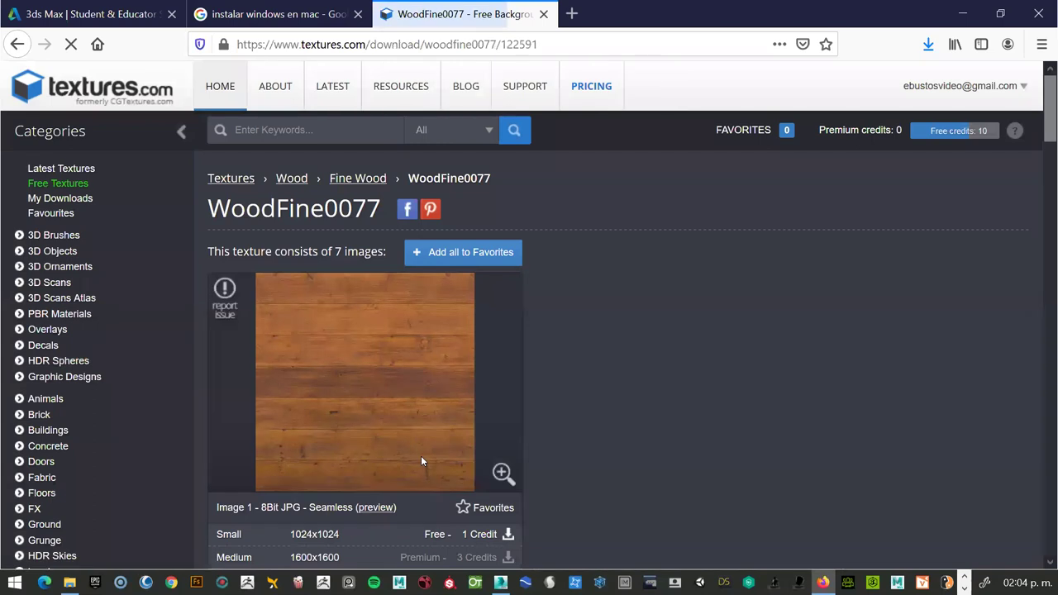
left_click(464, 537)
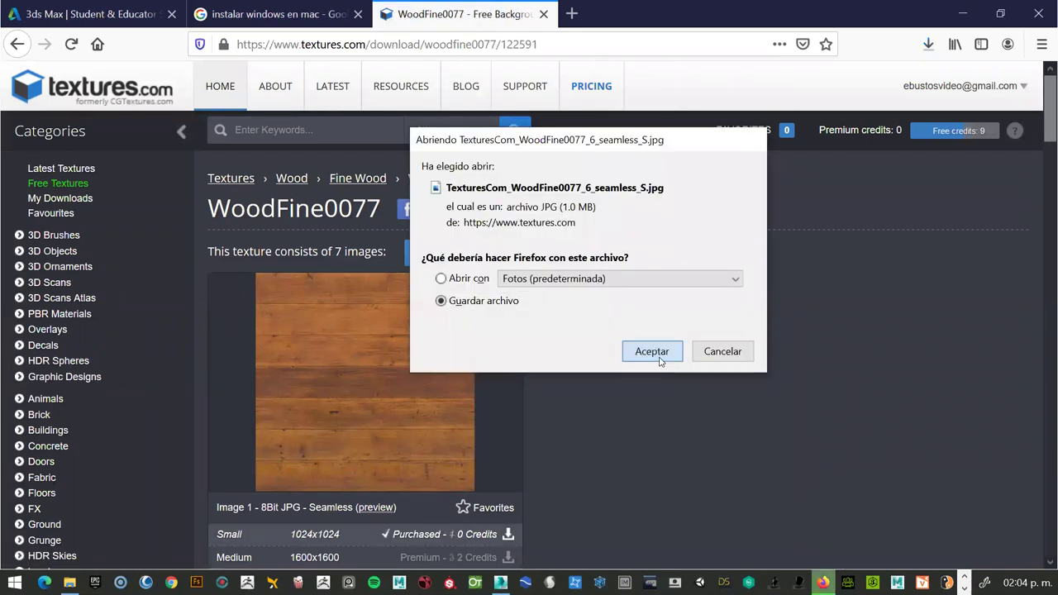
key("Return")
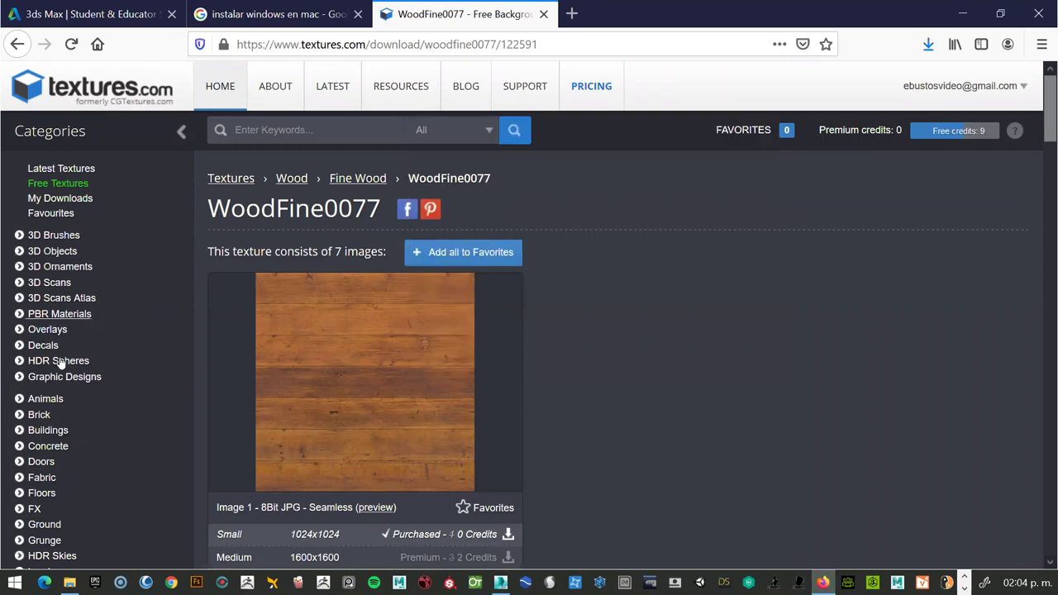
scroll(60, 361, "down", 2)
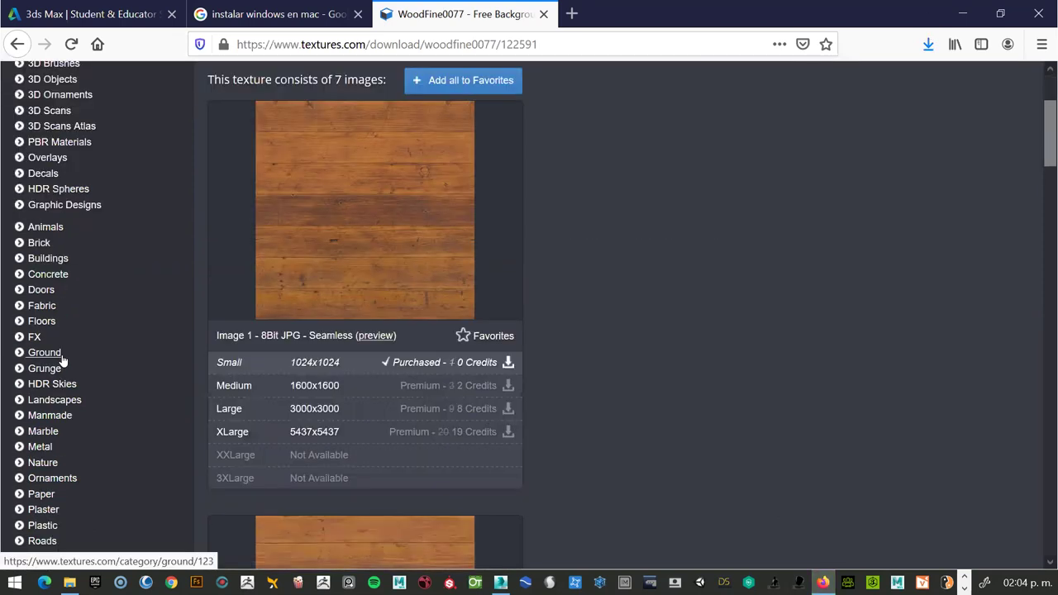
Open the Brick texture category and browse its subcategories.
left_click(40, 246)
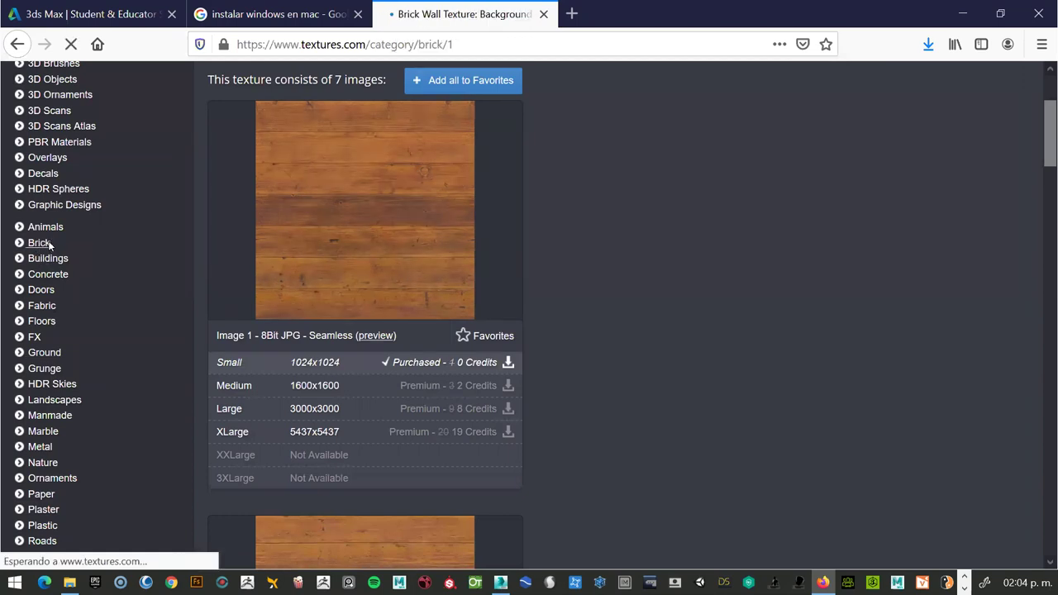
scroll(479, 411, "down", 1)
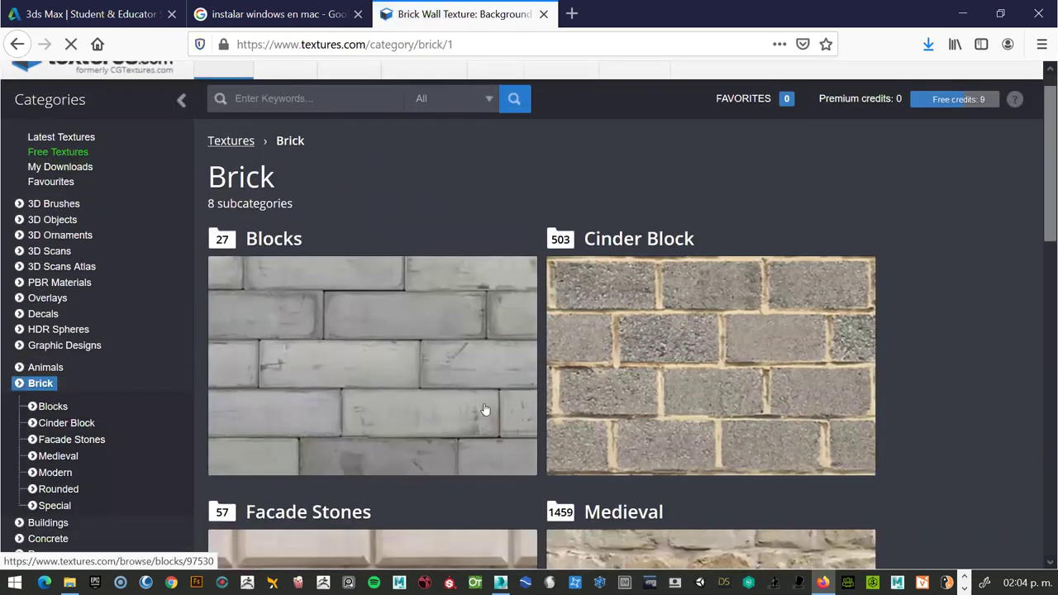
scroll(485, 410, "down", 4)
scroll(485, 410, "down", 1)
scroll(485, 410, "down", 4)
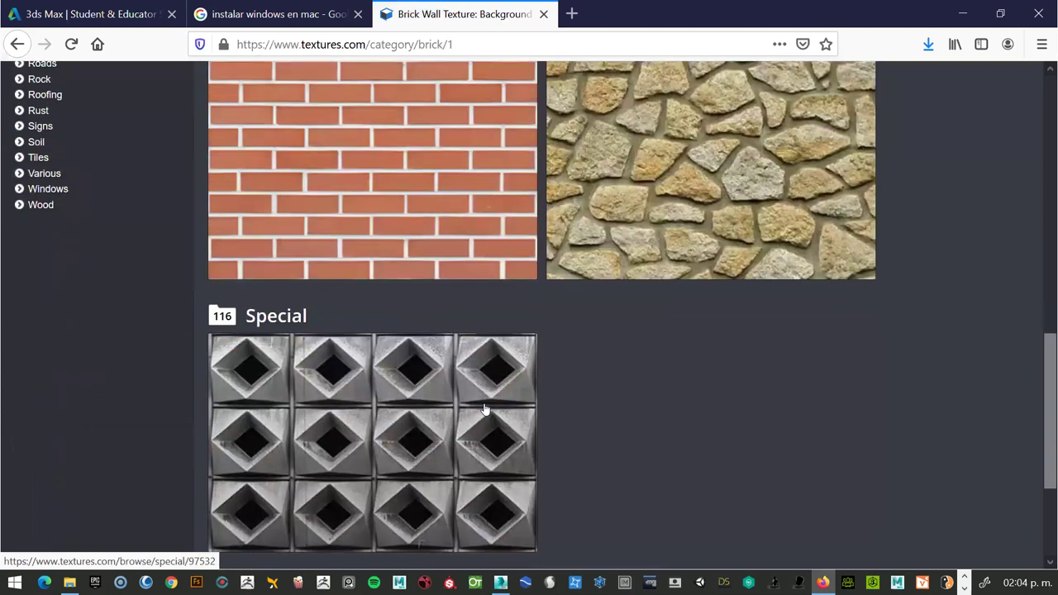
scroll(485, 410, "down", 3)
scroll(431, 367, "up", 1)
Open the Special brick gallery and scroll through its 116 photosets.
left_click(432, 367)
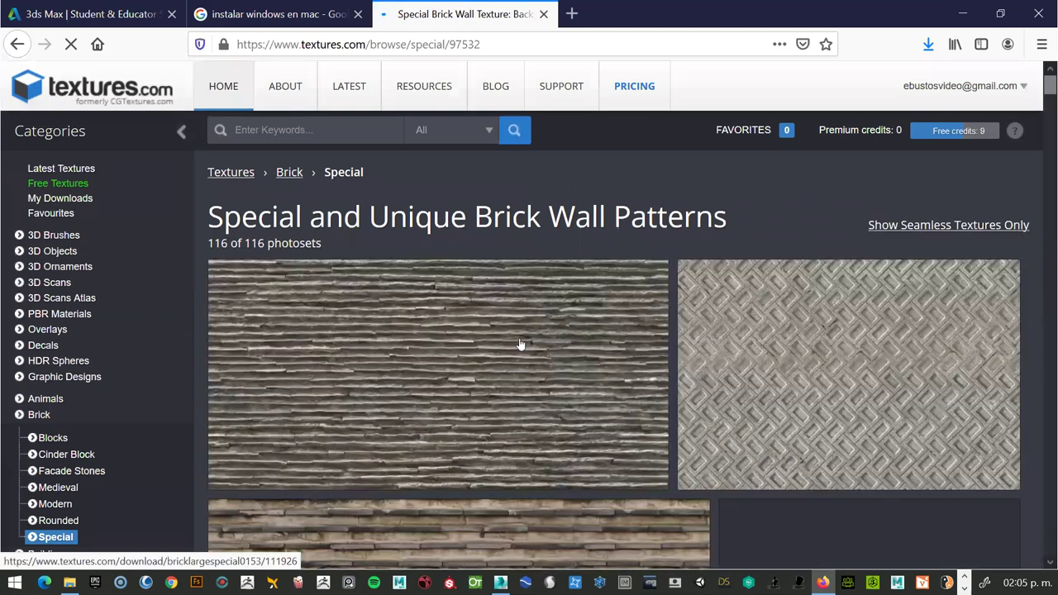
scroll(520, 343, "down", 3)
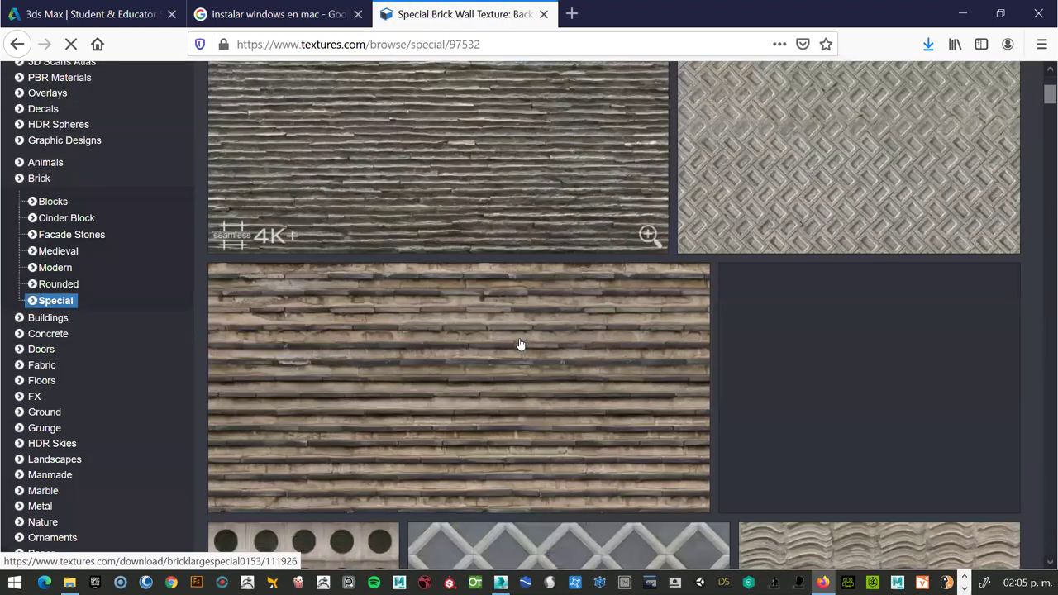
scroll(520, 344, "down", 2)
scroll(521, 344, "down", 1)
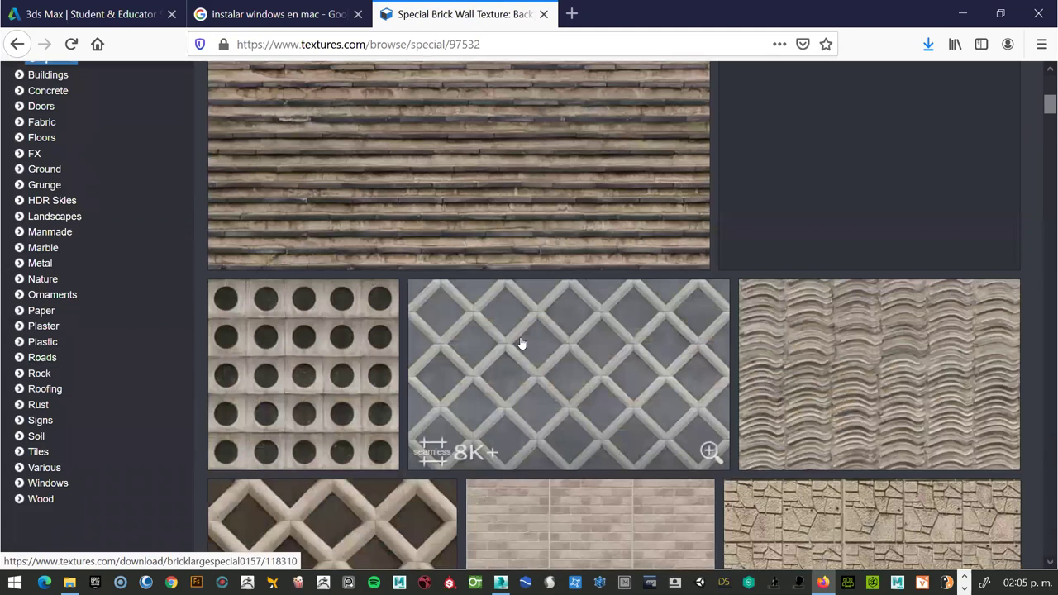
scroll(521, 341, "down", 2)
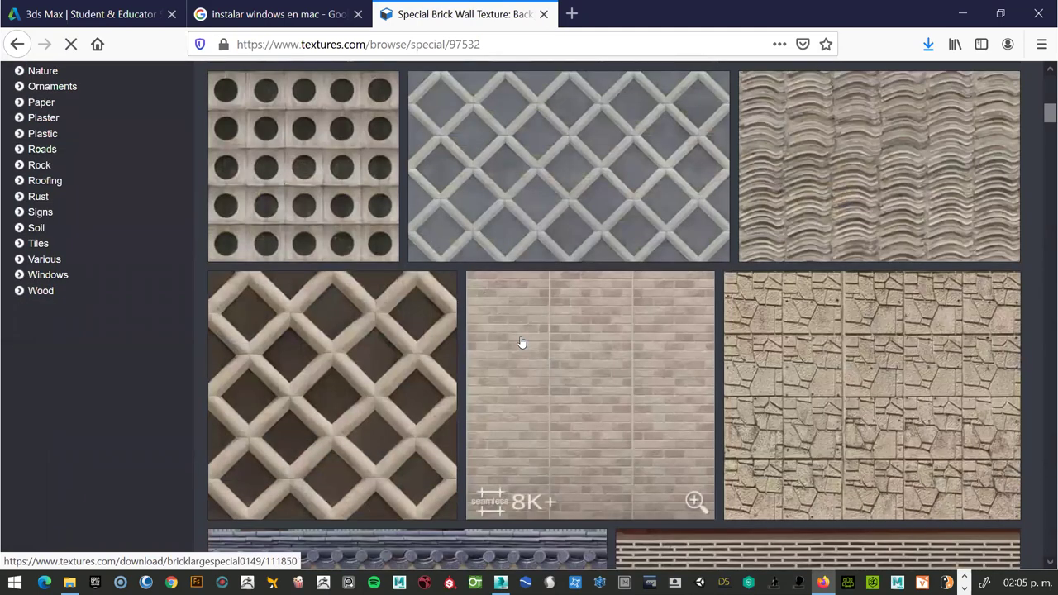
scroll(520, 342, "down", 4)
scroll(521, 341, "up", 1)
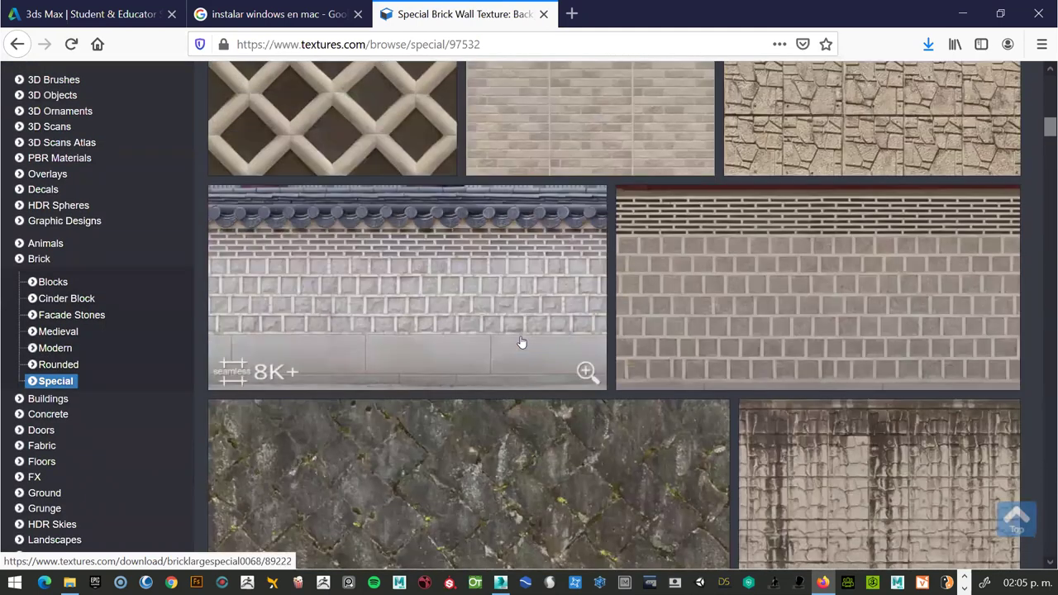
scroll(521, 341, "down", 3)
scroll(521, 341, "down", 3)
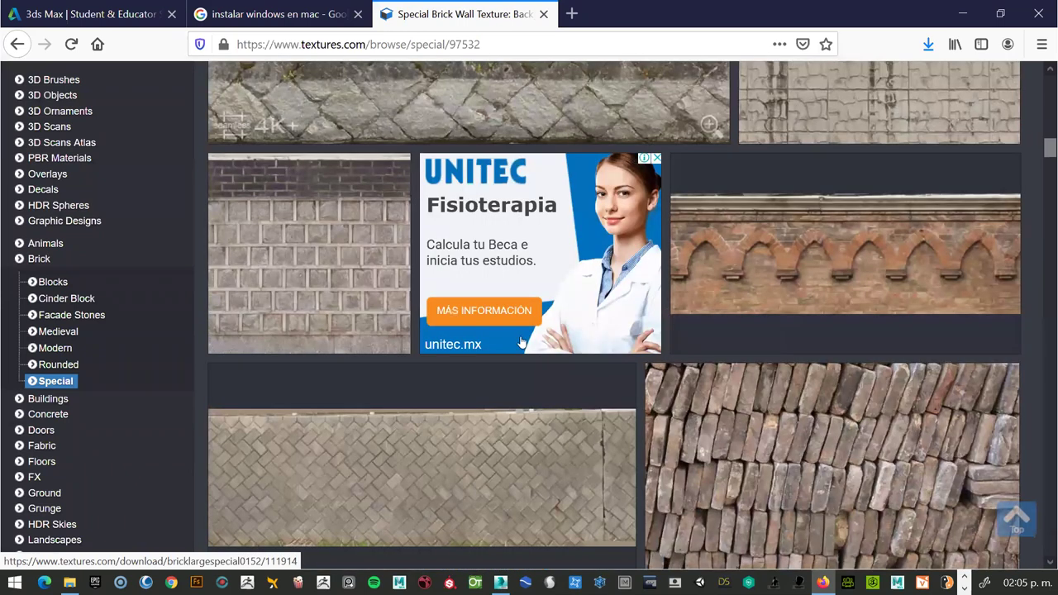
scroll(521, 341, "down", 2)
scroll(520, 341, "down", 2)
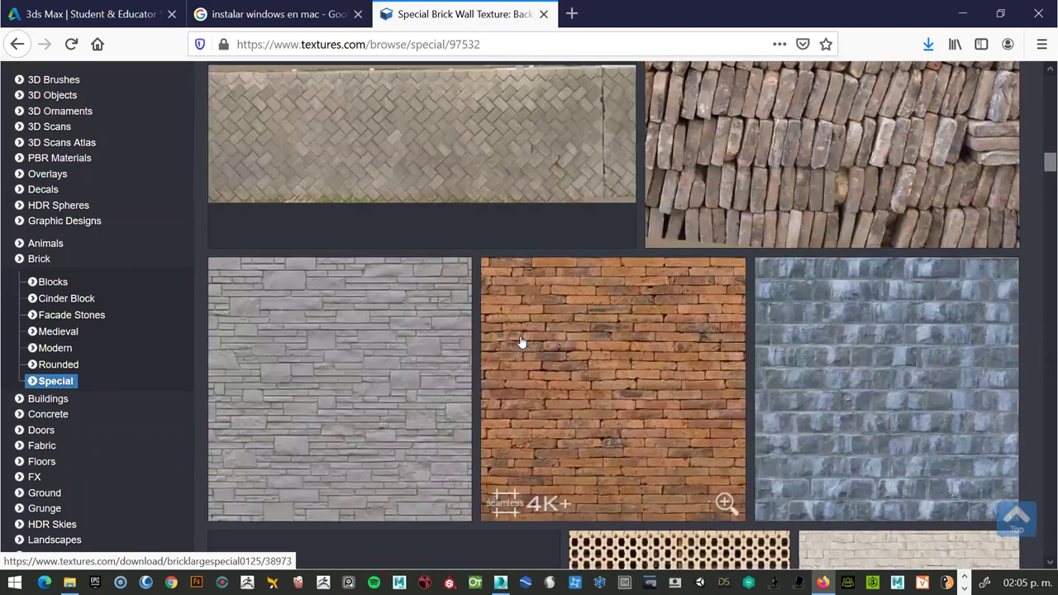
scroll(520, 341, "down", 3)
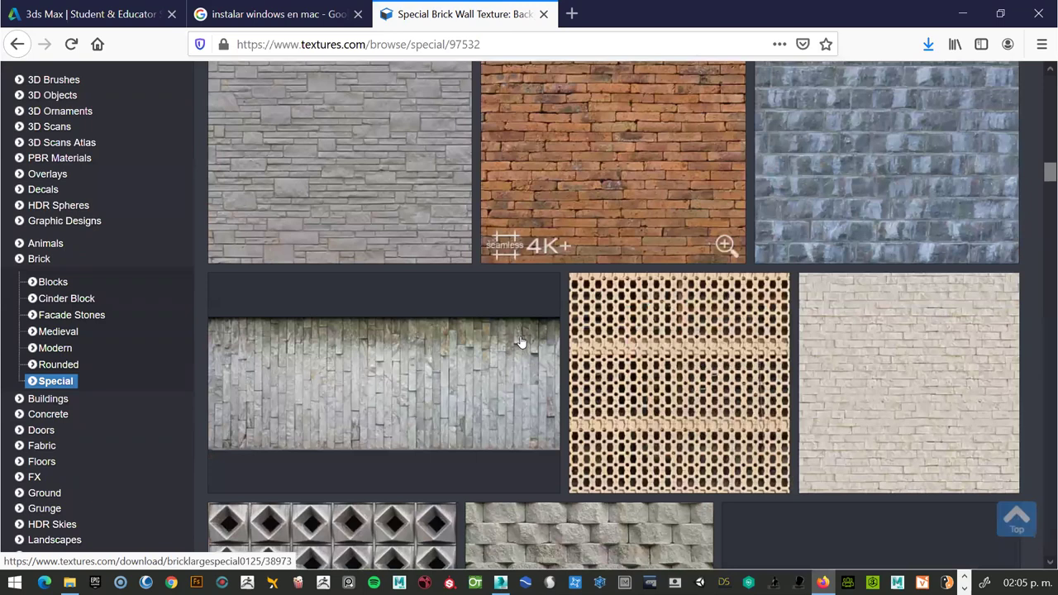
scroll(520, 342, "down", 2)
scroll(520, 341, "down", 3)
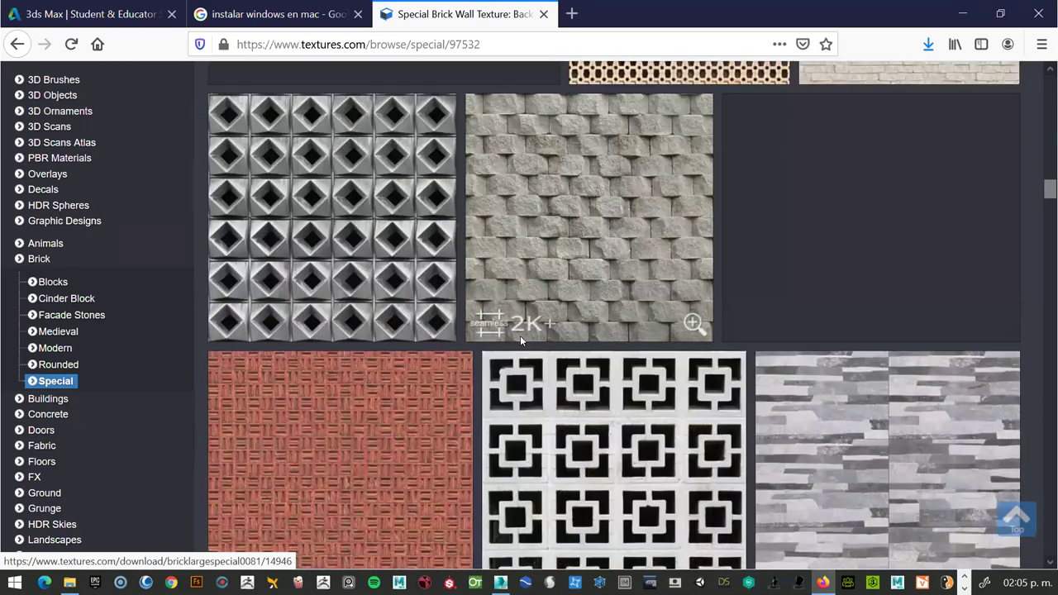
scroll(520, 342, "down", 3)
scroll(521, 342, "down", 3)
scroll(523, 341, "down", 1)
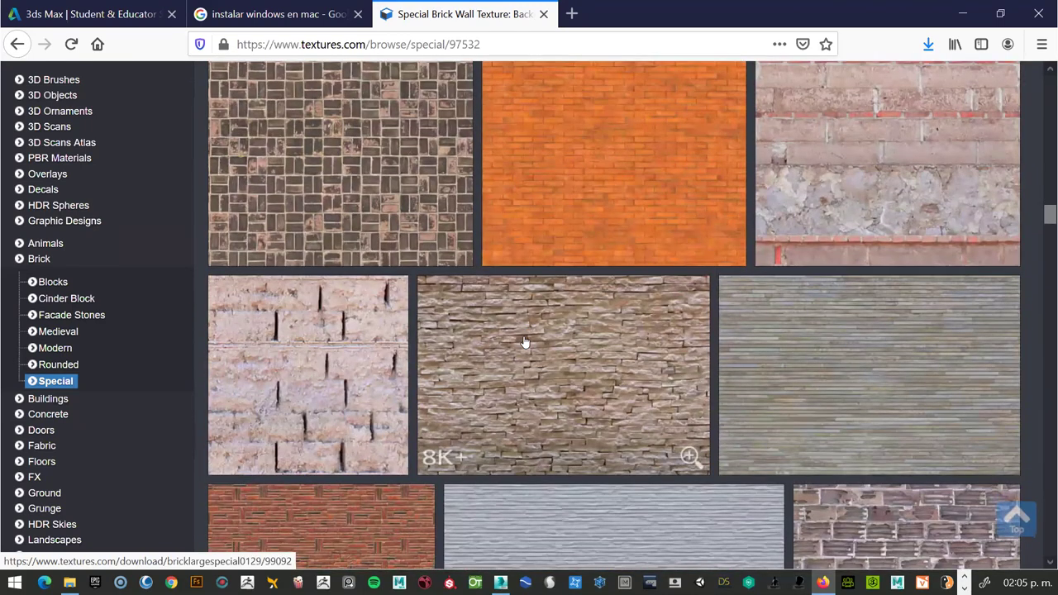
scroll(523, 341, "down", 2)
scroll(523, 341, "down", 2)
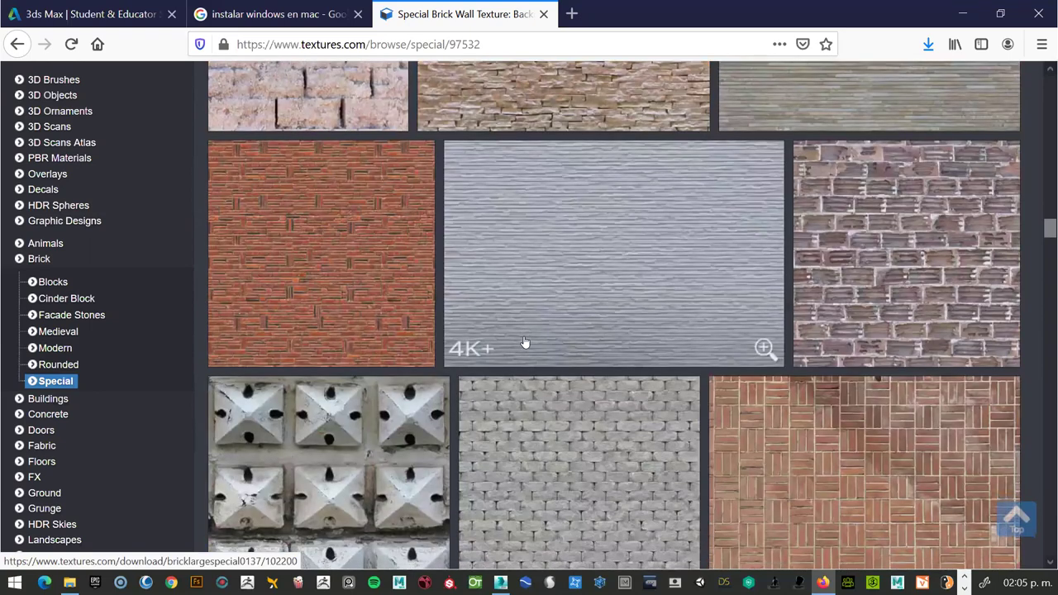
scroll(523, 342, "down", 2)
scroll(524, 341, "down", 3)
scroll(524, 342, "down", 1)
scroll(525, 342, "down", 1)
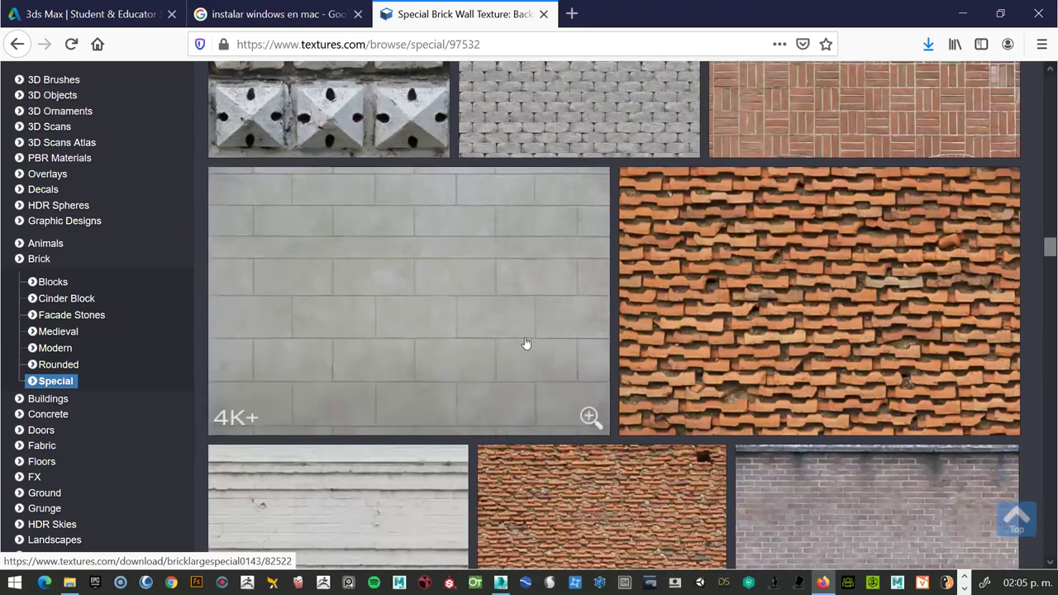
scroll(525, 343, "down", 3)
Save the small 1024x647 BrickLargeSpecial0120 image and open its download folder.
left_click(849, 341)
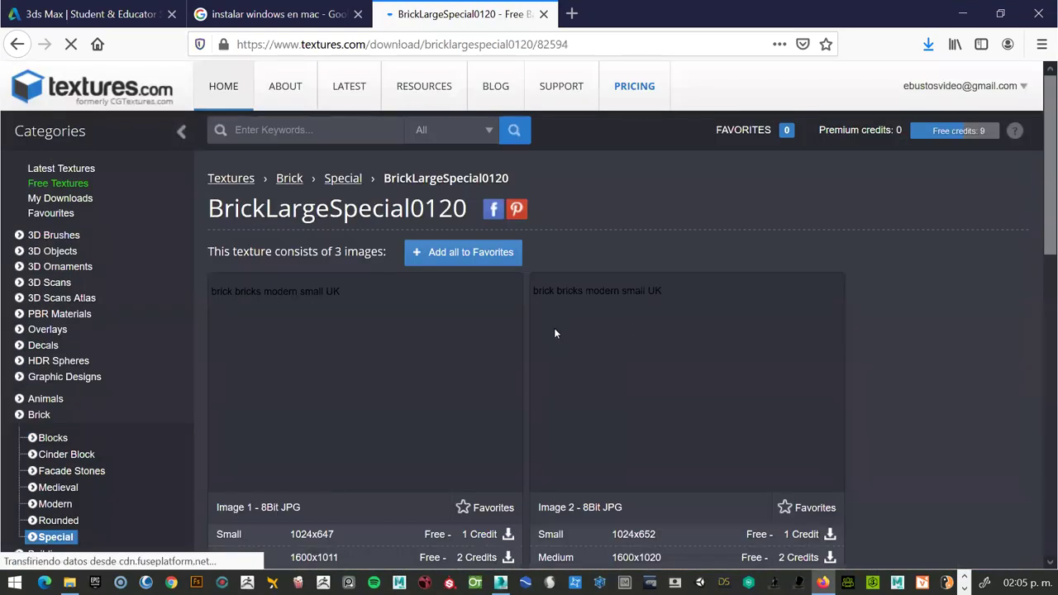
left_click(495, 533)
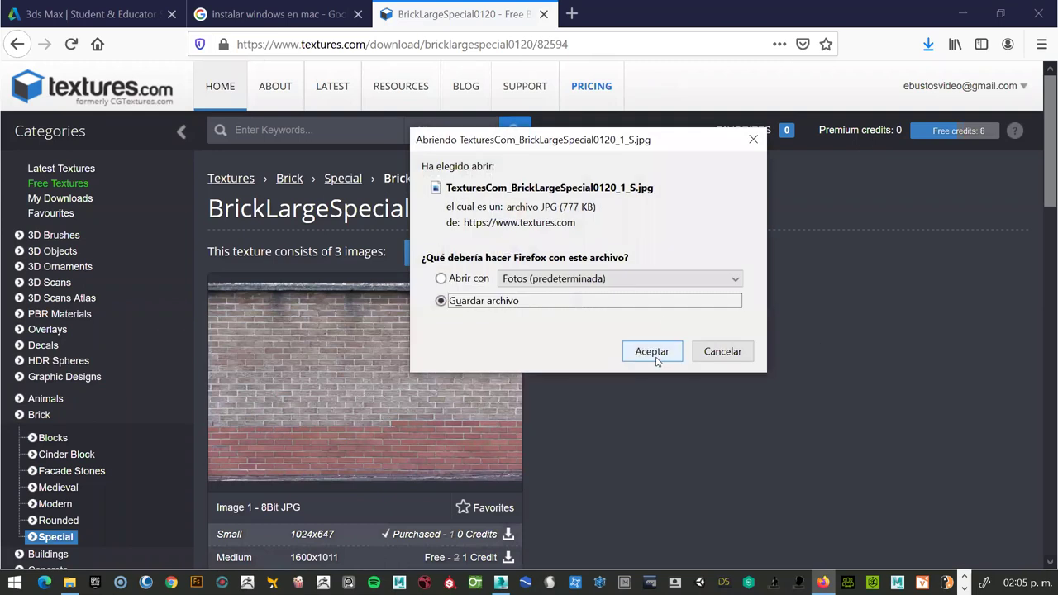
left_click(657, 358)
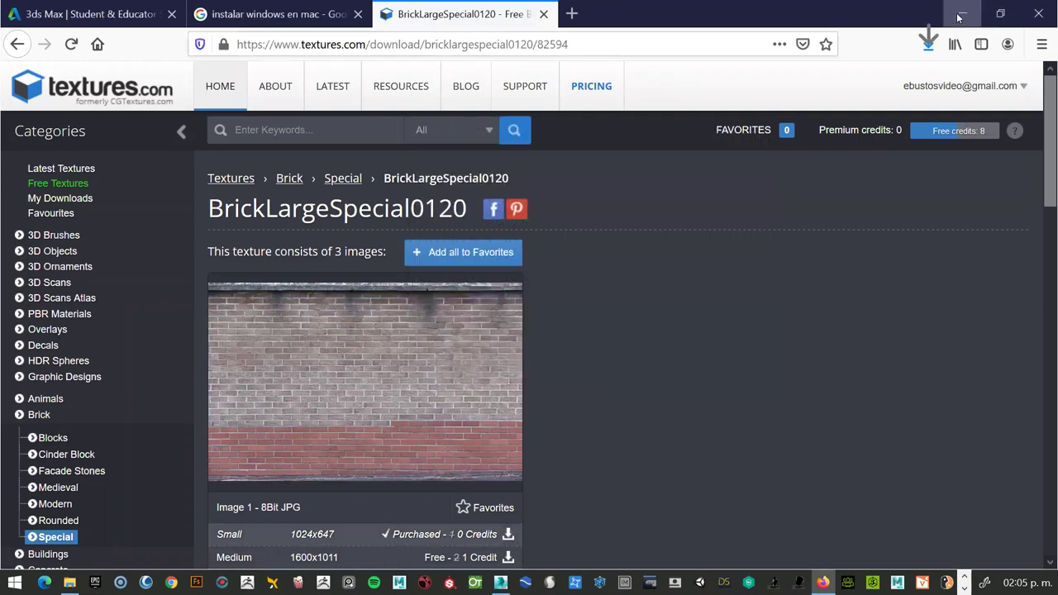
left_click(928, 46)
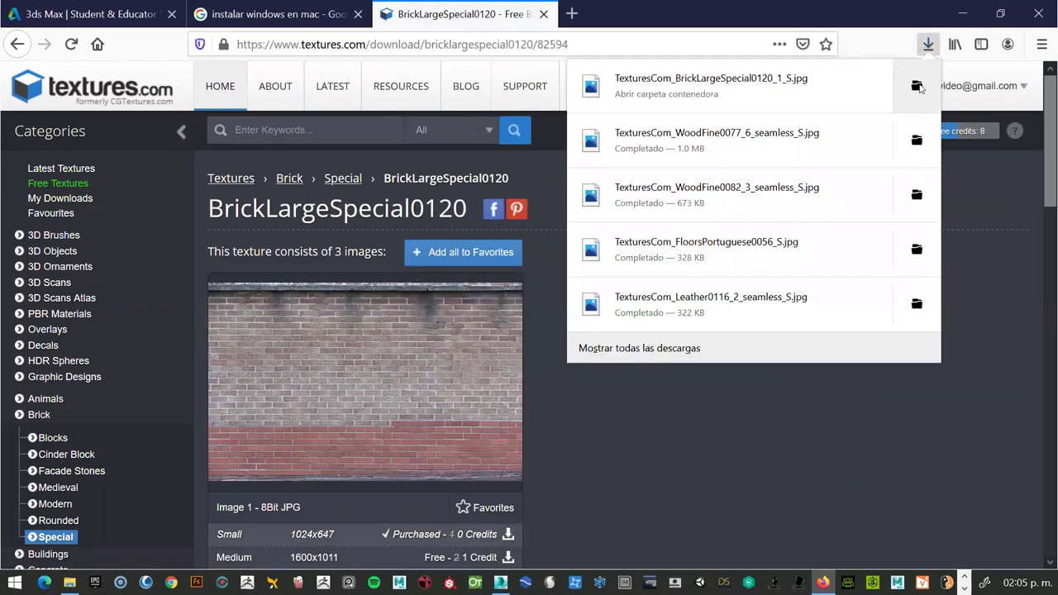
left_click(917, 87)
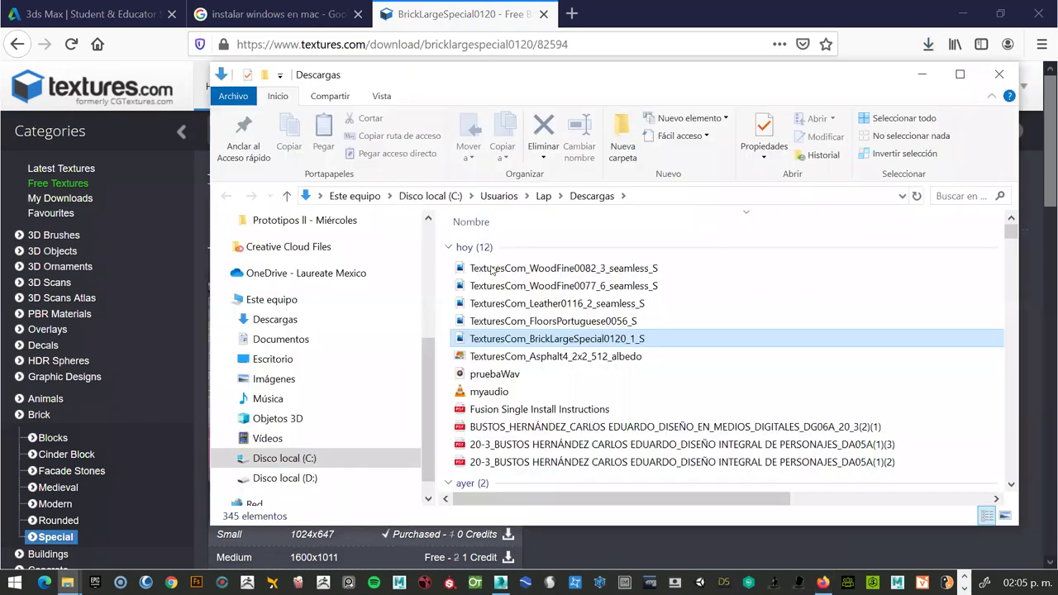
Copy the six downloaded textures from Descargas into taller 3D > Semana 1.
left_click(493, 270)
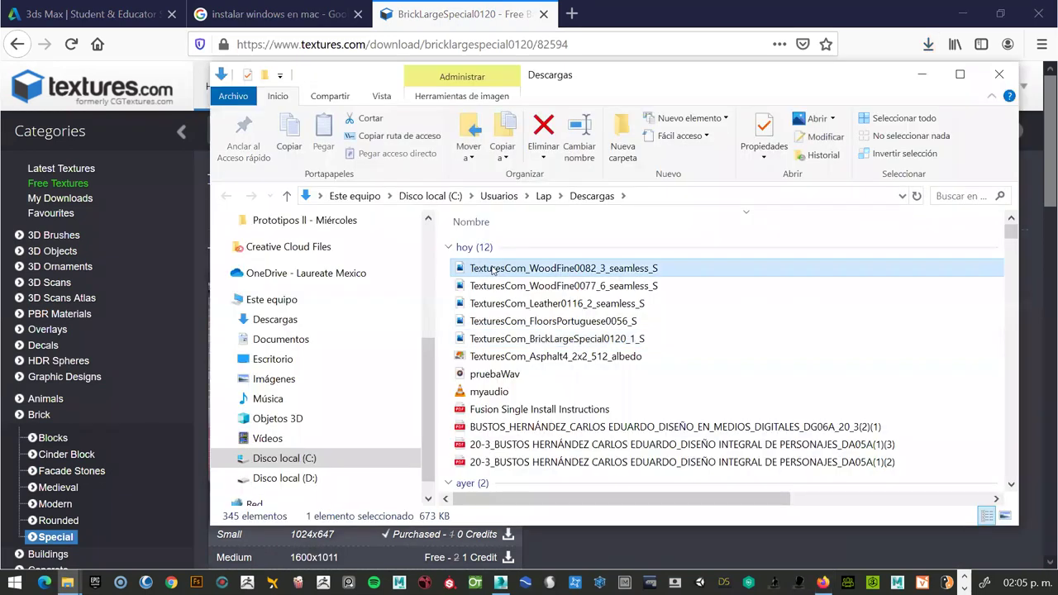
left_click(528, 356, "shift")
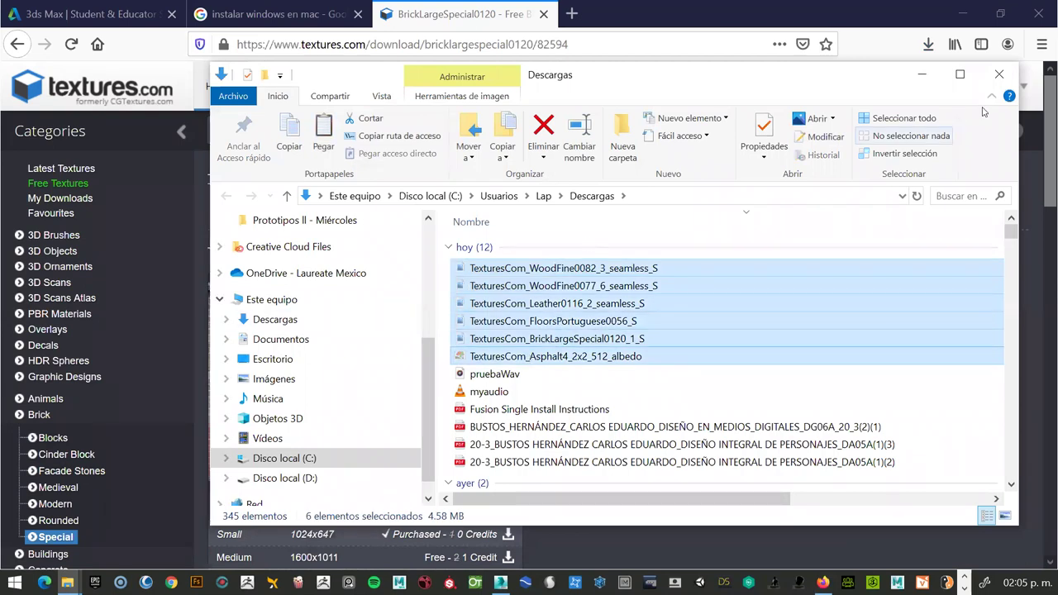
left_click(997, 75)
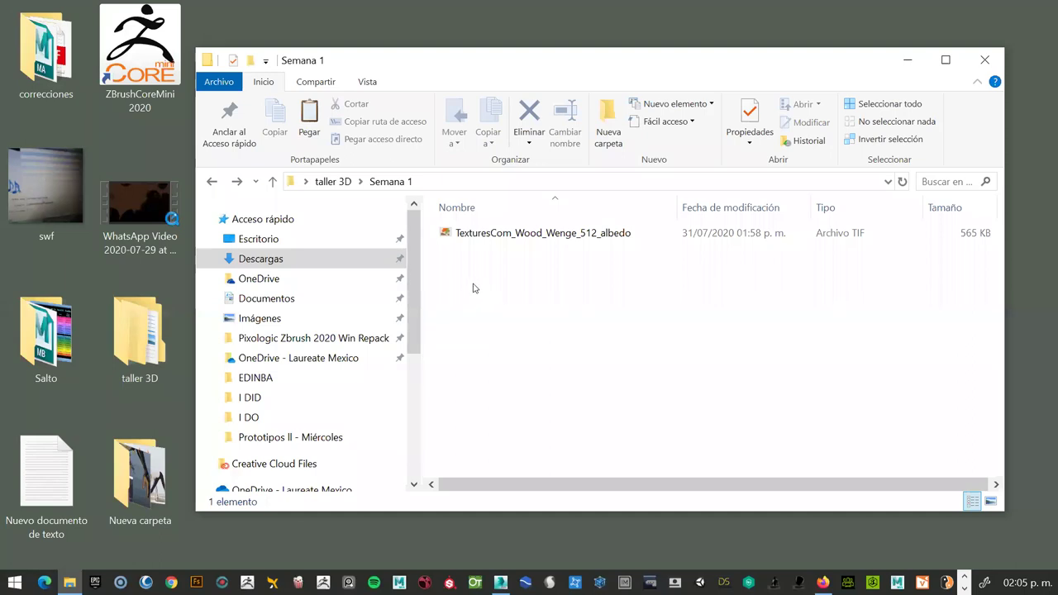
key("ctrl+v")
left_click(537, 379)
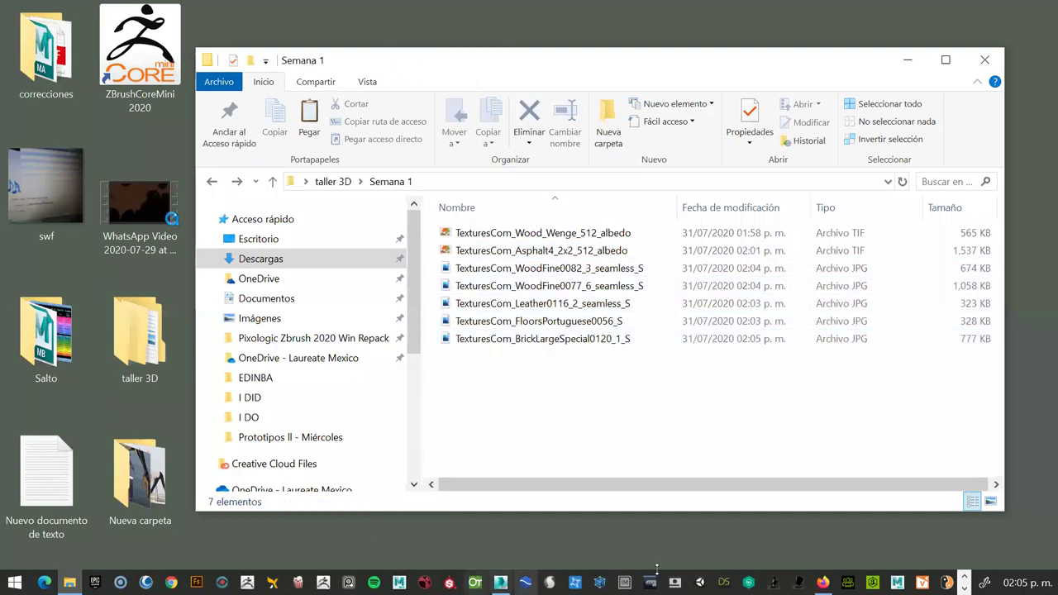
left_click(500, 581)
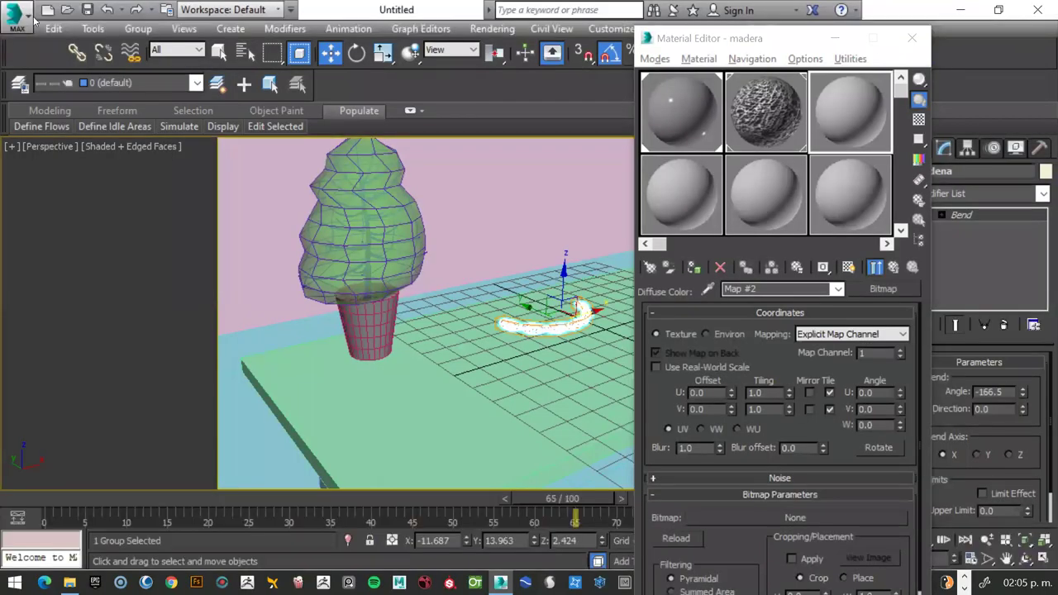
Start Save As for the scene and target the Desktop > taller 3D > Semana 1 folder.
left_click(23, 17)
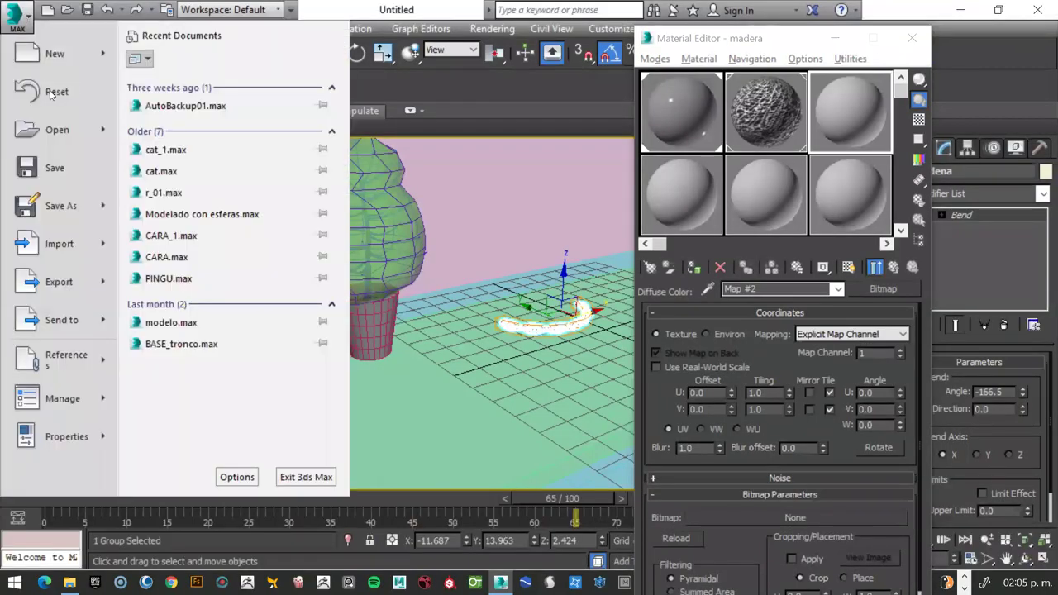
left_click(59, 200)
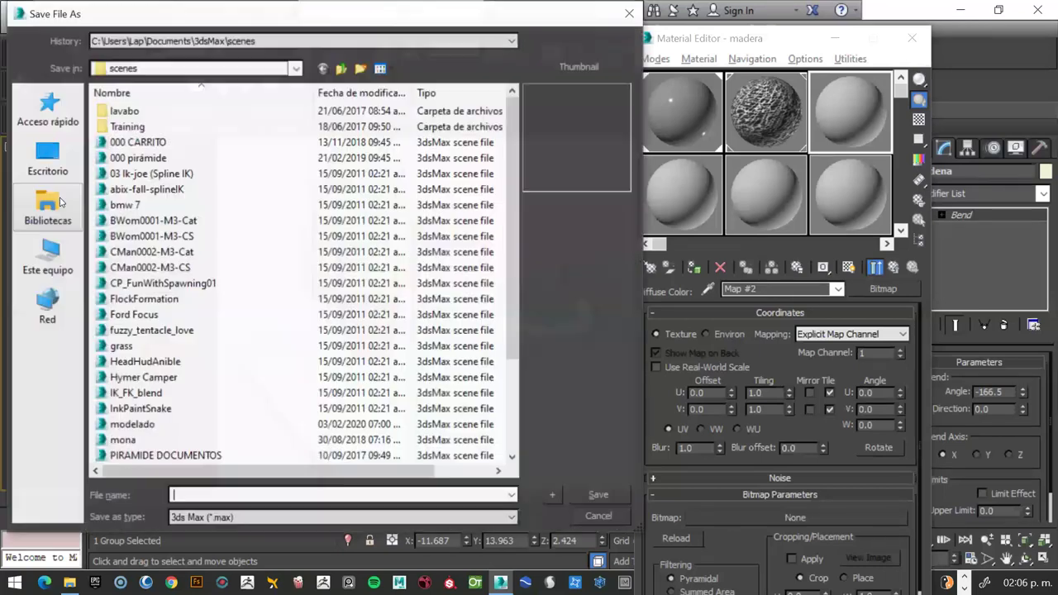
left_click(54, 151)
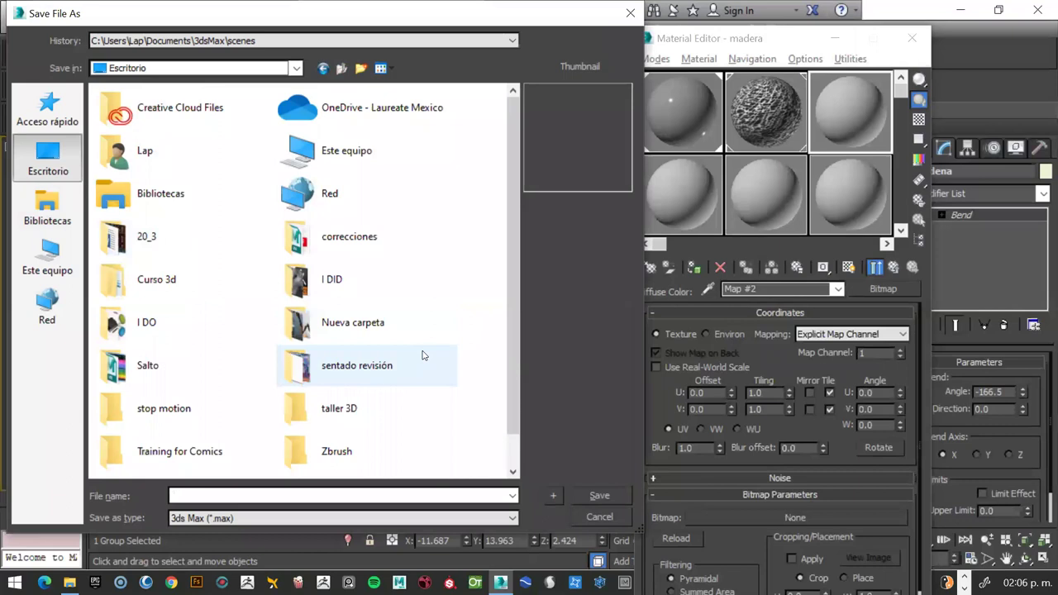
scroll(182, 264, "down", 1)
left_click(143, 246)
double_click(142, 245)
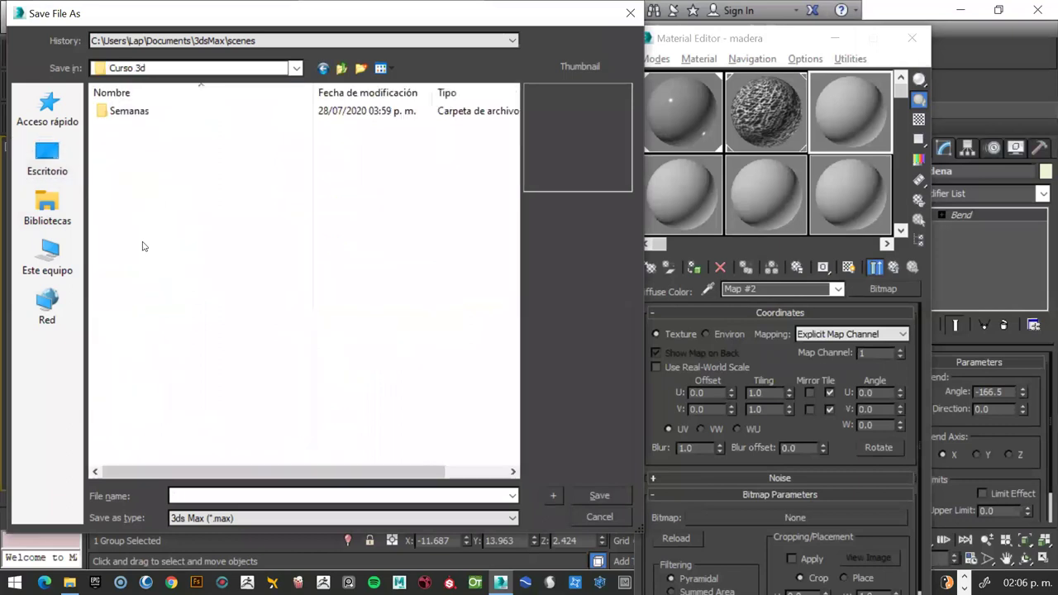
double_click(124, 112)
double_click(123, 112)
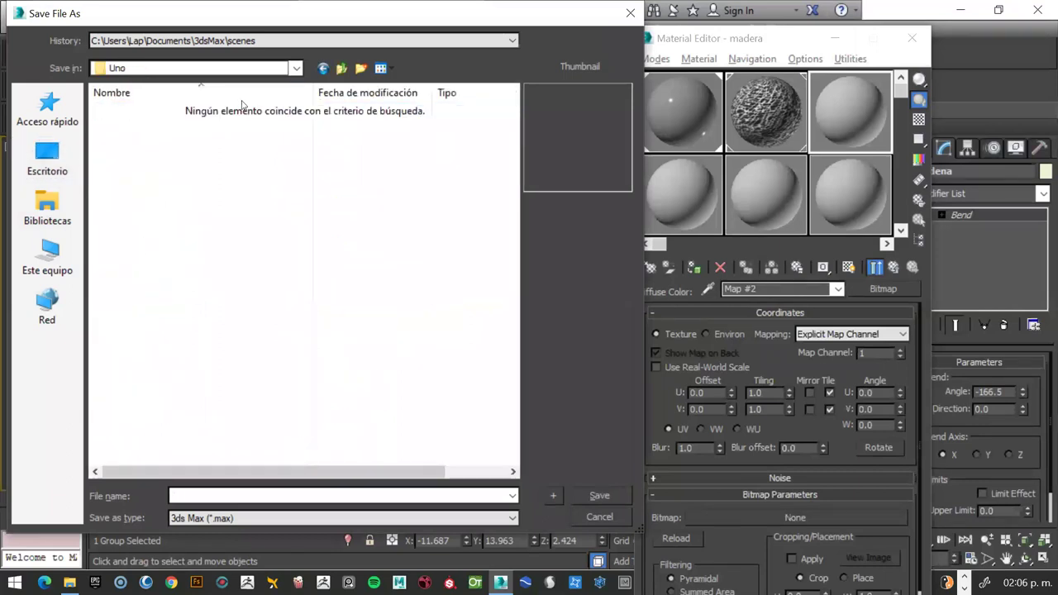
left_click(342, 69)
left_click(342, 68)
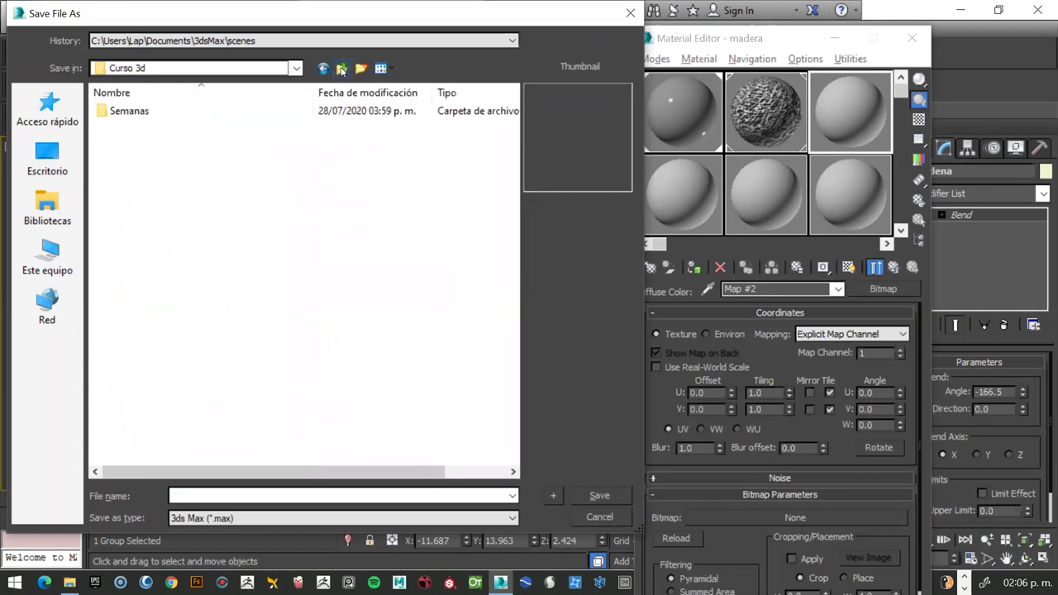
left_click(47, 157)
double_click(370, 417)
double_click(124, 111)
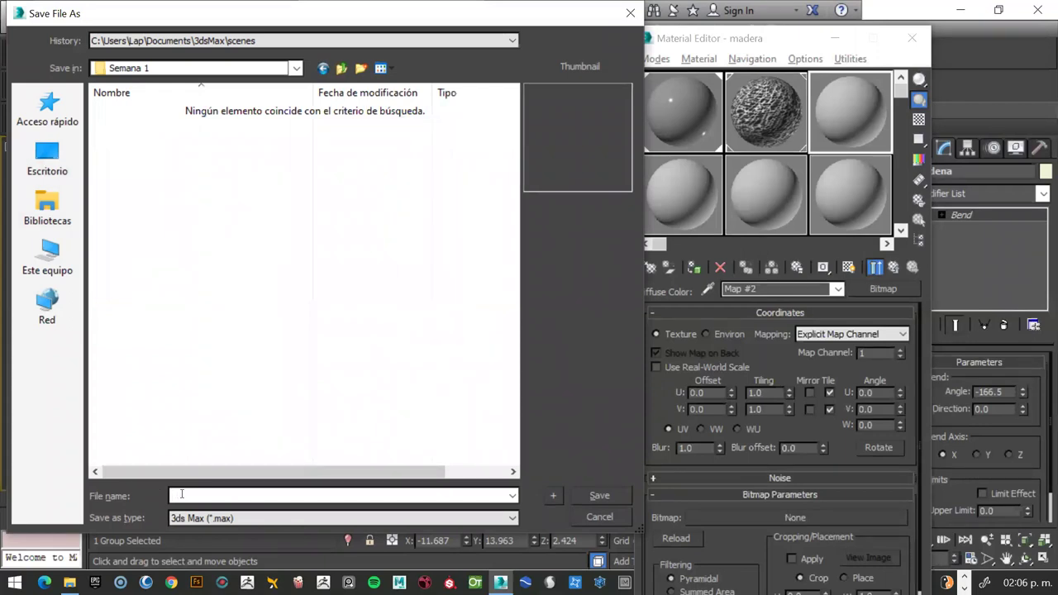
Name the file 'Apellido Nombre_Composición Sala' and save it.
type("comp")
type("Apellid")
type("o Nombre")
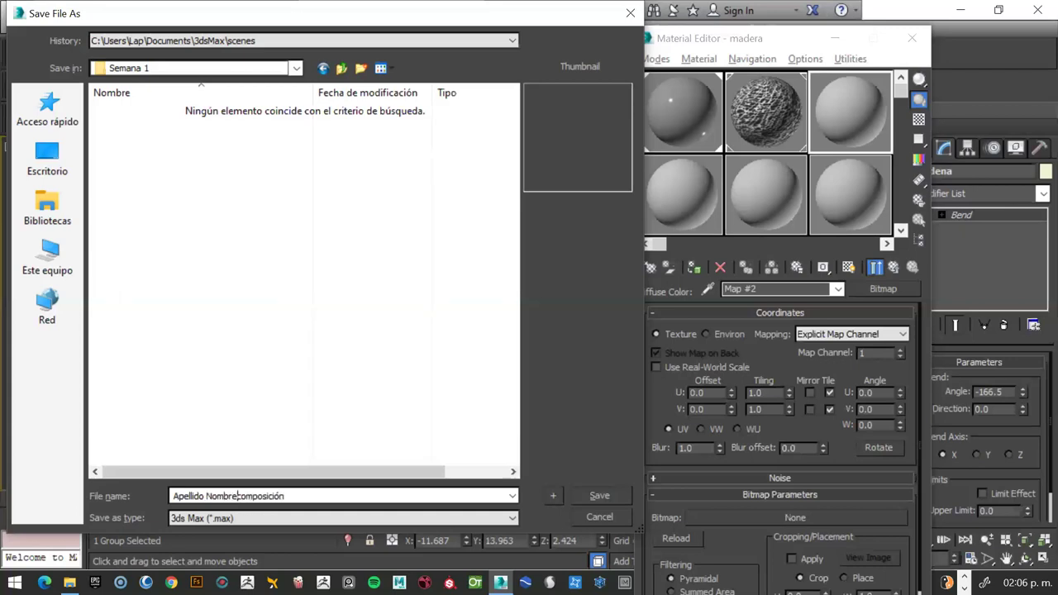
type("_")
key("Delete")
key("Delete")
type("C")
type("ALA")
key("BackSpace")
key("BackSpace")
key("BackSpace")
type("Sal")
type("a")
left_click_drag(312, 495, 125, 505)
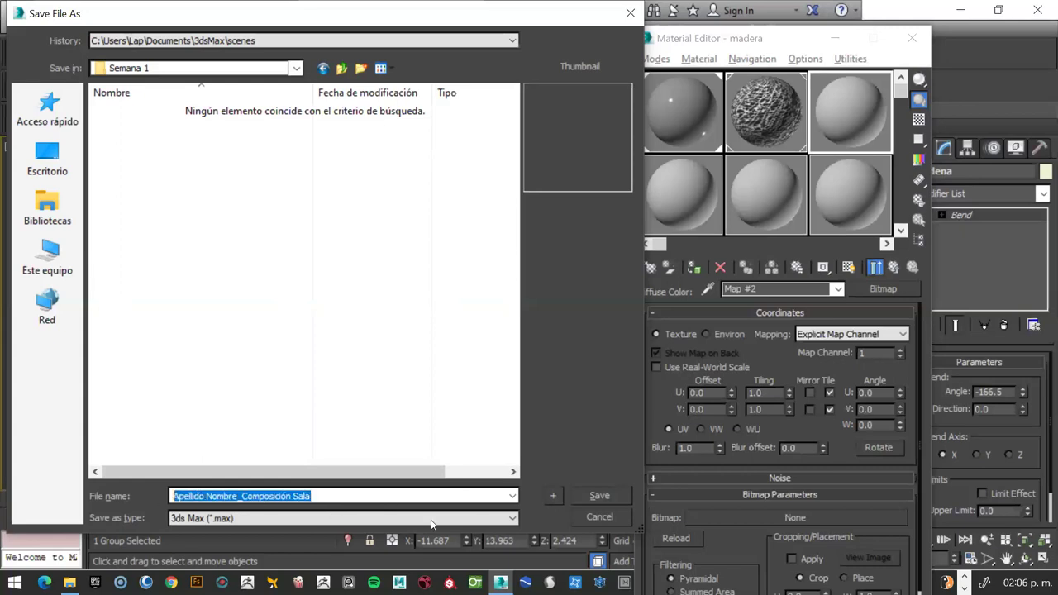
left_click(597, 498)
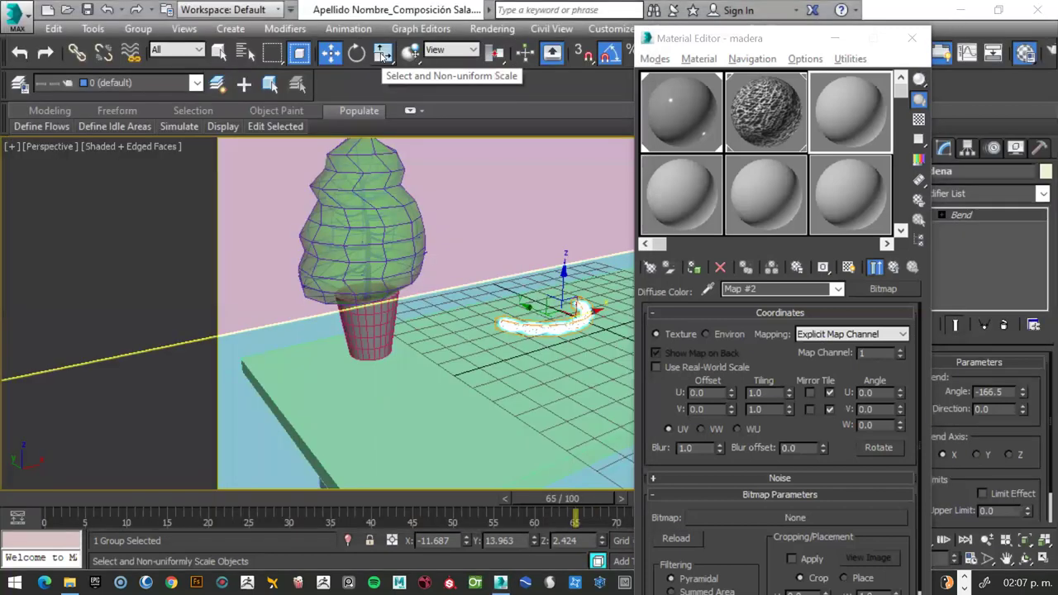
Confirm the saved .max file in its folder and return to 3ds Max.
key("alt+Tab")
left_click(512, 234)
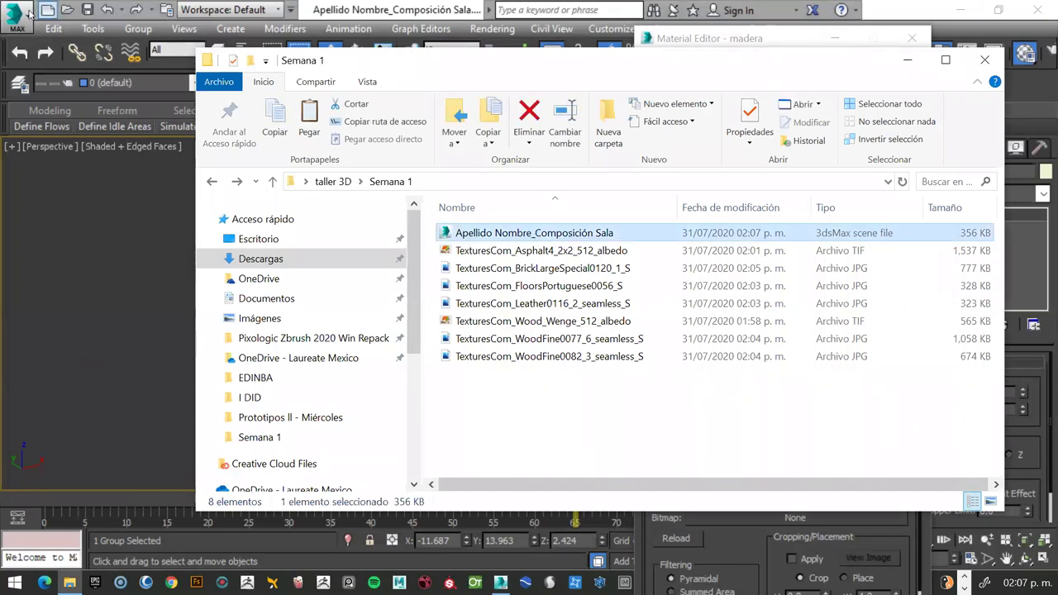
key("alt+Tab")
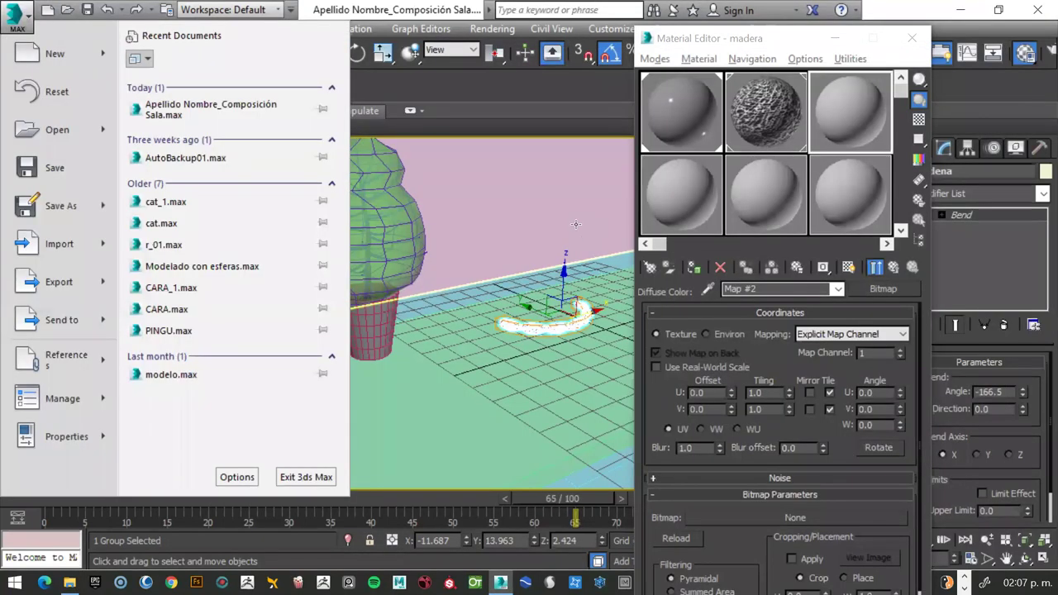
Move the Material Editor aside and select the tela material slot.
left_click_drag(767, 48, 375, 127)
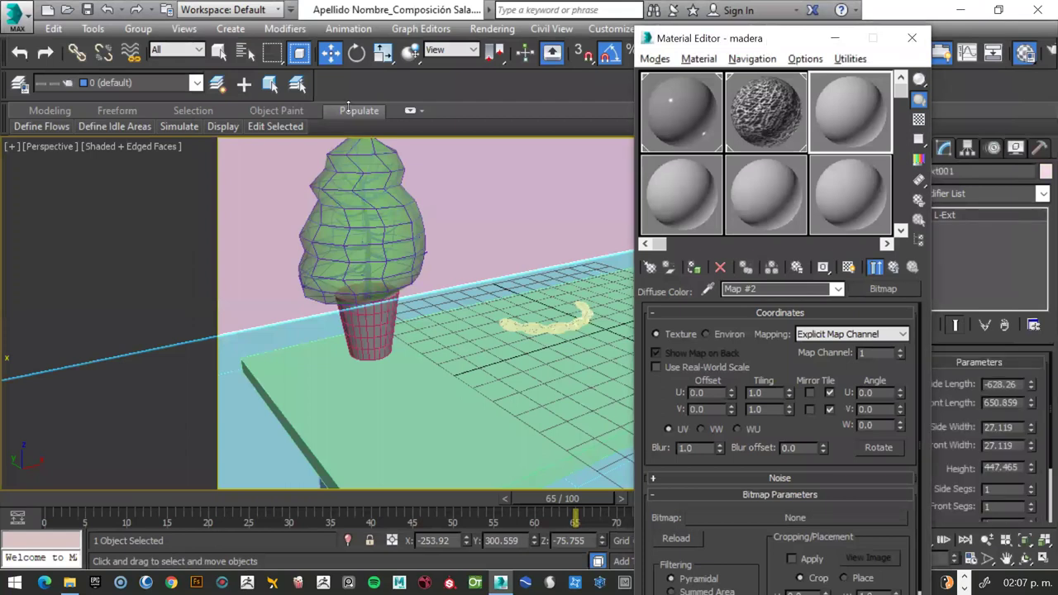
middle_click_drag(568, 256, 474, 243, "alt")
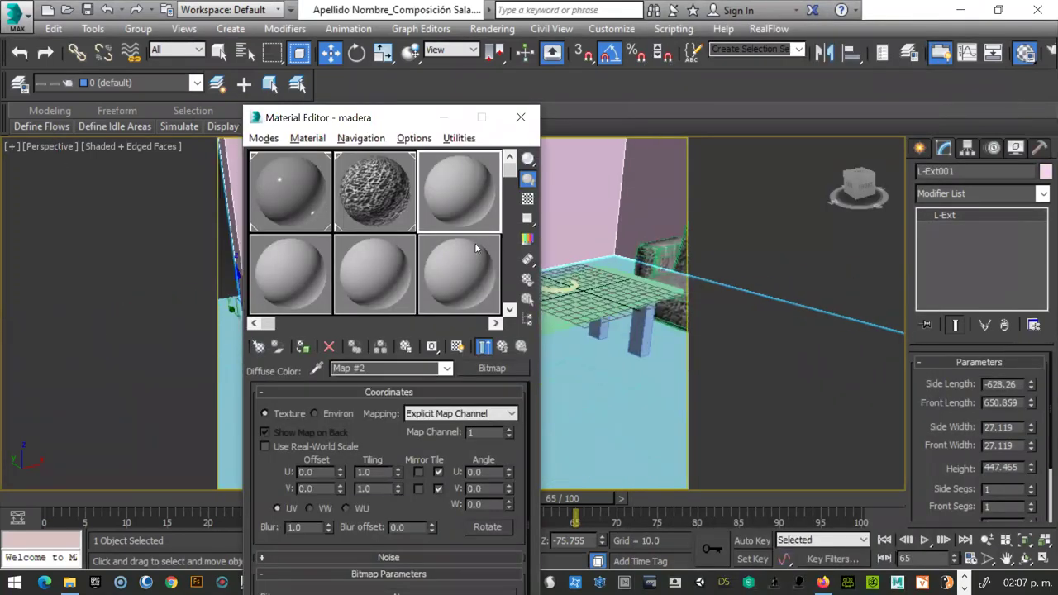
left_click(397, 193)
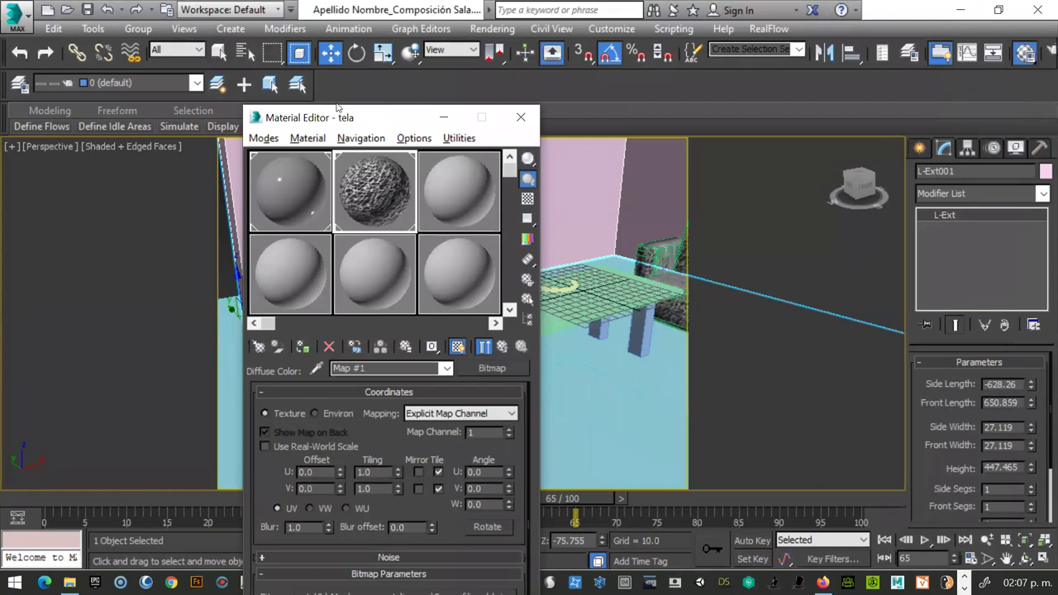
left_click_drag(339, 114, 252, 50)
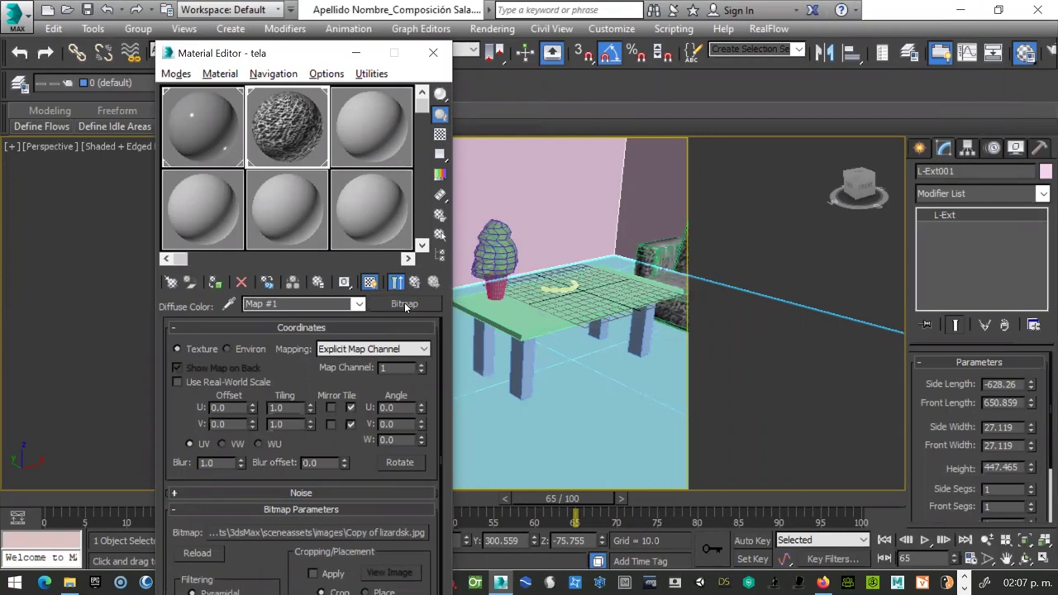
Load TexturesCom_Leather0116_2_seamless_S.jpg from Semana 1 as tela's diffuse Bitmap.
left_click(404, 302)
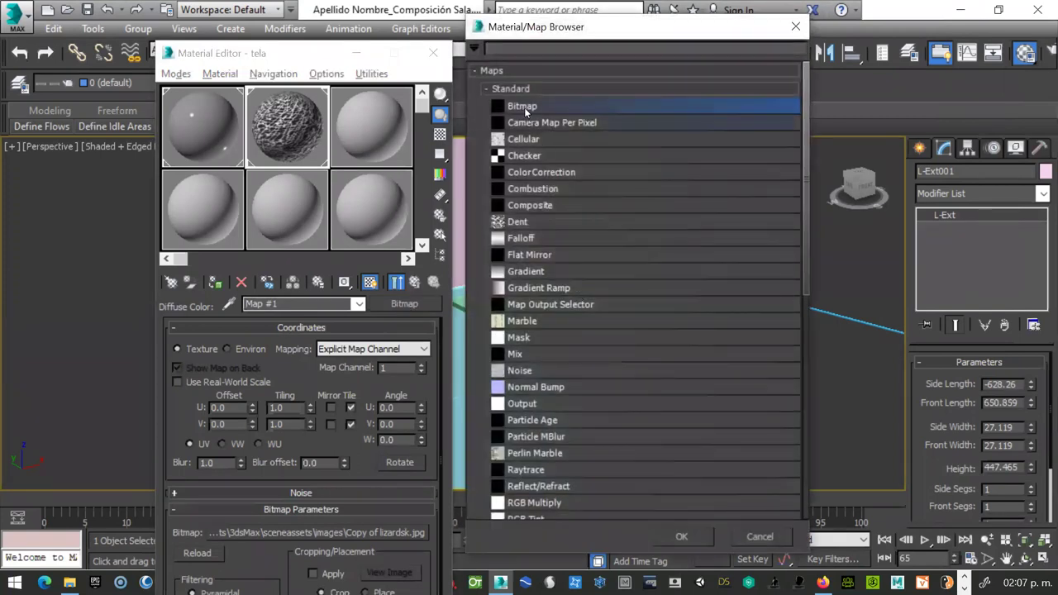
double_click(524, 107)
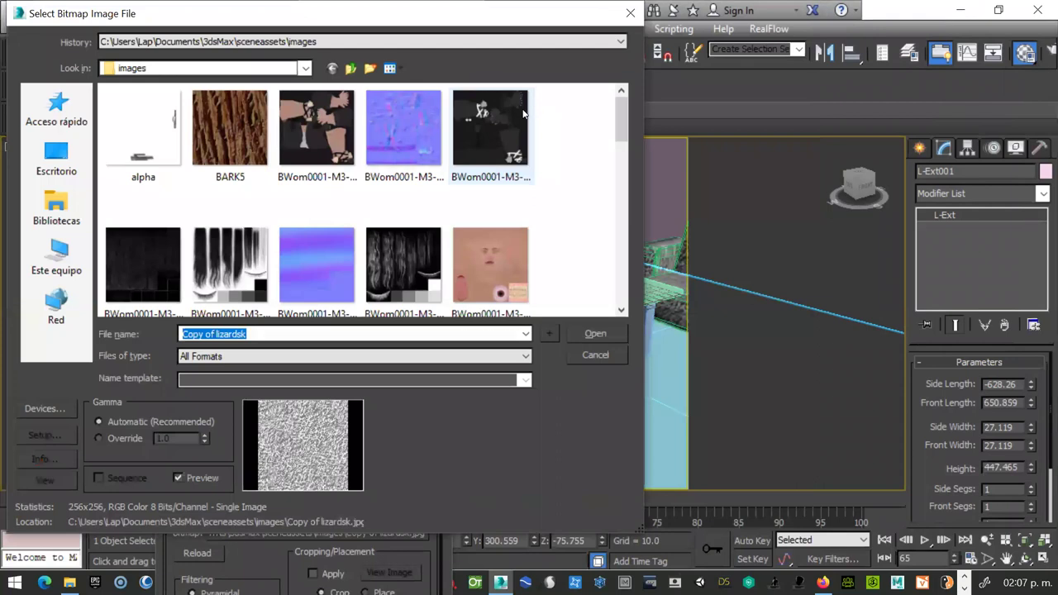
left_click(56, 157)
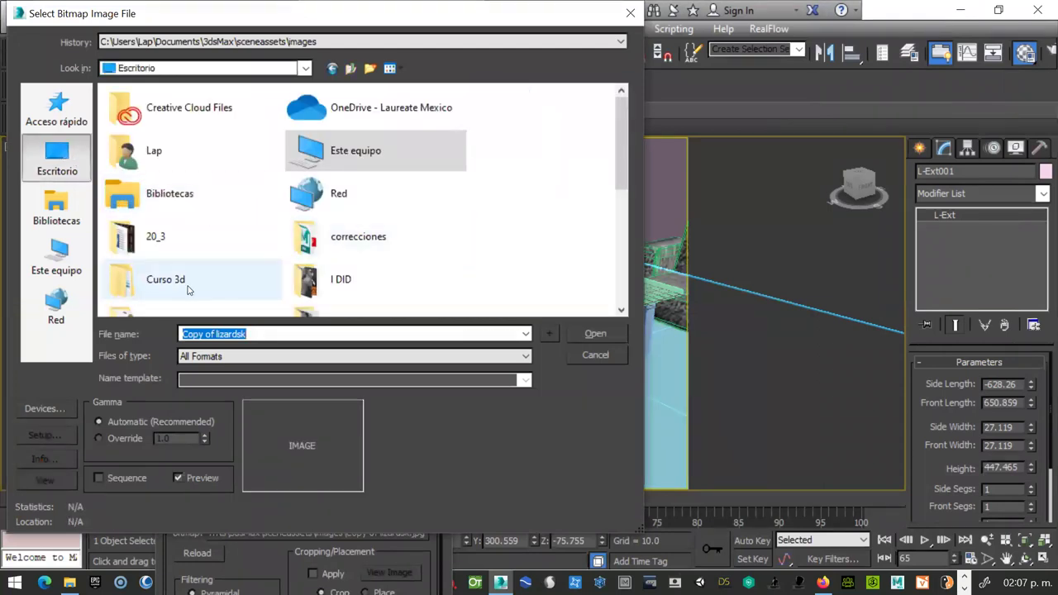
scroll(240, 290, "down", 1)
double_click(313, 275)
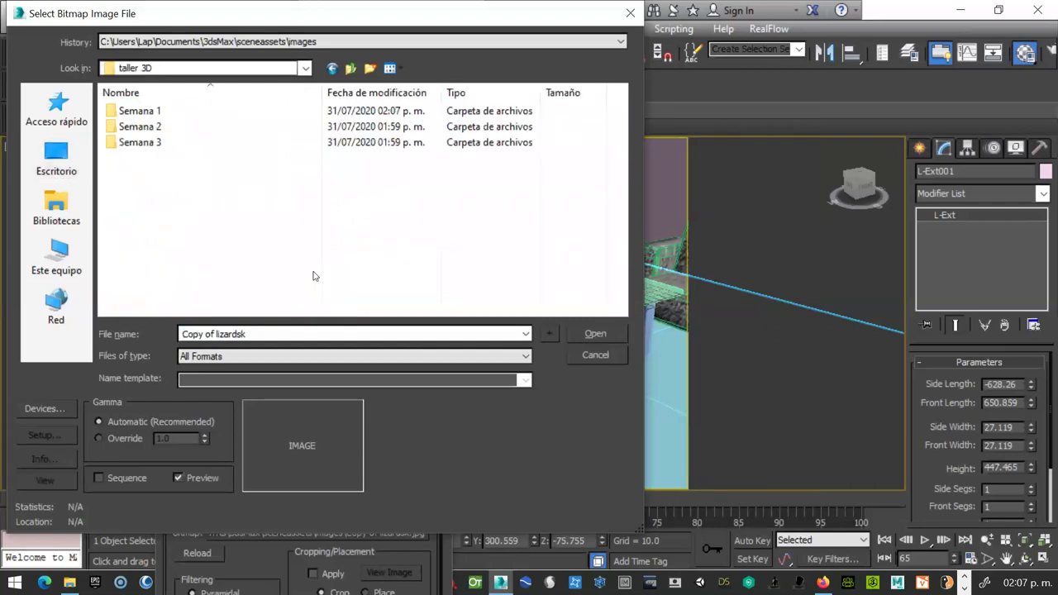
double_click(135, 110)
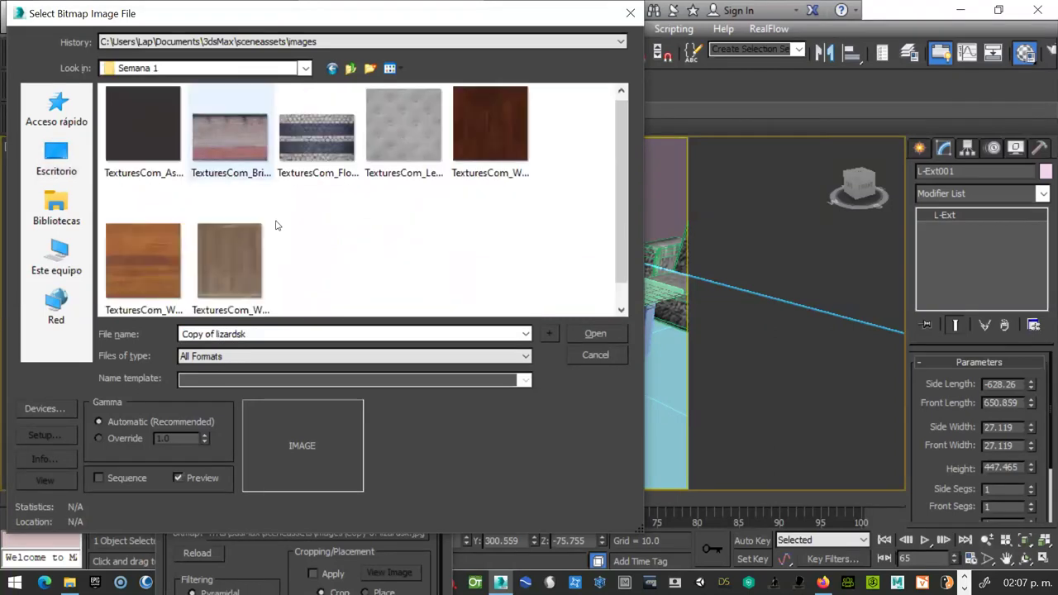
left_click(380, 144)
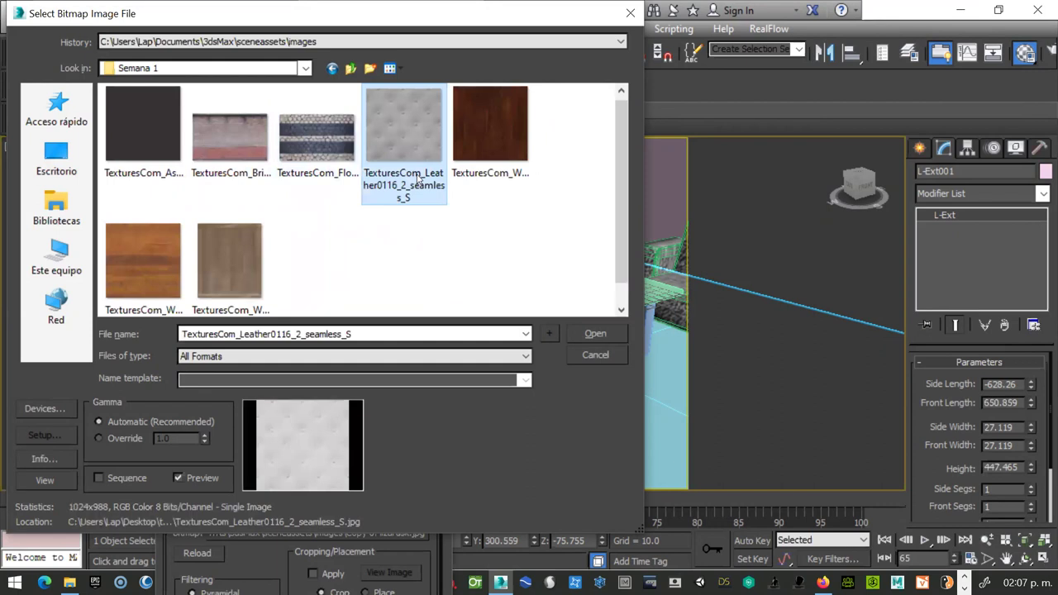
left_click(594, 334)
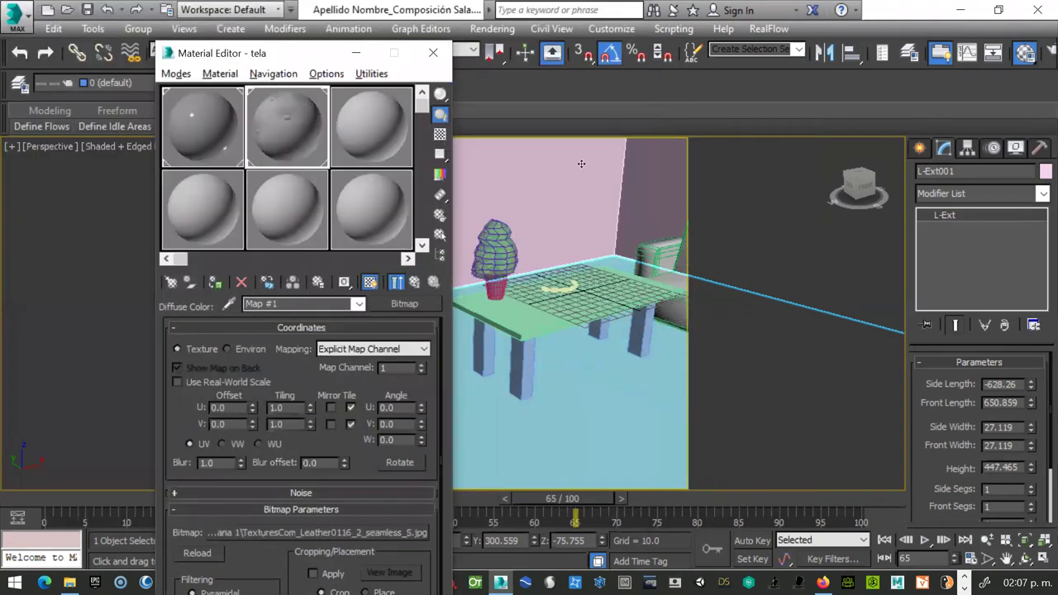
mouse_move(248, 53)
left_mouse_down()
mouse_move(148, 73)
mouse_move(435, 459)
left_mouse_up()
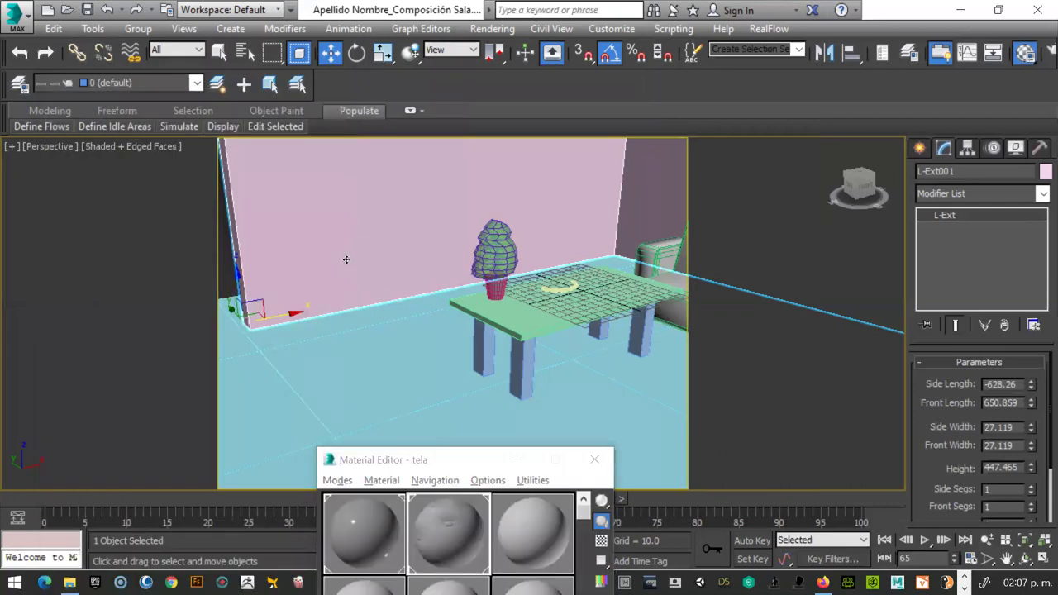
Frame the armchair group and show its leather material shaded in the viewport.
key("shift+f")
left_click(853, 228)
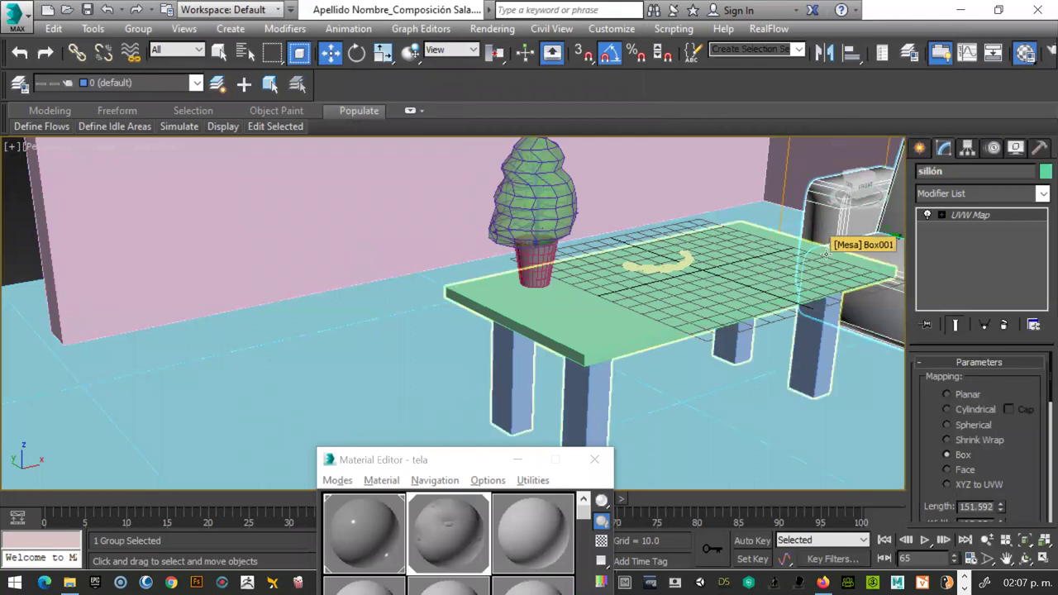
key("z")
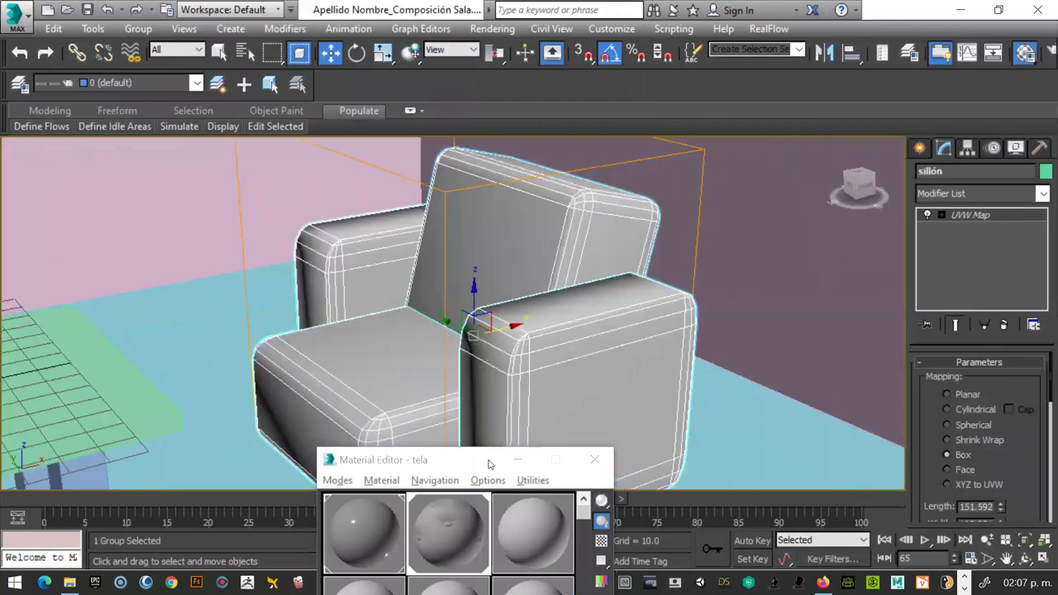
left_click_drag(489, 464, 898, 215)
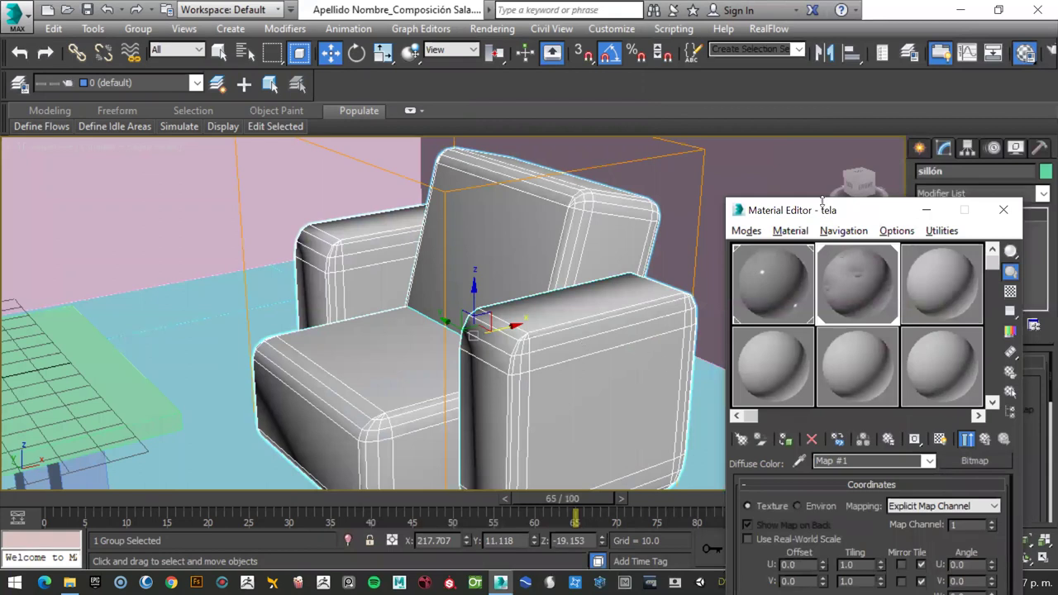
left_click_drag(821, 213, 806, 167)
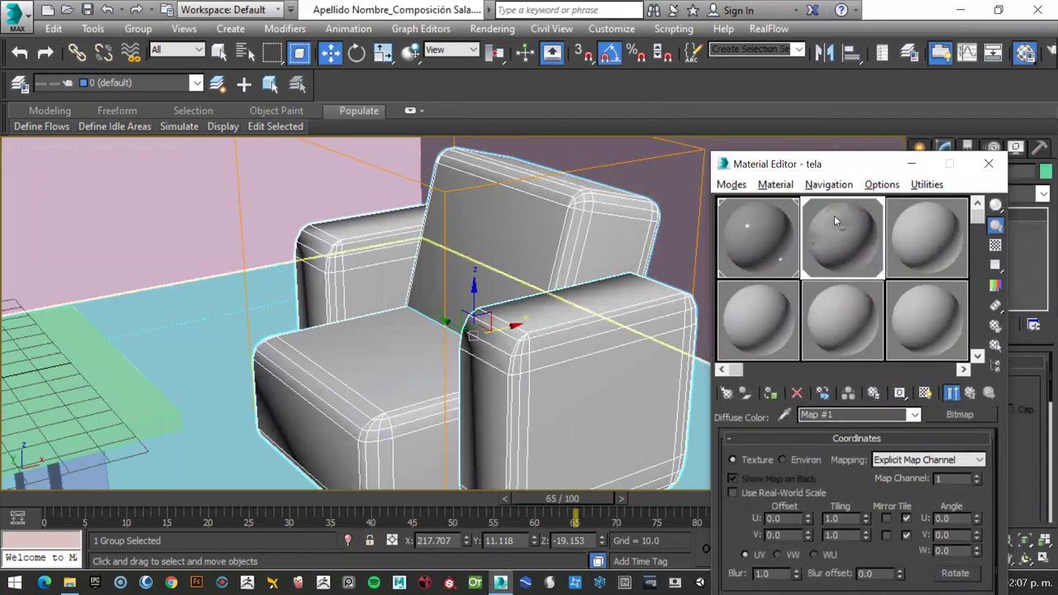
left_click(926, 395)
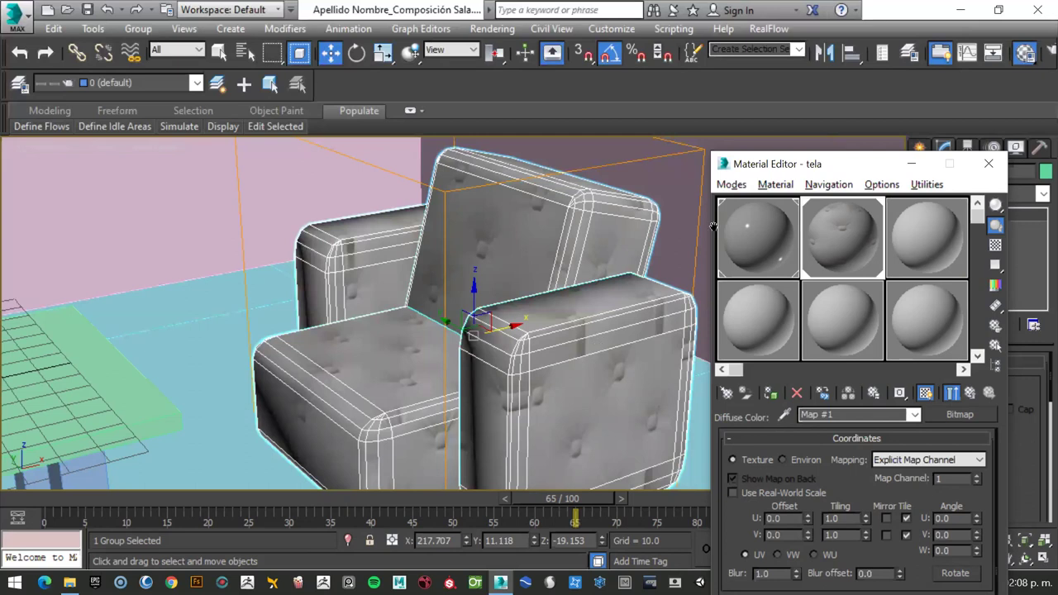
Open the armchair group for editing and select the right armrest.
left_click(609, 304)
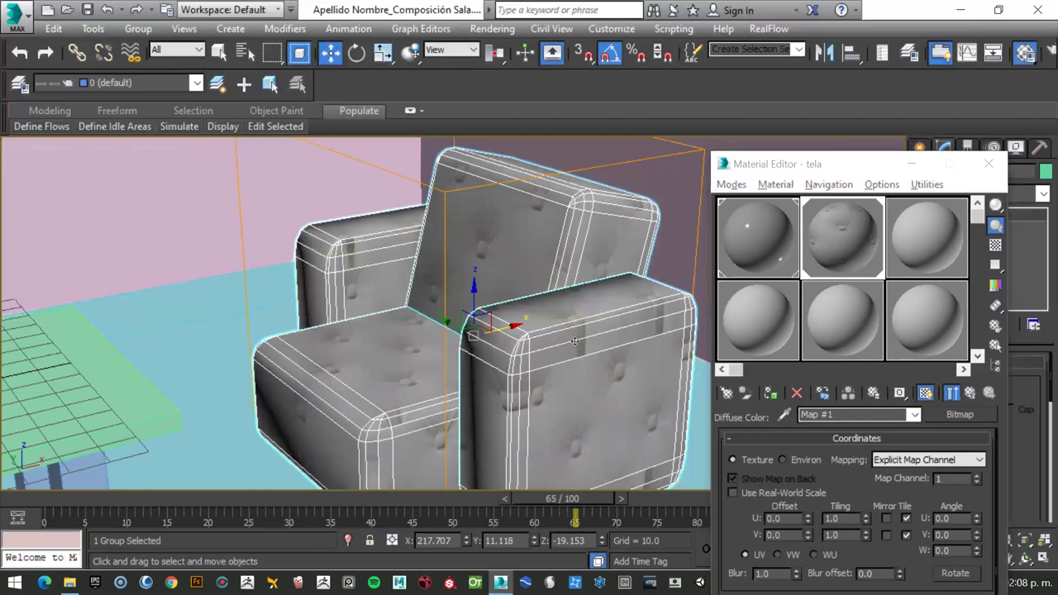
left_click(148, 33)
left_click(163, 91)
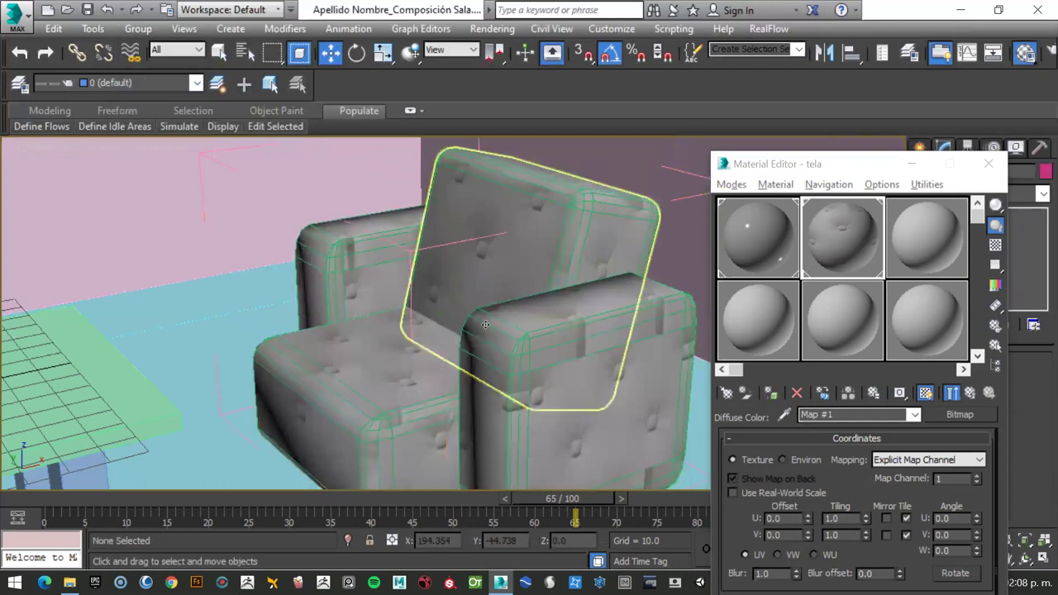
left_click(521, 341)
Delete the right armrest, left armrest and backrest, then select the seat cushion.
key("Delete")
left_click(371, 273)
key("Delete")
left_click(476, 257)
key("Delete")
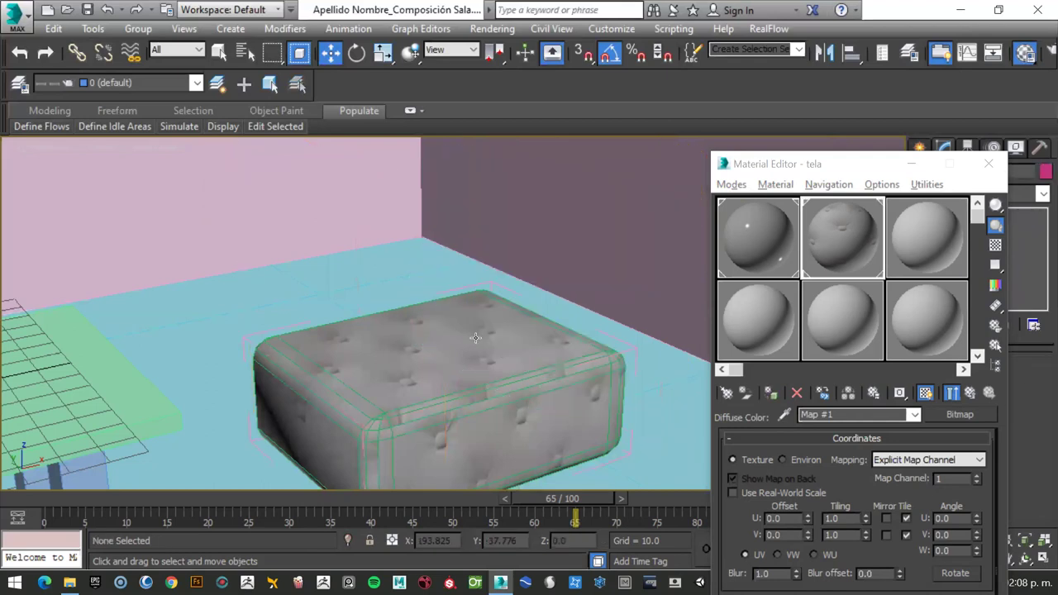
left_click(476, 345)
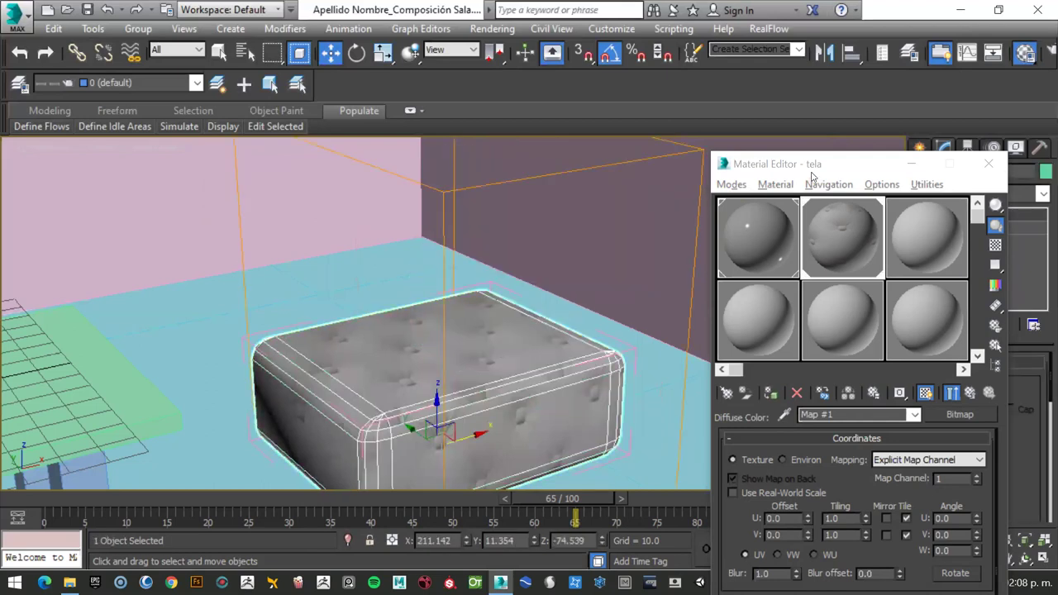
Set the ChamferBox001 seat cushion's fillet to 2.457.
left_click_drag(812, 176, 777, 491)
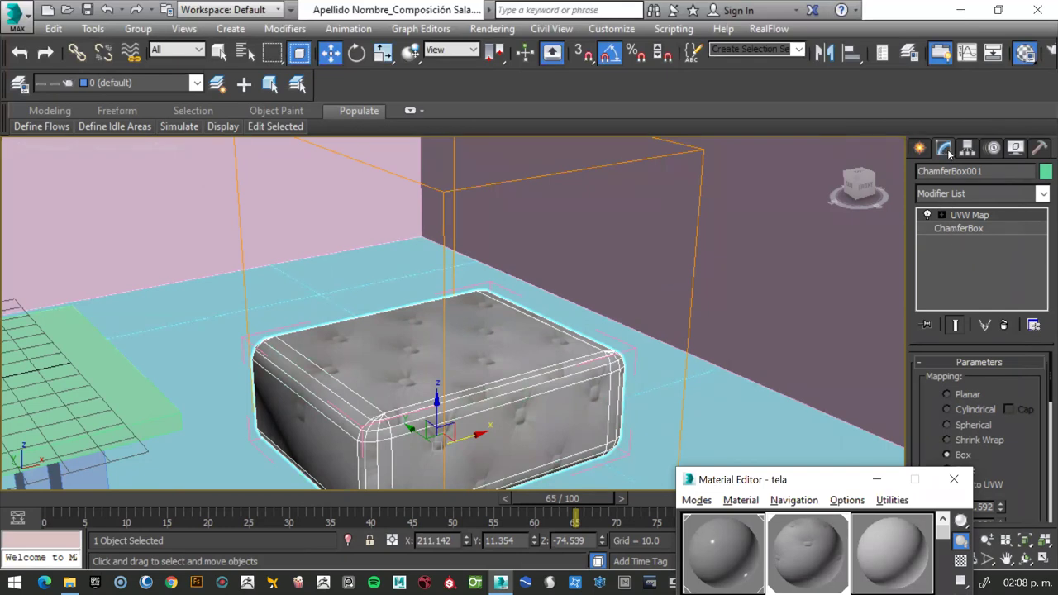
scroll(1042, 394, "down", 1)
left_click_drag(780, 480, 578, 512)
left_click(964, 229)
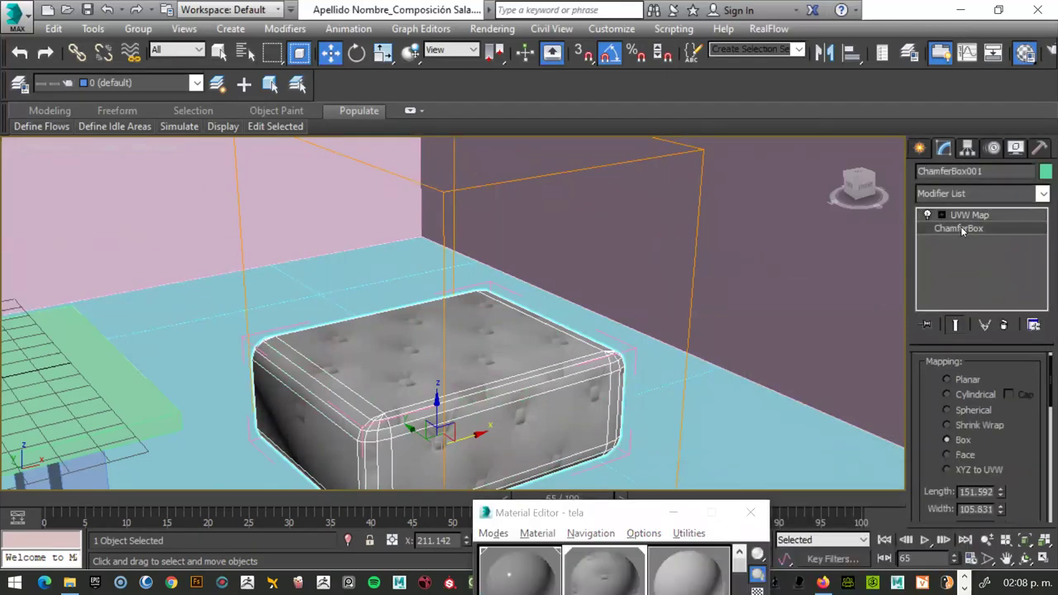
left_click(1032, 442)
left_click_drag(1032, 441, 1033, 513)
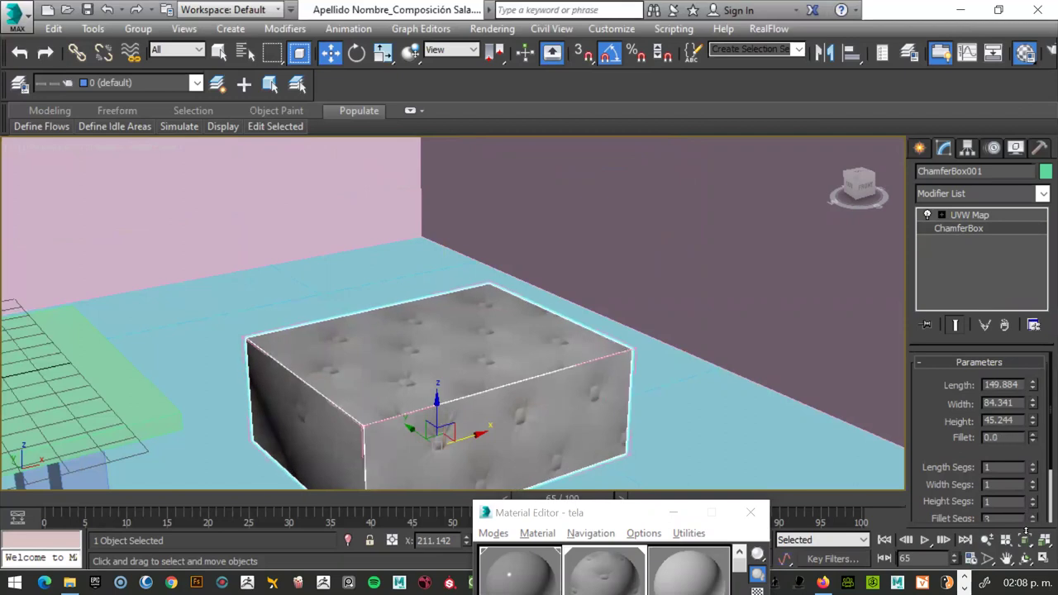
left_click_drag(1033, 512, 1033, 437)
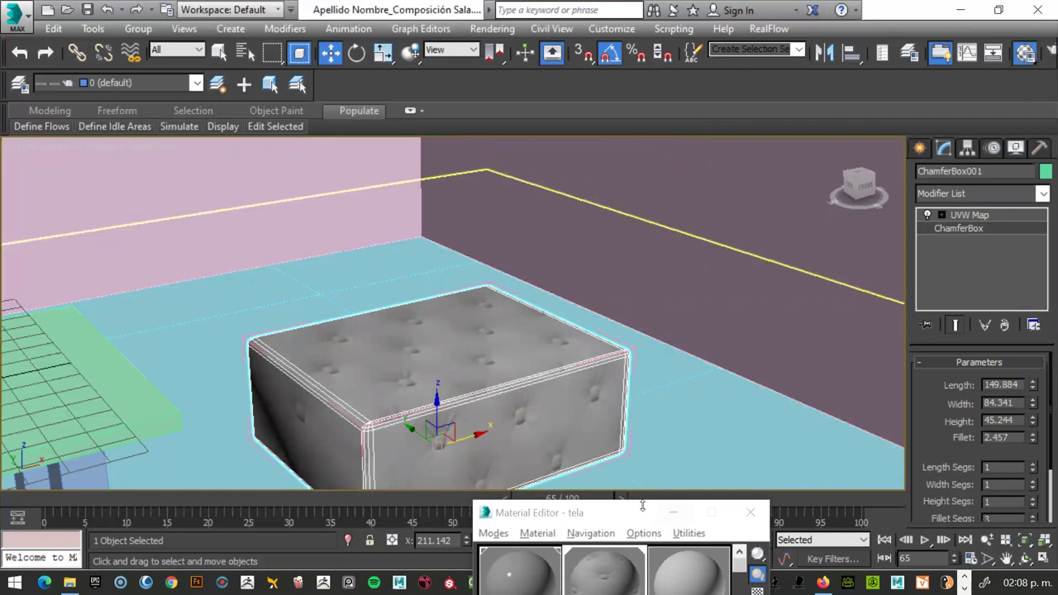
left_click_drag(630, 513, 767, 185)
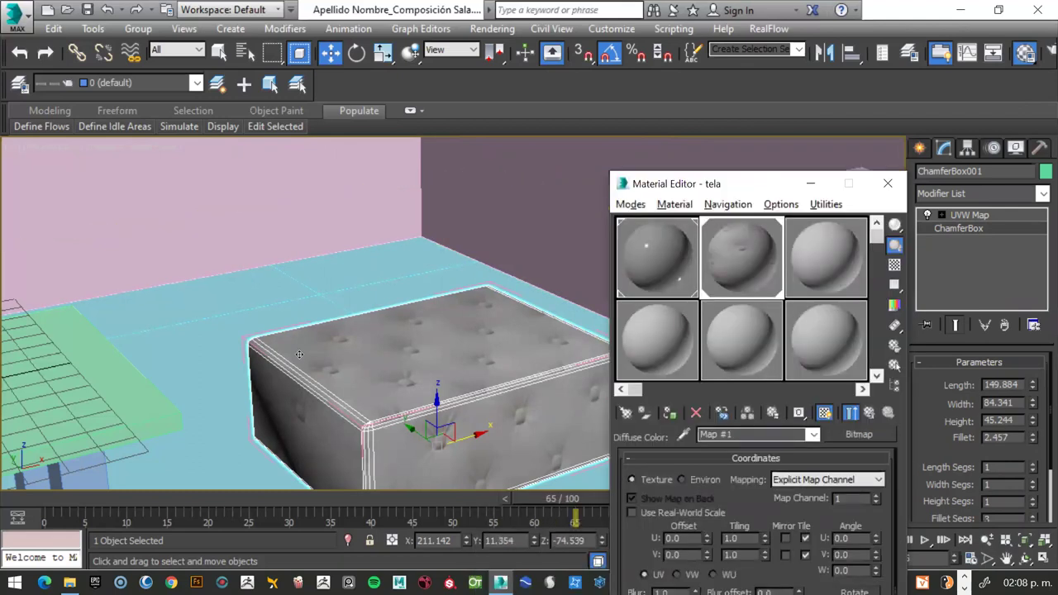
scroll(320, 341, "up", 3)
scroll(347, 350, "up", 2)
scroll(347, 350, "down", 2)
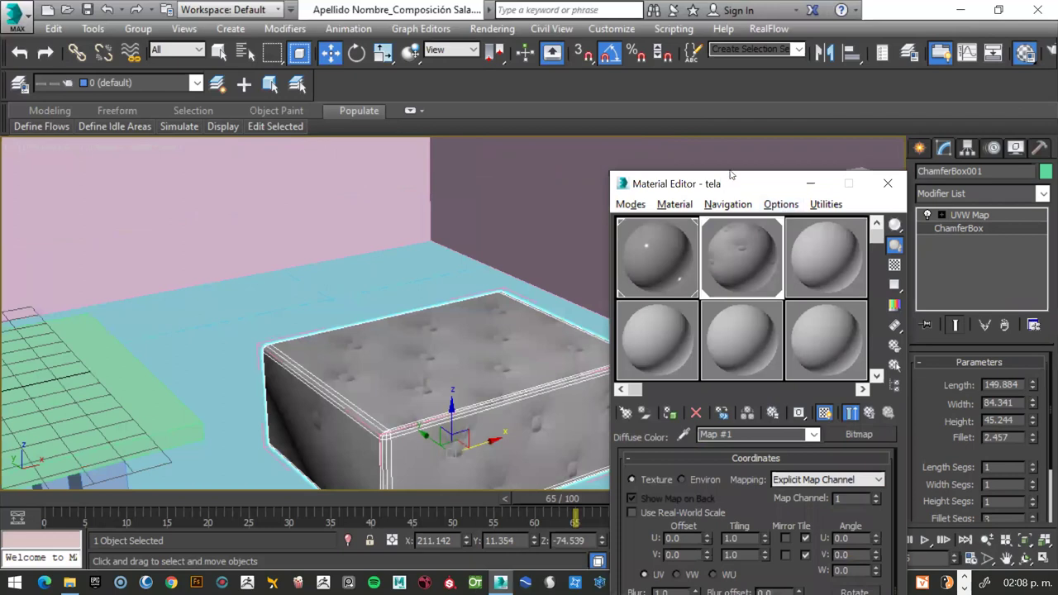
Render a test frame and return the Material Editor to the tela material's top level.
left_click_drag(731, 175, 780, 90)
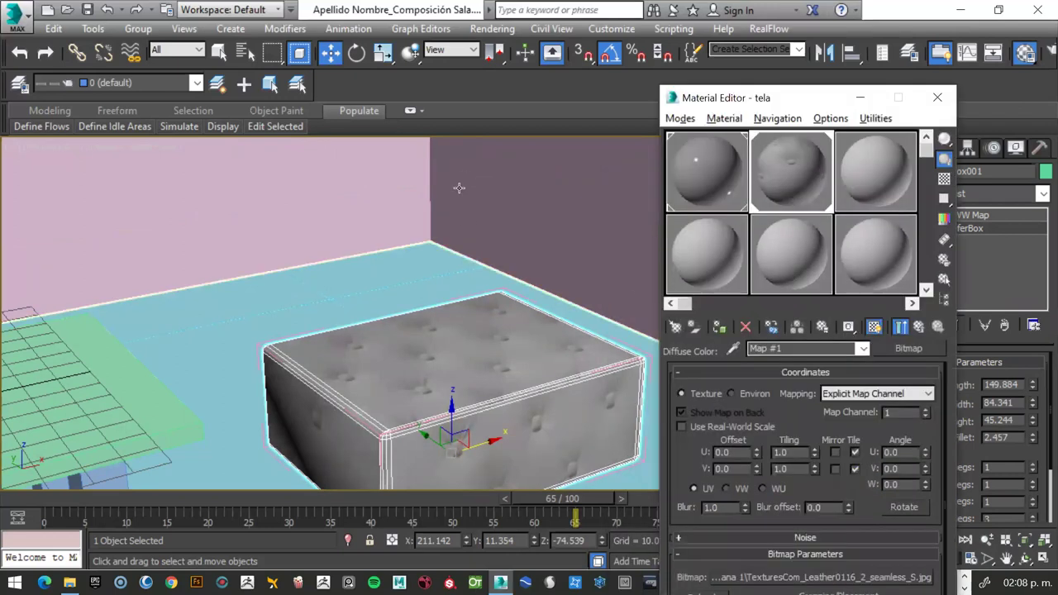
key("shift+q")
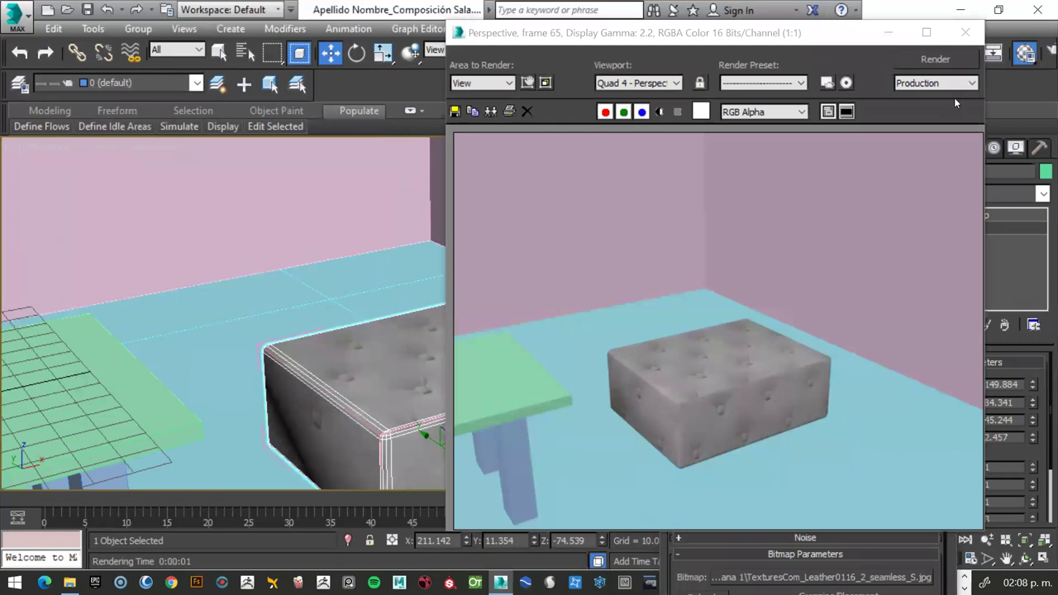
left_click(964, 32)
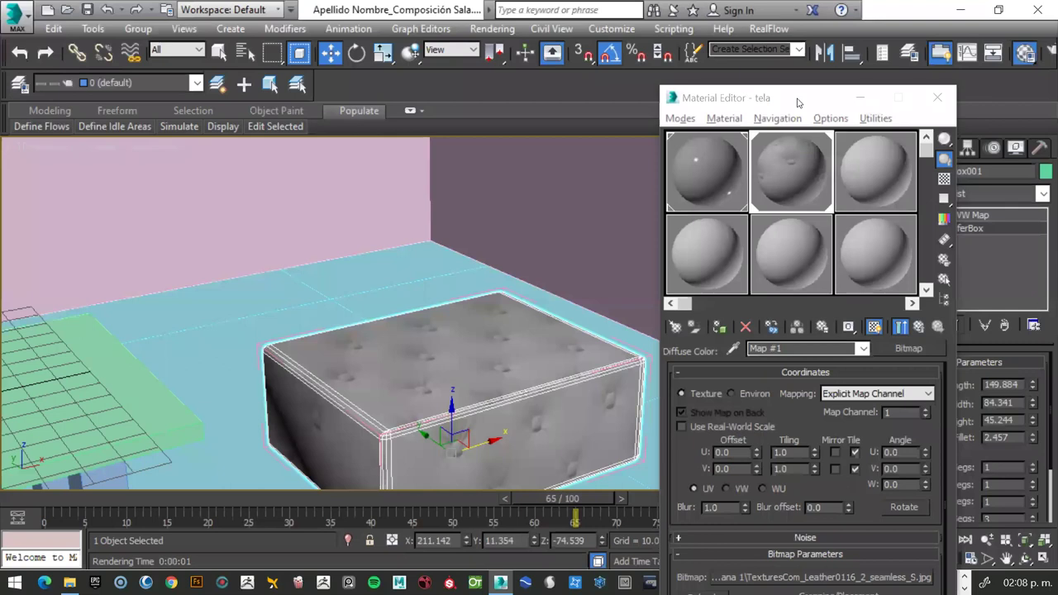
left_click_drag(797, 101, 792, 19)
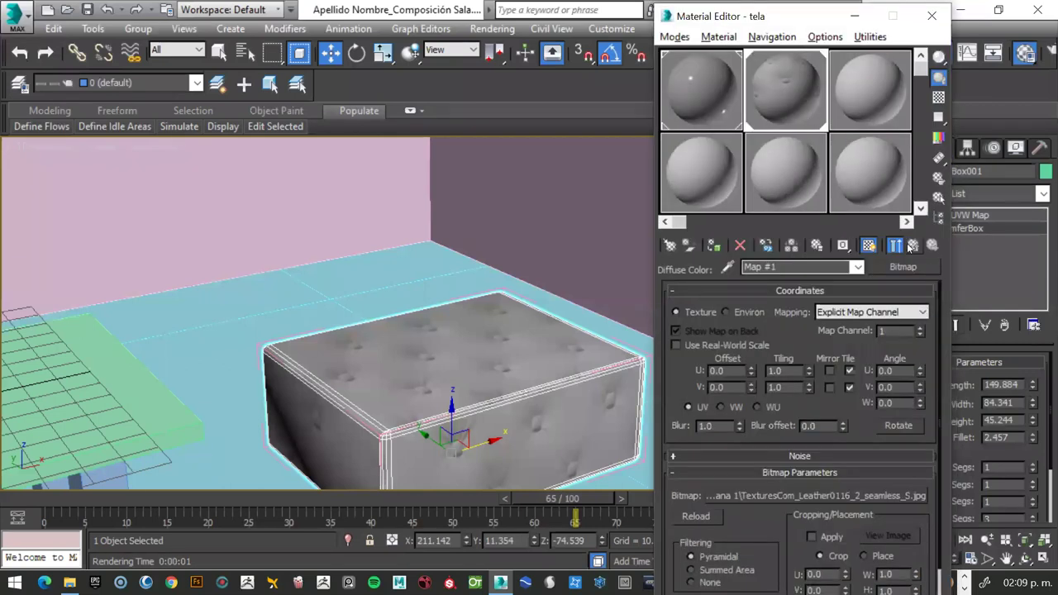
left_click(913, 246)
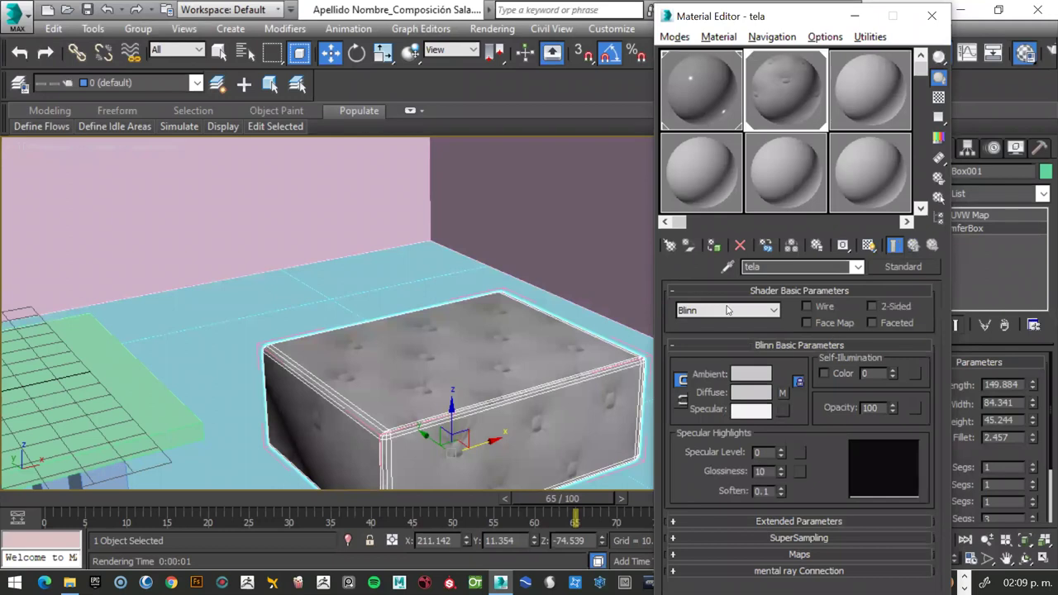
left_click_drag(658, 8, 579, 6)
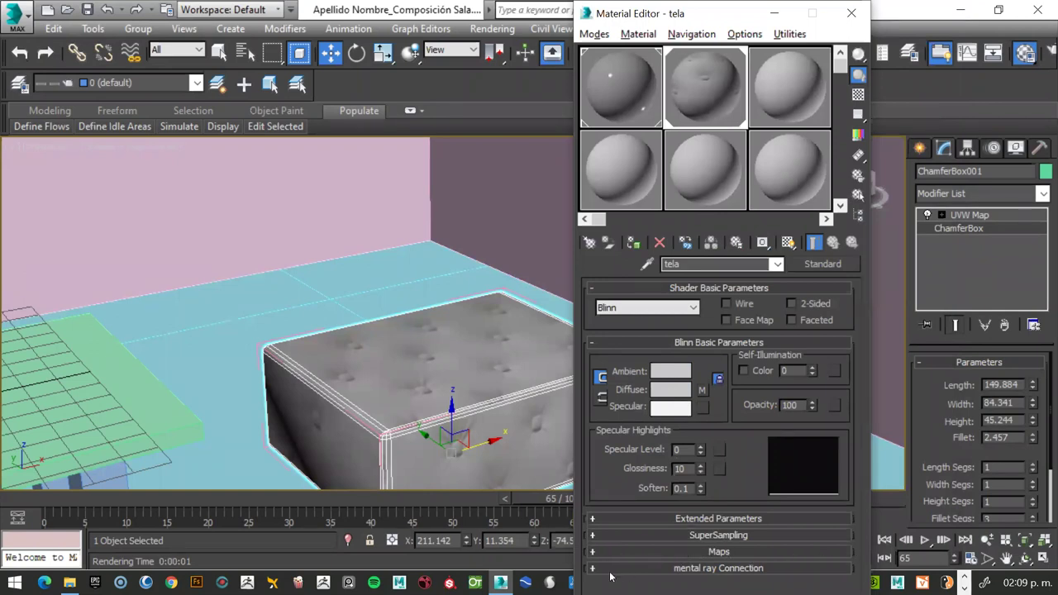
Copy the leather diffuse map into the tela material's Bump slot as an independent copy.
left_click(593, 552)
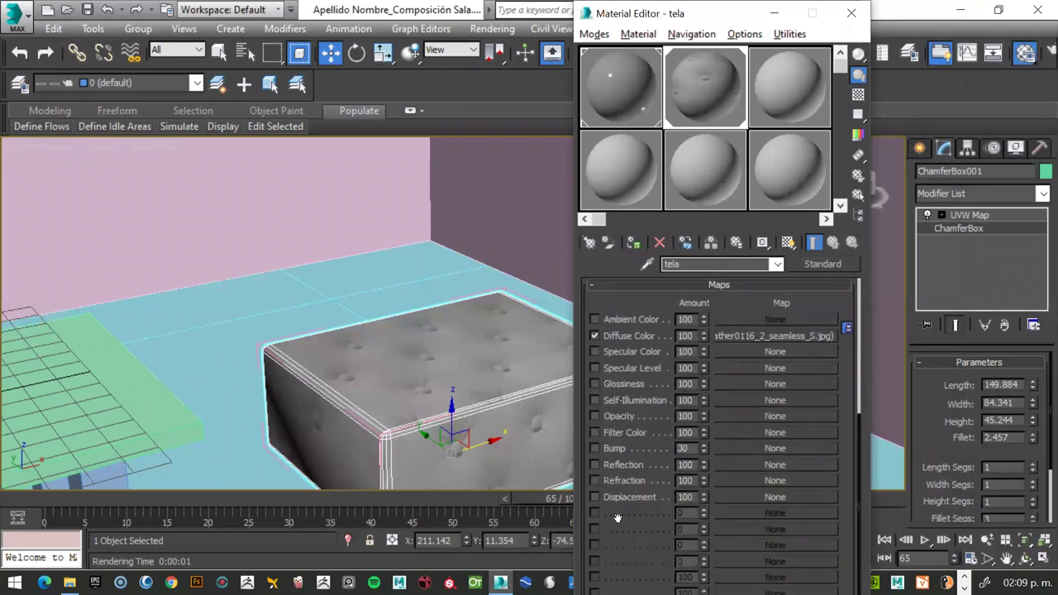
left_click(591, 286)
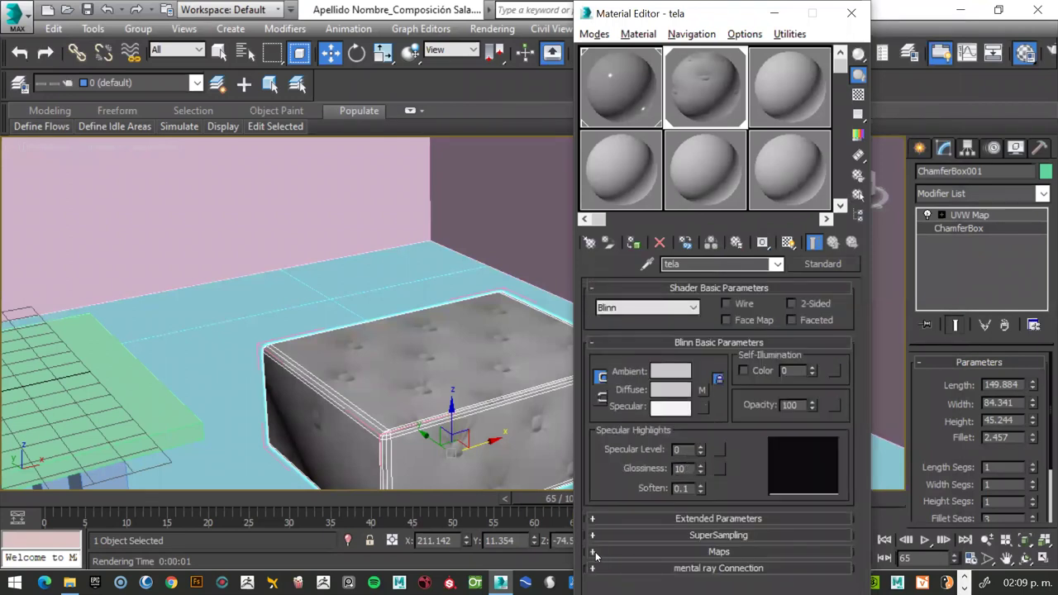
left_click(592, 552)
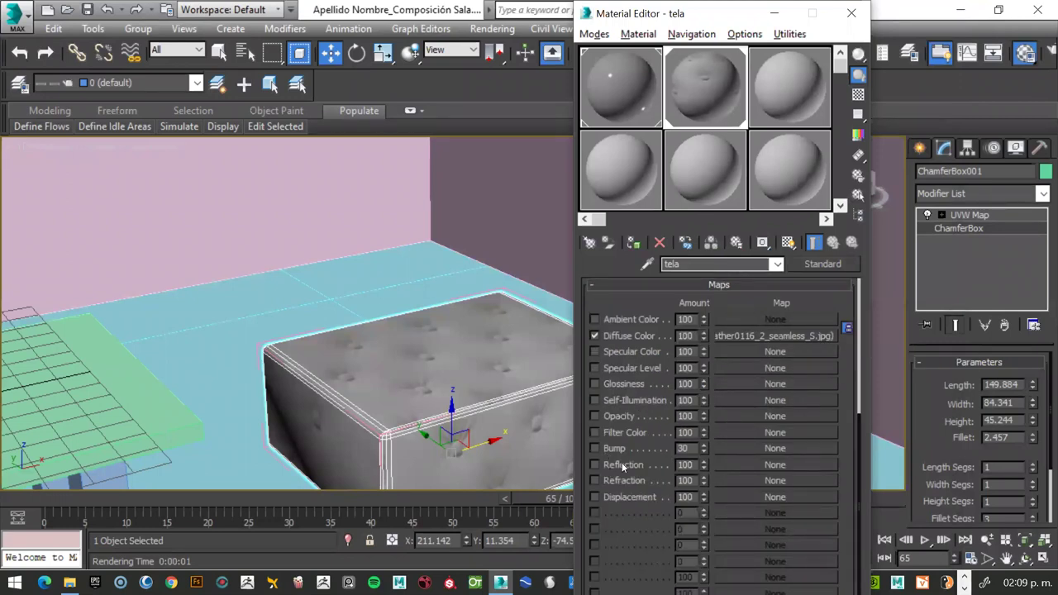
left_click_drag(751, 333, 738, 354)
left_click_drag(744, 449, 743, 445)
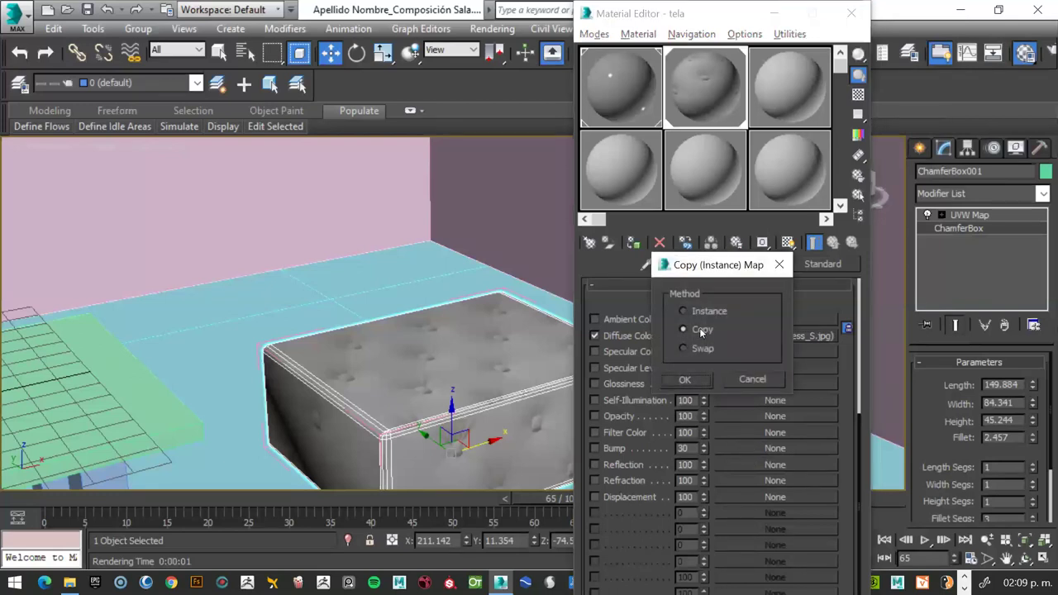
left_click(698, 380)
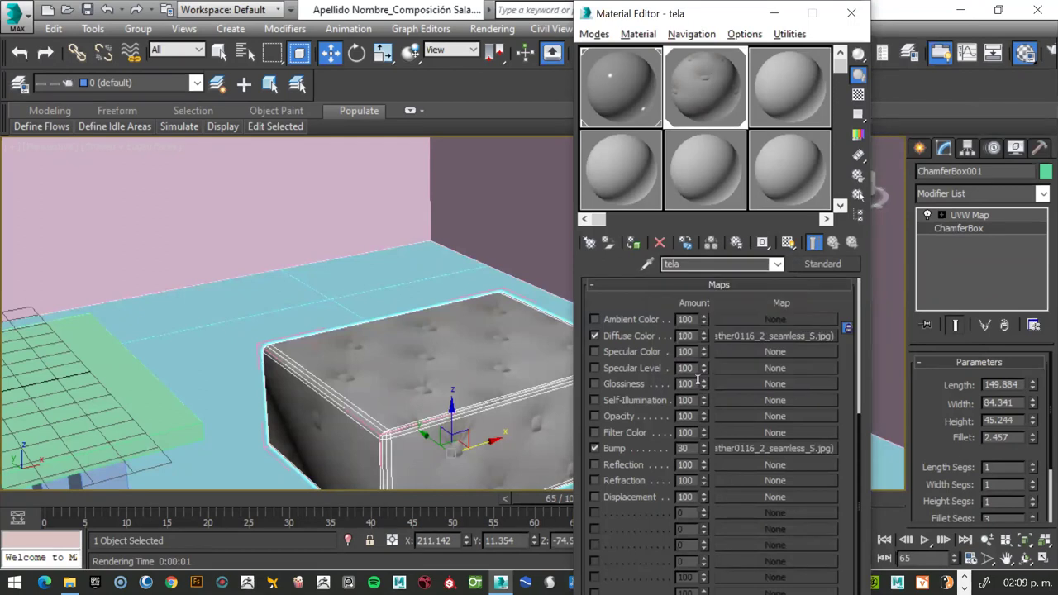
left_click_drag(703, 451, 703, 438)
Set the Bump amount to 200 and render to check the deeper tufting.
double_click(704, 64)
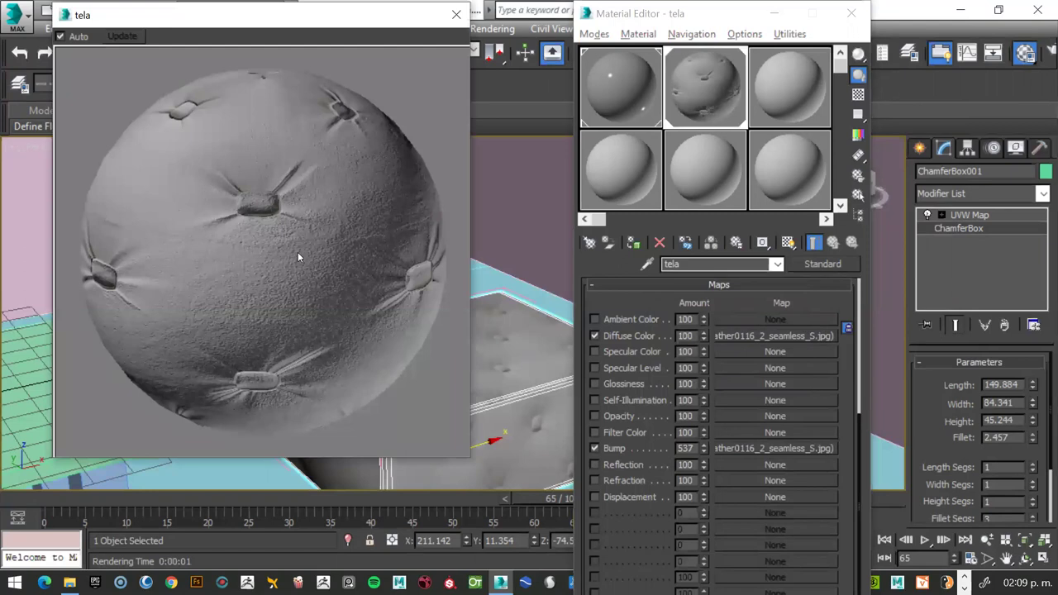
left_click_drag(693, 448, 619, 447)
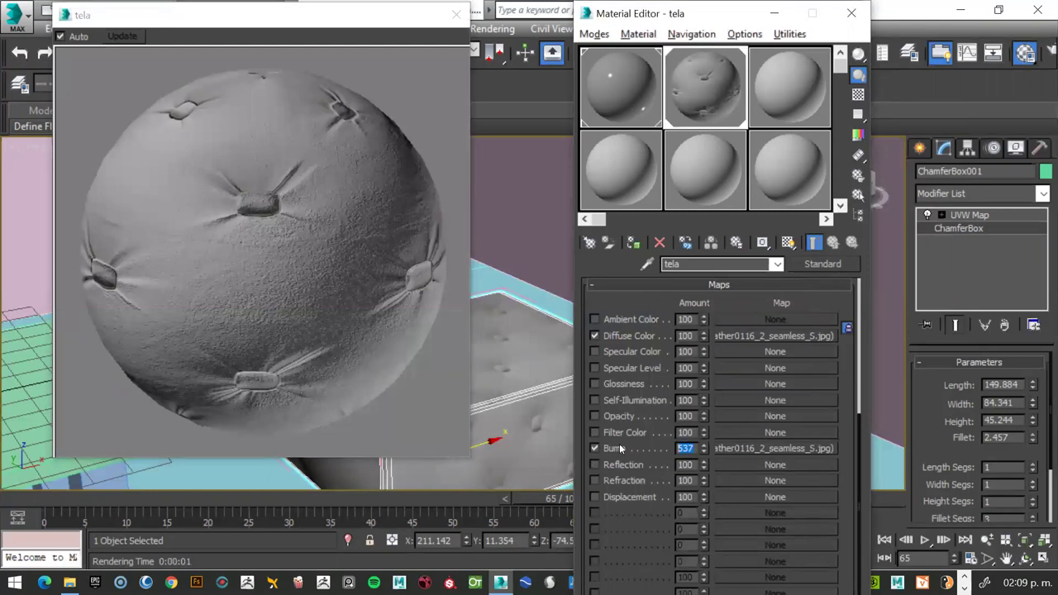
type("200")
key("Return")
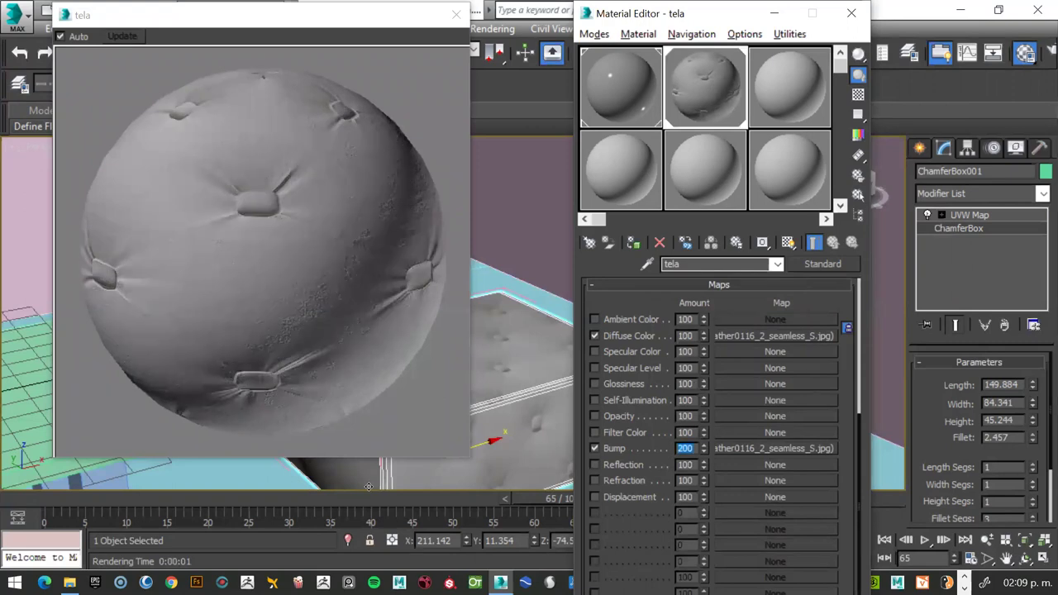
left_click(508, 230)
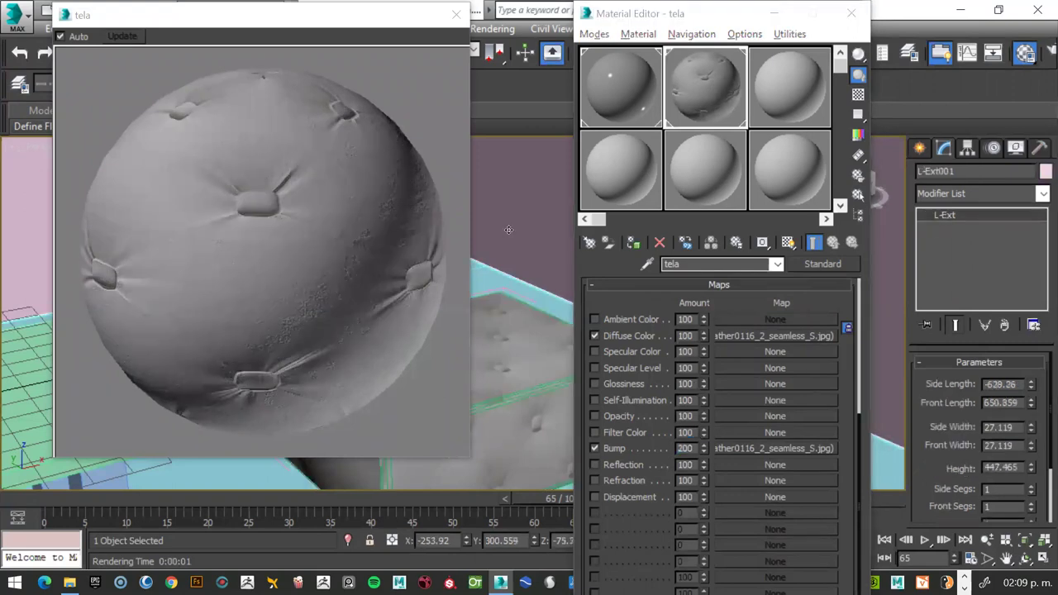
key("shift+q")
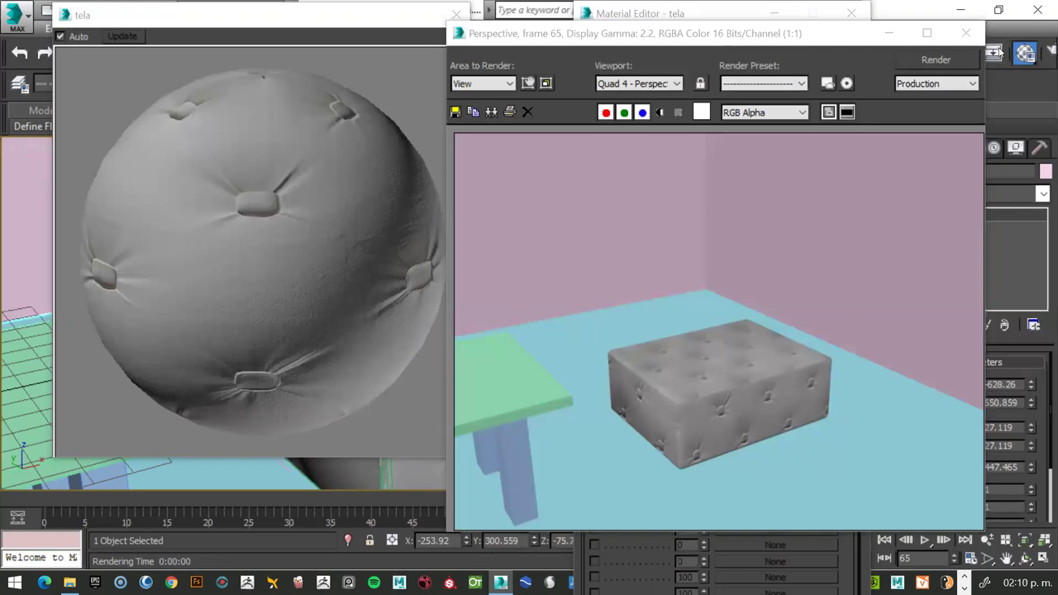
left_click(965, 33)
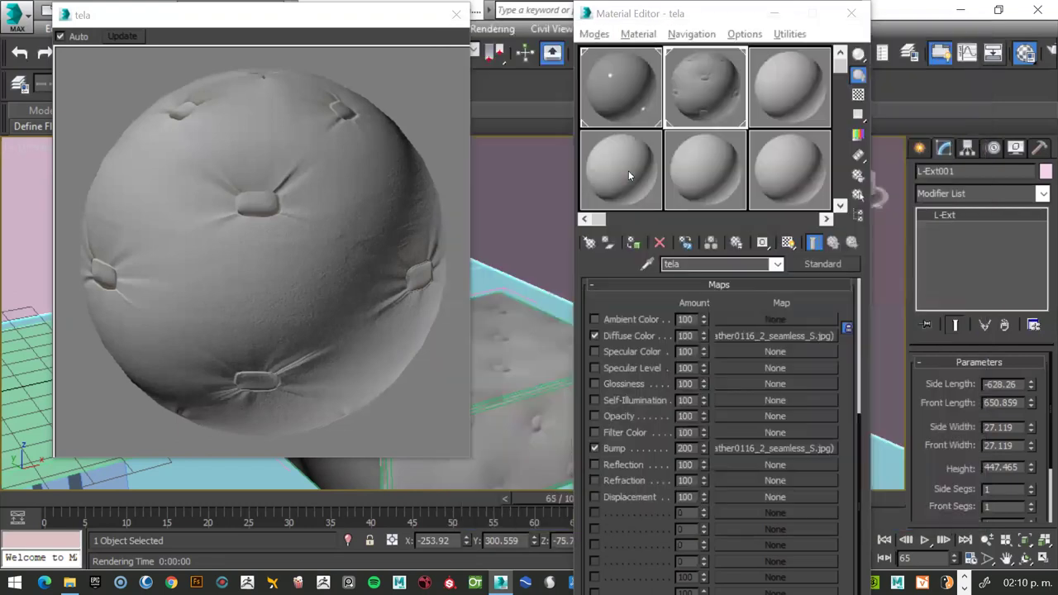
left_click(456, 15)
mouse_move(683, 7)
left_mouse_down()
mouse_move(725, 75)
mouse_move(741, 203)
mouse_move(873, 336)
left_mouse_up()
Select the tufted ottoman and isolate it from the rest of the scene.
left_click(504, 382)
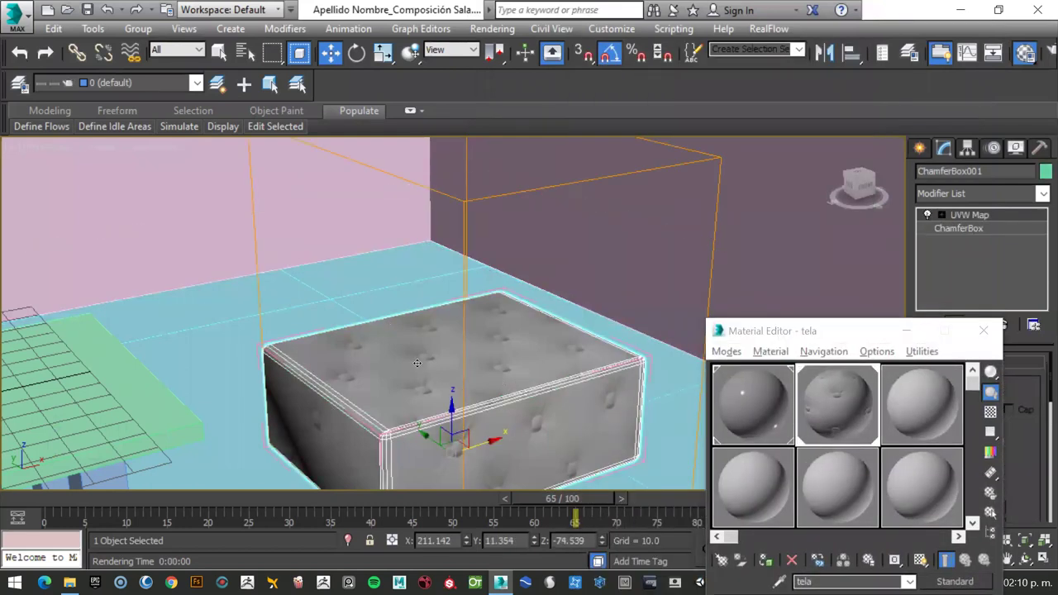
scroll(417, 355, "down", 2)
scroll(417, 355, "down", 3)
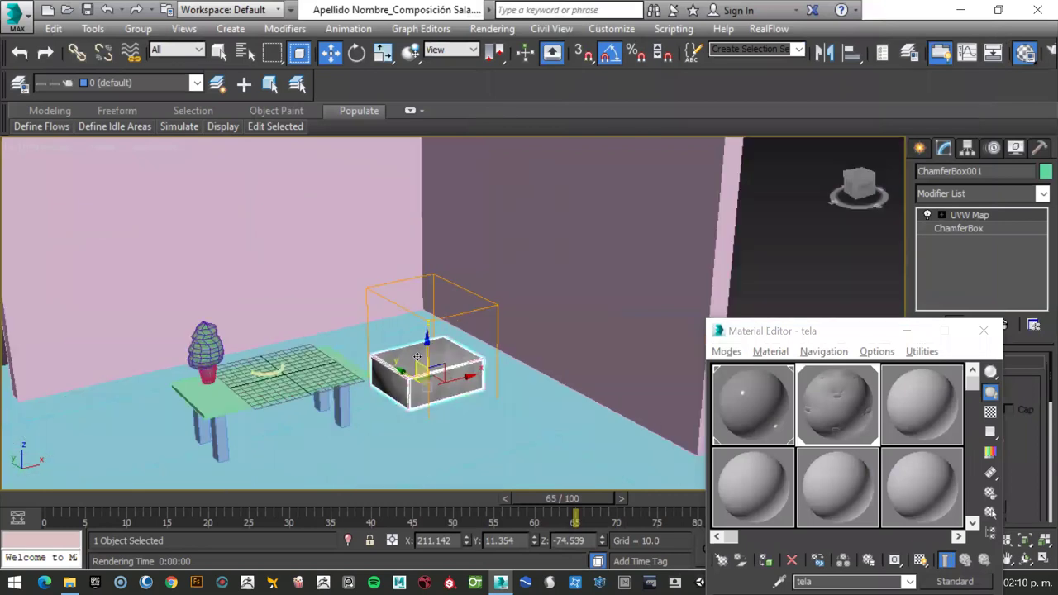
scroll(415, 354, "up", 4)
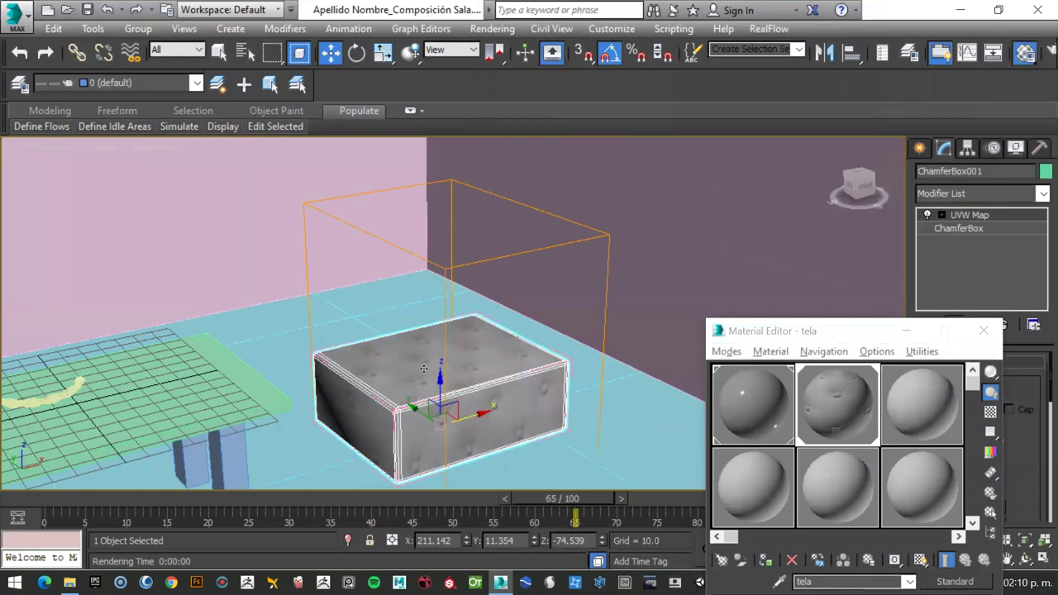
right_click(423, 367)
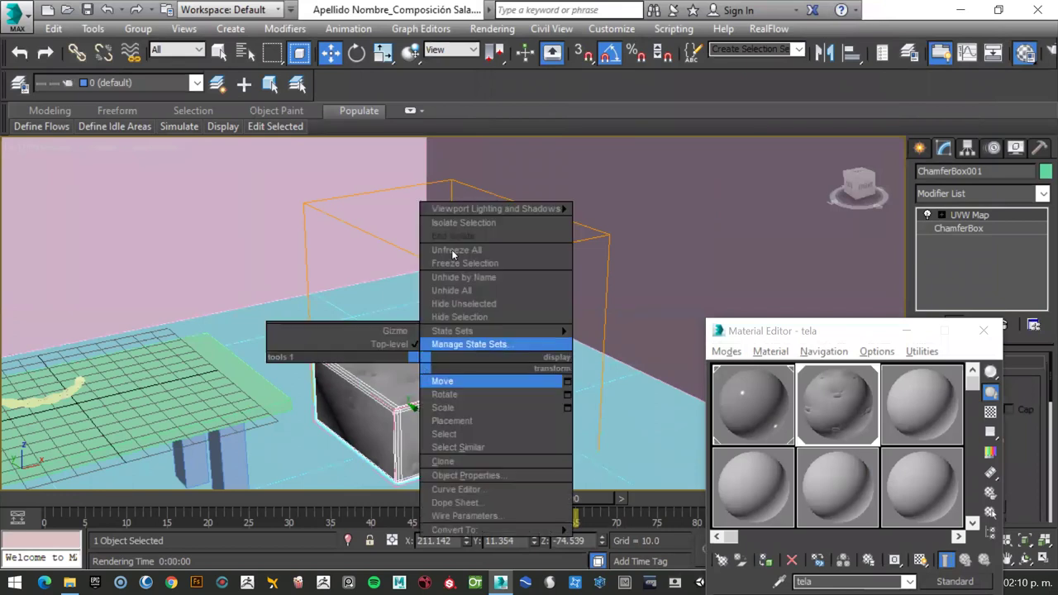
left_click(485, 223)
Orbit to view the isolated ottoman from higher up and reselect it.
scroll(461, 289, "down", 5)
scroll(460, 293, "up", 2)
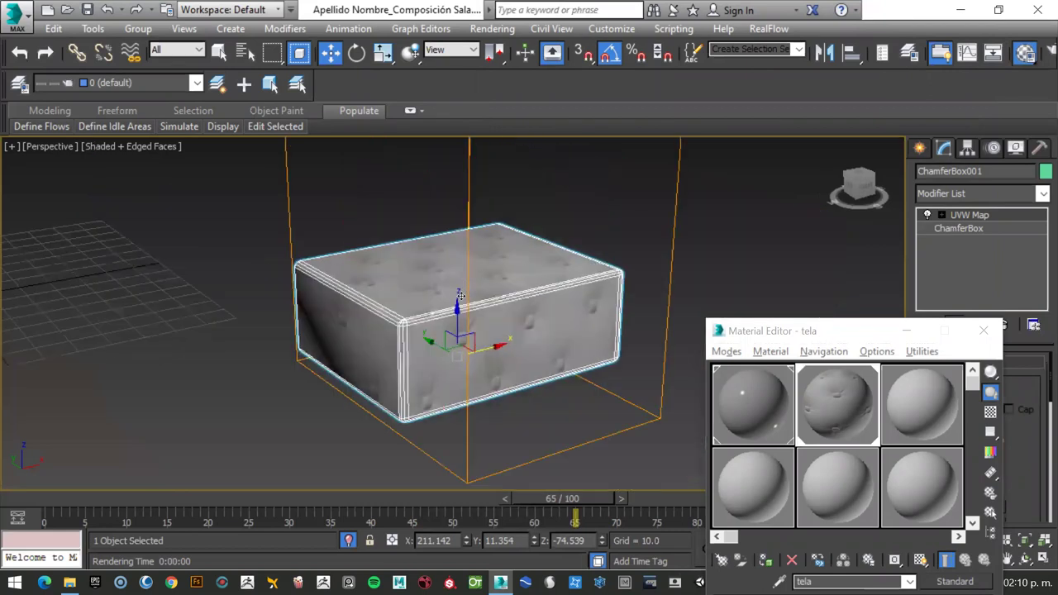
key("ctrl+d")
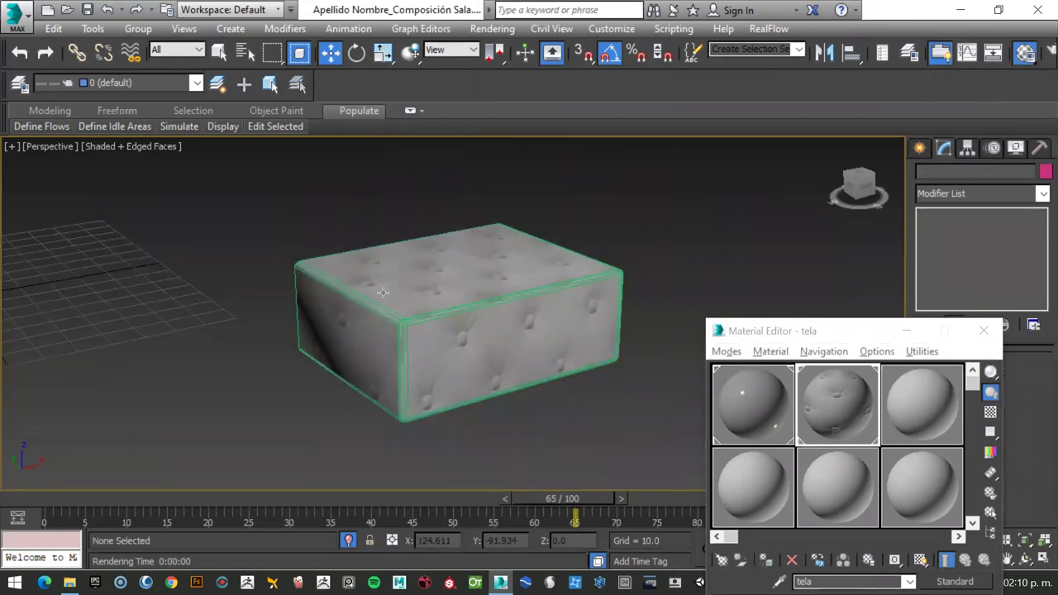
left_click_drag(857, 189, 864, 184)
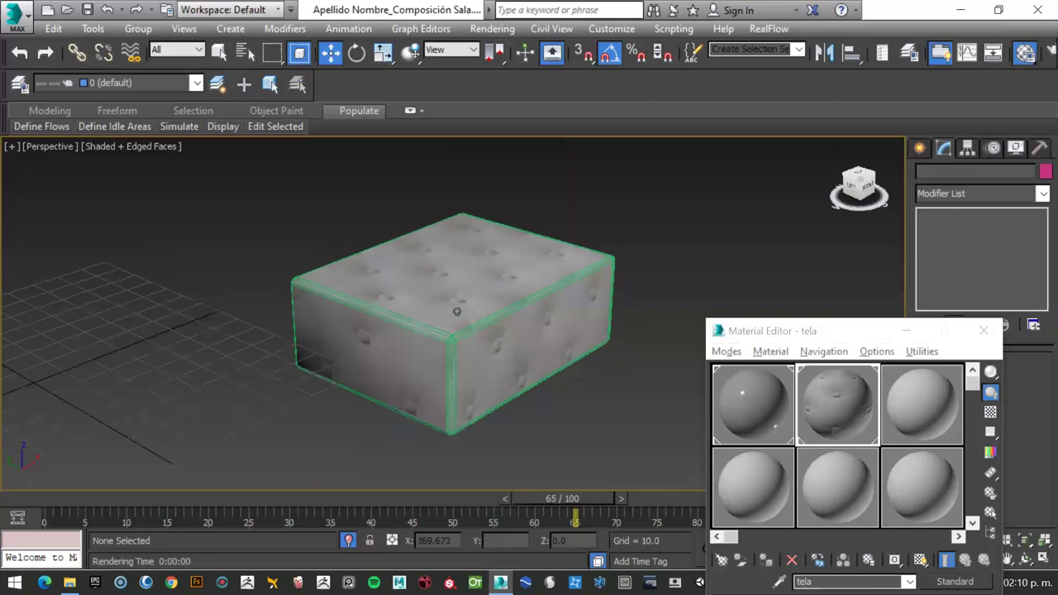
left_click(438, 315)
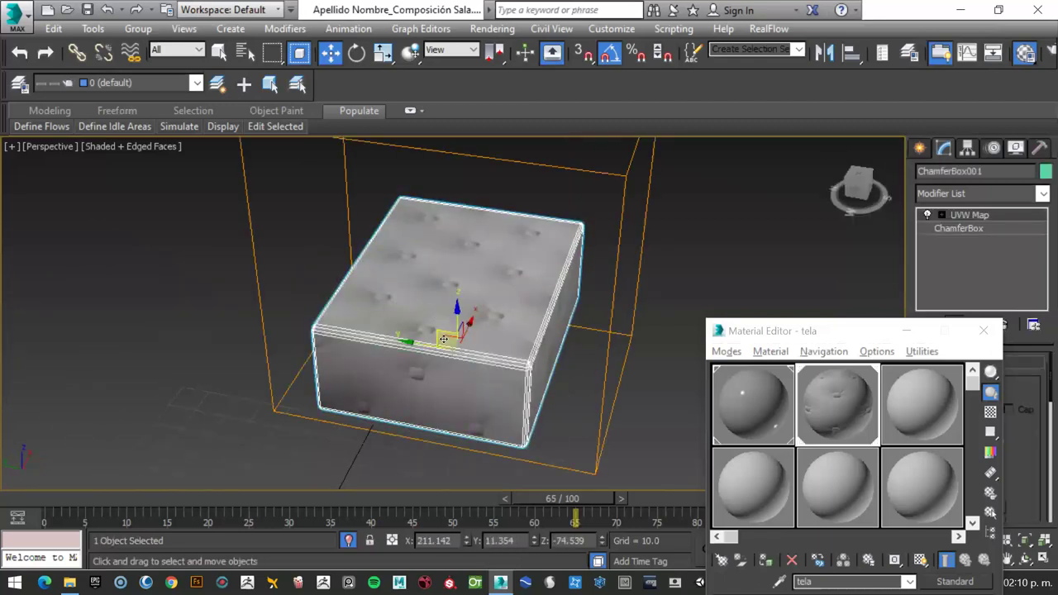
left_click_drag(414, 345, 618, 356, "shift")
left_click(545, 363)
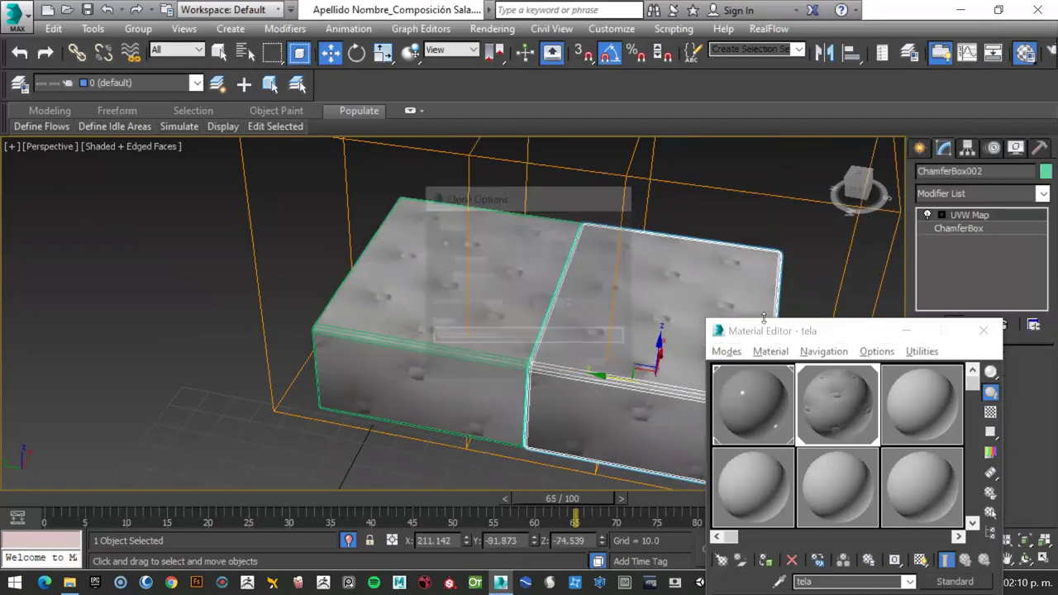
key("r")
left_click_drag(702, 393, 577, 360)
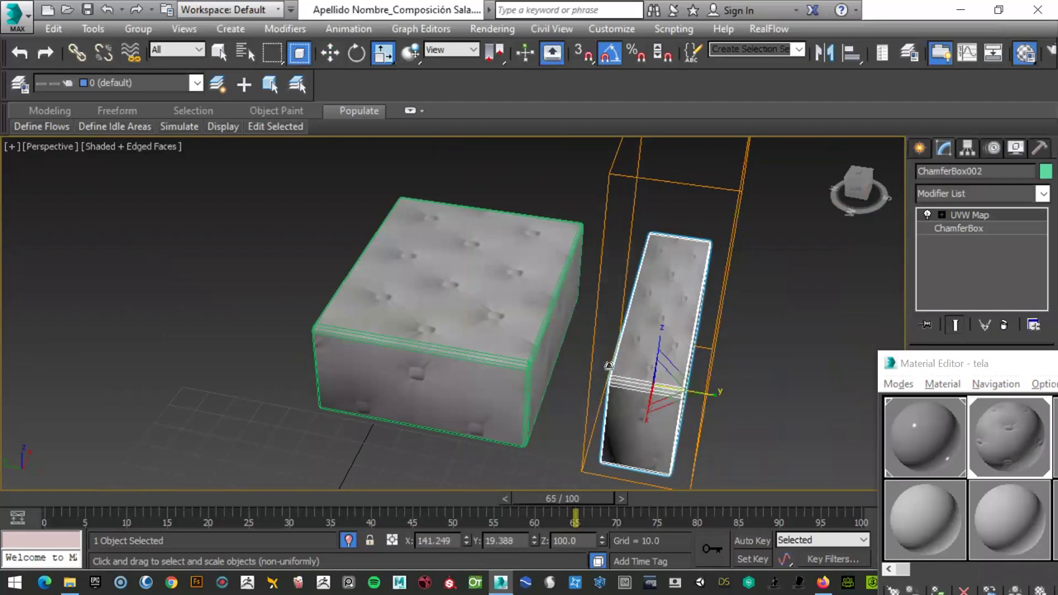
key("w")
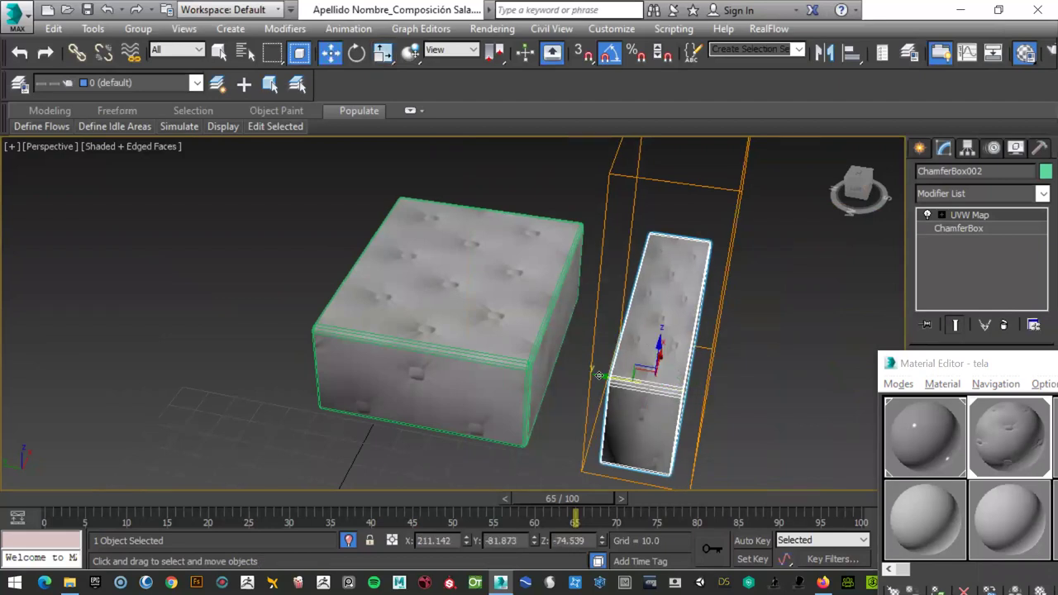
left_click(567, 371)
left_click(605, 378)
left_click_drag(602, 377, 538, 354)
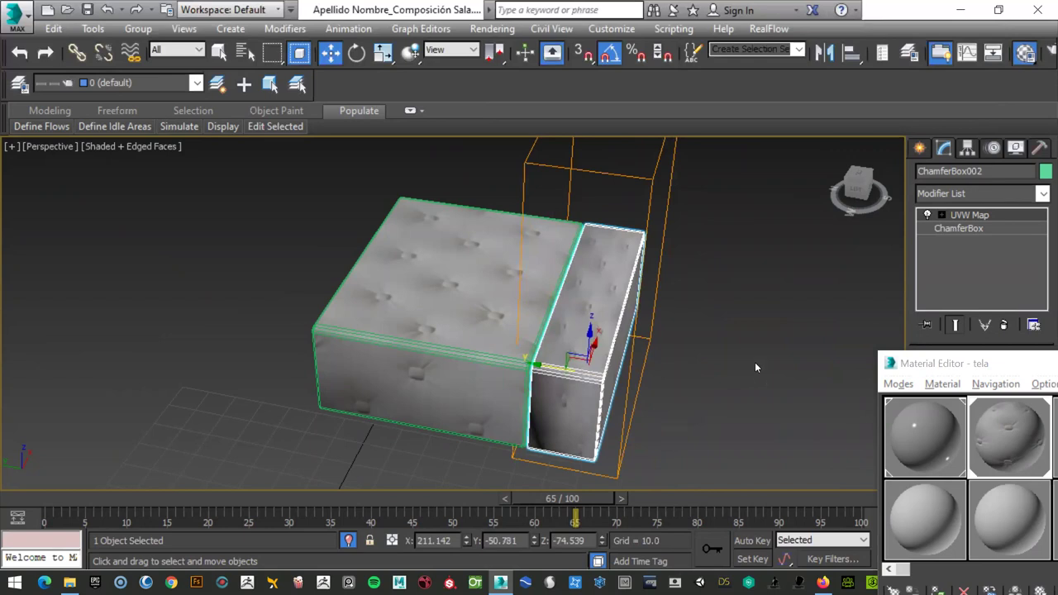
left_click(859, 191)
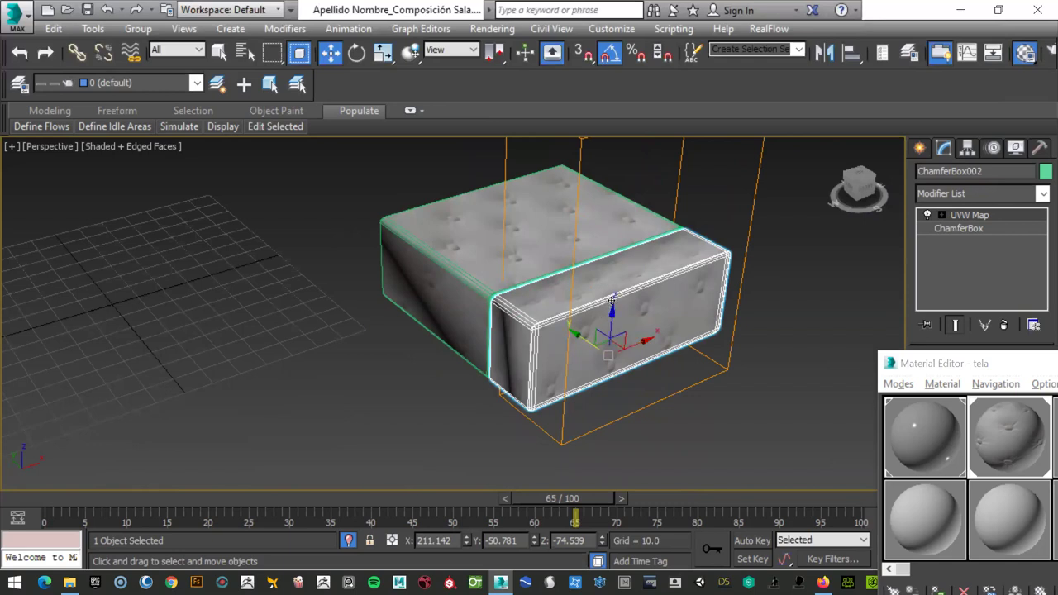
Scale the side cushion taller in Z and clone it as the opposite armrest.
key("r")
left_click_drag(612, 295, 610, 283)
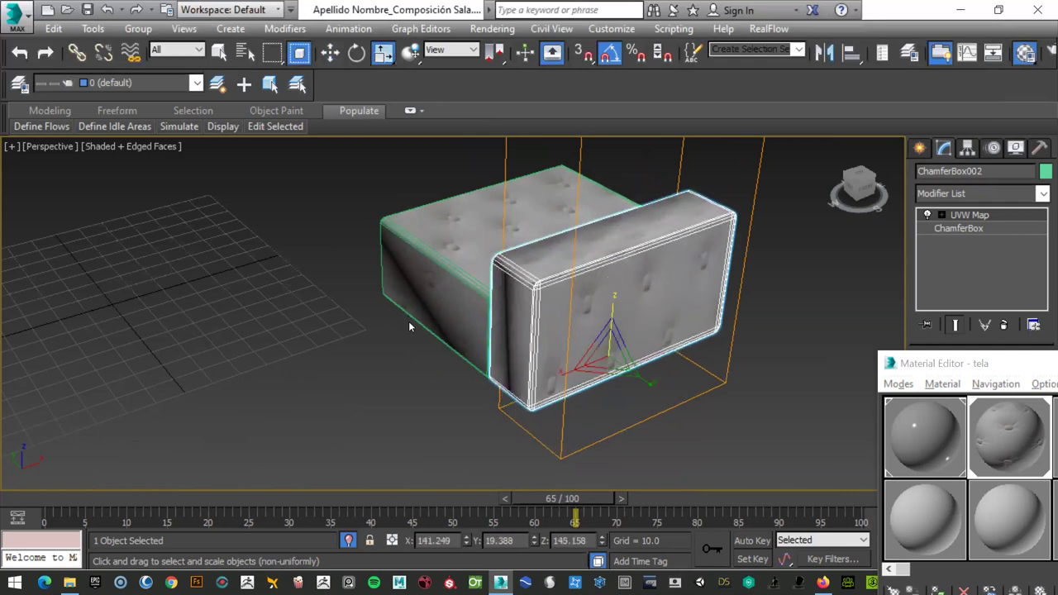
key("w")
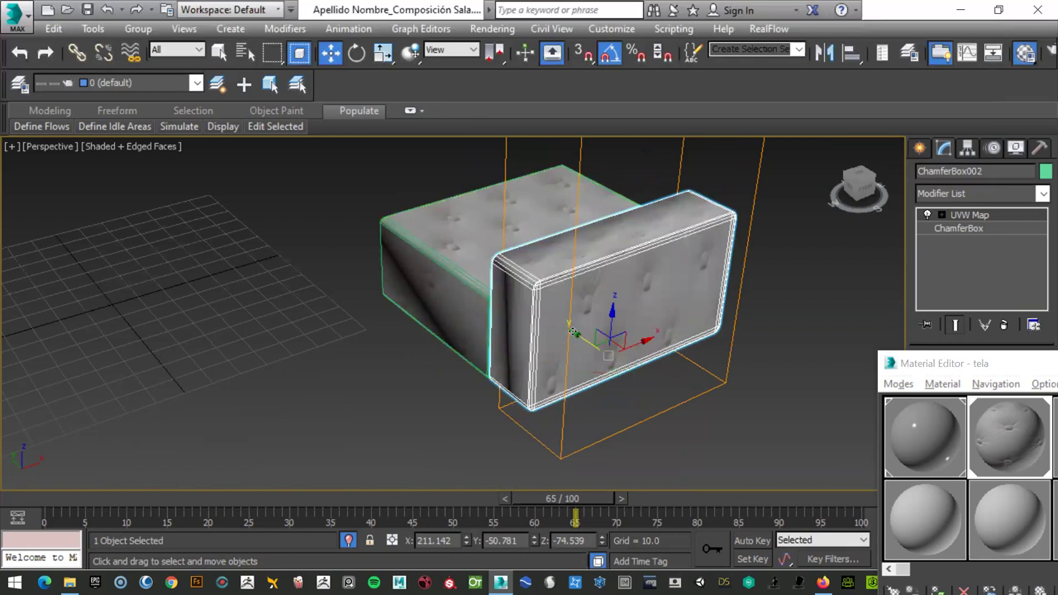
left_click_drag(580, 337, 513, 309)
key("ctrl+z")
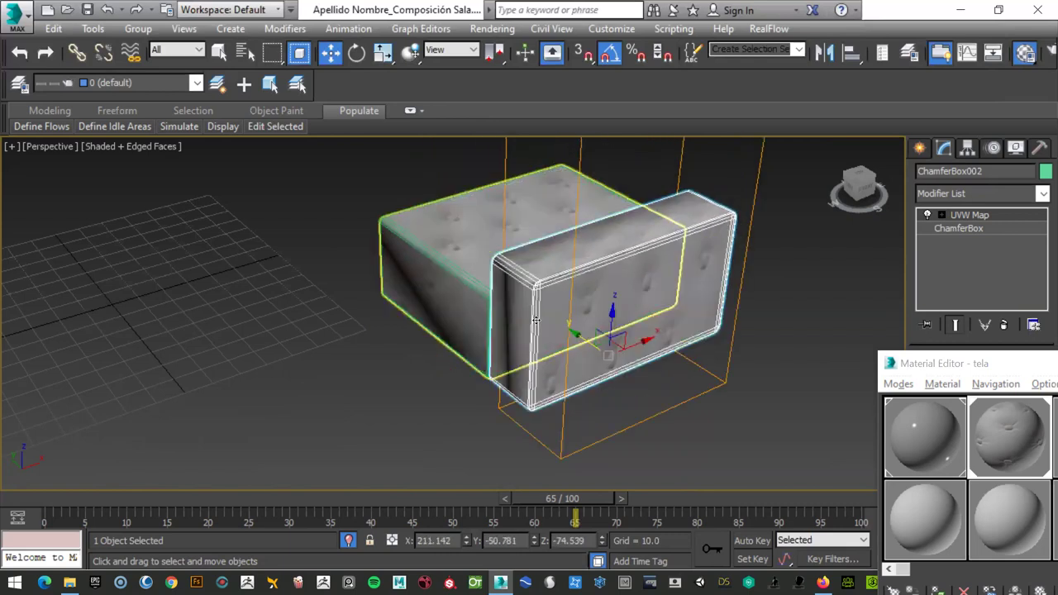
mouse_move(509, 287)
left_mouse_down()
mouse_move(430, 227)
mouse_move(619, 226)
left_mouse_up()
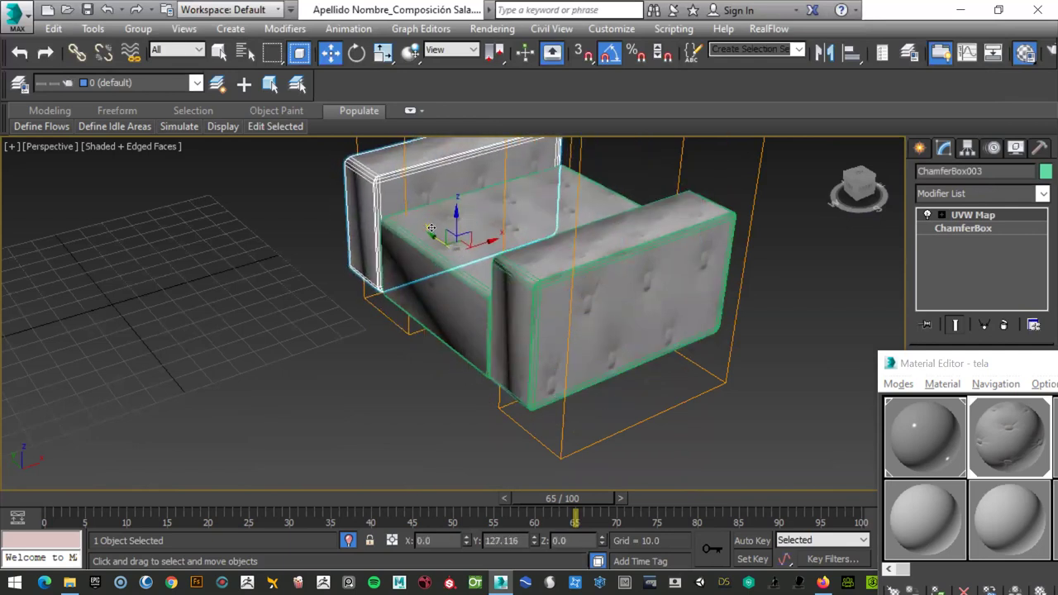
left_click(530, 367)
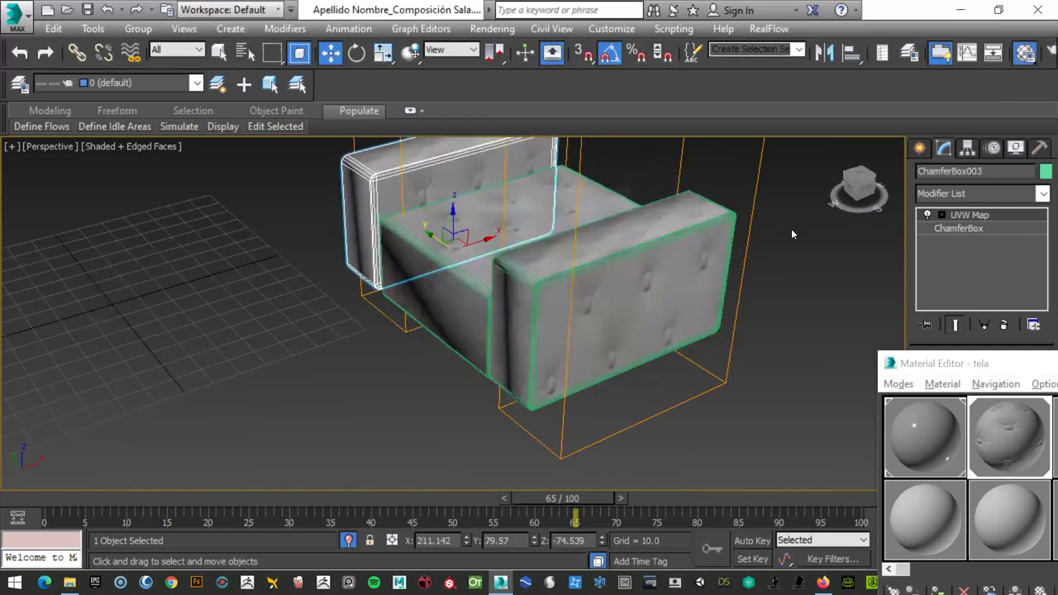
In Top view, align both armrests flush against the seat's sides.
mouse_move(463, 347)
middle_mouse_down("alt")
mouse_move(463, 272)
mouse_move(496, 272)
mouse_move(512, 256)
mouse_move(512, 298)
mouse_move(529, 331)
mouse_move(521, 248)
middle_mouse_up("alt")
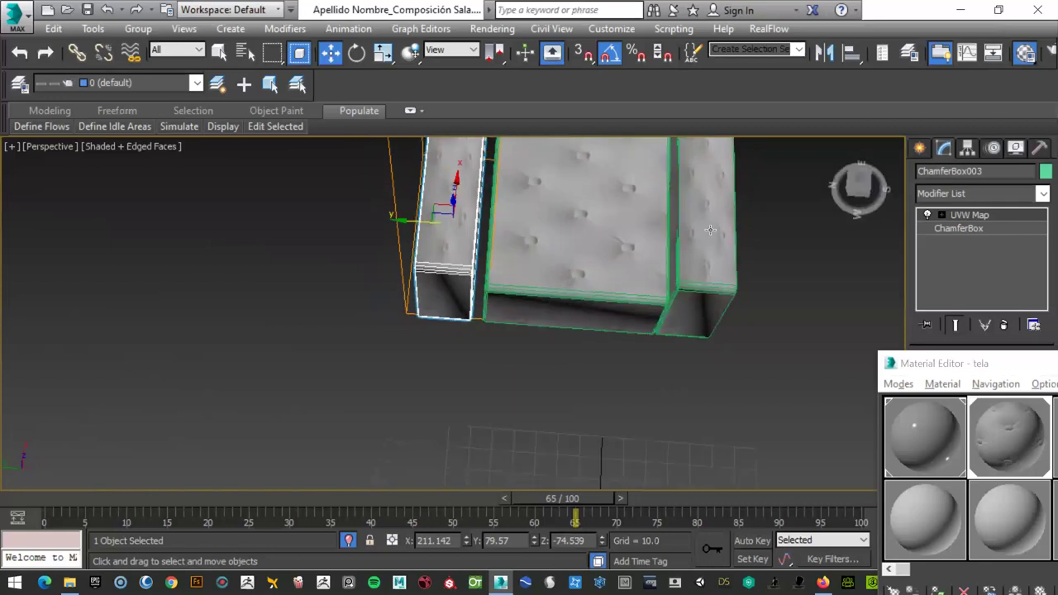
key("t")
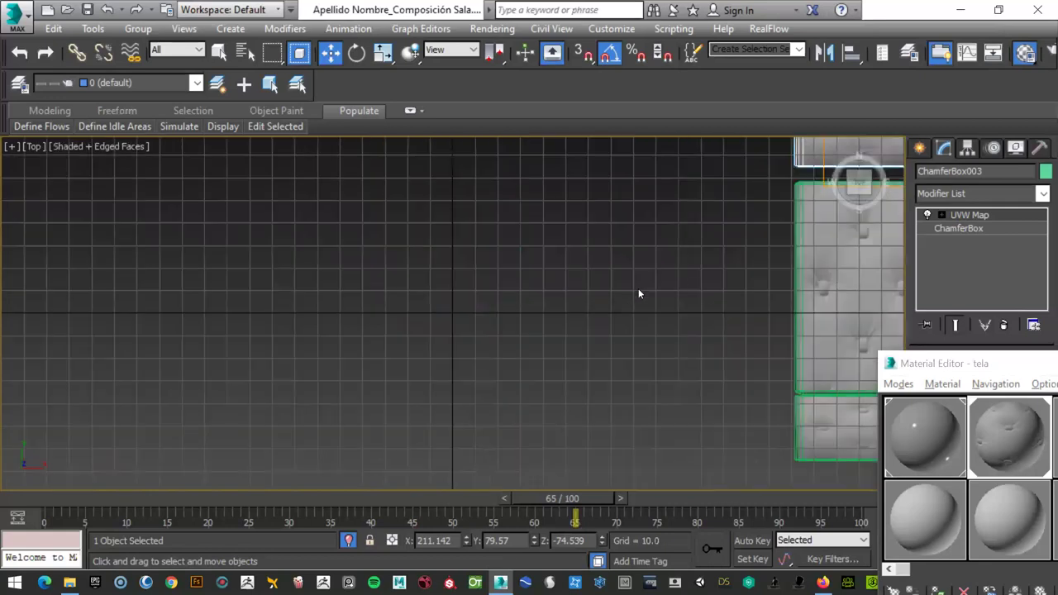
key("z")
scroll(554, 277, "down", 2)
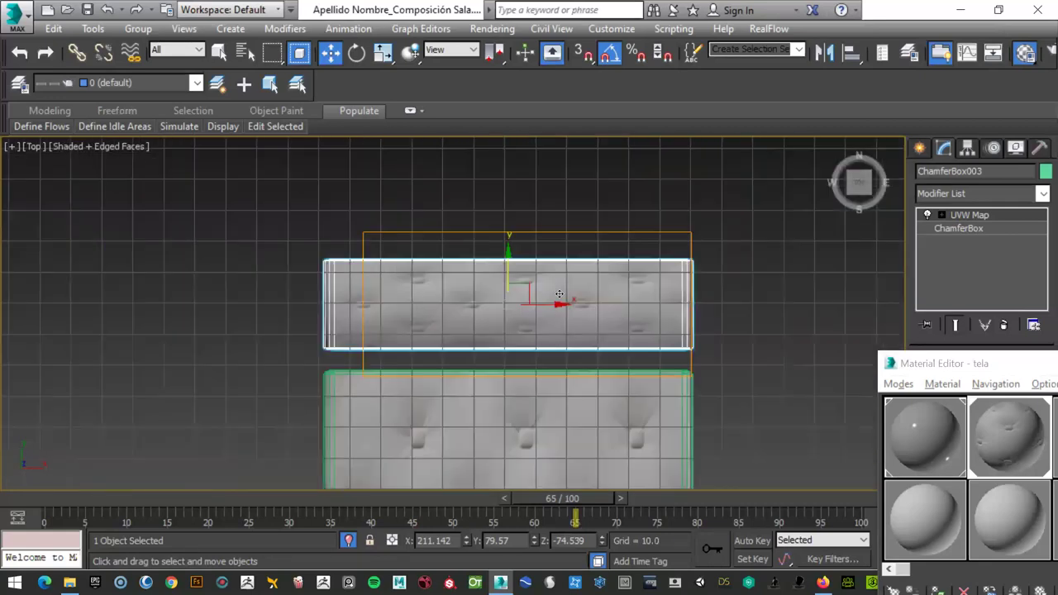
scroll(548, 271, "down", 2)
left_click_drag(535, 247, 537, 253)
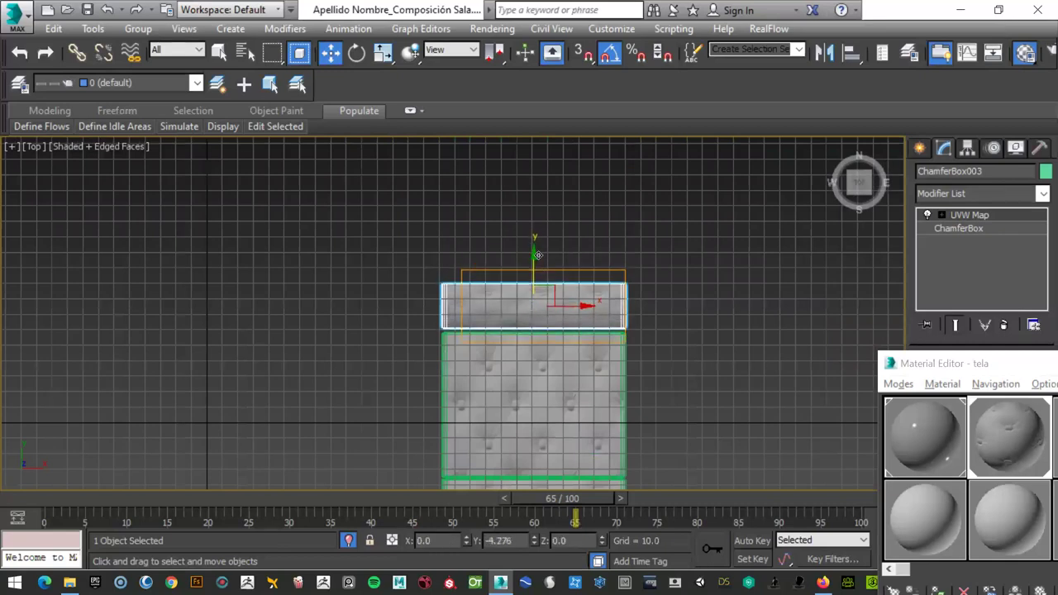
scroll(671, 308, "down", 3)
scroll(676, 389, "up", 3)
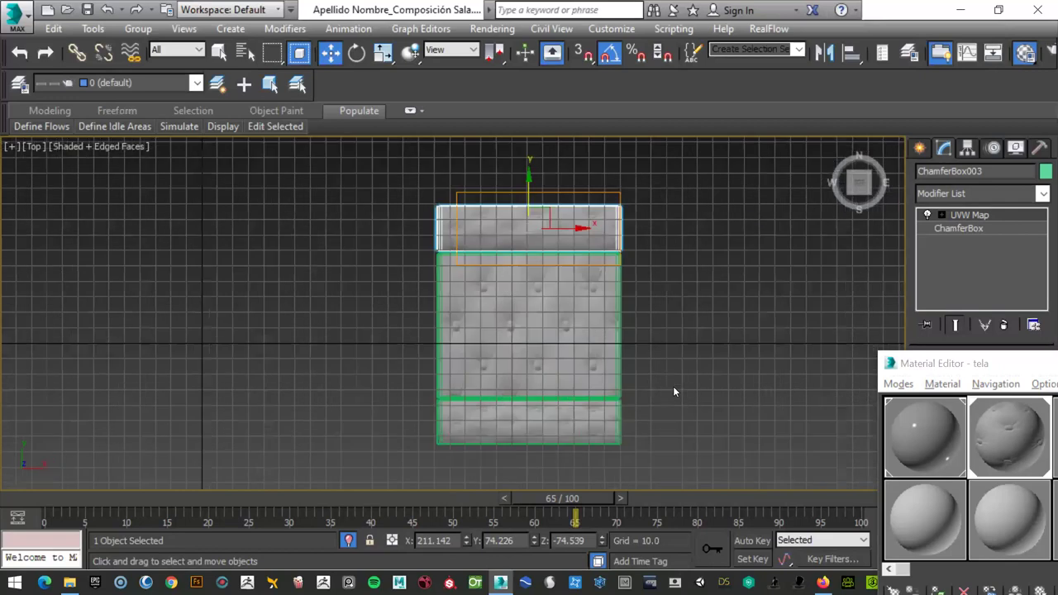
scroll(673, 386, "up", 4)
left_click(266, 418)
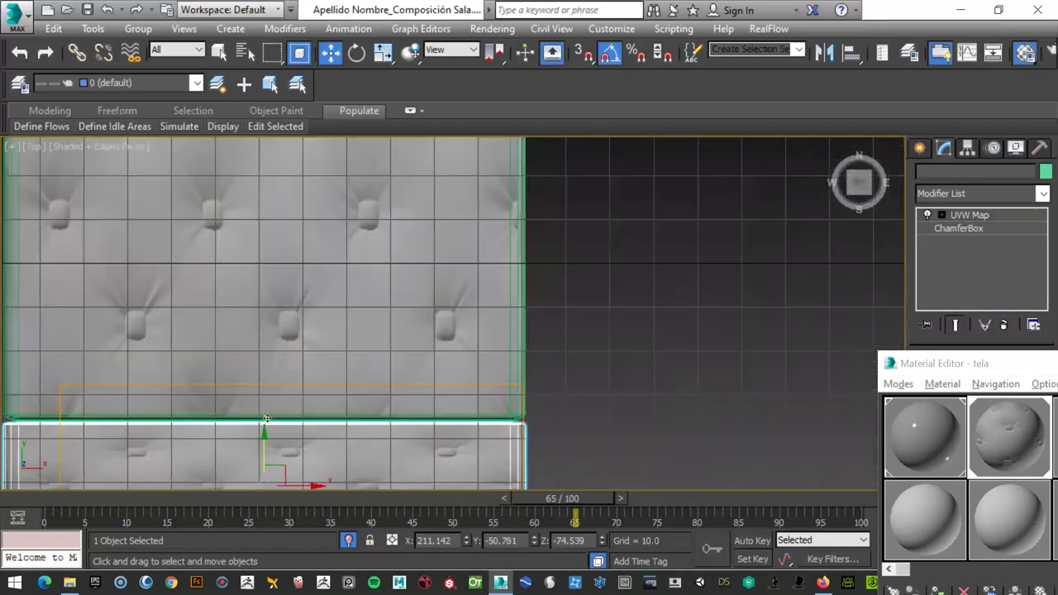
left_click_drag(266, 417, 330, 407)
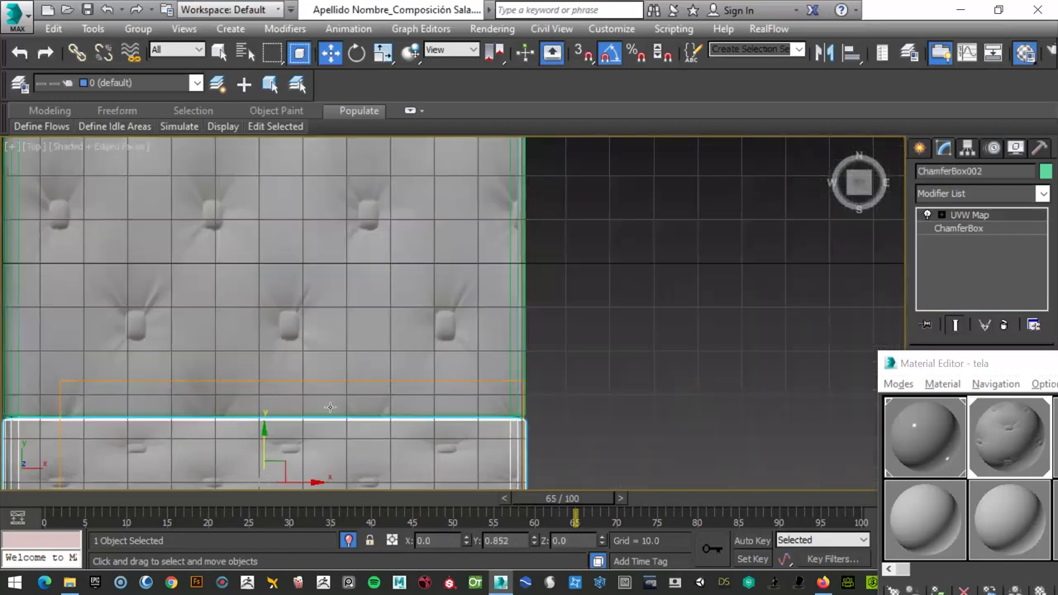
scroll(575, 336, "down", 5)
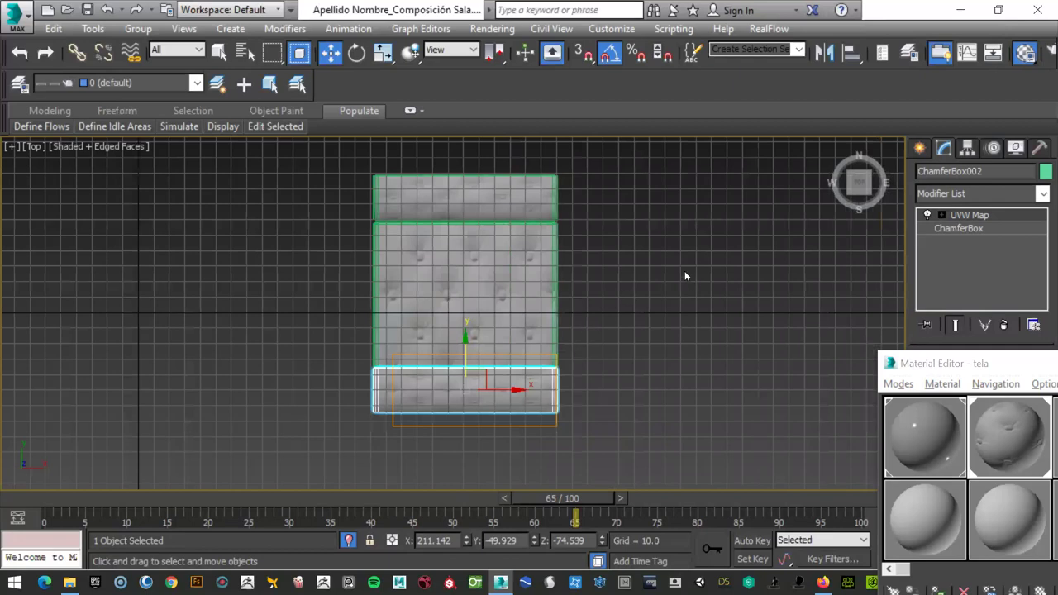
Back in perspective, narrow the seat cushion to 75% along X.
key("p")
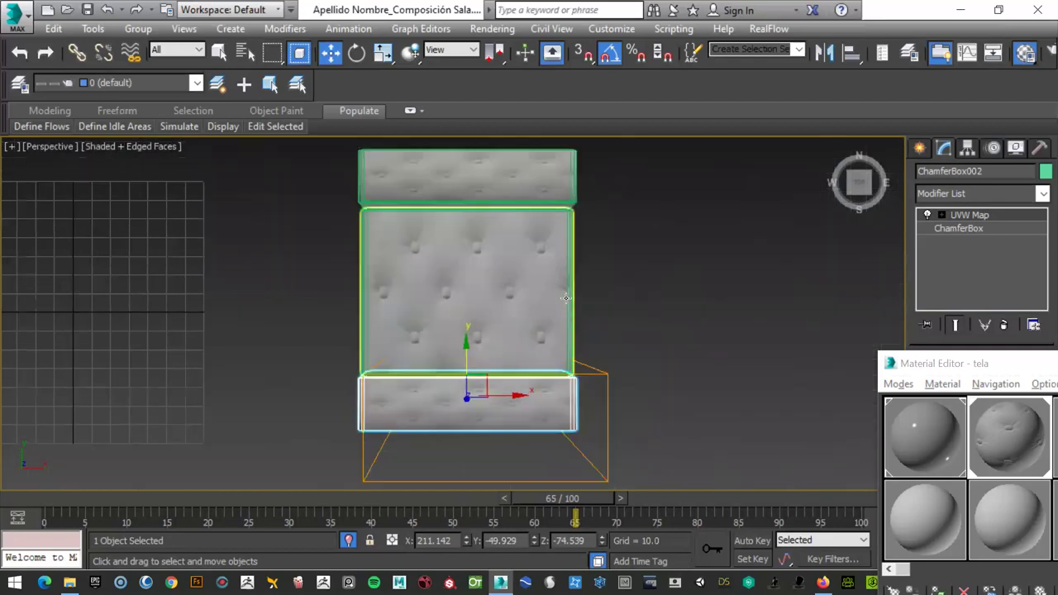
scroll(566, 298, "up", 3)
scroll(500, 314, "down", 3)
scroll(491, 321, "down", 3)
scroll(481, 329, "up", 1)
mouse_move(762, 222)
middle_mouse_down("alt")
mouse_move(455, 258)
mouse_move(493, 358)
mouse_move(483, 252)
middle_mouse_up("alt")
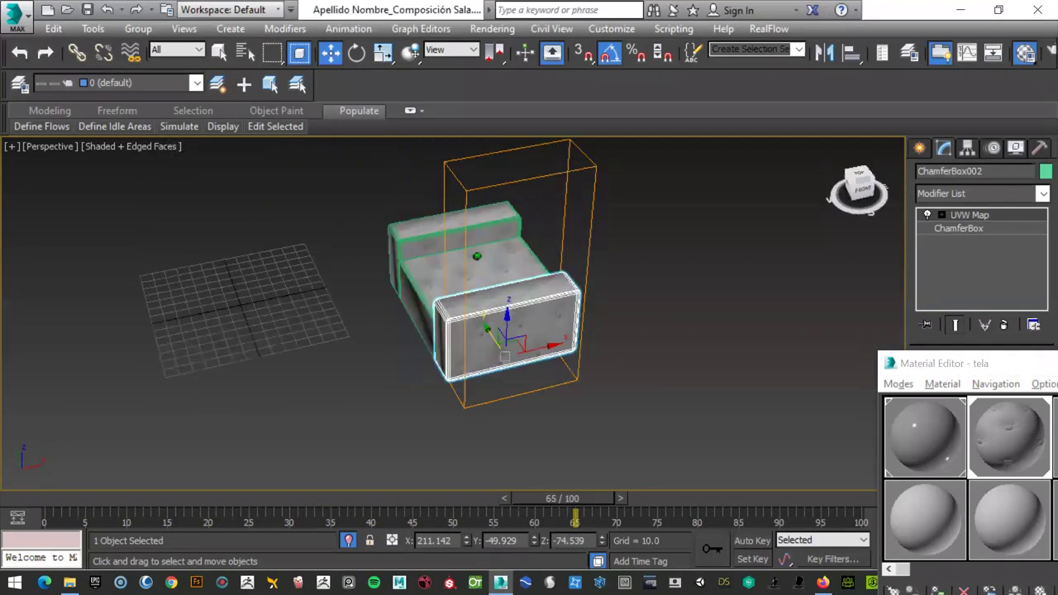
left_click(489, 269)
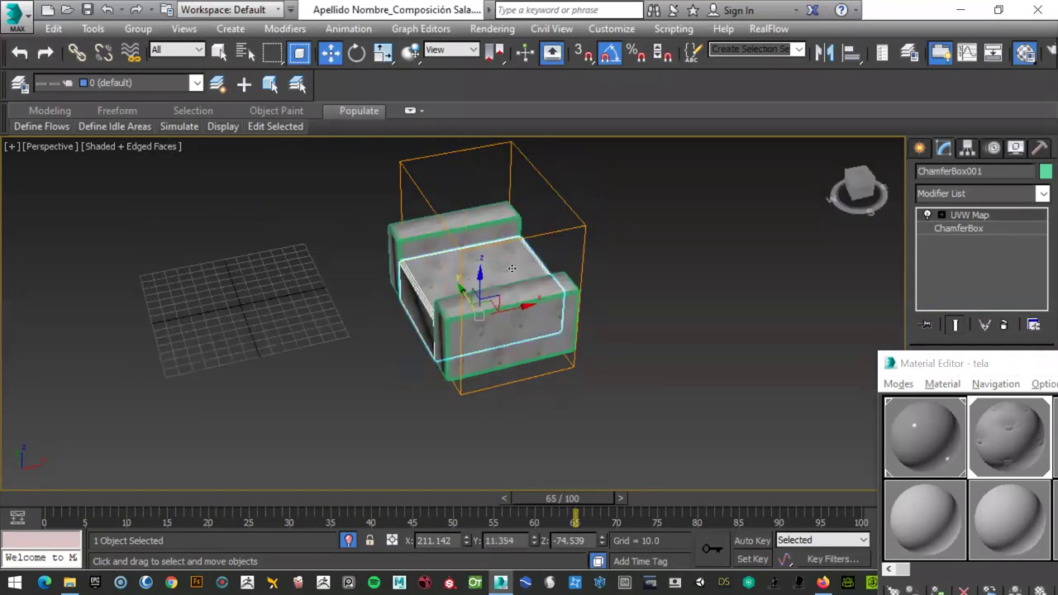
key("r")
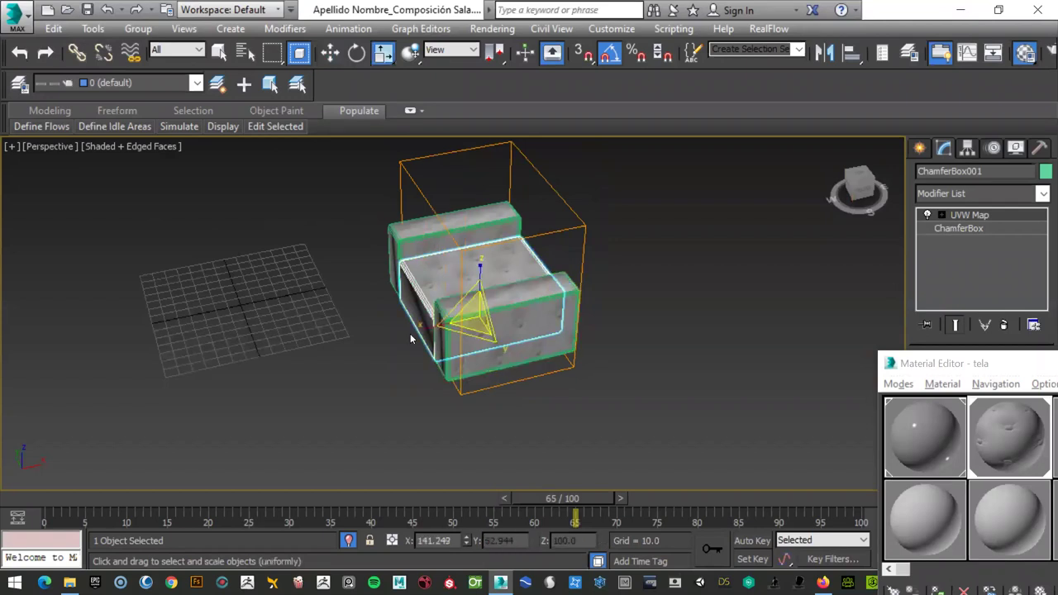
left_click_drag(418, 330, 436, 325)
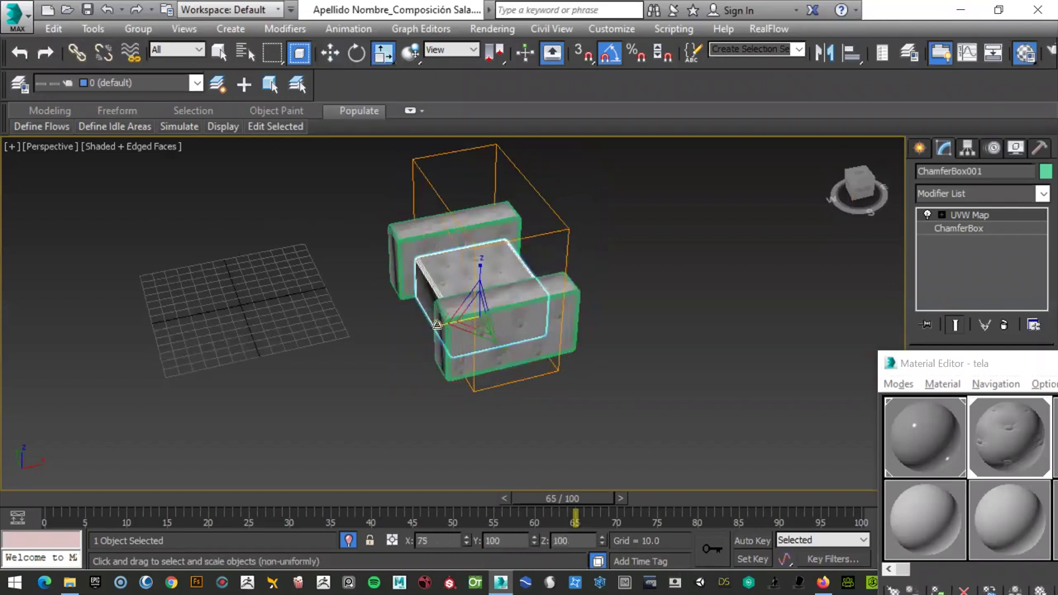
Shift the seat slightly left and pull out a copy, ChamferBox004, beside it.
key("w")
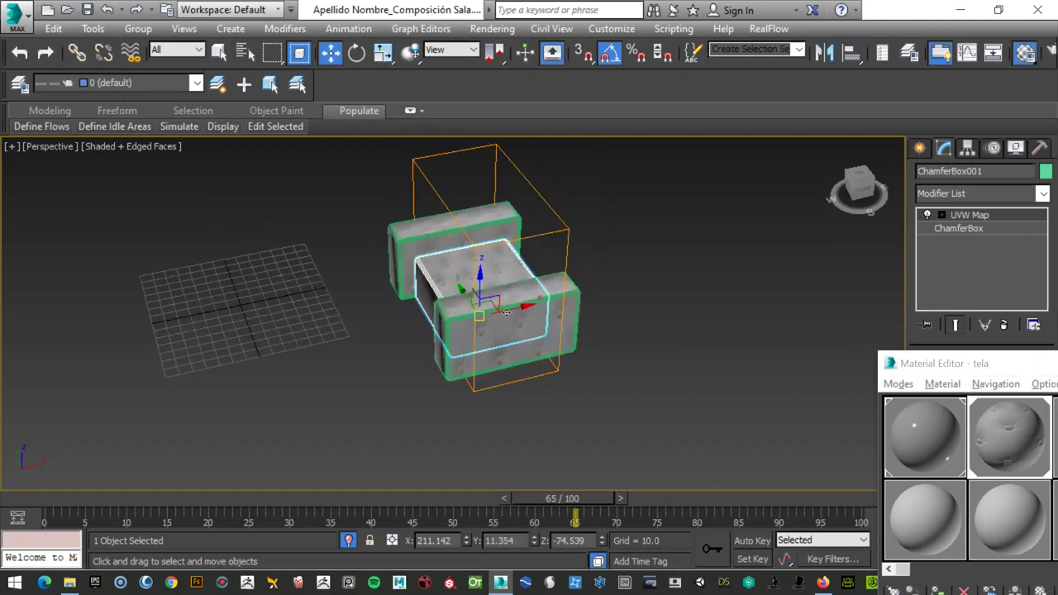
left_click_drag(505, 313, 498, 310)
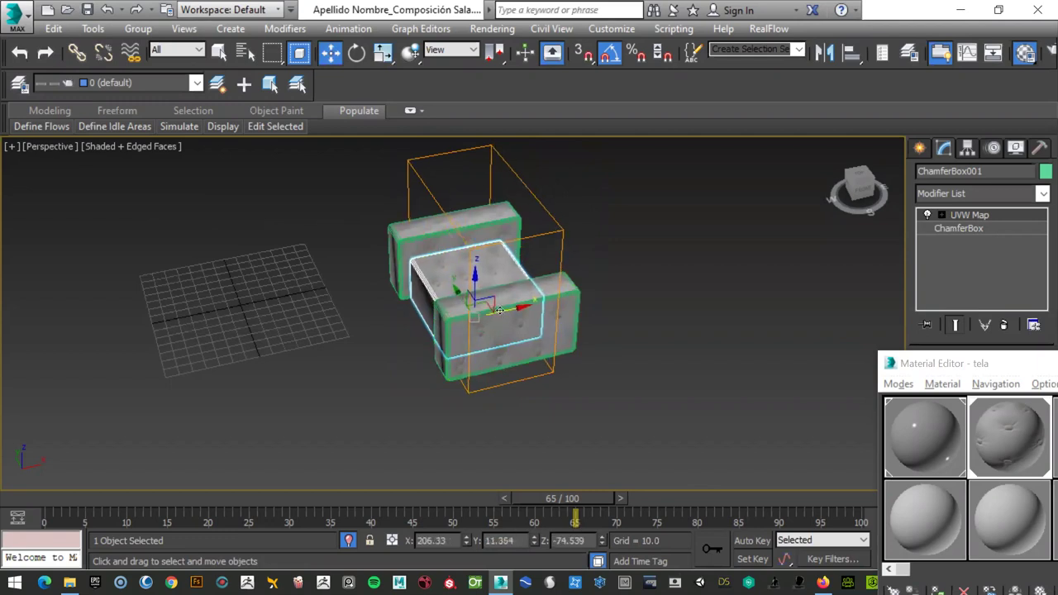
left_click_drag(508, 310, 611, 283, "shift")
left_click(534, 362)
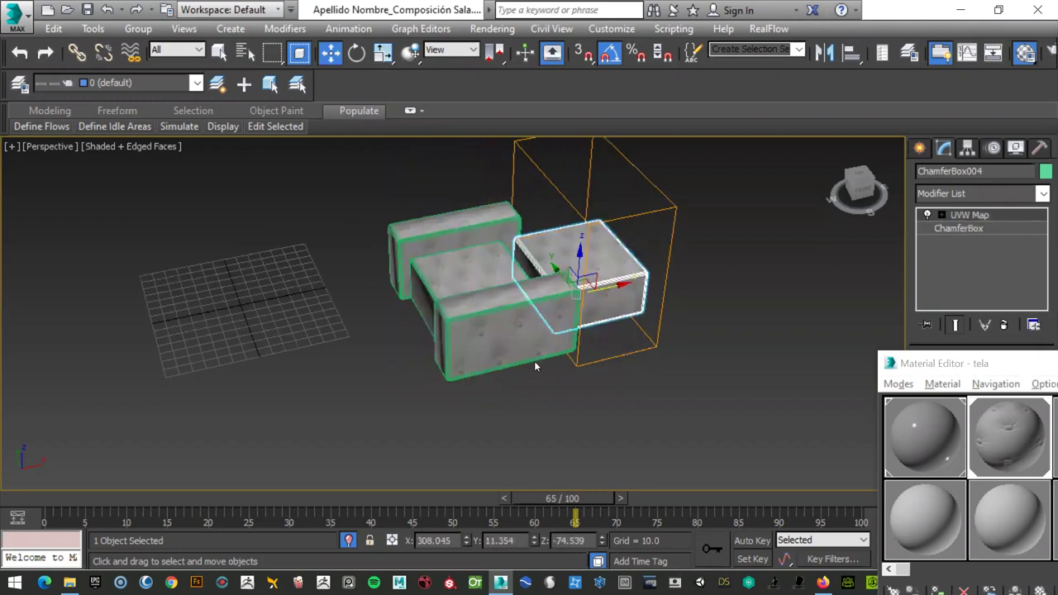
key("t")
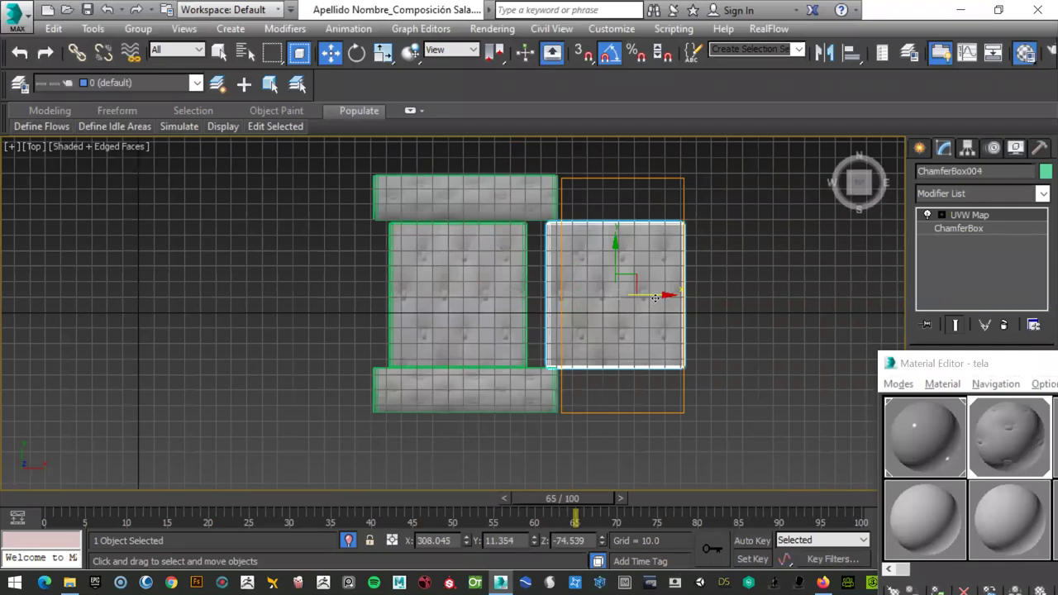
left_click_drag(653, 307, 637, 300)
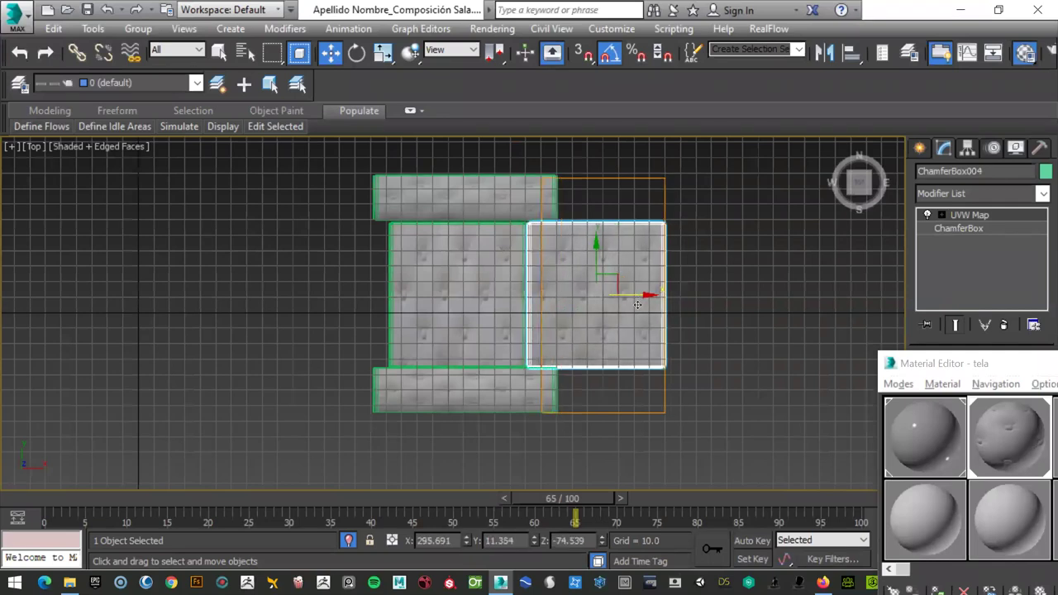
key("r")
mouse_move(657, 293)
left_mouse_down()
mouse_move(493, 275)
mouse_move(507, 274)
left_mouse_up()
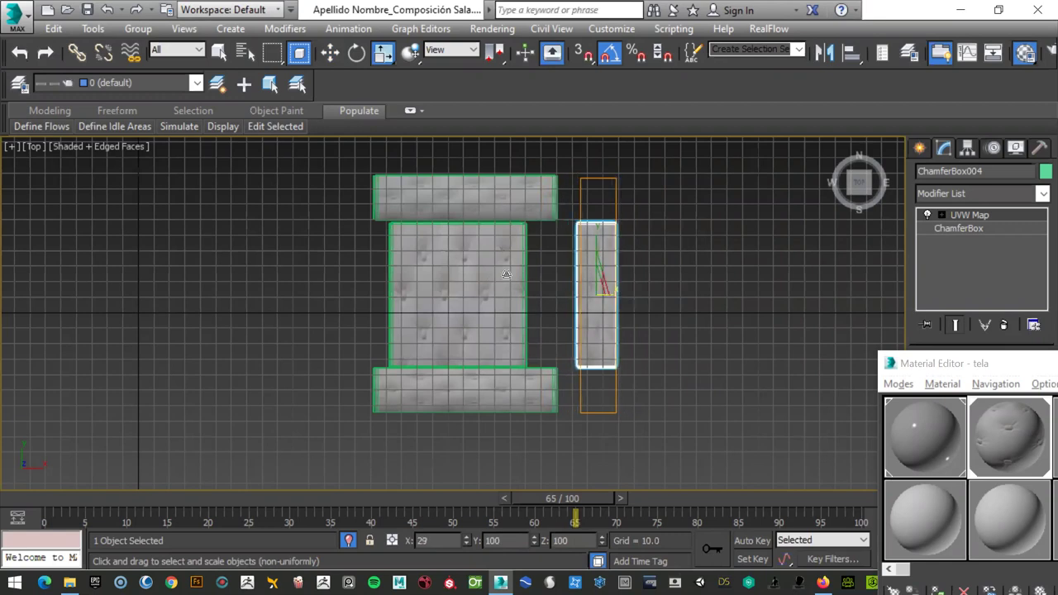
key("w")
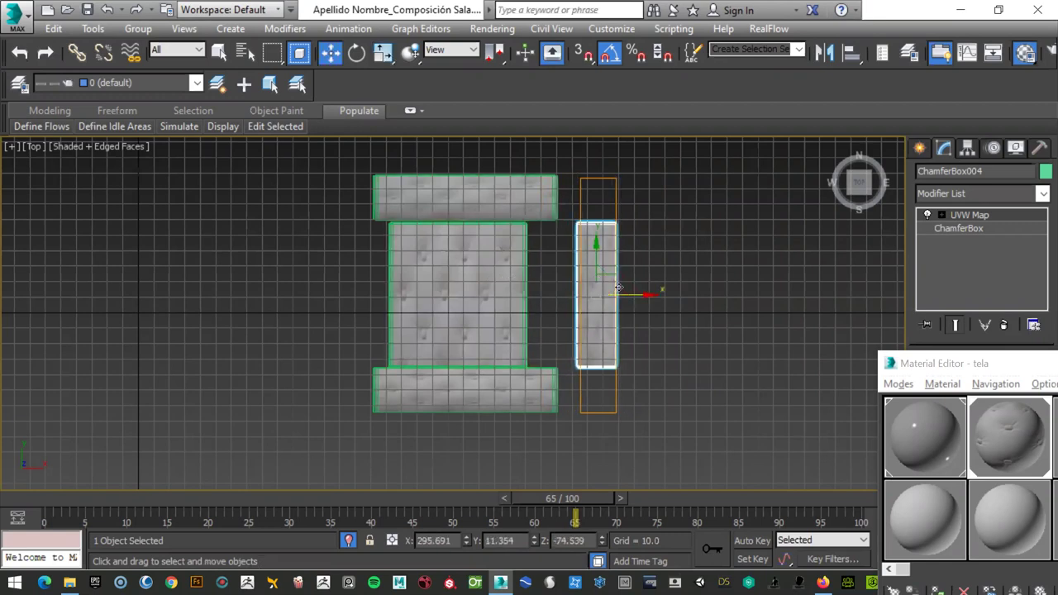
left_click_drag(631, 294, 583, 292)
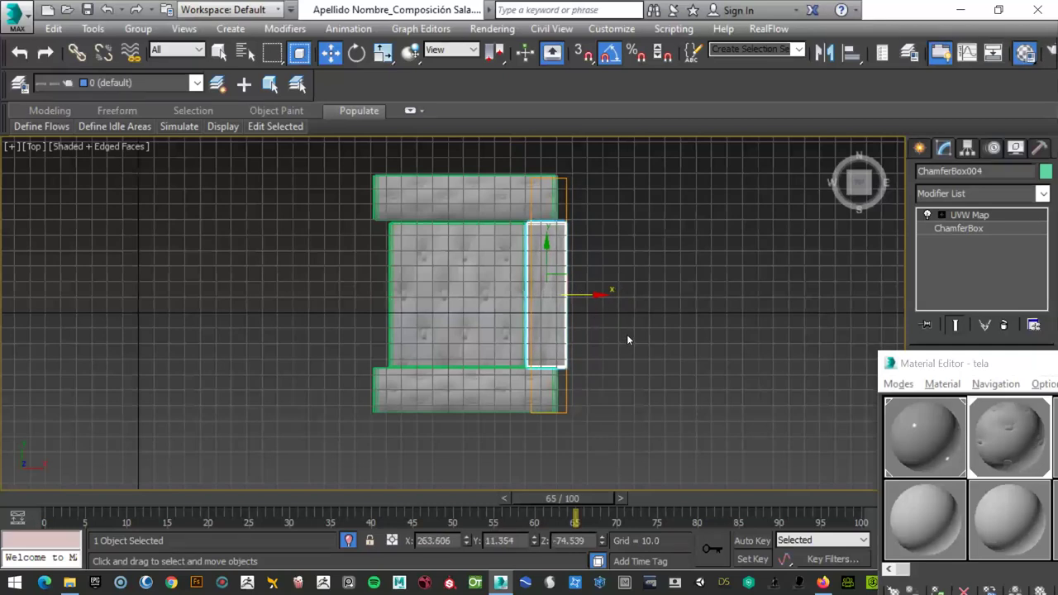
key("p")
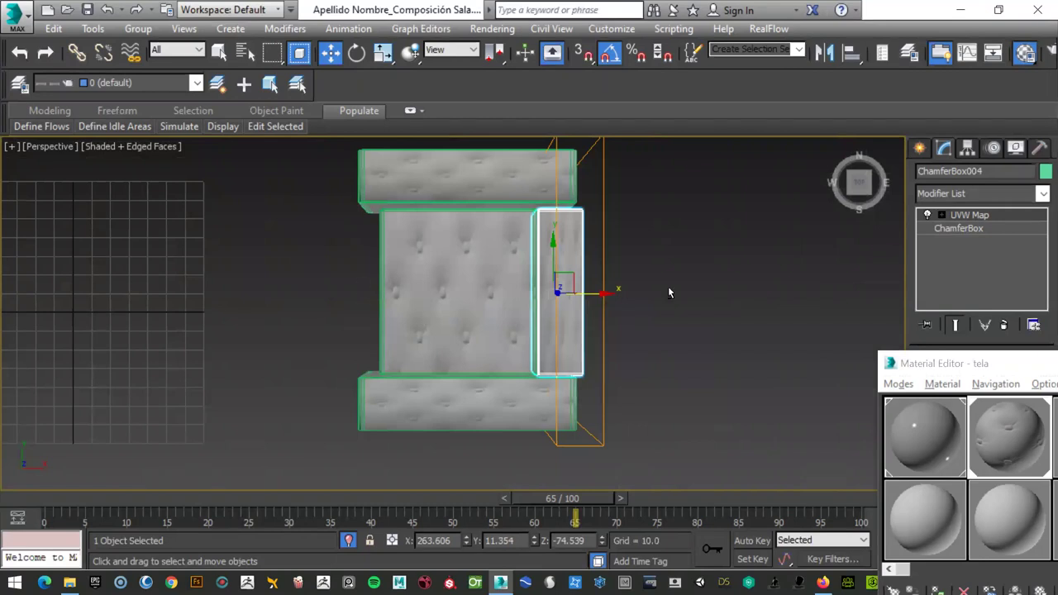
mouse_move(674, 329)
middle_mouse_down("alt")
mouse_move(452, 313)
mouse_move(787, 198)
middle_mouse_up("alt")
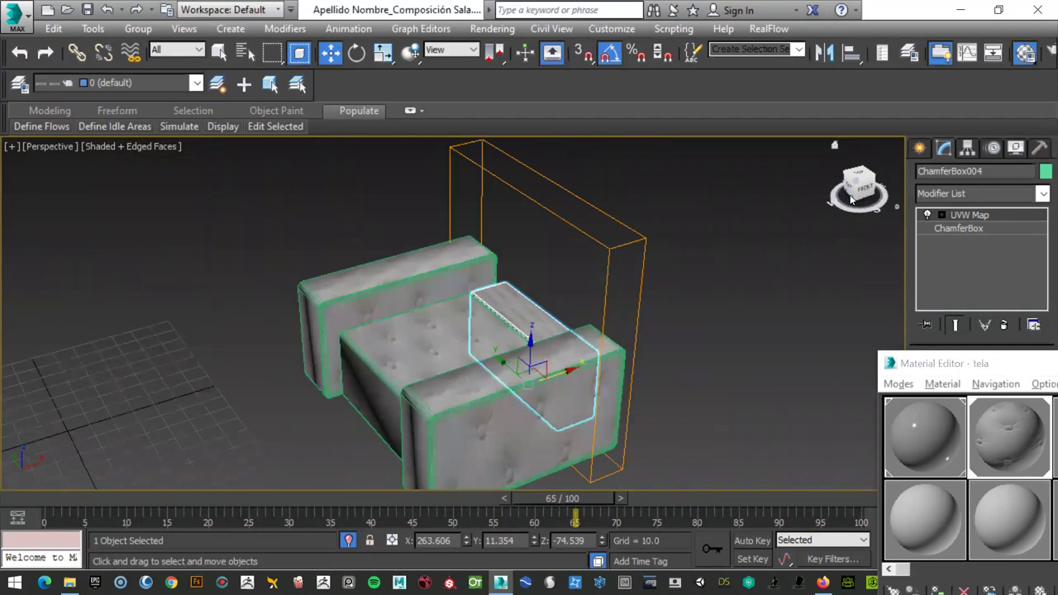
key("r")
left_click_drag(536, 306, 540, 252)
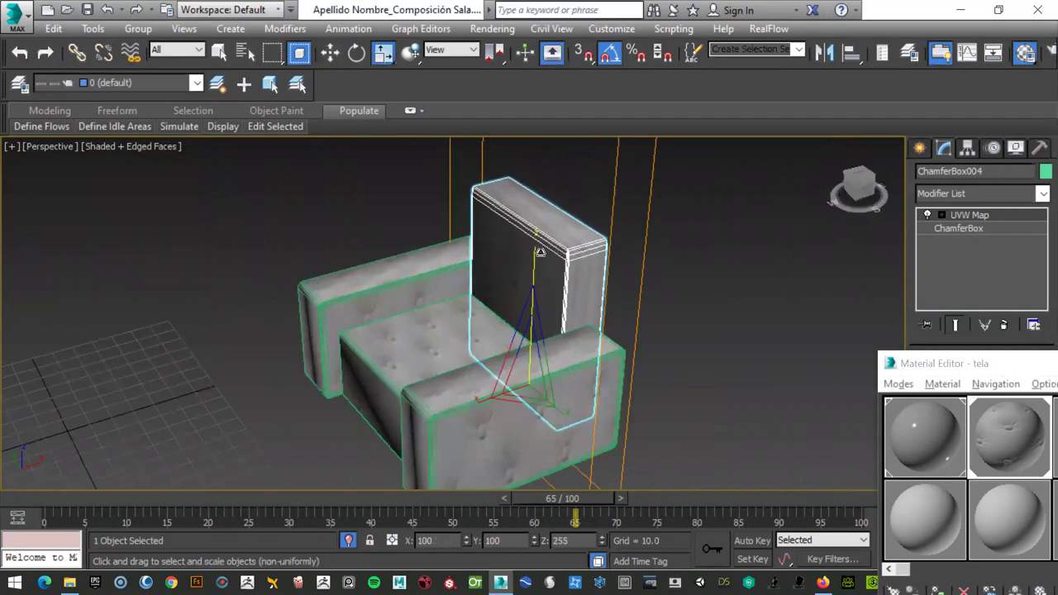
left_click_drag(859, 188, 777, 203)
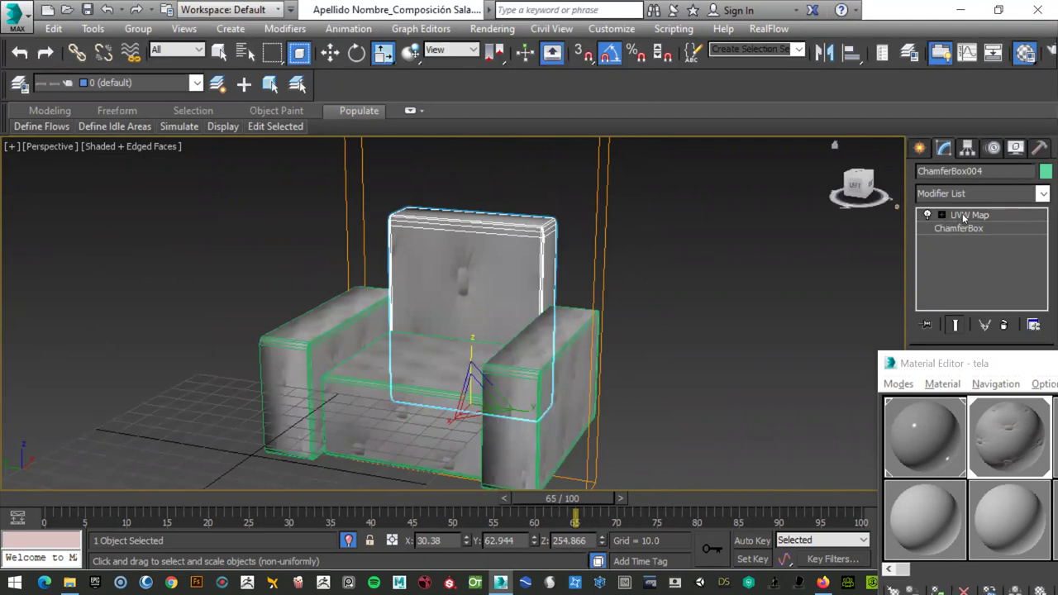
Group the armchair pieces as 'sillón' and apply a UVW Map modifier.
left_click(139, 29)
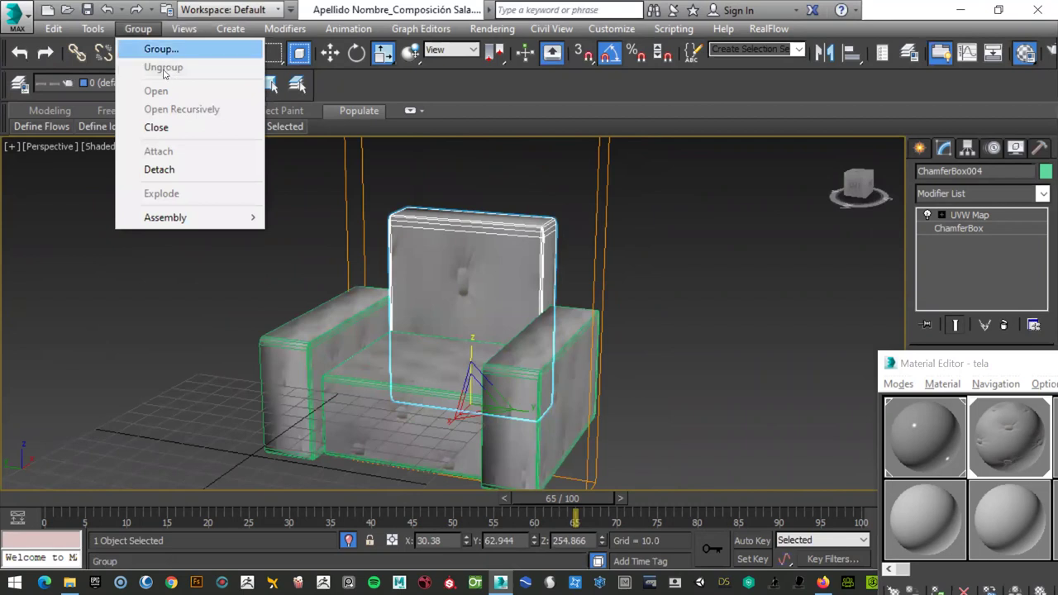
left_click(156, 127)
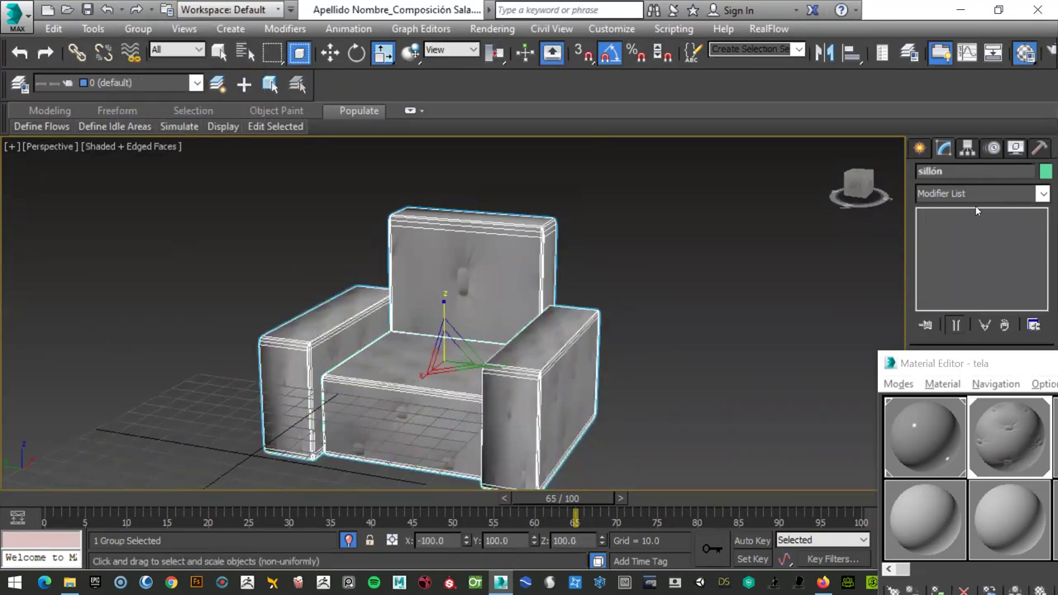
left_click(1042, 193)
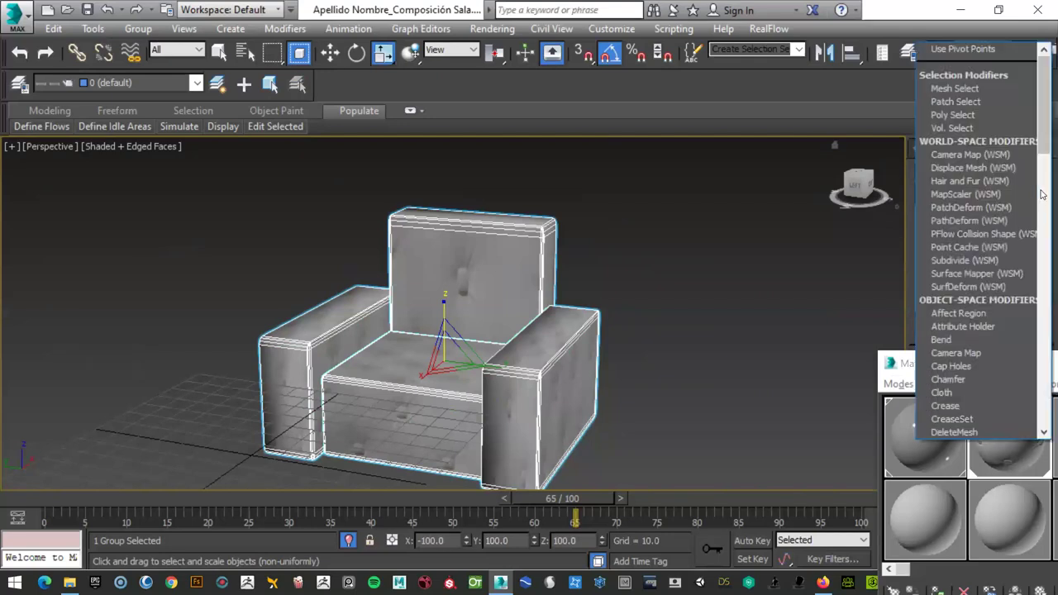
key("u")
key("v")
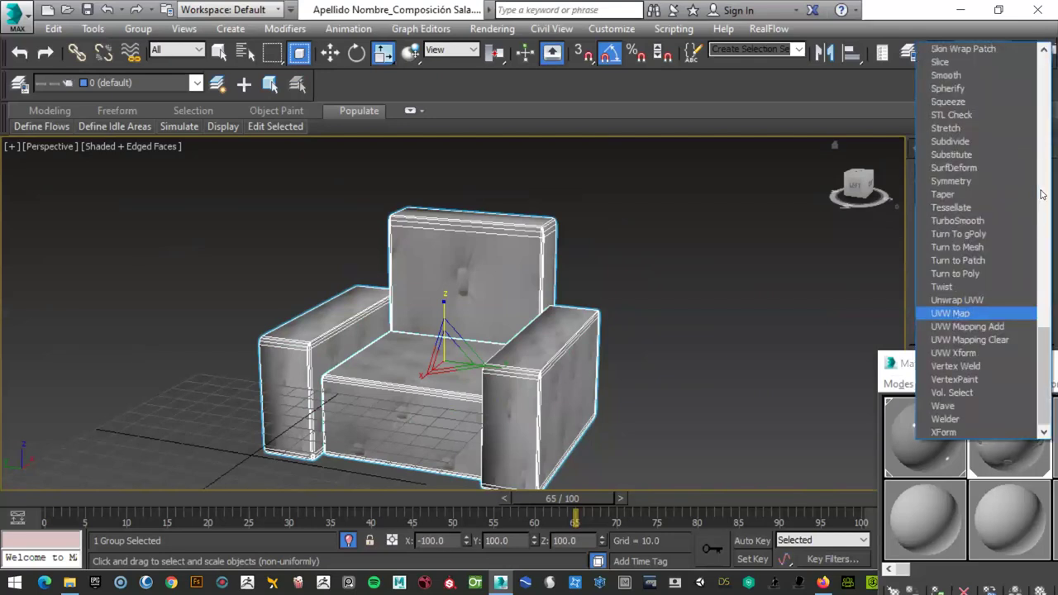
key("Return")
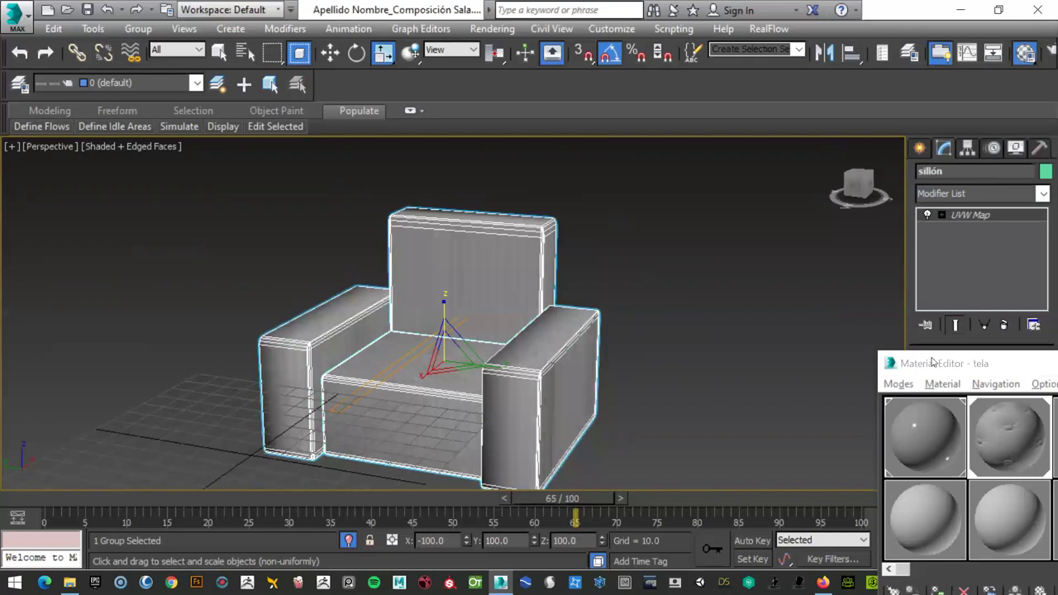
Try Box mapping, then set the UVW Map to Face and orbit to check.
left_click_drag(901, 366, 590, 433)
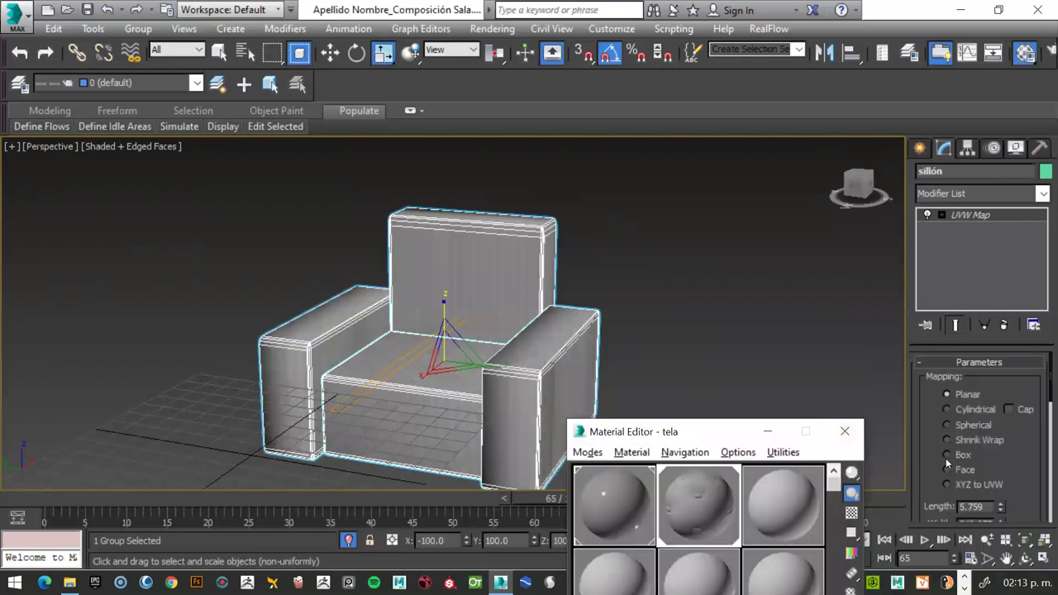
left_click(947, 455)
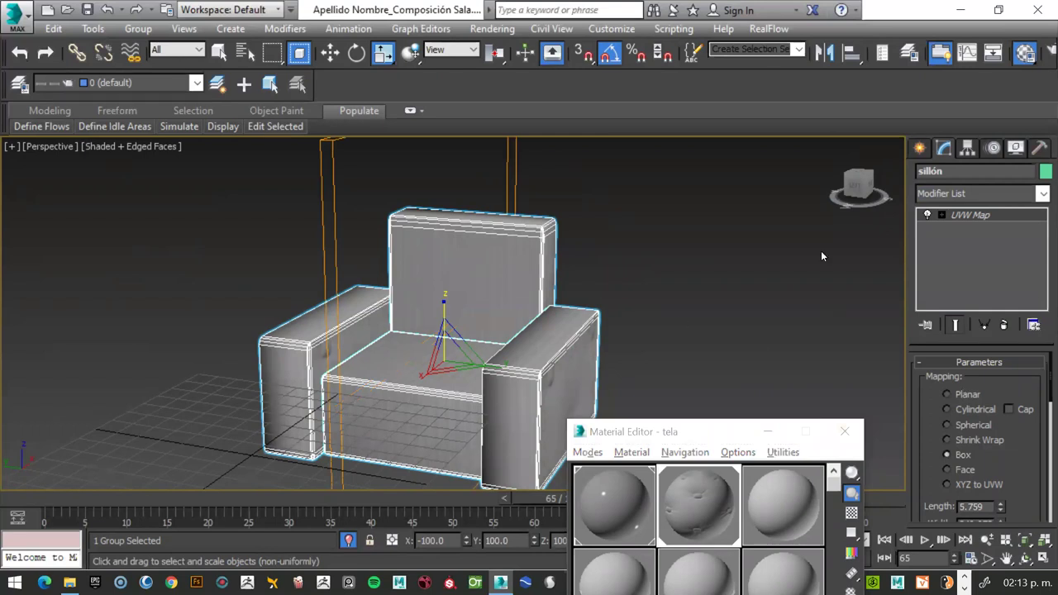
mouse_move(859, 190)
left_mouse_down()
mouse_move(878, 192)
mouse_move(863, 190)
left_mouse_up()
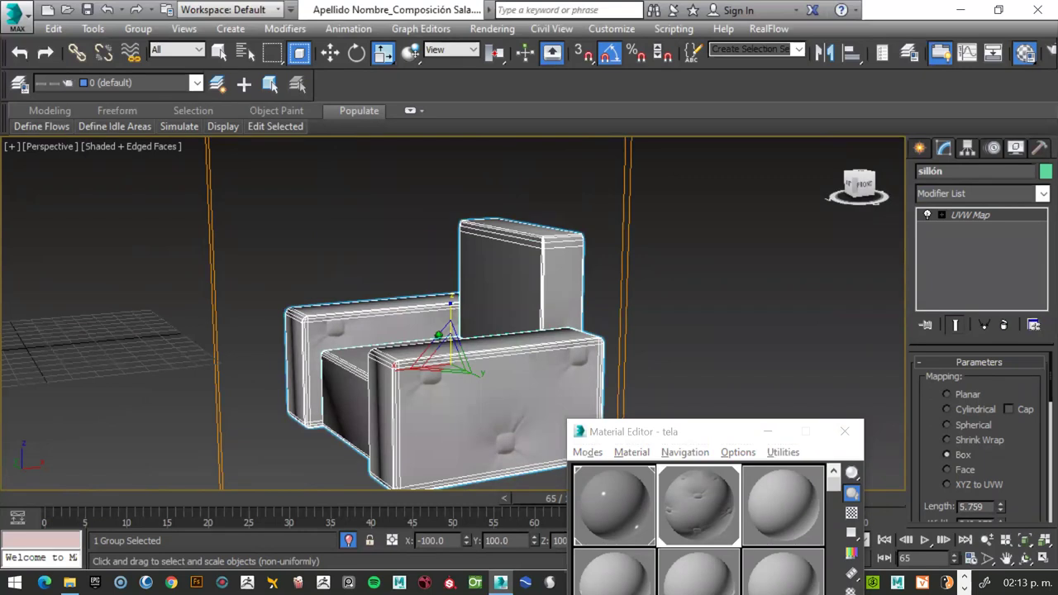
left_click_drag(859, 190, 868, 192)
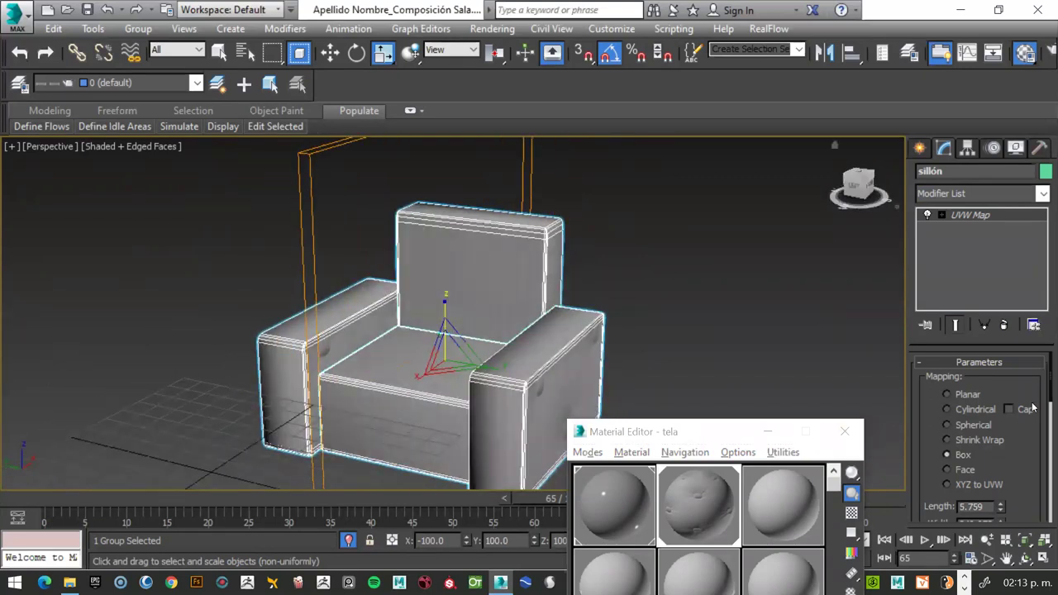
scroll(991, 397, "down", 2)
scroll(983, 388, "down", 1)
scroll(967, 384, "up", 1)
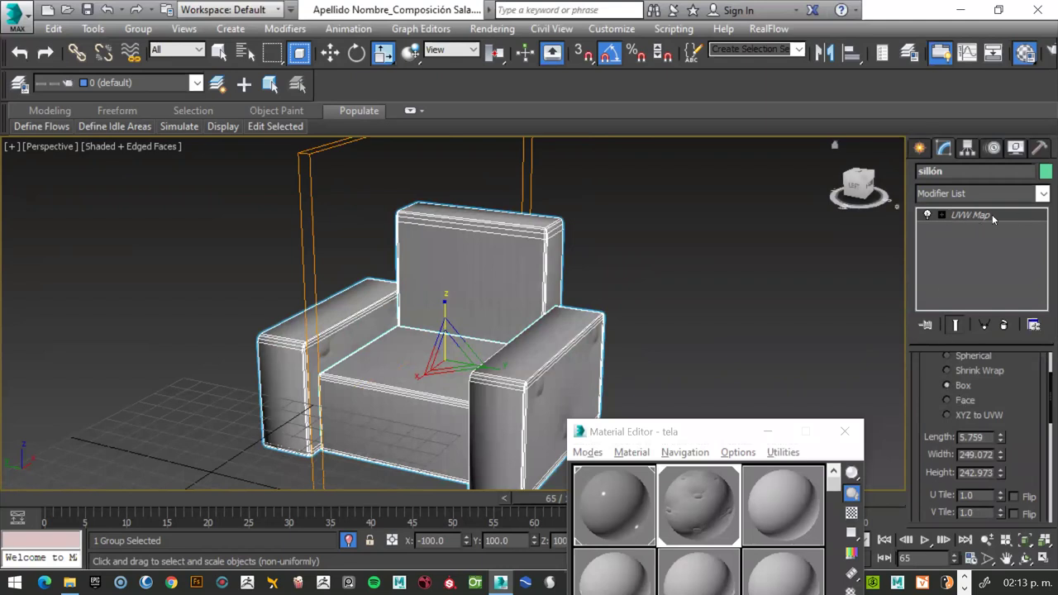
left_click(947, 400)
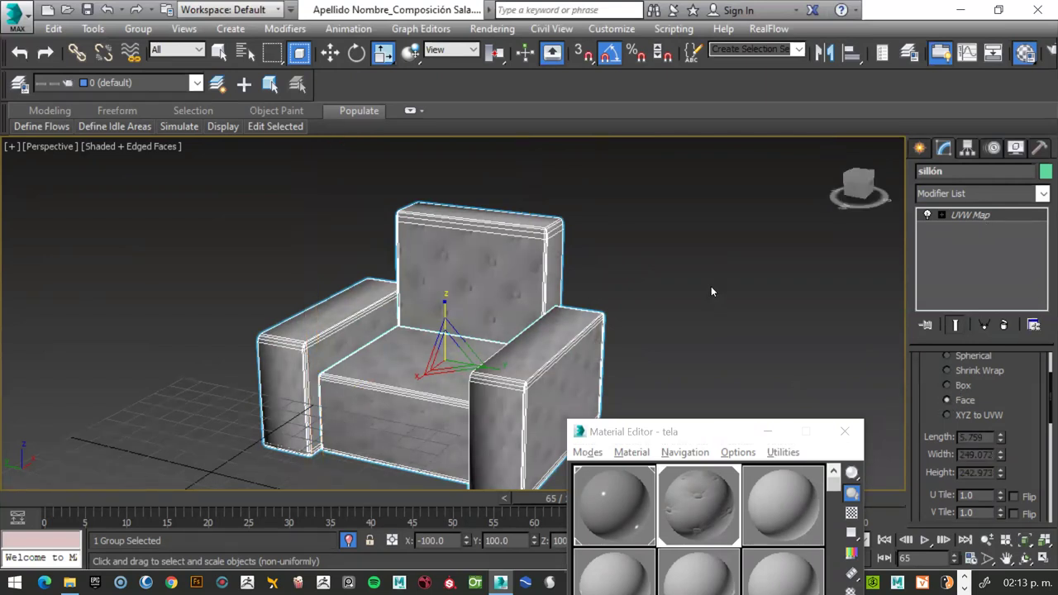
mouse_move(865, 188)
left_mouse_down()
mouse_move(834, 192)
mouse_move(876, 192)
mouse_move(858, 187)
left_mouse_up()
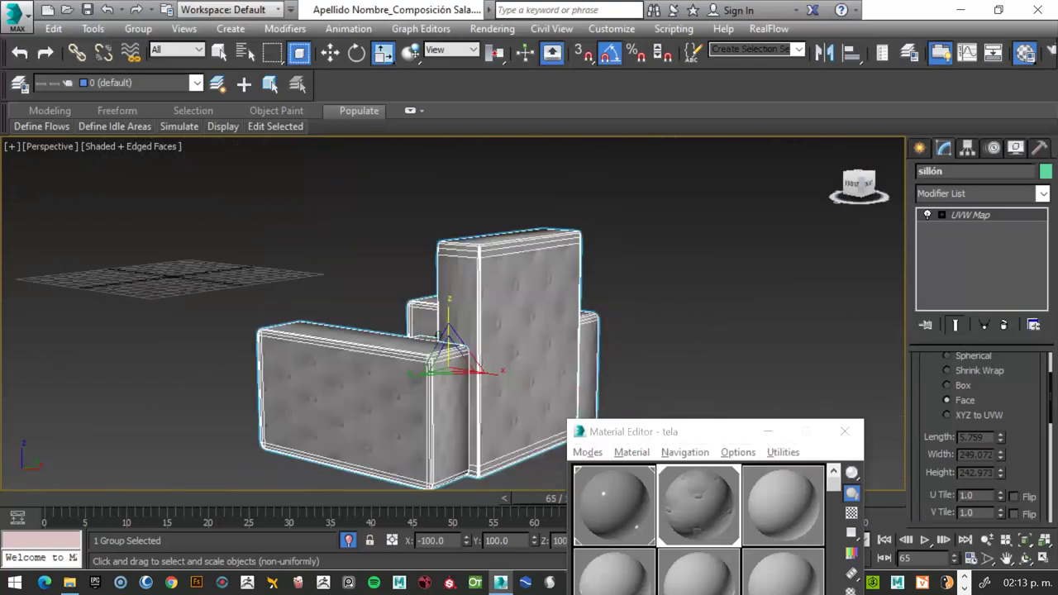
Add MeshSmooth to sillón with Classic subdivision and 2 iterations.
left_click(1042, 194)
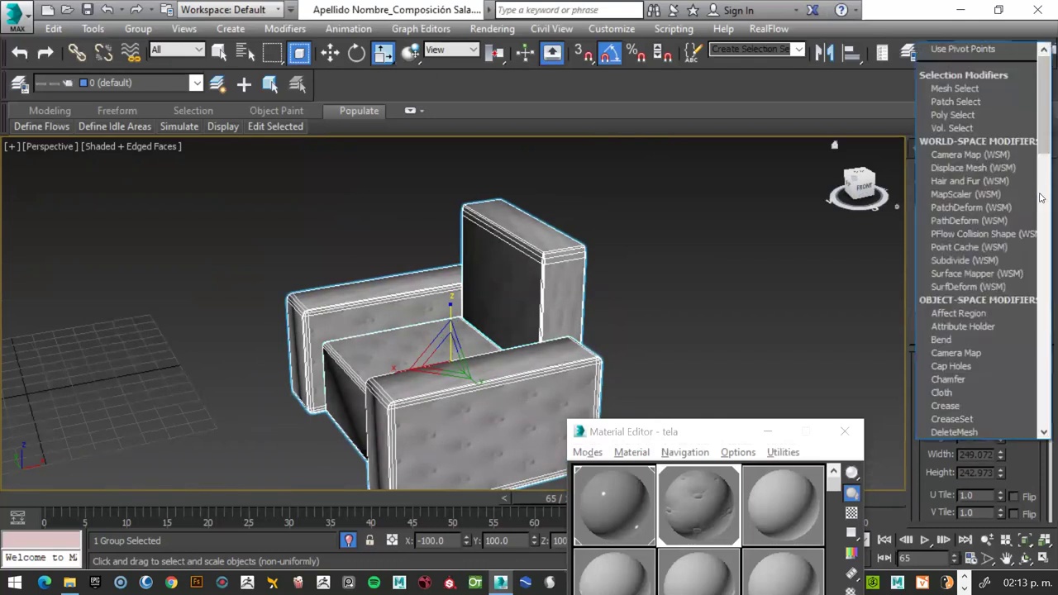
key("m")
key("m")
key("m")
key("m")
key("m")
key("m")
key("m")
key("m")
key("m")
key("m")
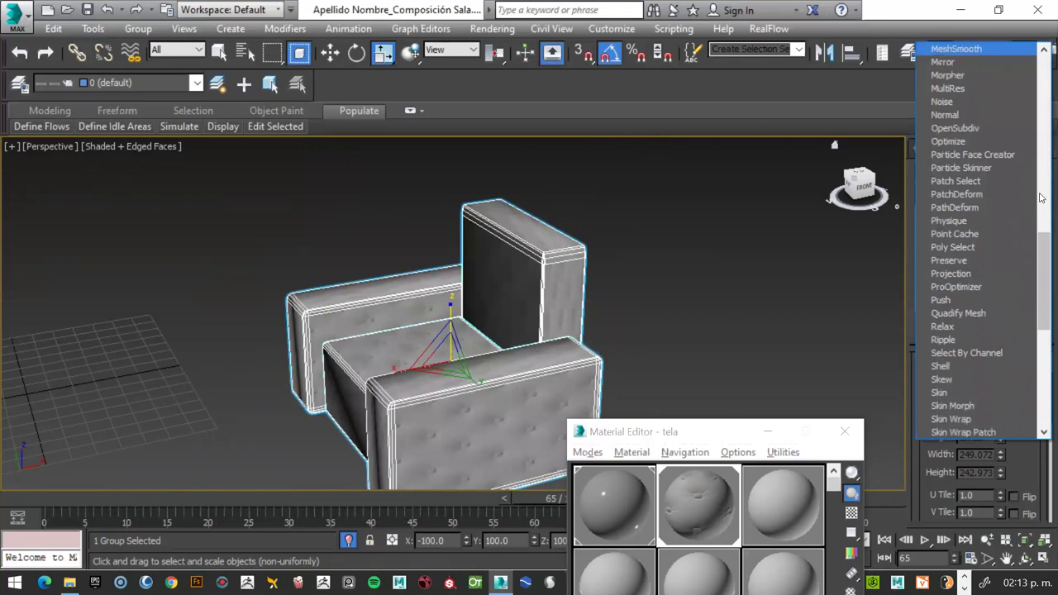
key("Return")
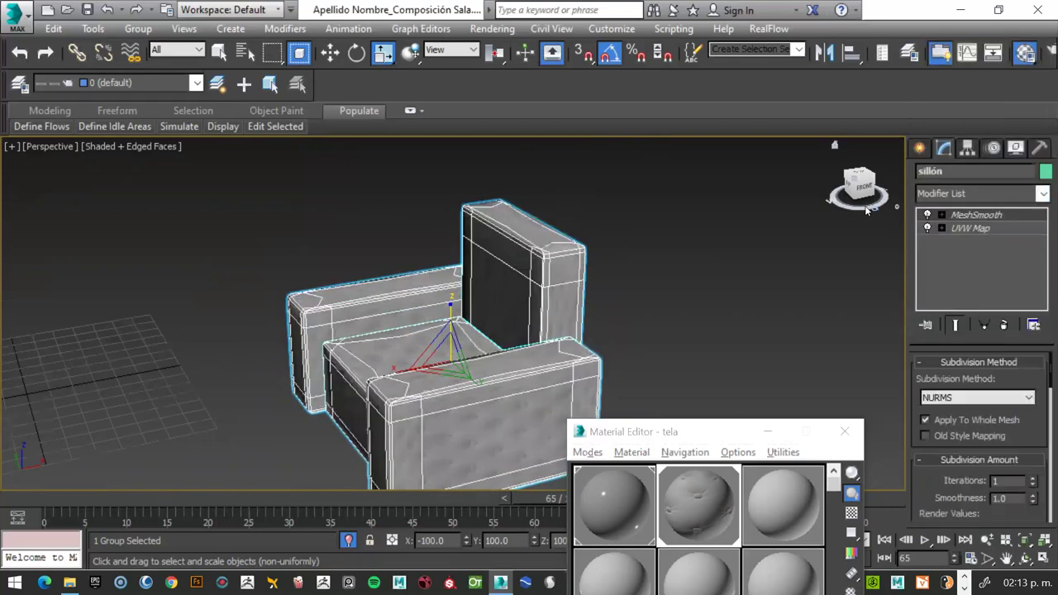
left_click(1023, 398)
left_click(975, 412)
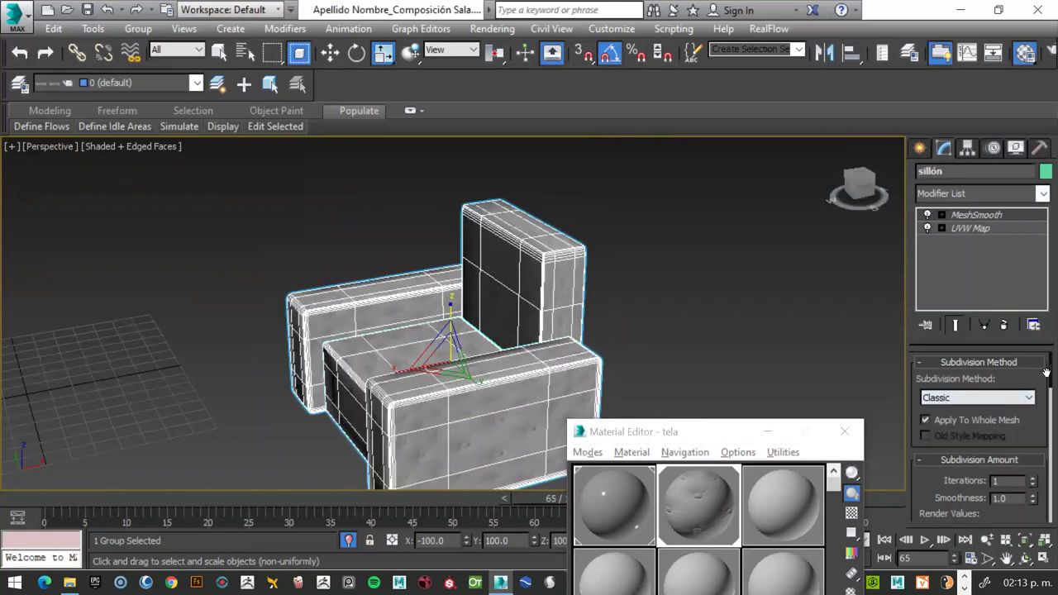
left_click_drag(1046, 374, 1042, 403)
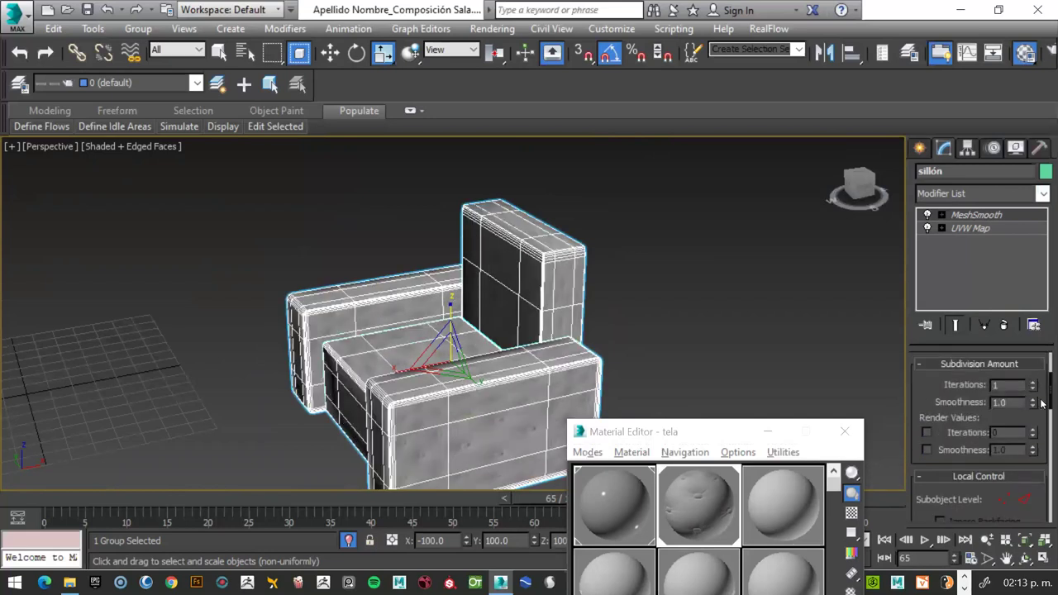
left_click(1033, 384)
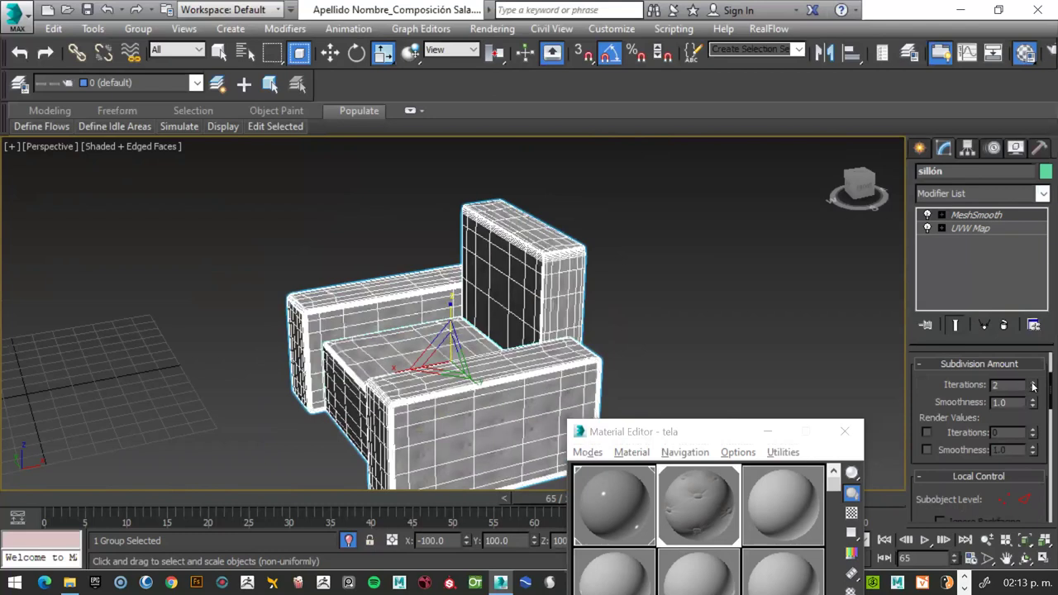
mouse_move(1046, 391)
left_mouse_down()
mouse_move(1037, 450)
mouse_move(1037, 429)
left_mouse_up()
Set MeshSmooth strength to about 0.27 and show the armchair shaded without edges.
left_click_drag(1027, 468, 1014, 496)
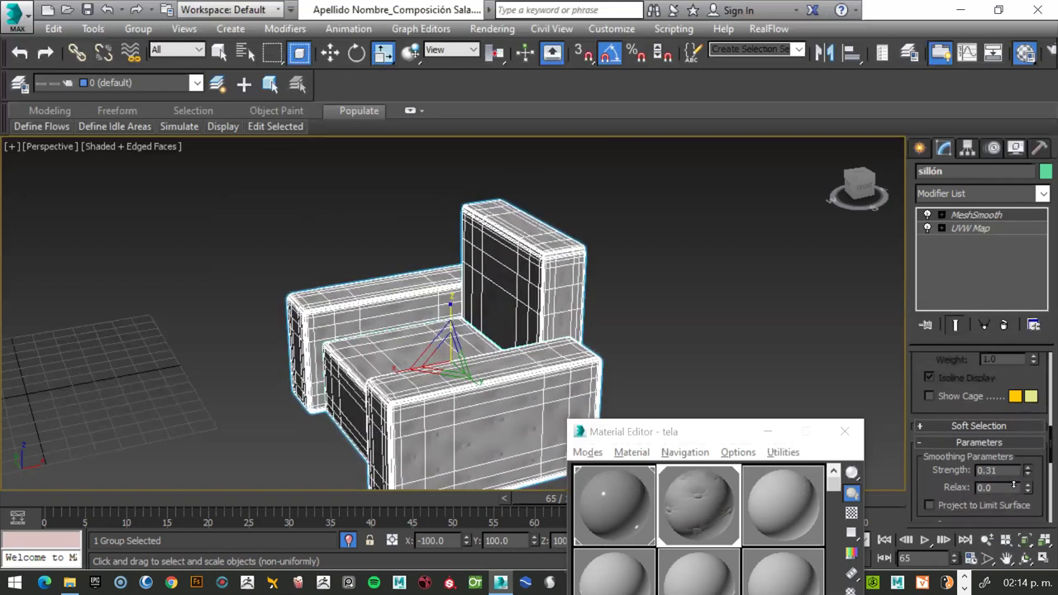
left_click(635, 286)
scroll(609, 277, "up", 4)
left_click(540, 270)
left_click(541, 270)
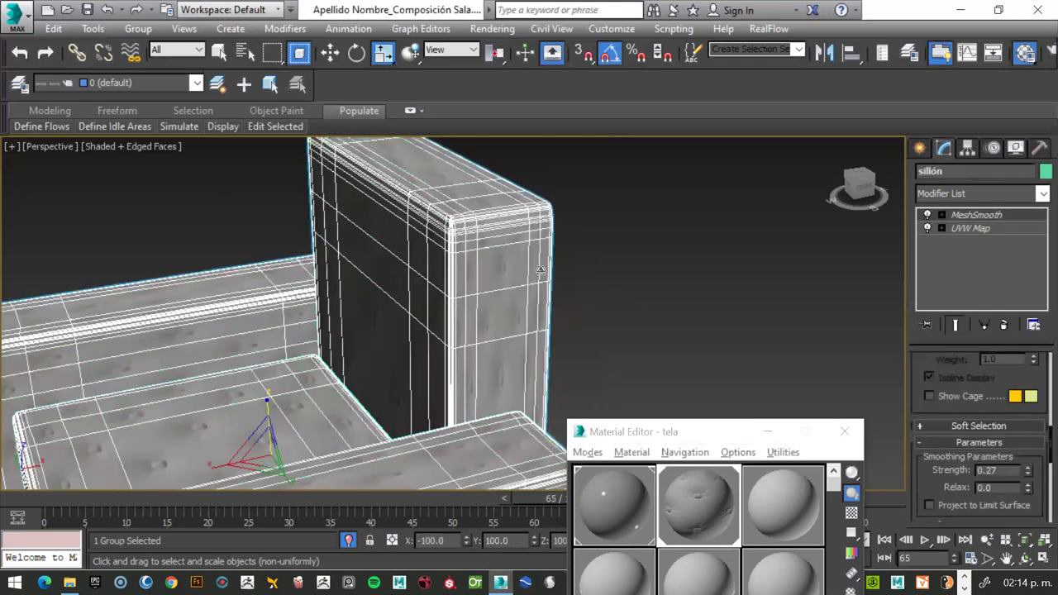
key("F4")
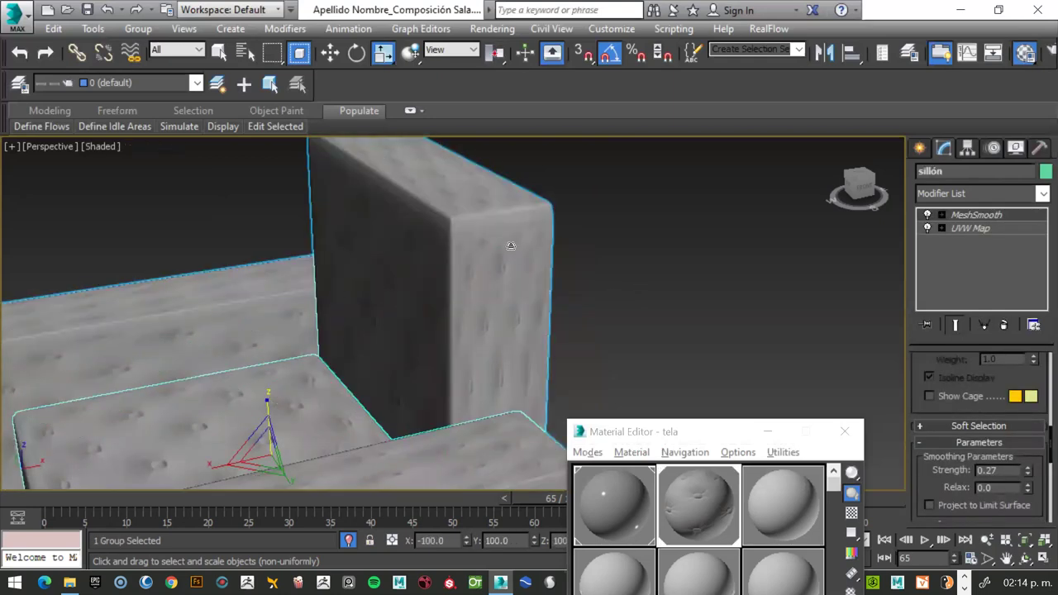
scroll(510, 245, "up", 2)
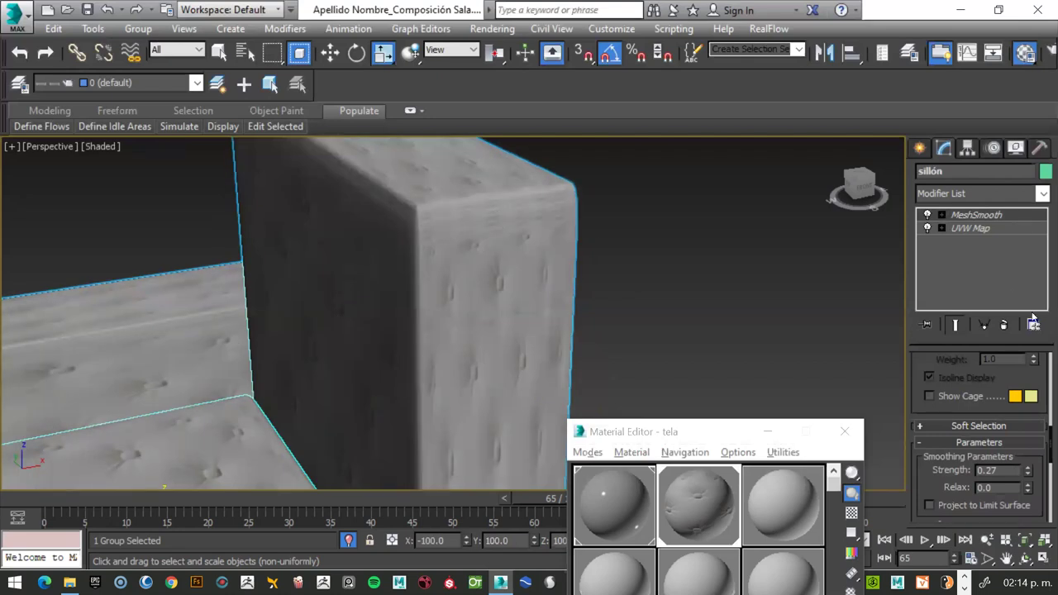
Delete the MeshSmooth modifier, leaving only UVW Map on sillón.
left_click(1004, 324)
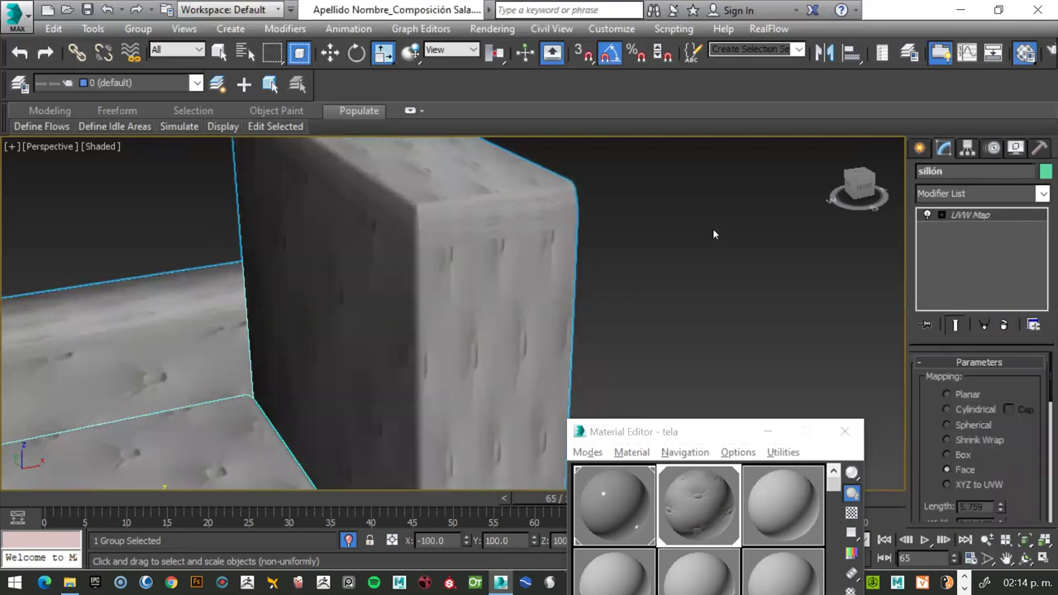
scroll(633, 256, "down", 5)
scroll(637, 262, "down", 2)
scroll(645, 318, "down", 2)
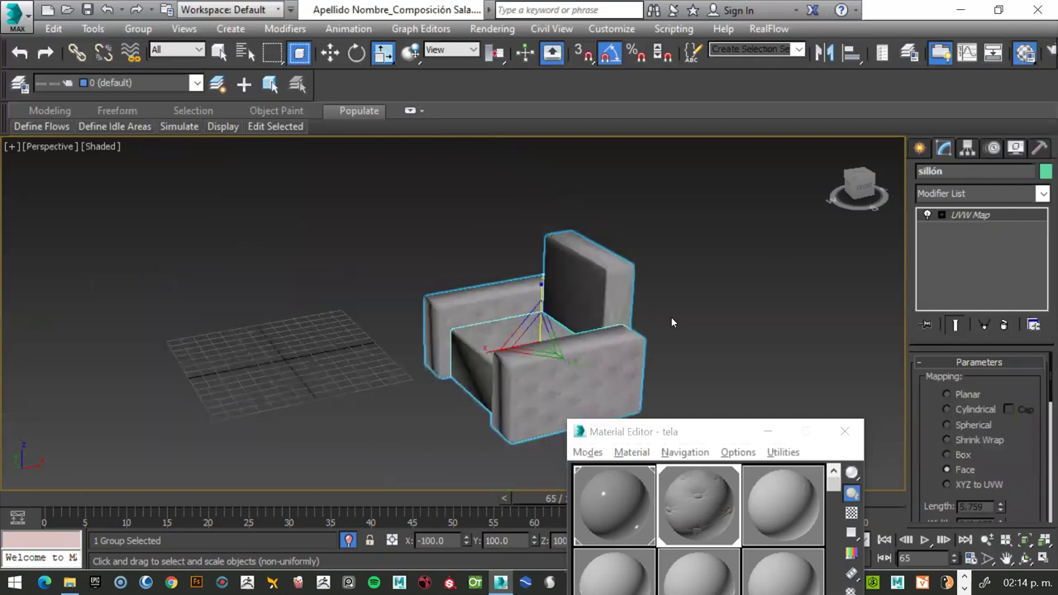
End isolation to show the full living-room scene and move the Material Editor aside.
right_click(496, 230)
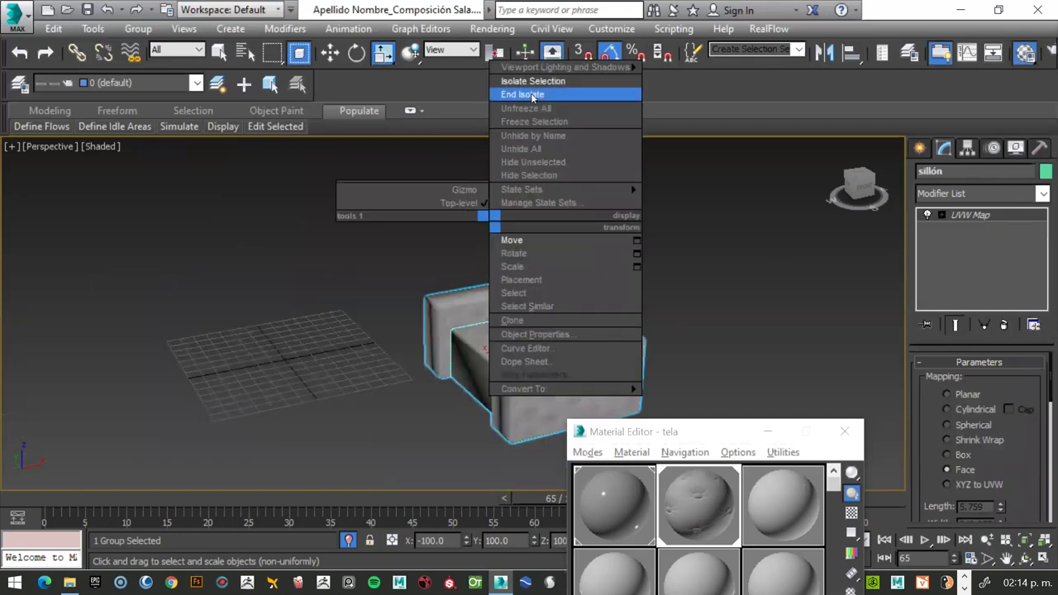
left_click(542, 96)
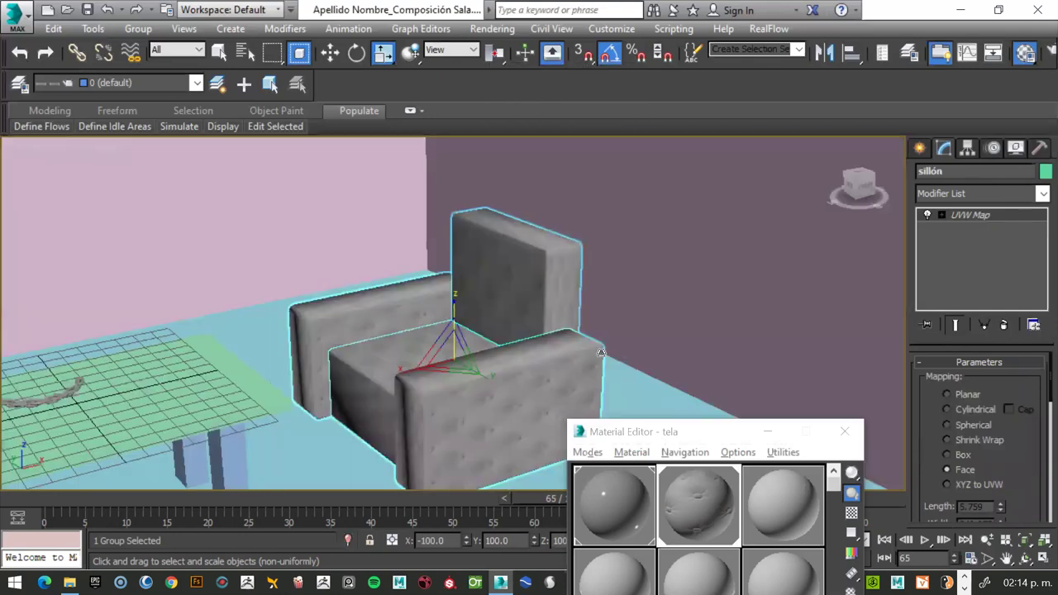
scroll(604, 353, "down", 2)
scroll(603, 353, "down", 1)
scroll(530, 403, "down", 1)
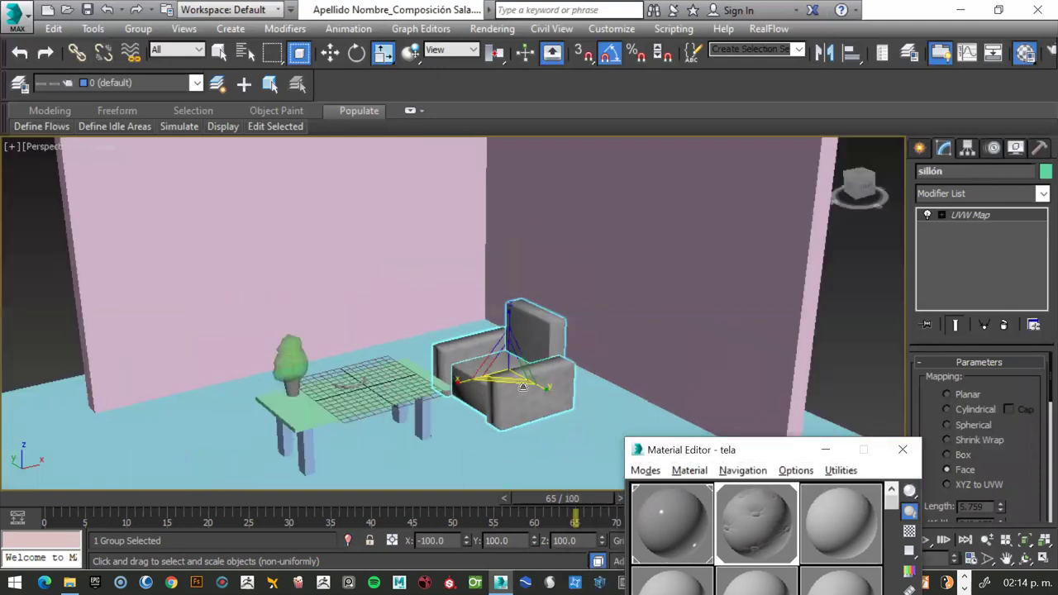
left_click_drag(732, 448, 720, 396)
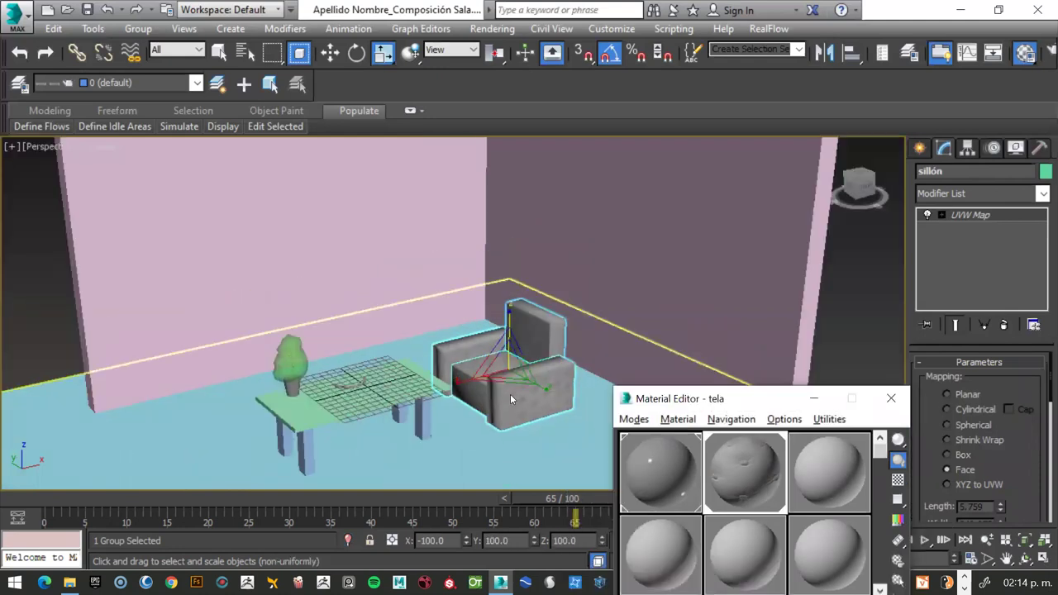
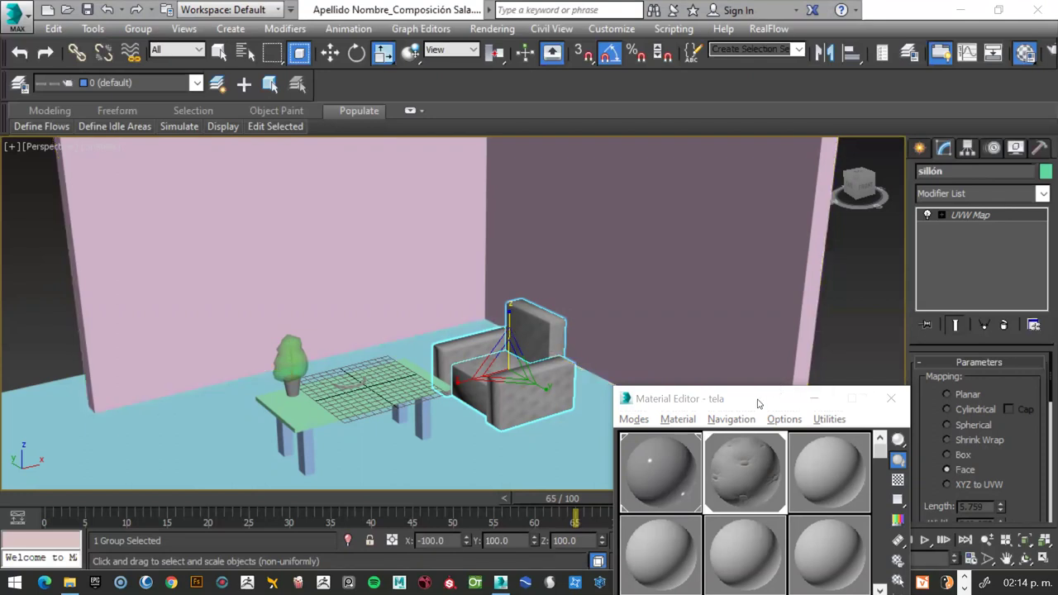
Make the metal material active and try a yellow diffuse colour, then cancel to keep it grey.
left_click_drag(758, 402, 547, 100)
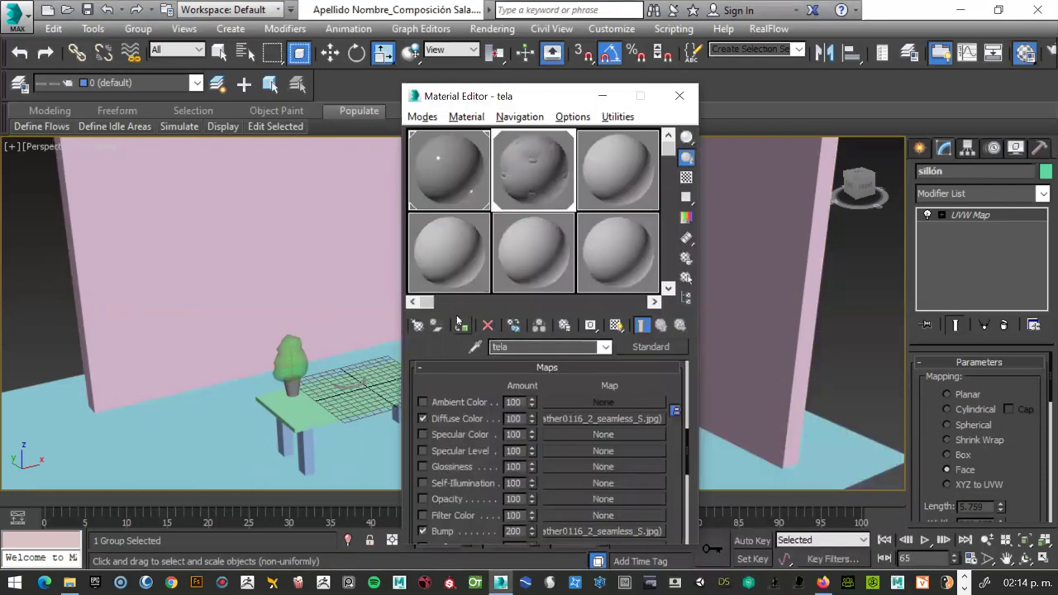
left_click(449, 180)
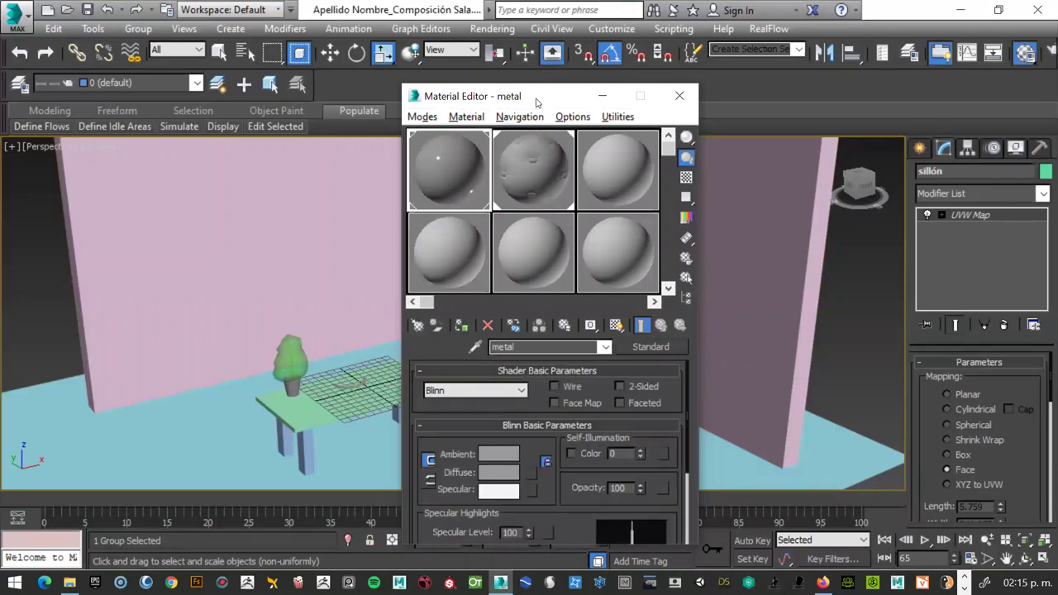
left_click_drag(534, 97, 512, 50)
left_click(480, 425)
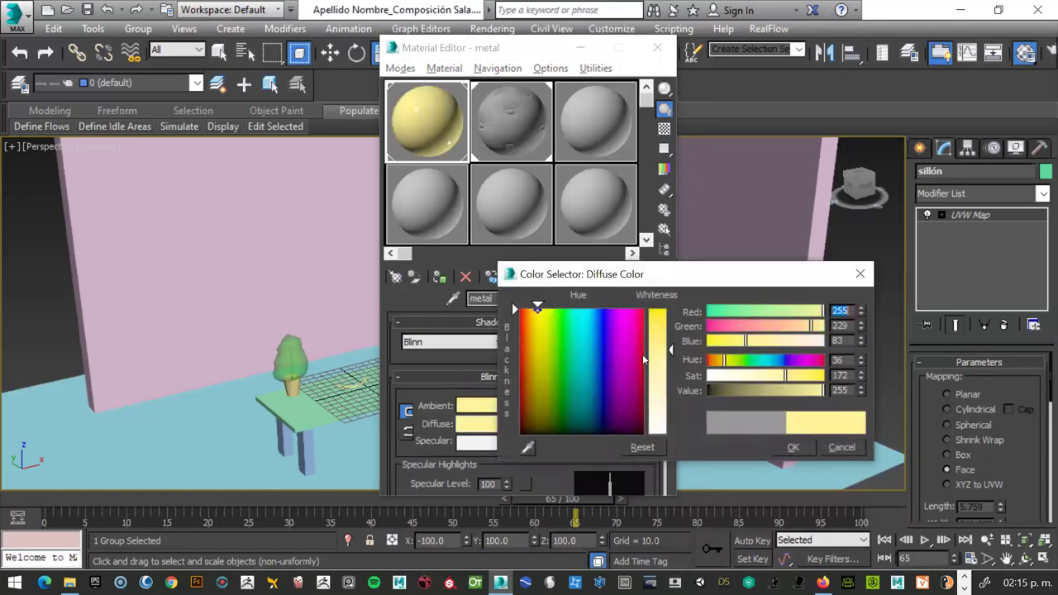
left_click(841, 446)
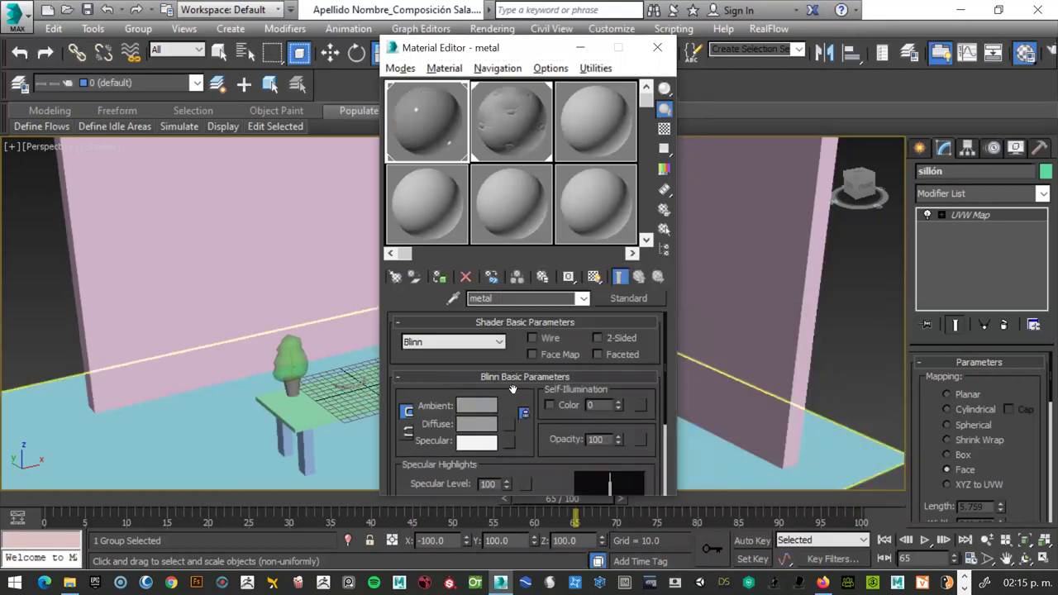
Expand the metal material's Maps rollout, showing Bump at 30.
scroll(512, 388, "down", 2)
scroll(526, 401, "down", 1)
scroll(525, 401, "down", 2)
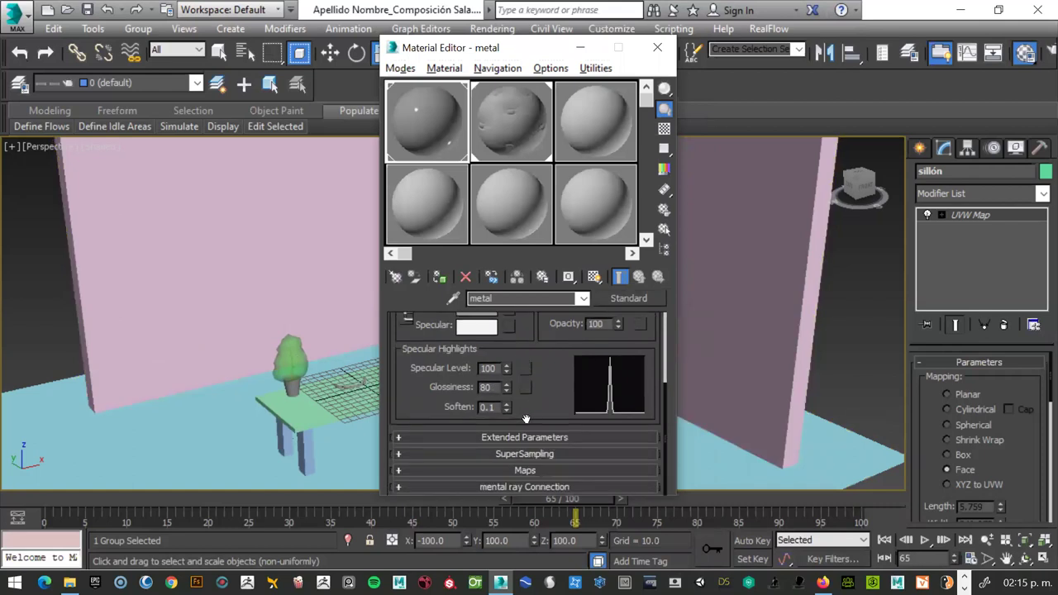
left_click(506, 471)
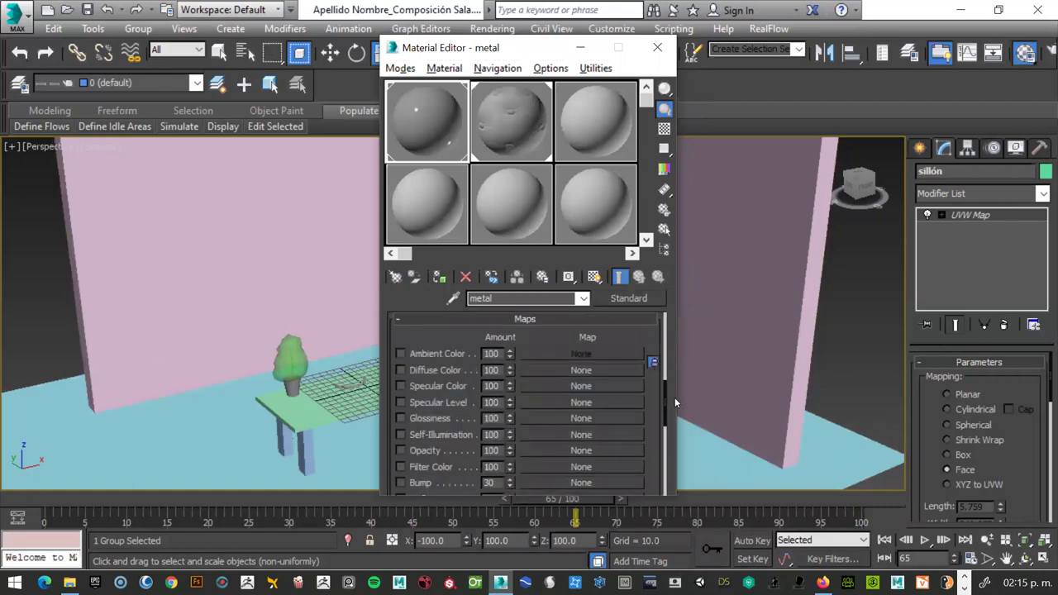
left_click_drag(662, 400, 669, 435)
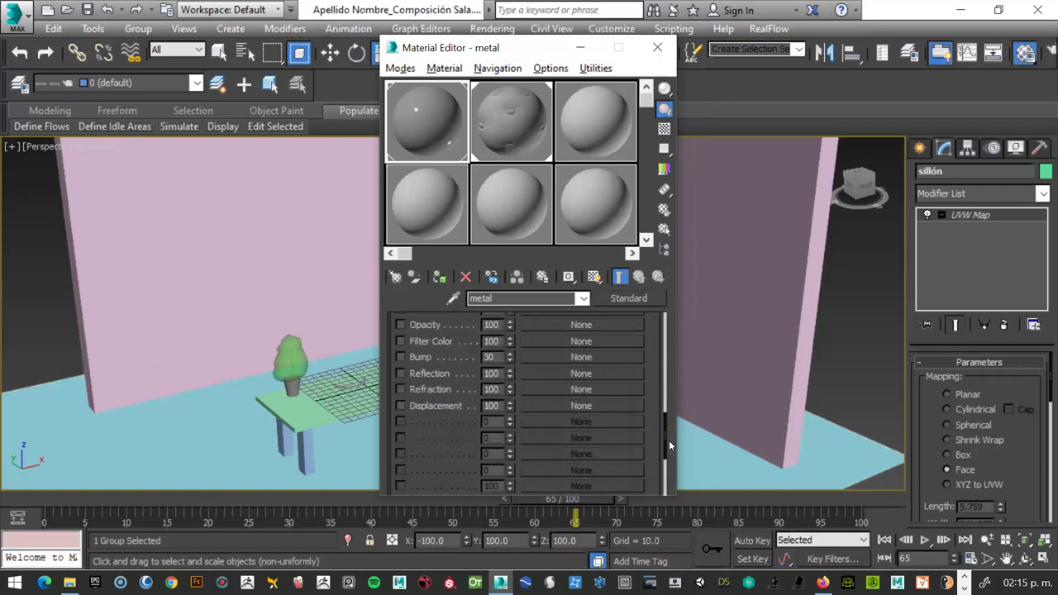
left_click_drag(479, 49, 629, 91)
scroll(350, 388, "up", 5)
Enable the metal's Reflection map channel and assign it a Raytrace map (Map #5).
left_click(351, 389)
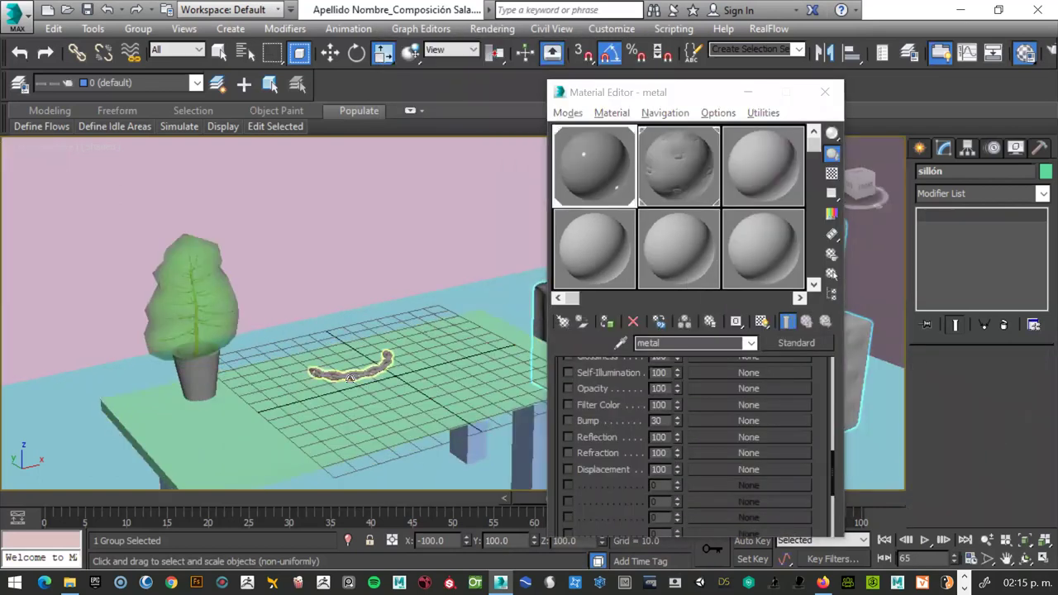
scroll(351, 392, "up", 5)
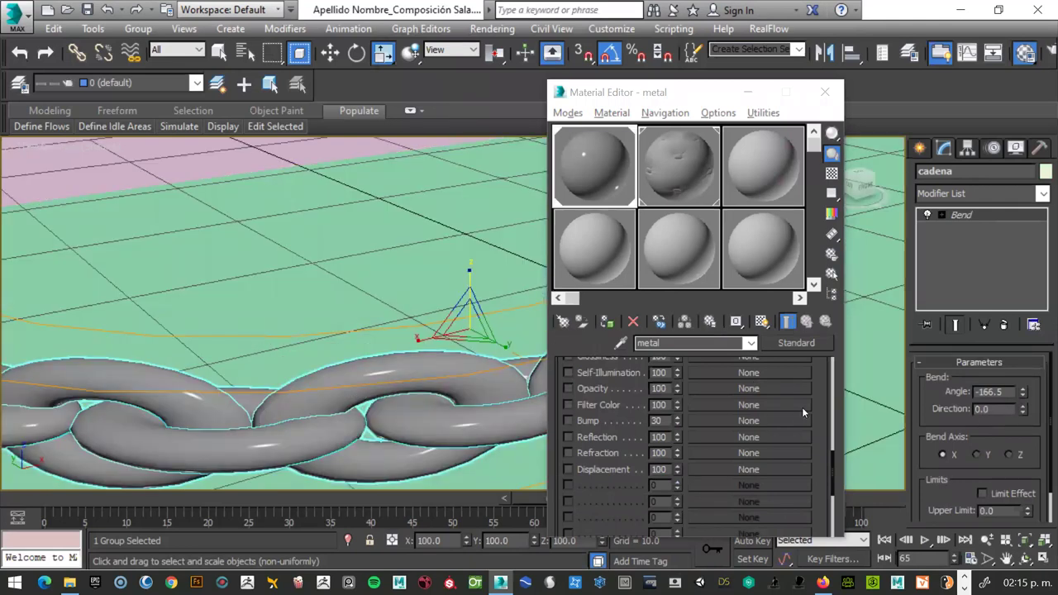
left_click_drag(833, 470, 831, 468)
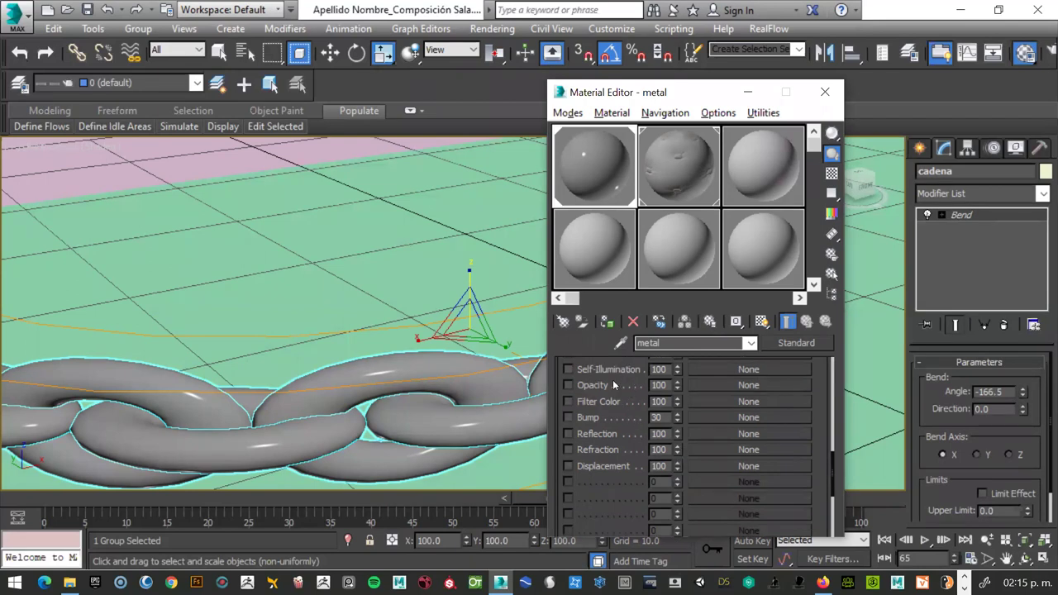
left_click(567, 433)
type("0")
left_click(750, 435)
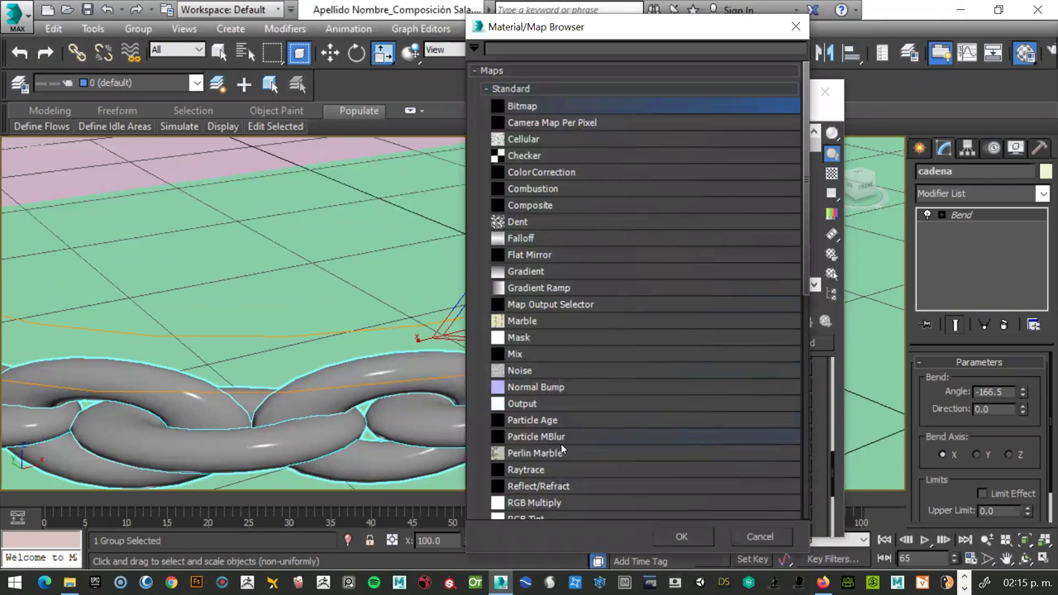
left_click(538, 470)
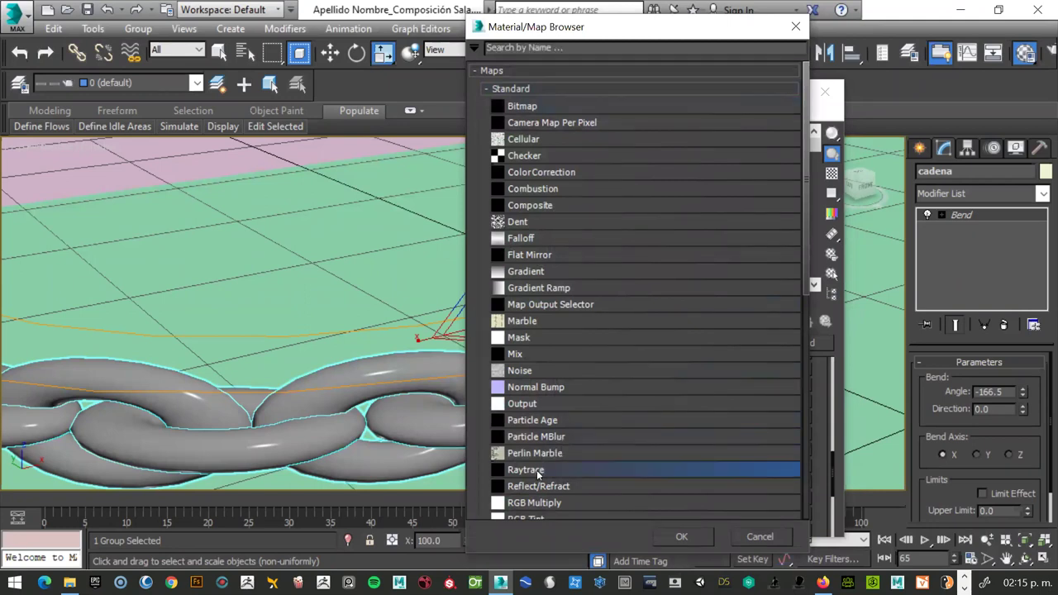
left_click(676, 535)
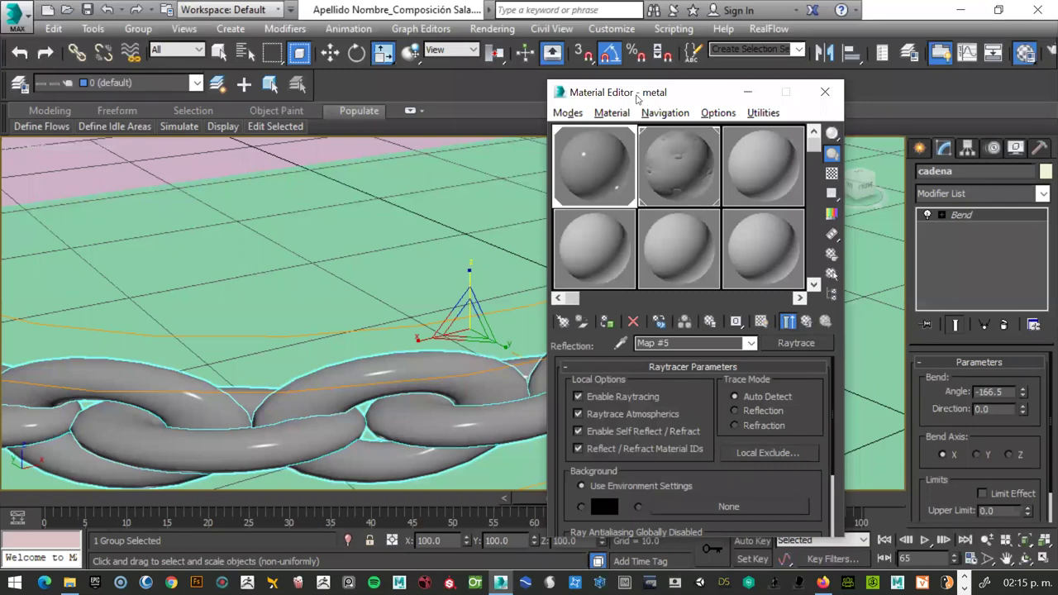
left_click_drag(645, 98, 748, 123)
Zoom out to show the whole chain and shift the Material Editor left, then open the Rendering menu.
scroll(405, 248, "down", 3)
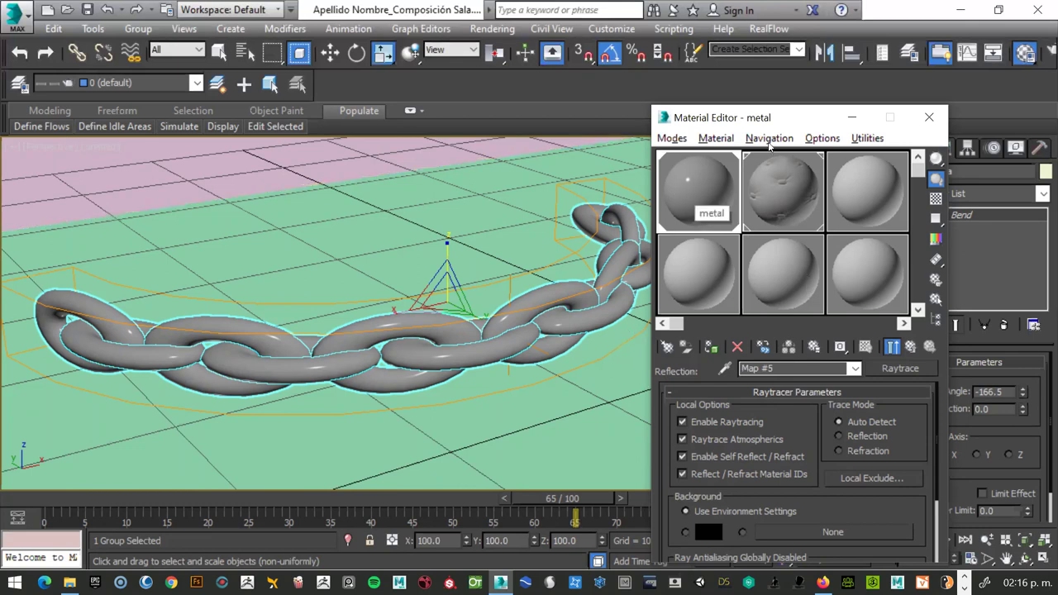
left_click_drag(785, 117, 659, 126)
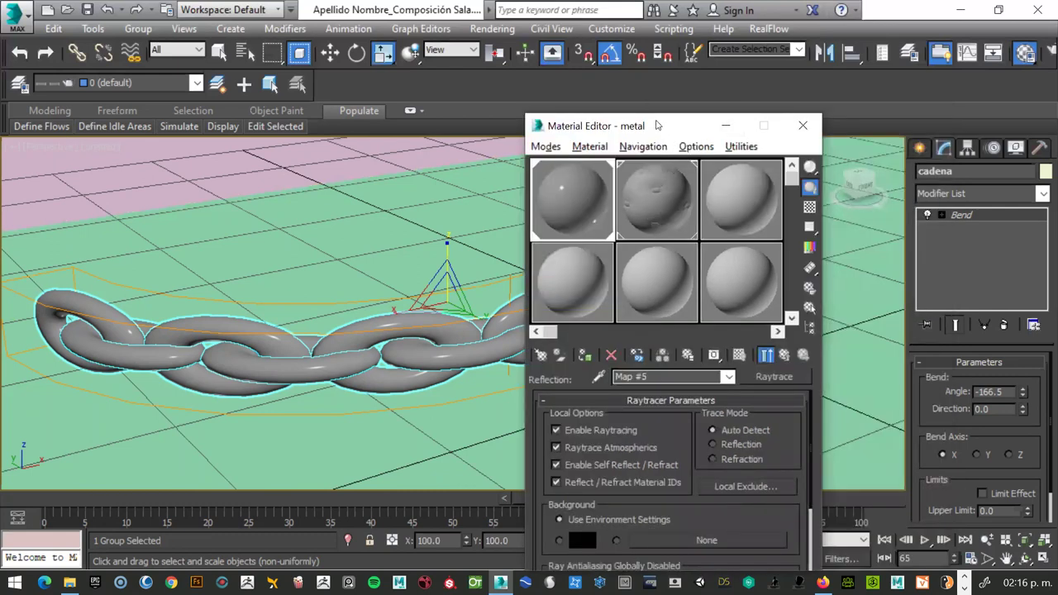
left_click_drag(581, 120, 516, 109)
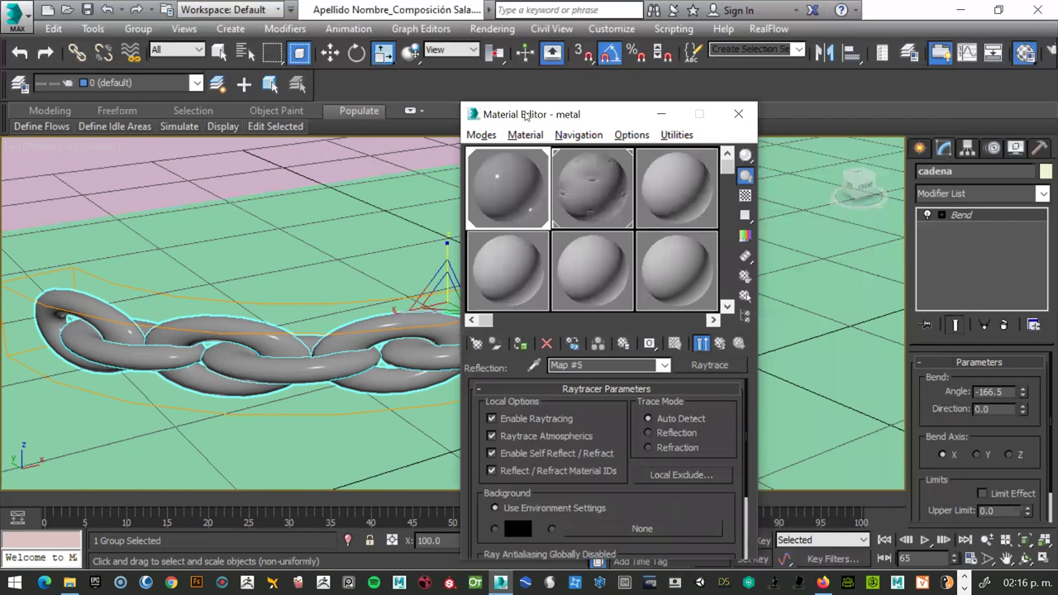
left_click_drag(529, 115, 503, 117)
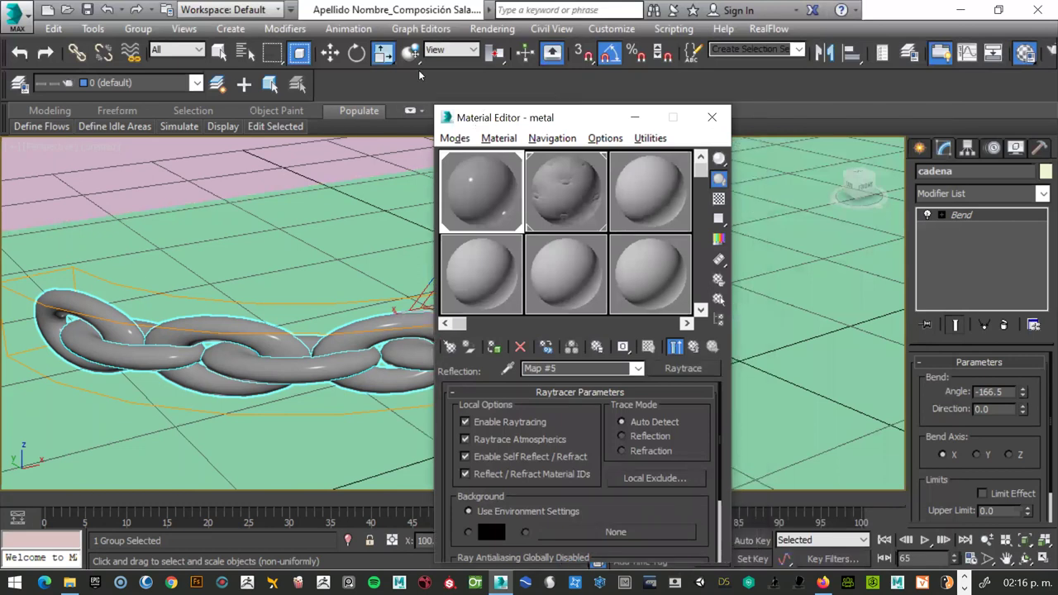
left_click(483, 30)
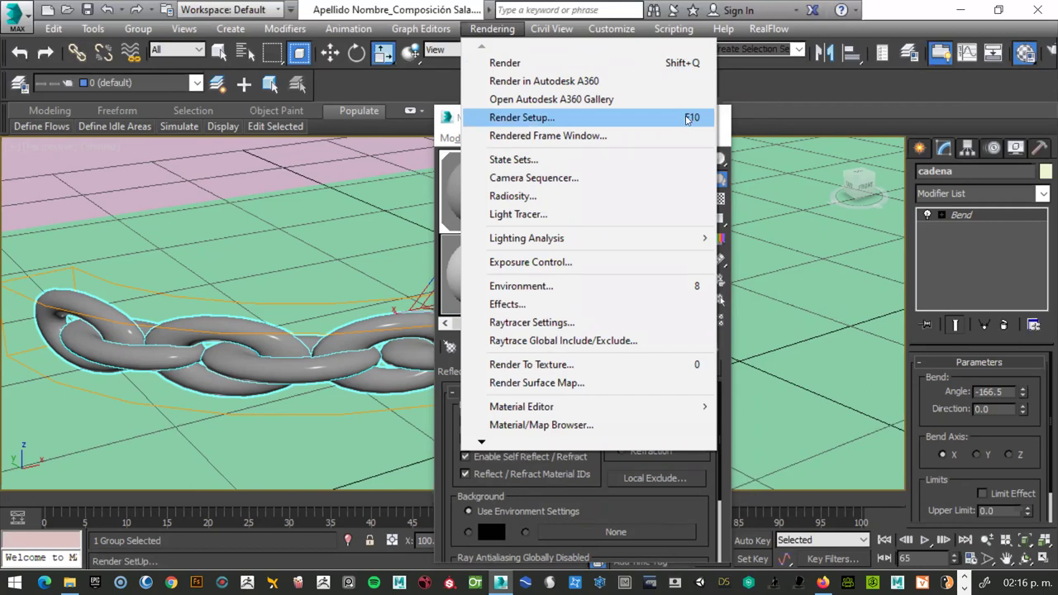
Open Render Setup and arrange it beside the Material Editor.
left_click(686, 119)
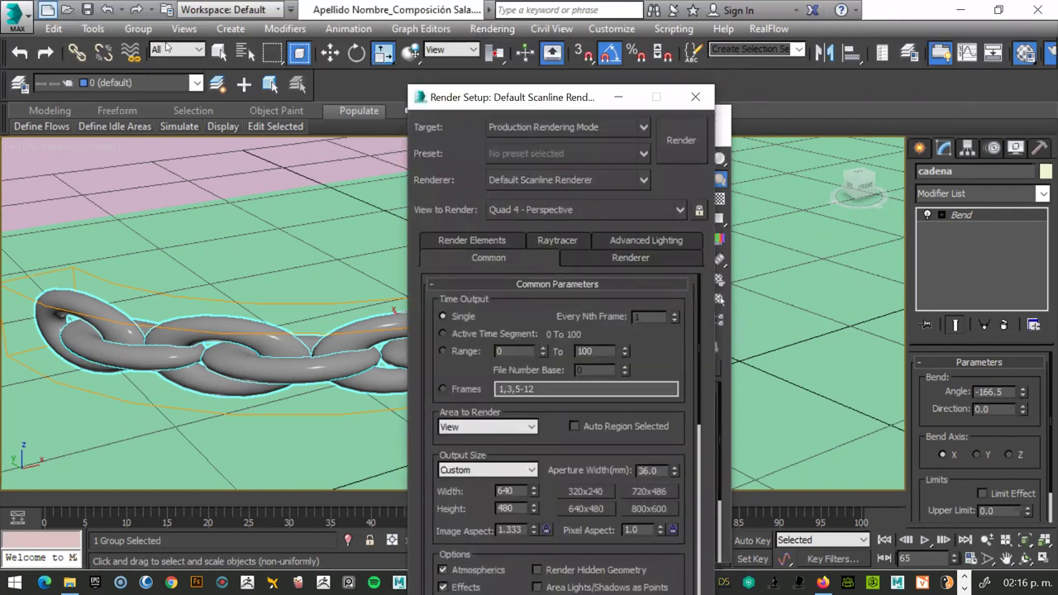
left_click_drag(560, 101, 247, 45)
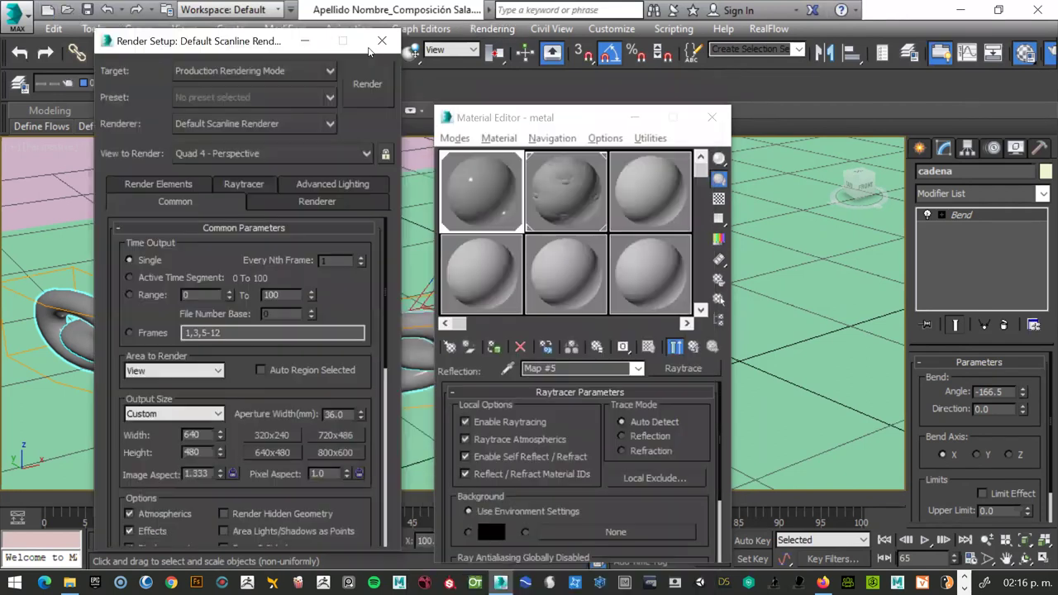
left_click_drag(539, 119, 638, 72)
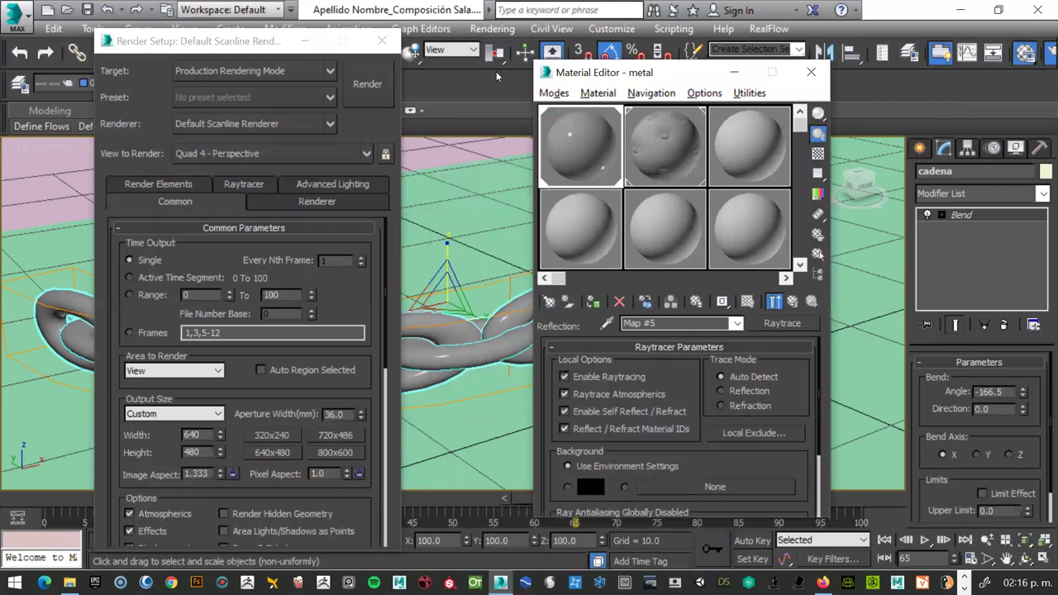
Cycle the render Target through Iterative, ActiveShade and A360 modes, ending on Production Rendering Mode.
left_click(238, 72)
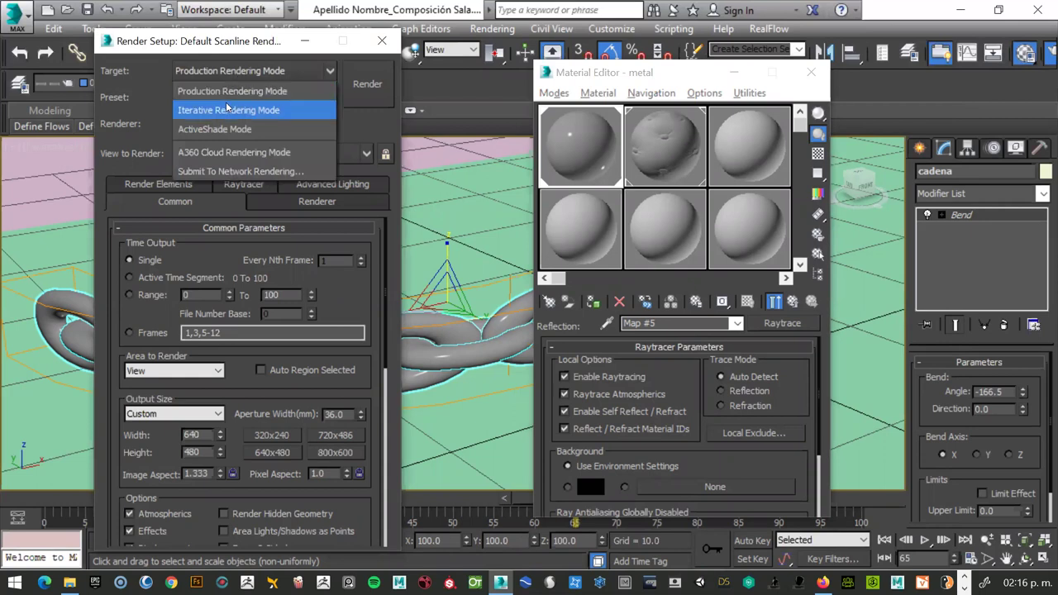
left_click(226, 105)
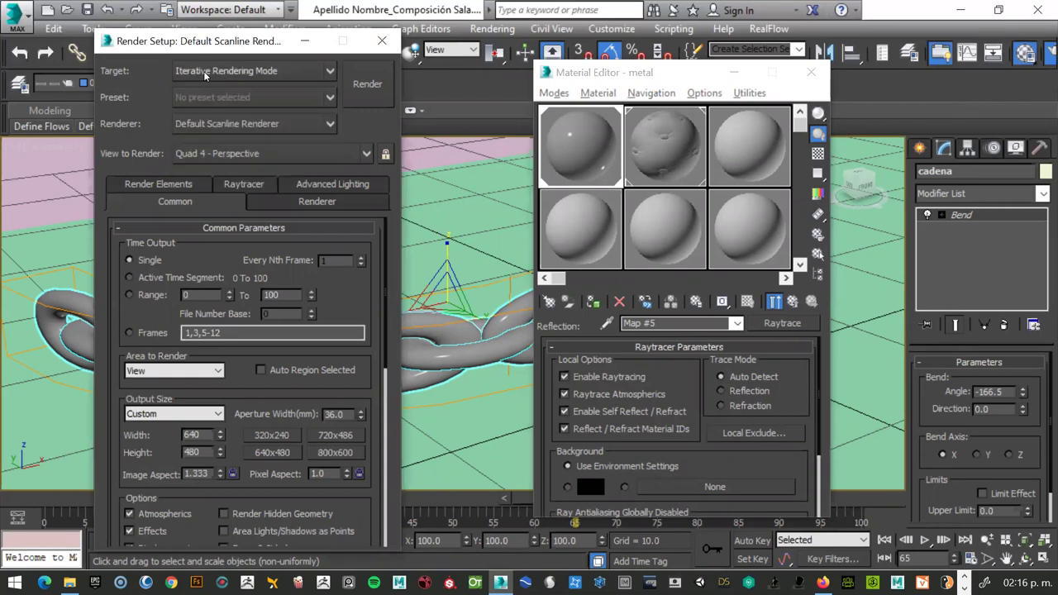
left_click(203, 71)
left_click(201, 126)
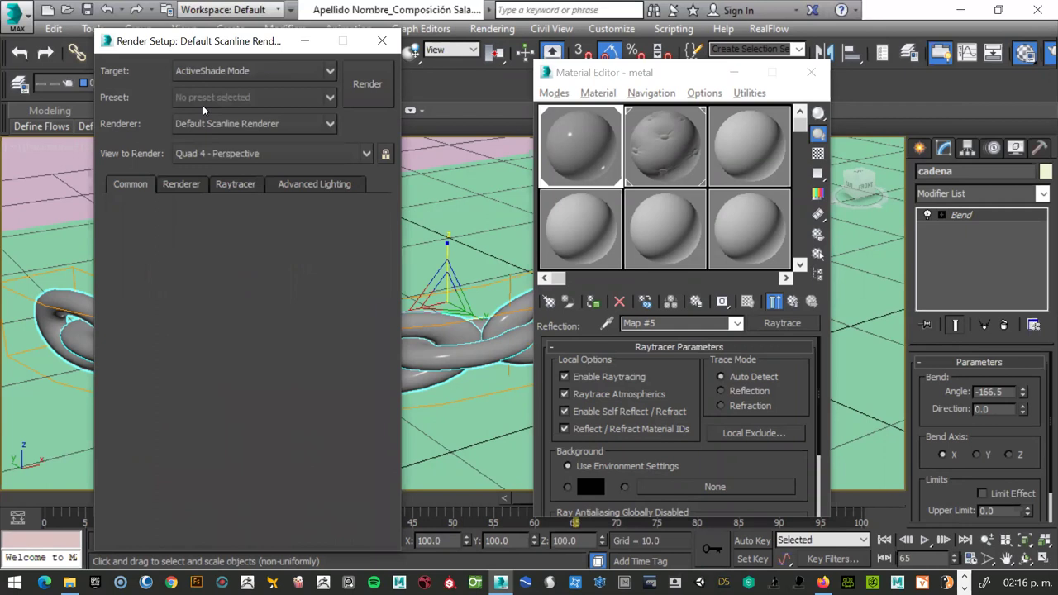
left_click(214, 73)
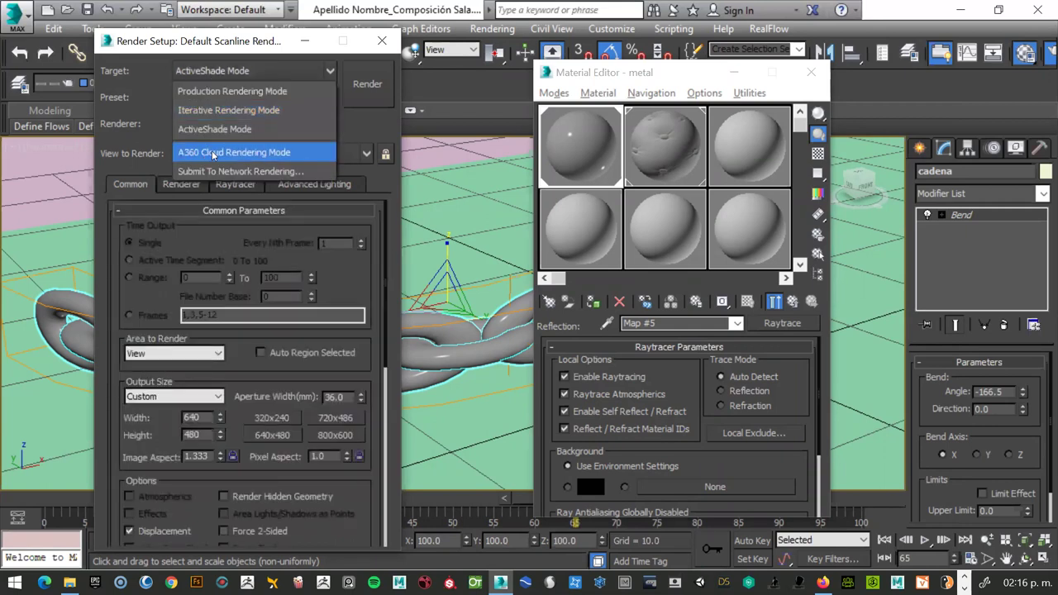
left_click(213, 153)
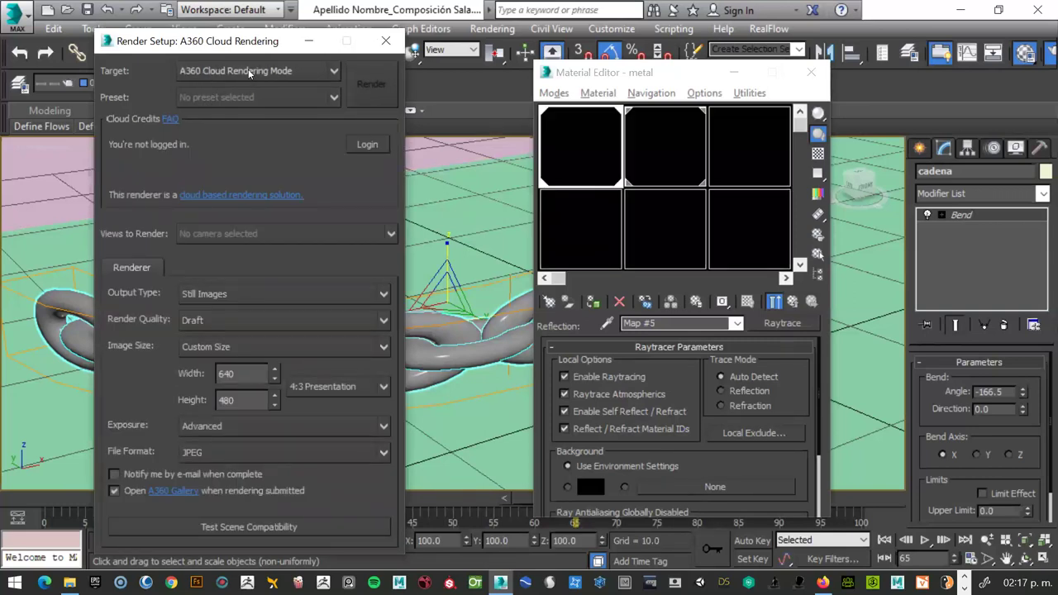
left_click(249, 73)
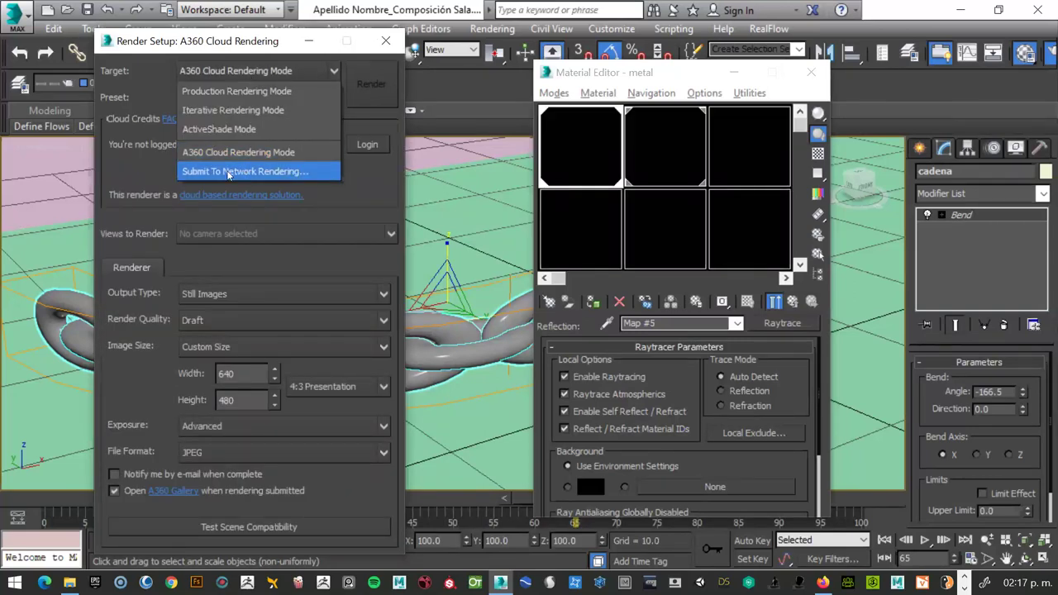
left_click(219, 93)
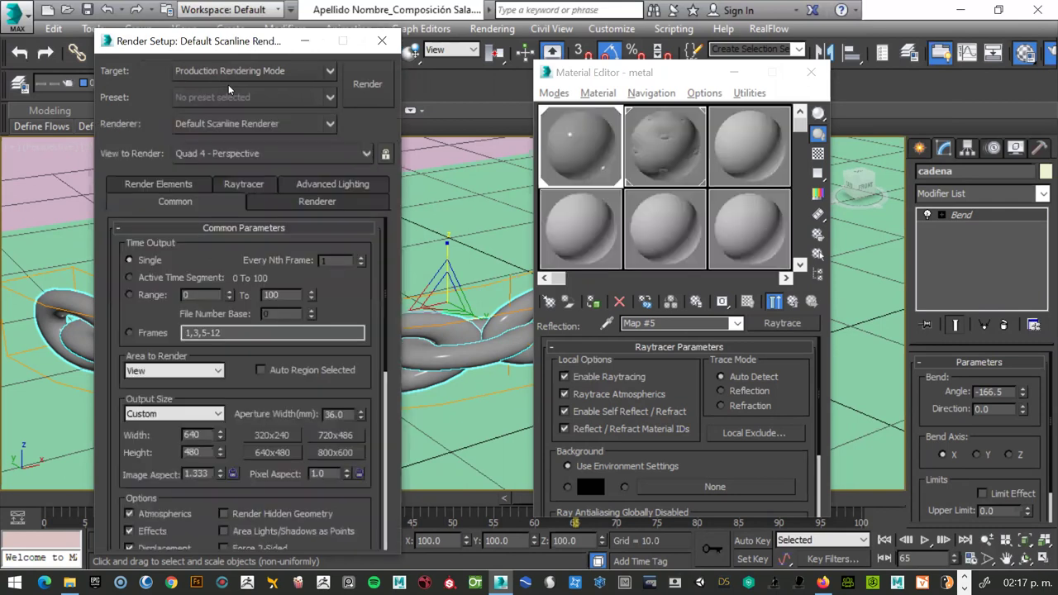
Switch the renderer to NVIDIA mental ray and select the unused 08 - Default material slot.
left_click(305, 128)
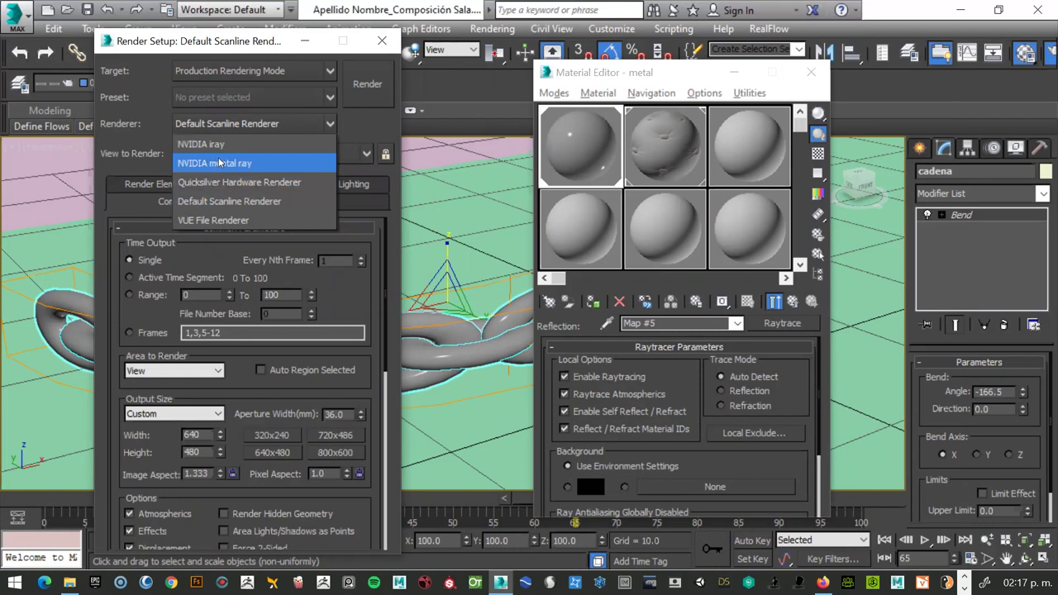
left_click(220, 163)
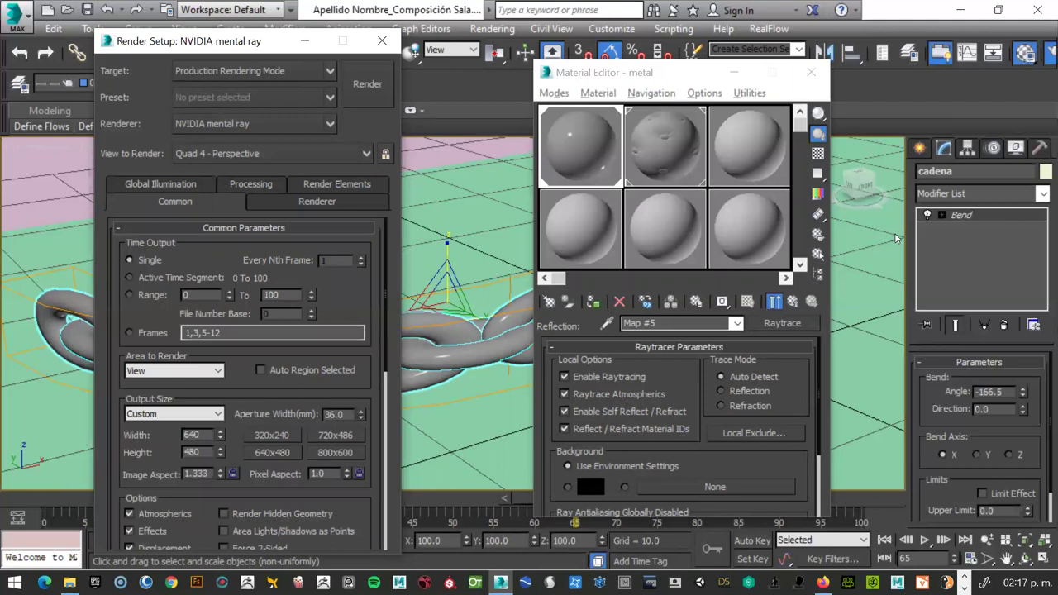
left_click(596, 238)
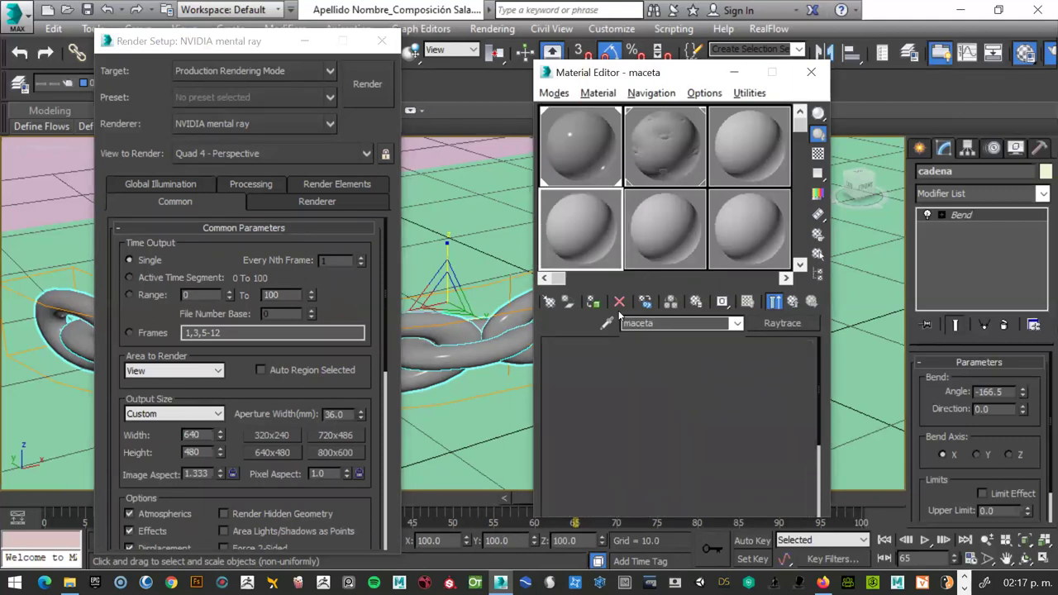
left_click(661, 243)
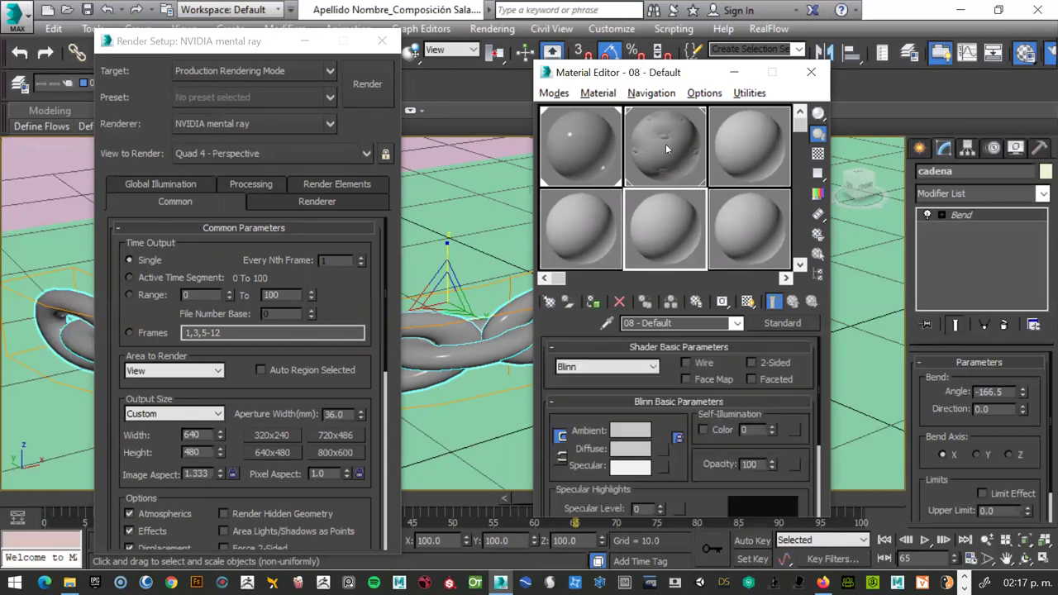
left_click_drag(643, 72, 450, 13)
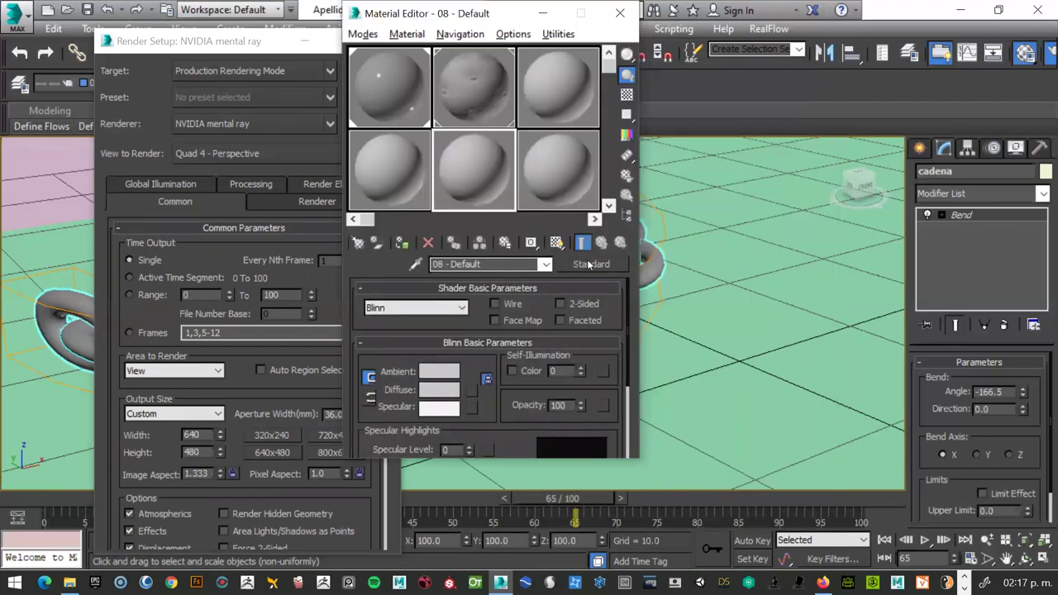
Open the Material/Map Browser for 08 - Default and scroll through the library categories.
left_click(589, 263)
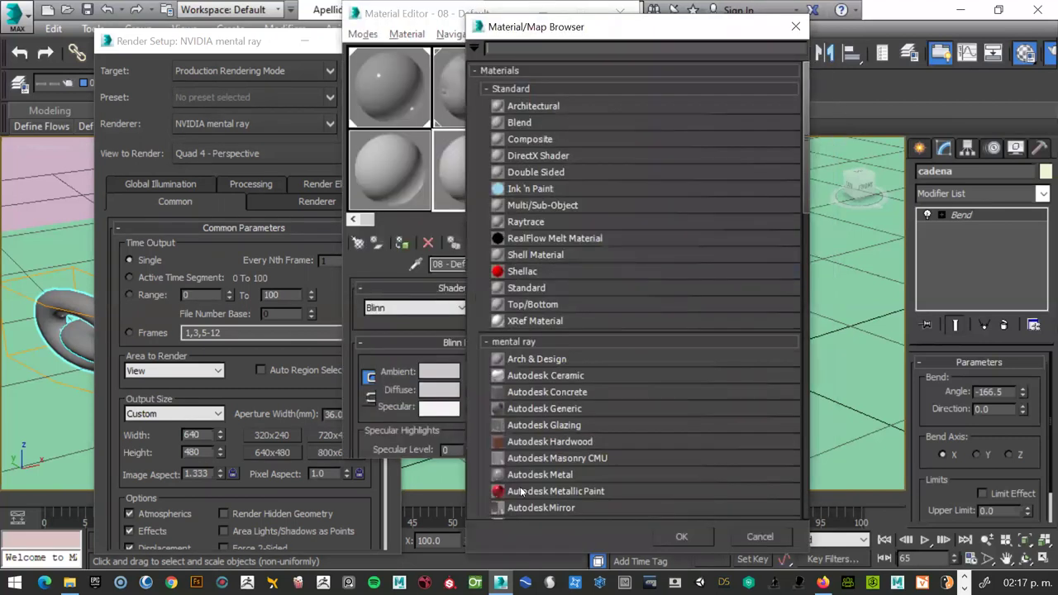
scroll(567, 430, "down", 2)
scroll(567, 429, "down", 3)
scroll(567, 430, "down", 3)
scroll(582, 412, "down", 2)
scroll(583, 412, "up", 3)
scroll(586, 333, "up", 2)
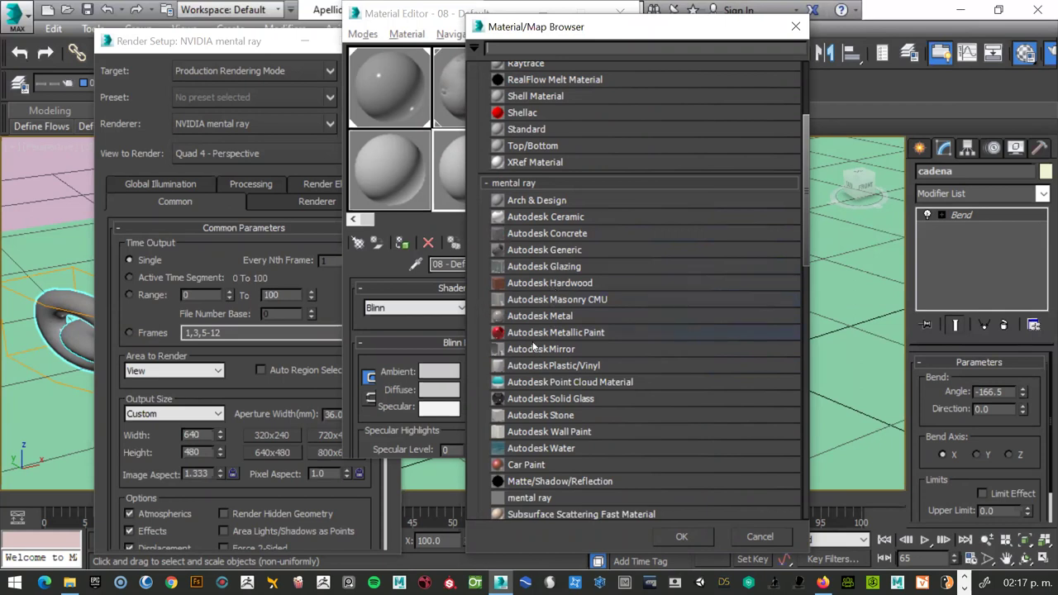
scroll(533, 348, "down", 1)
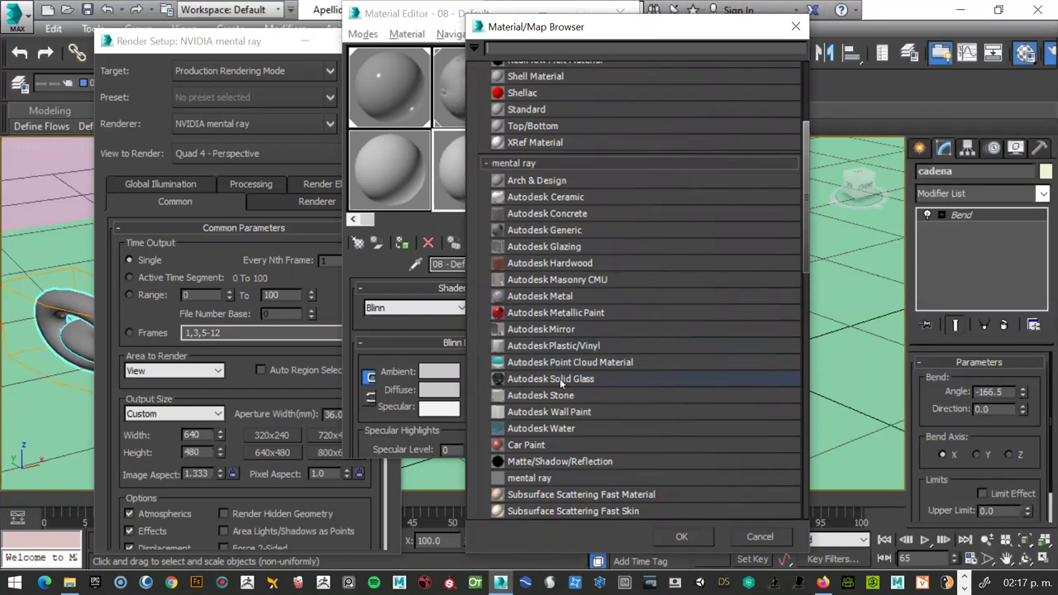
scroll(559, 379, "down", 1)
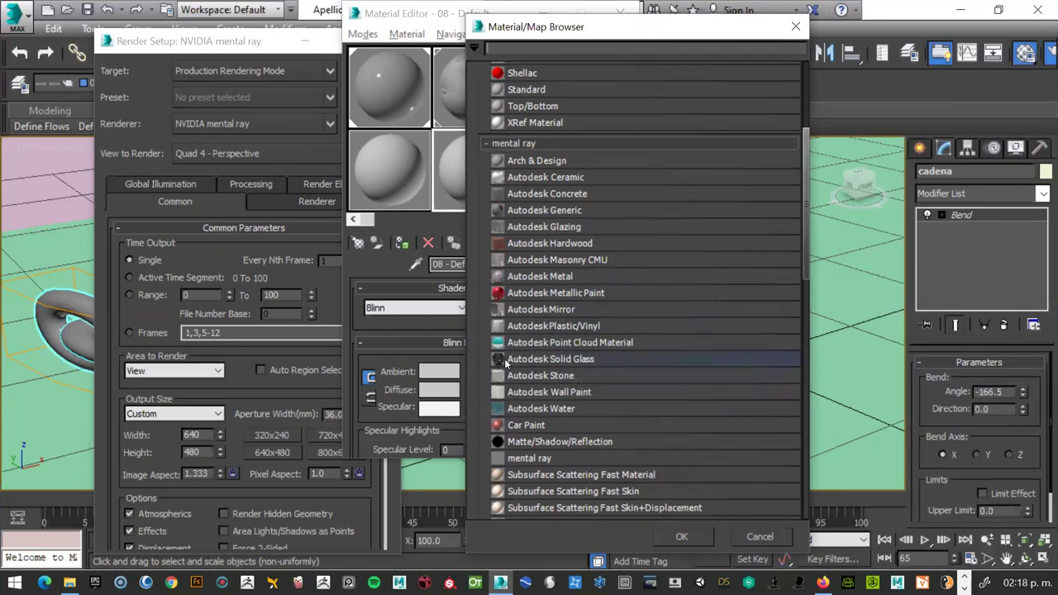
scroll(542, 395, "down", 1)
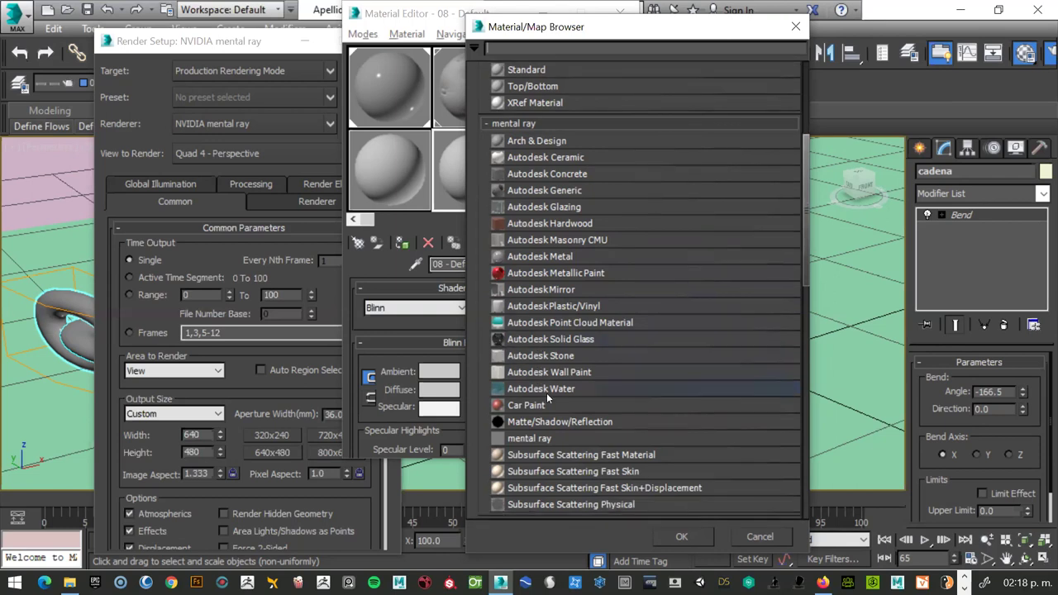
scroll(546, 393, "down", 1)
scroll(553, 392, "down", 1)
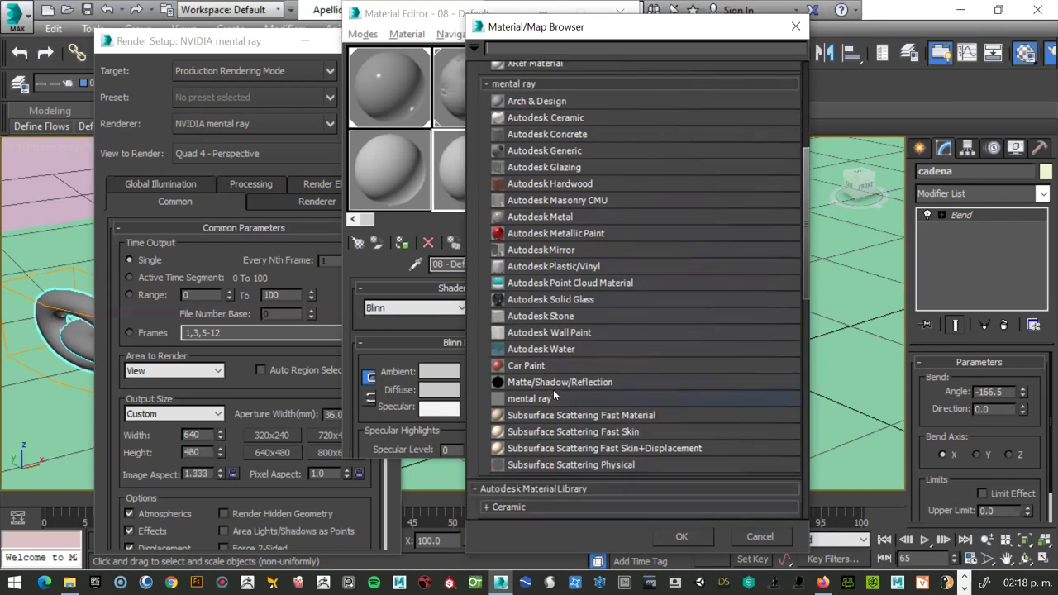
scroll(553, 388, "down", 1)
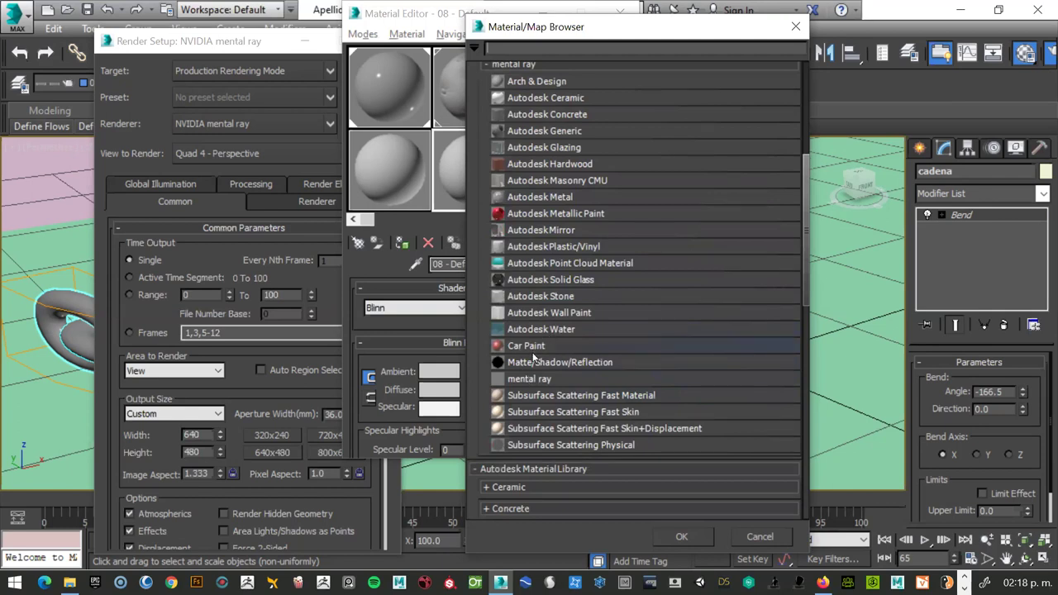
scroll(555, 388, "down", 2)
scroll(555, 386, "down", 3)
scroll(558, 380, "down", 10)
scroll(570, 364, "down", 4)
scroll(573, 351, "down", 8)
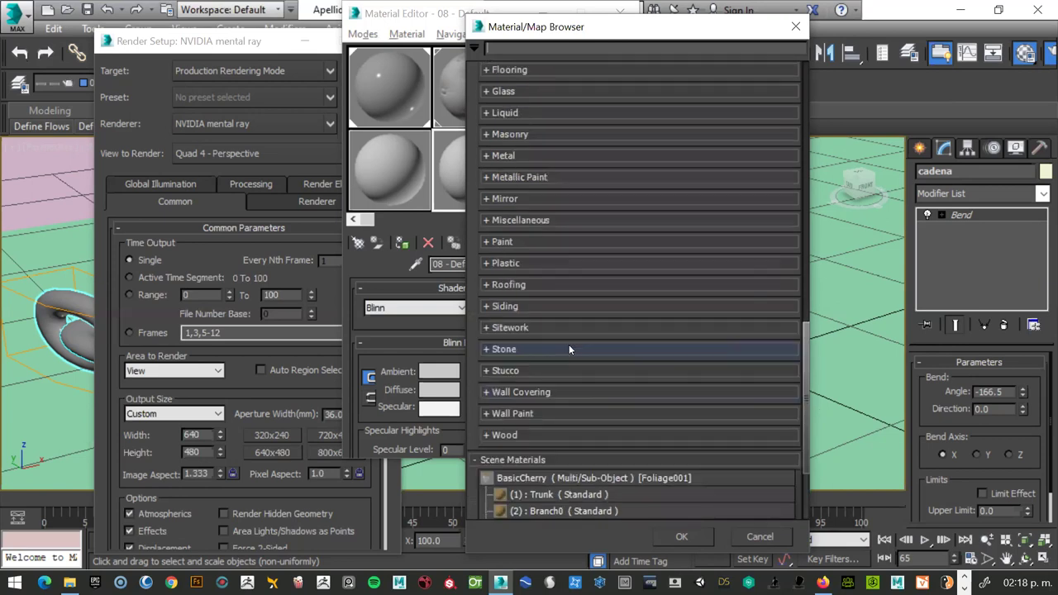
Browse the Wood category, previewing Beech and Birch - Natural Medium Gloss, then collapse it.
left_click(488, 376)
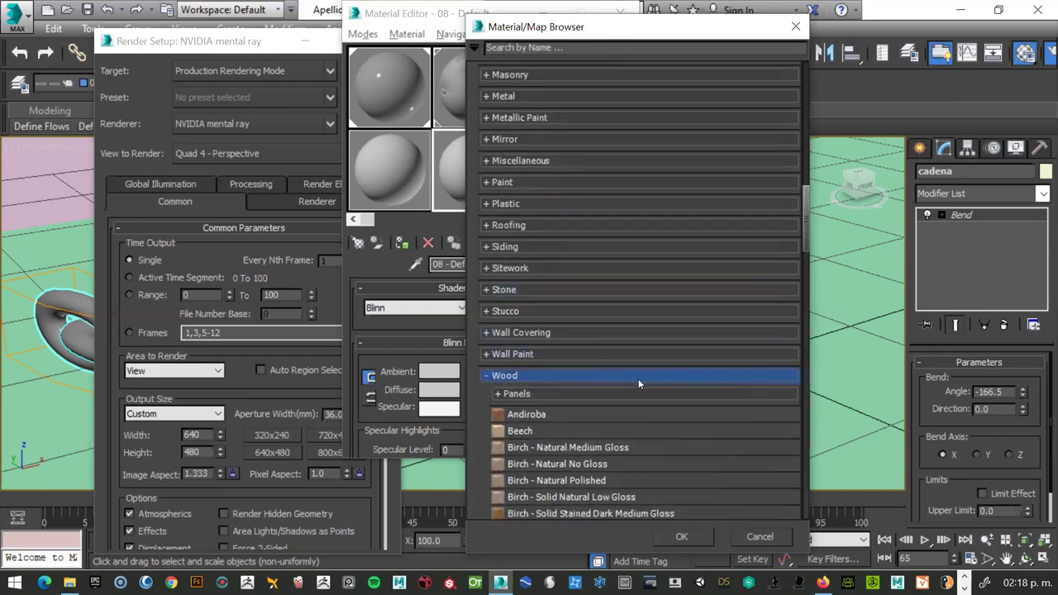
scroll(639, 377, "down", 3)
scroll(641, 374, "down", 4)
scroll(643, 376, "down", 2)
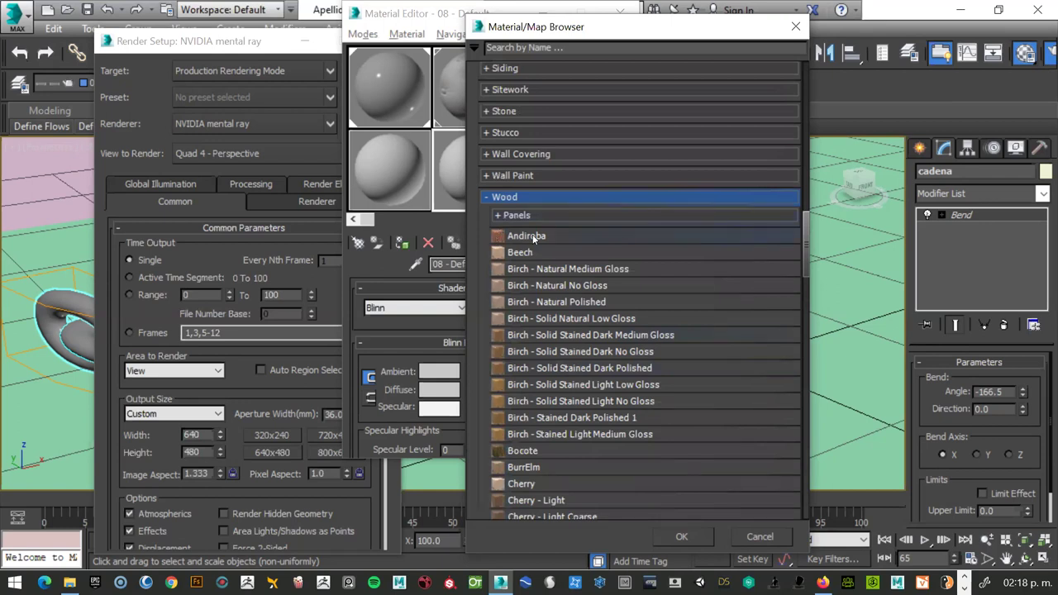
left_click(577, 248)
left_click(621, 271)
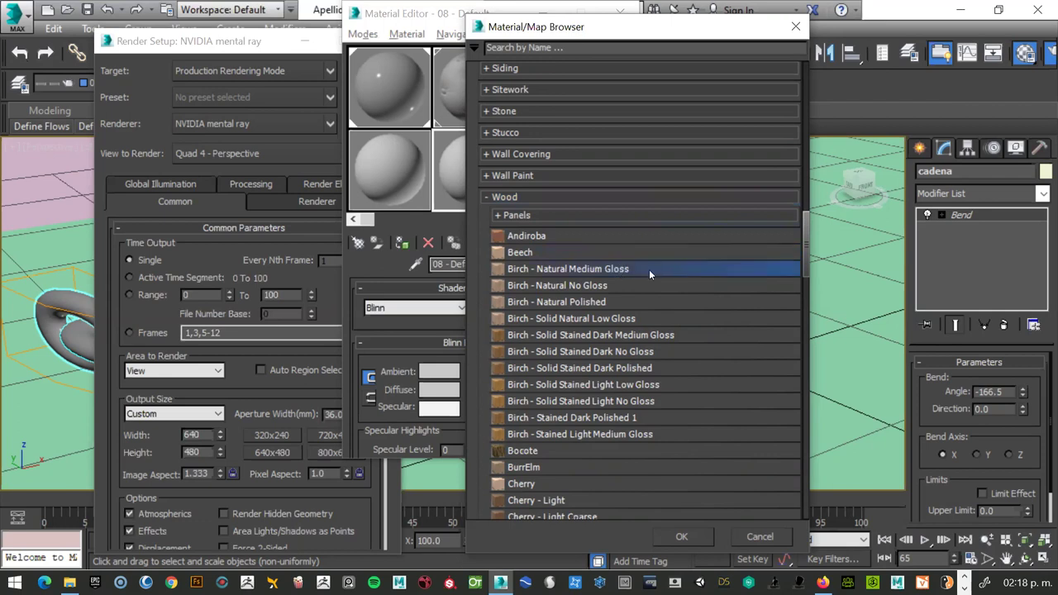
scroll(513, 398, "down", 5)
scroll(529, 389, "down", 9)
scroll(540, 380, "down", 9)
scroll(542, 378, "down", 8)
scroll(550, 376, "down", 17)
scroll(547, 370, "down", 6)
scroll(550, 370, "up", 3)
scroll(529, 347, "up", 2)
scroll(633, 287, "up", 2)
scroll(637, 285, "up", 10)
scroll(646, 285, "up", 8)
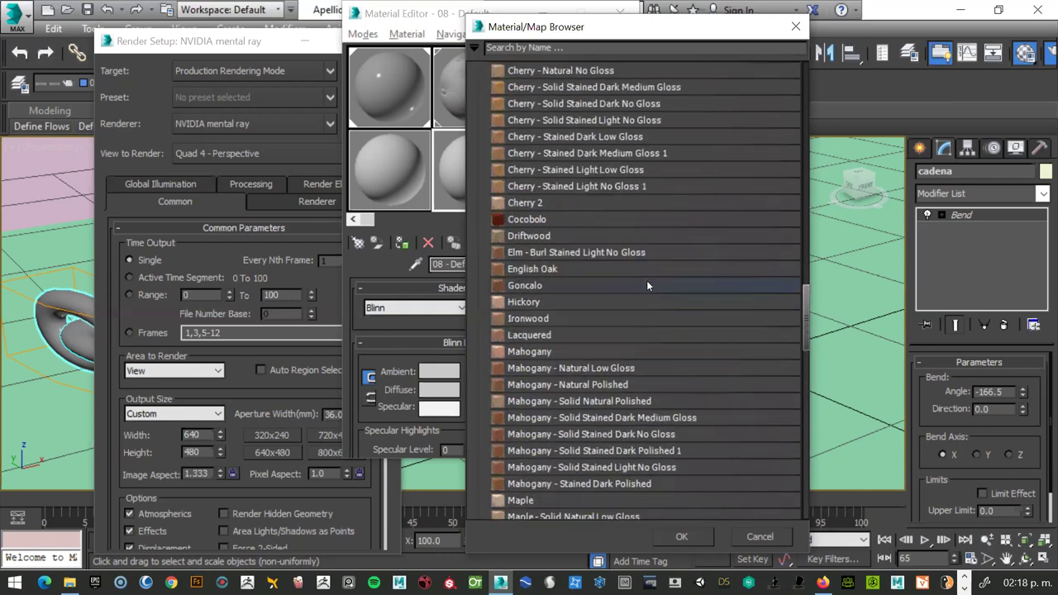
scroll(633, 283, "up", 6)
scroll(632, 272, "up", 12)
scroll(624, 268, "up", 6)
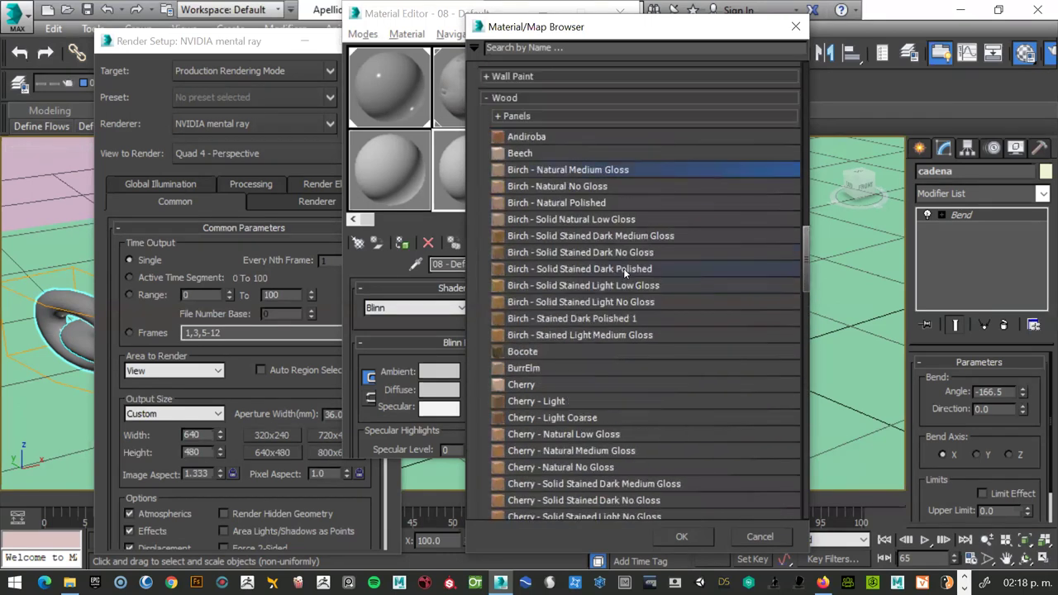
scroll(623, 268, "up", 3)
scroll(583, 247, "up", 2)
scroll(537, 243, "up", 1)
left_click(498, 237)
left_click(484, 218)
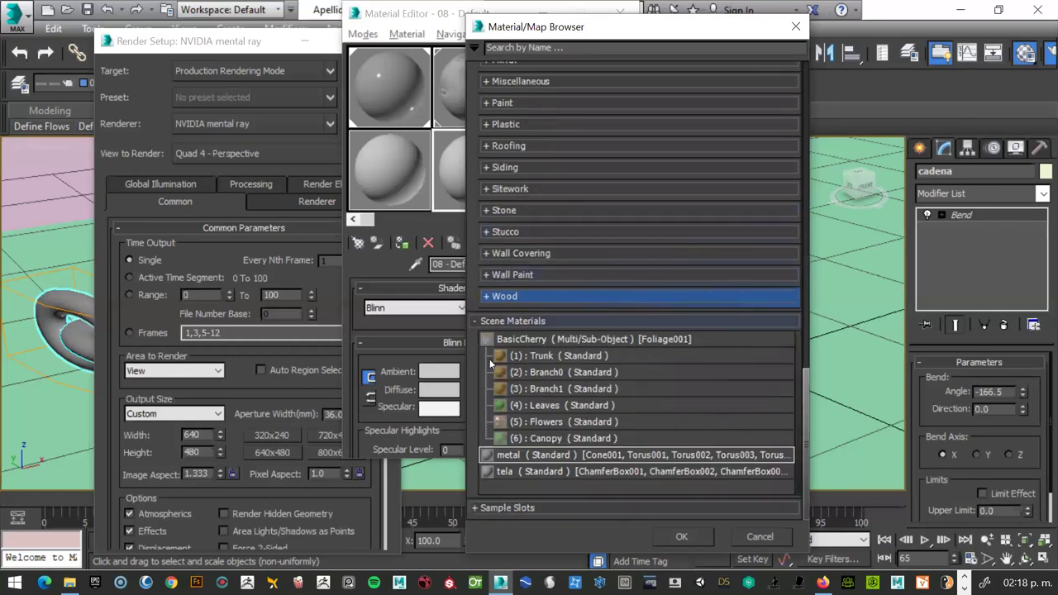
Expand and collapse the Wall Paint, Stone, Sitework, Plastic and Mirror library categories.
left_click(489, 275)
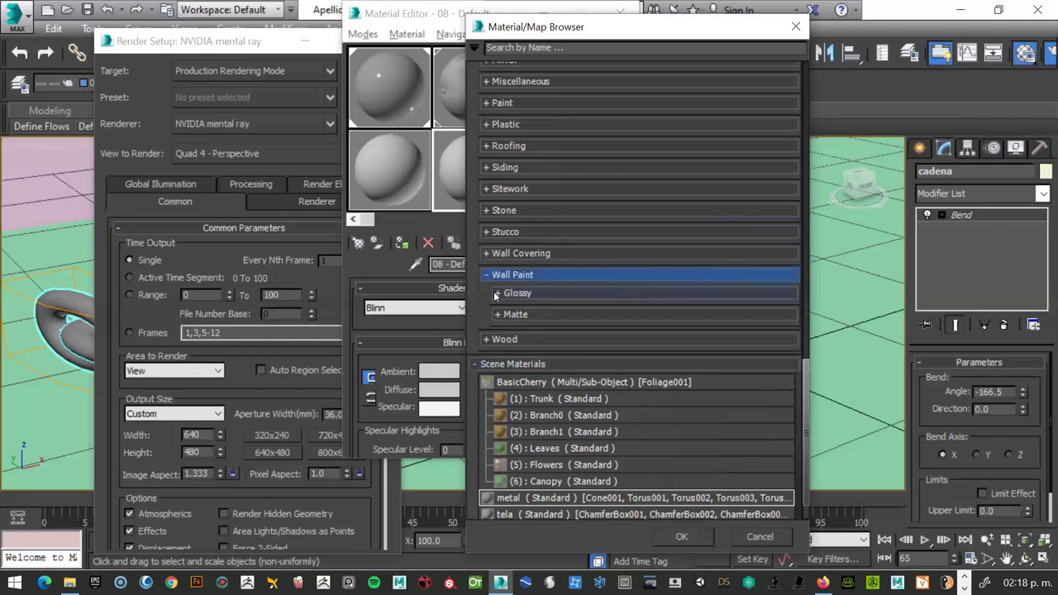
left_click(486, 276)
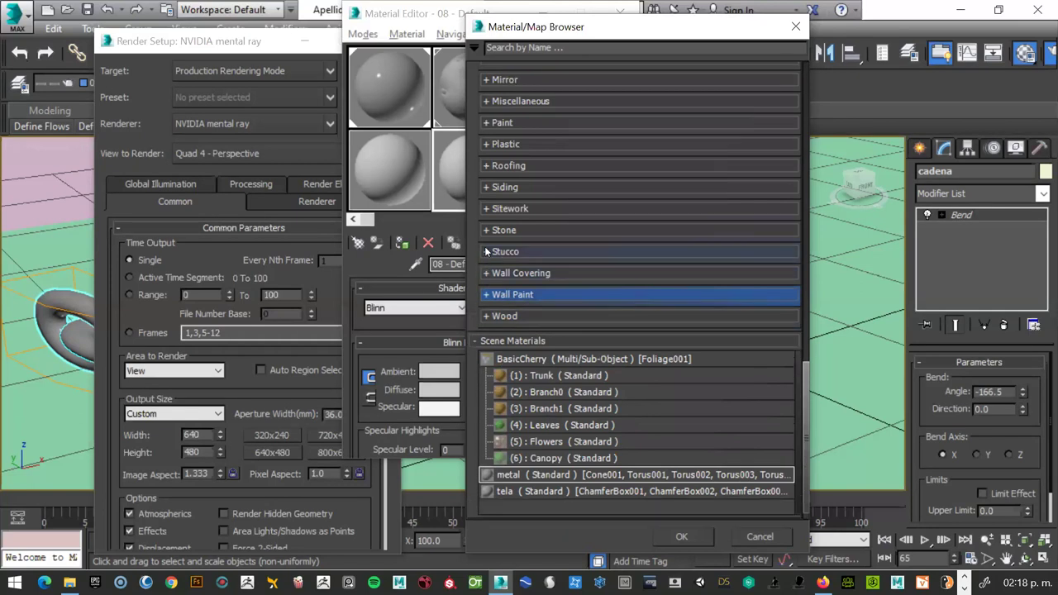
left_click(486, 232)
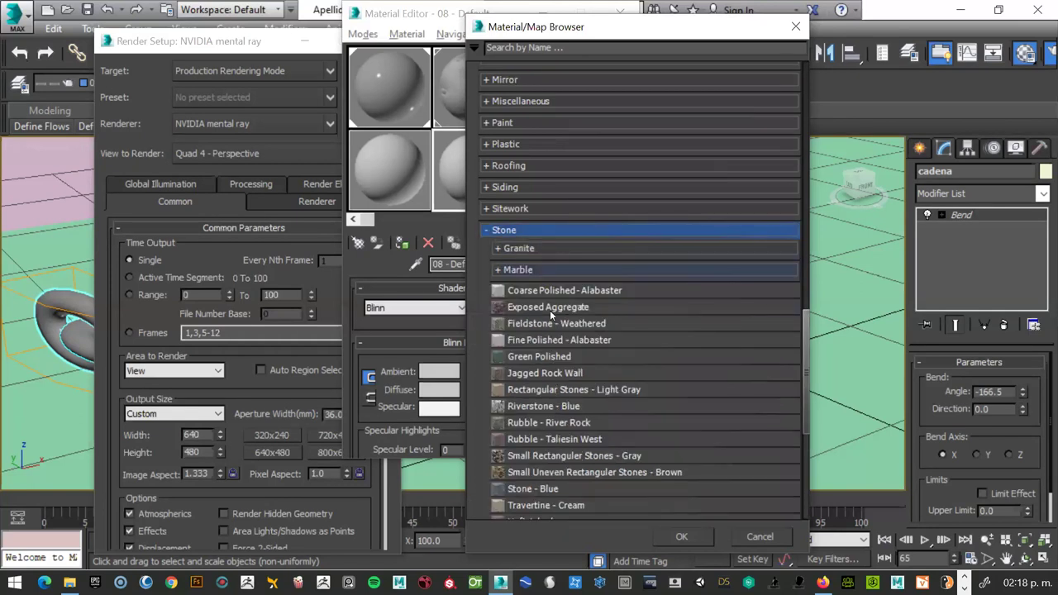
left_click(486, 232)
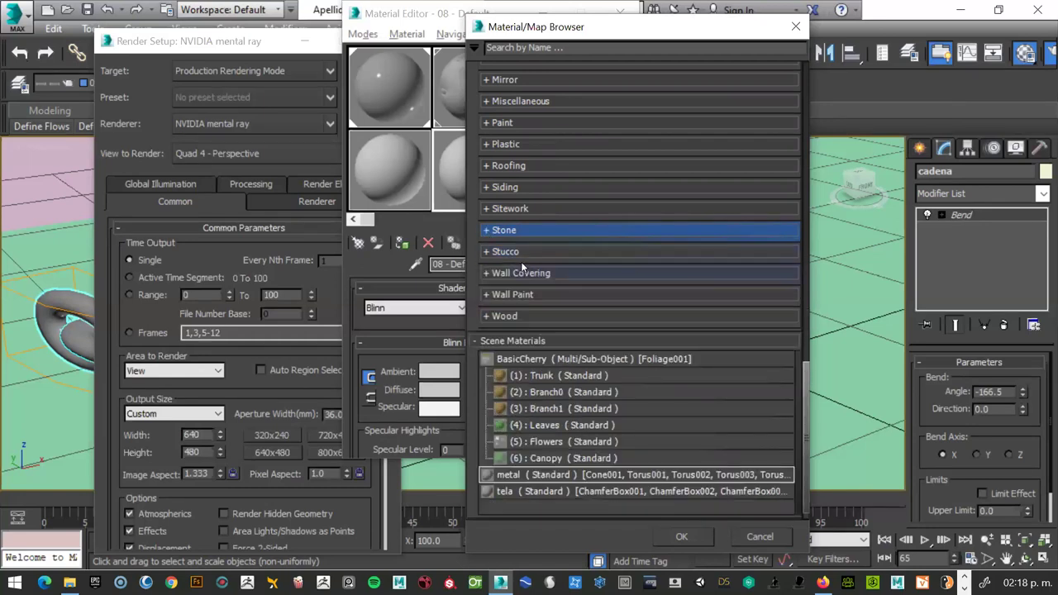
scroll(520, 273, "up", 1)
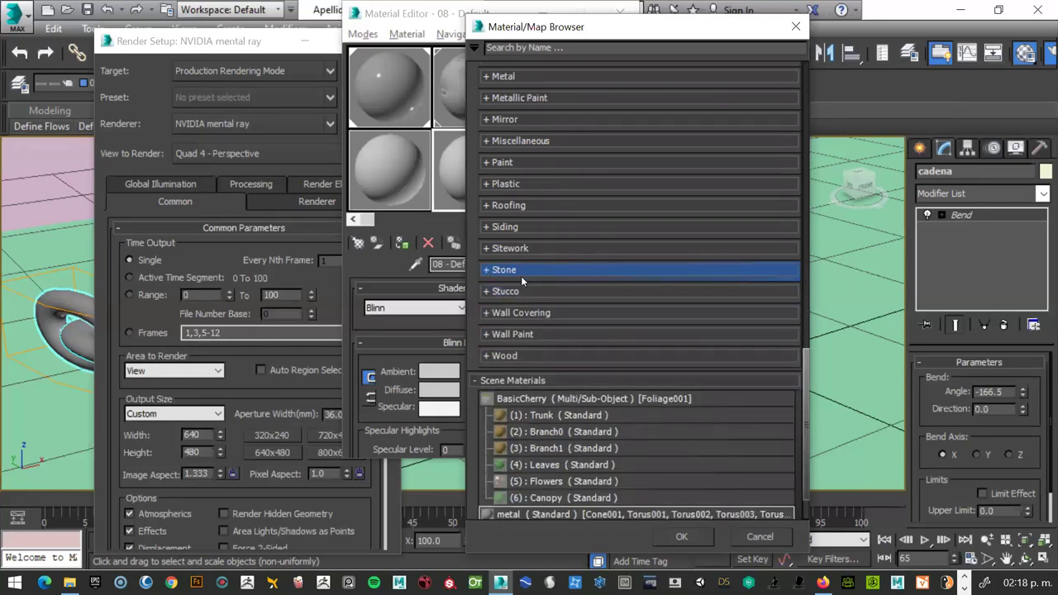
left_click(486, 248)
scroll(537, 317, "down", 2)
scroll(537, 316, "down", 5)
scroll(537, 316, "up", 5)
scroll(537, 317, "up", 1)
scroll(537, 310, "up", 1)
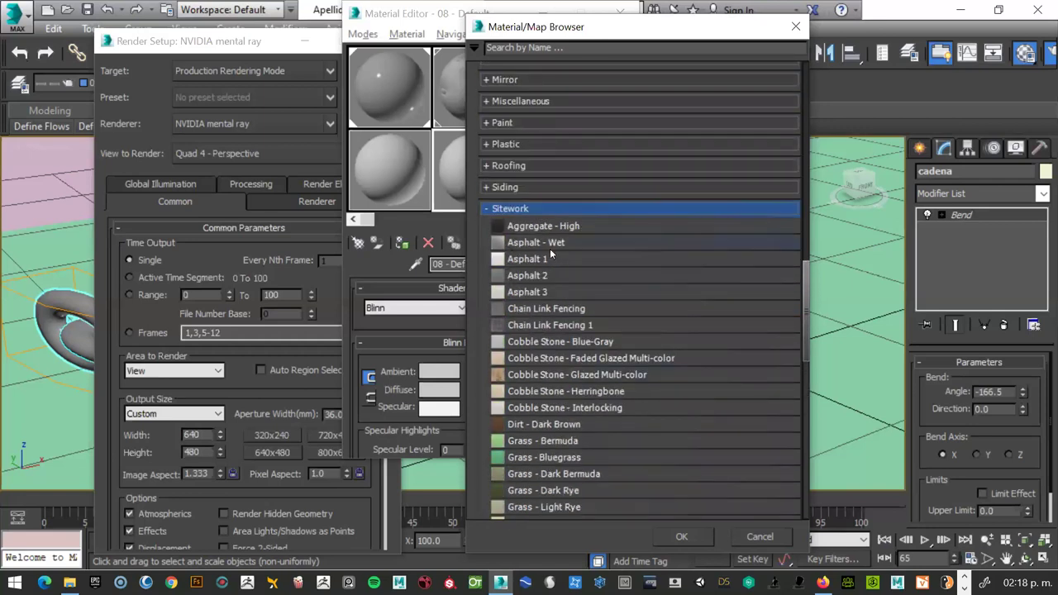
left_click(505, 208)
scroll(533, 240, "up", 3)
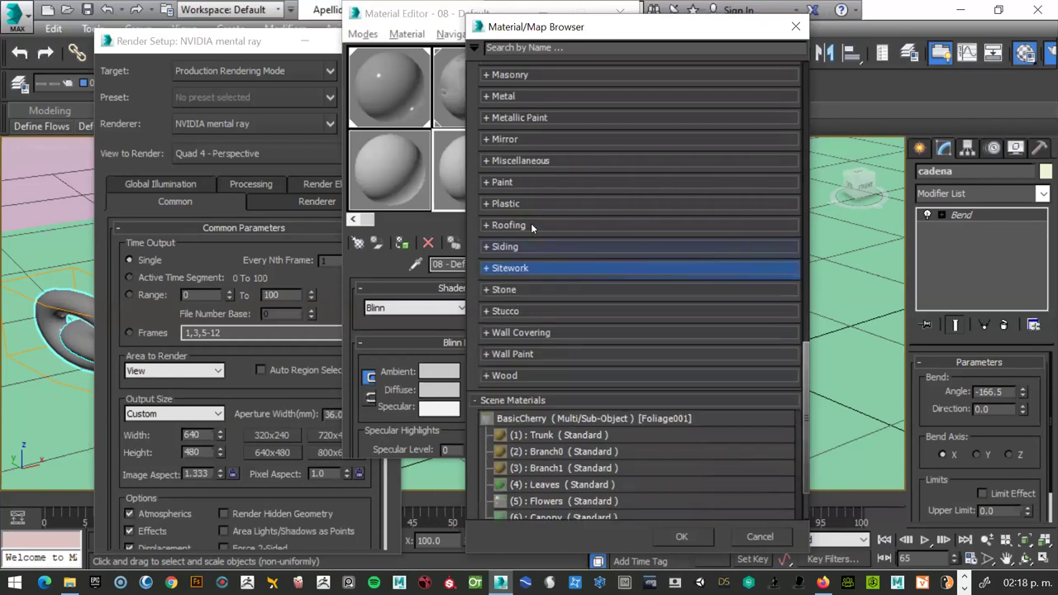
left_click(490, 205)
left_click(489, 205)
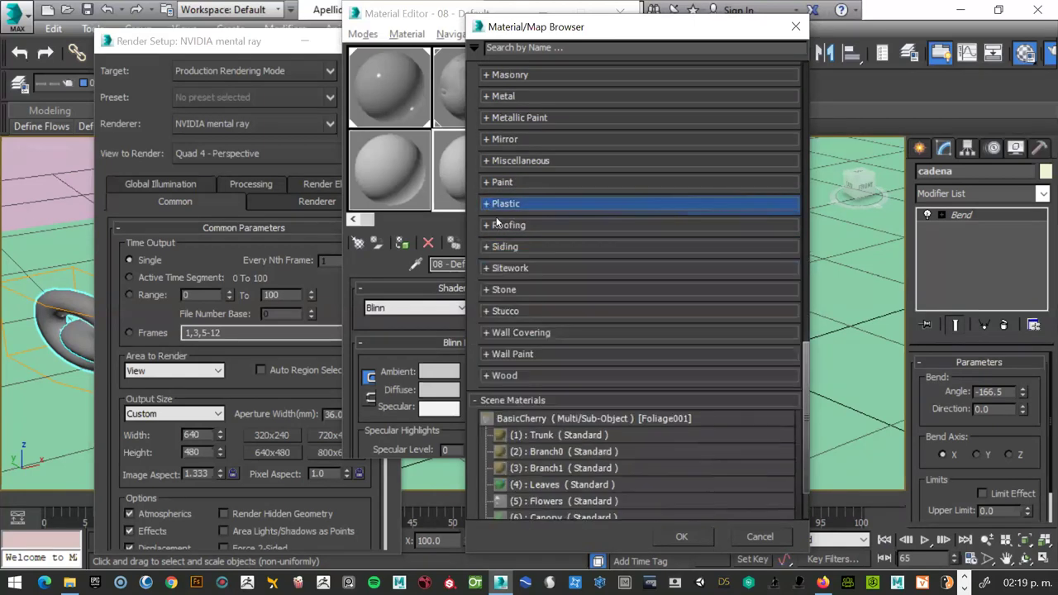
scroll(497, 221, "up", 3)
scroll(498, 222, "up", 1)
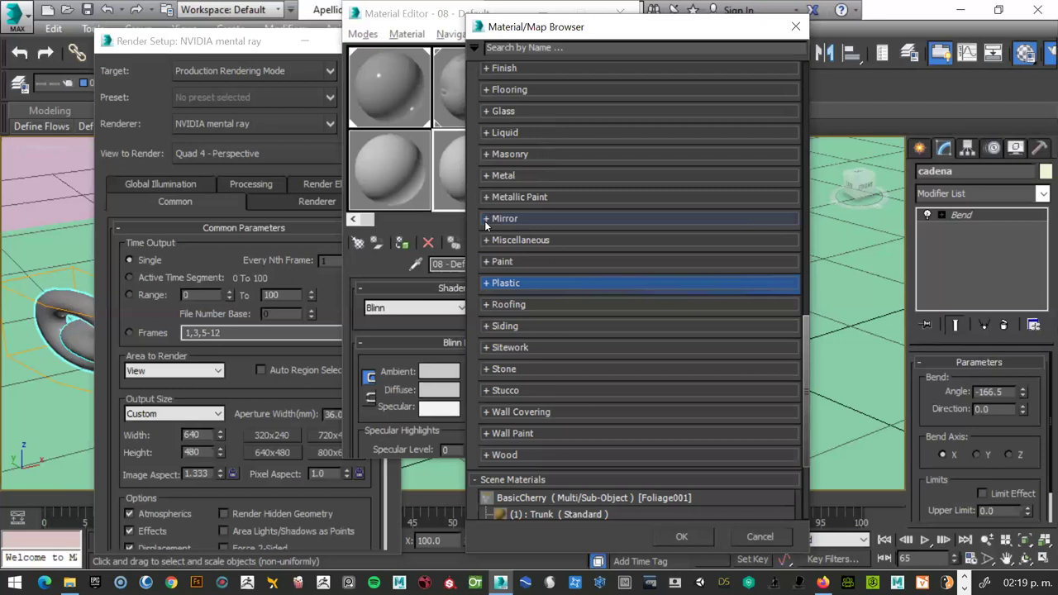
left_click(486, 219)
left_click(486, 221)
scroll(483, 223, "up", 1)
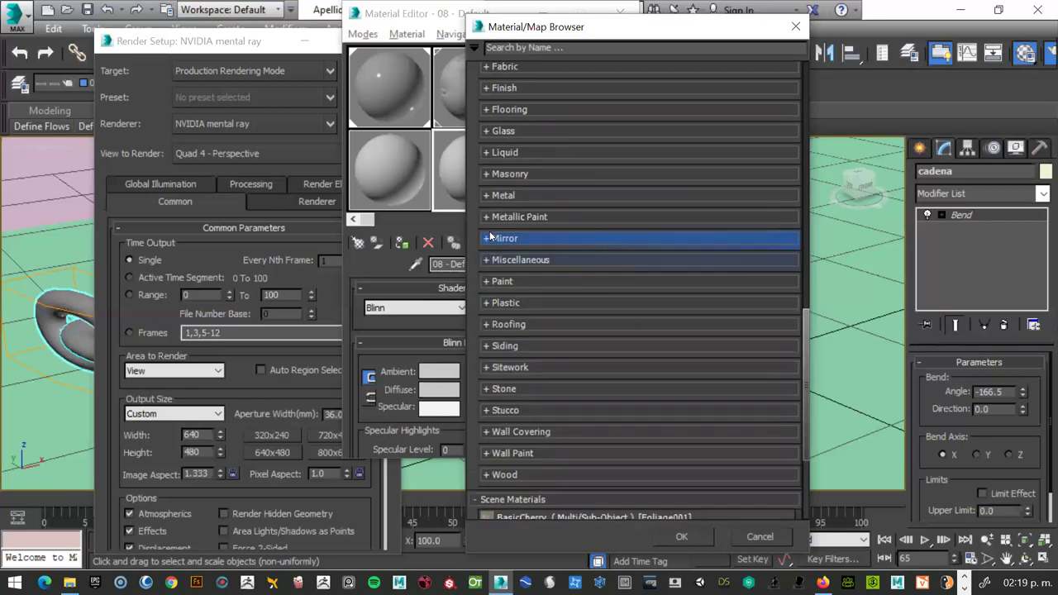
scroll(479, 225, "up", 1)
Expand the Metal category, open and close Steel, and scroll through the metal presets.
left_click(486, 215)
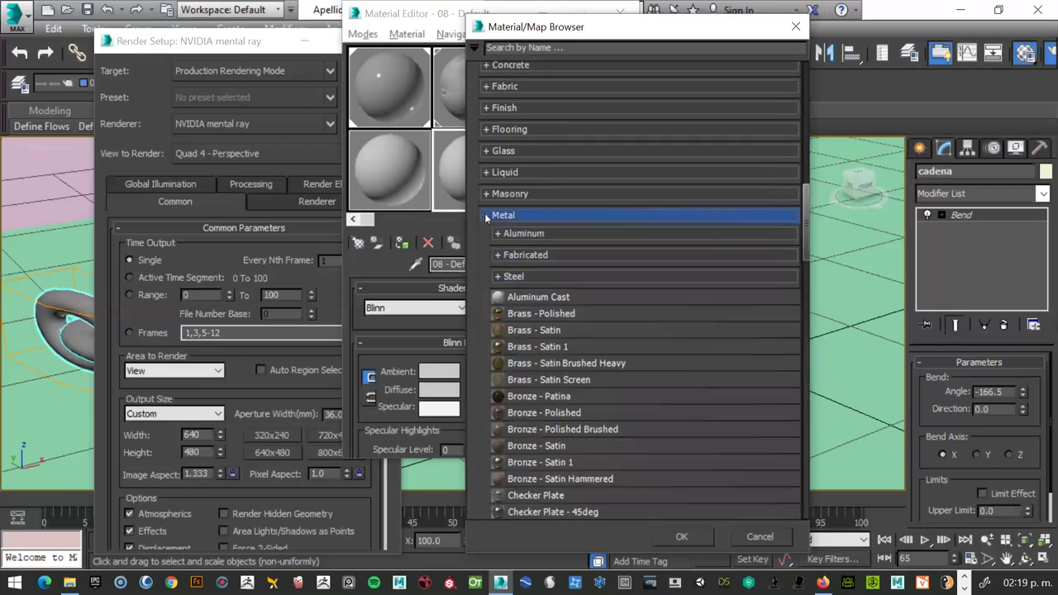
left_click(495, 255)
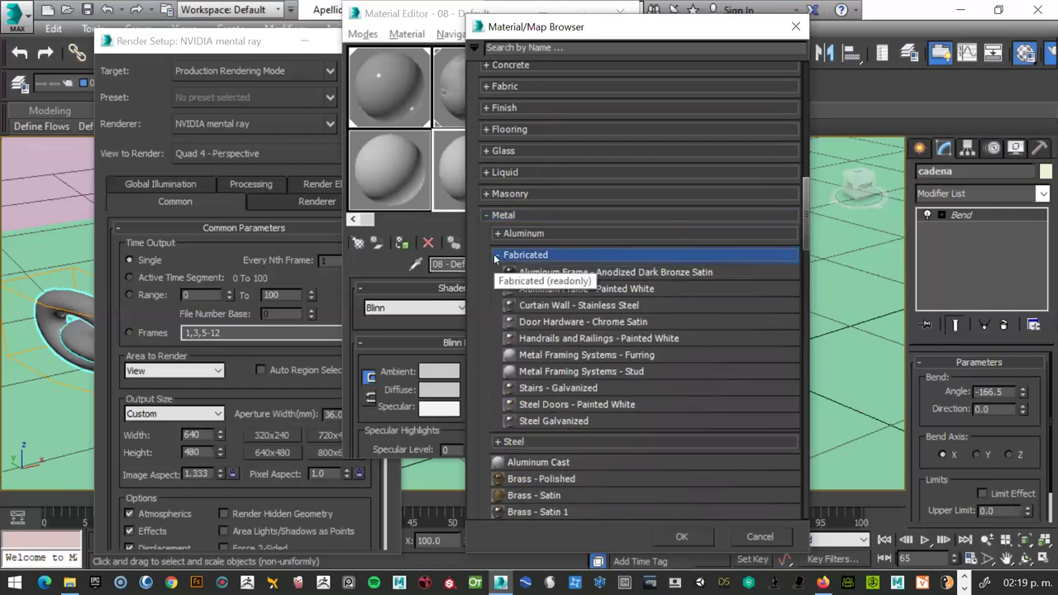
left_click(496, 255)
left_click(499, 277)
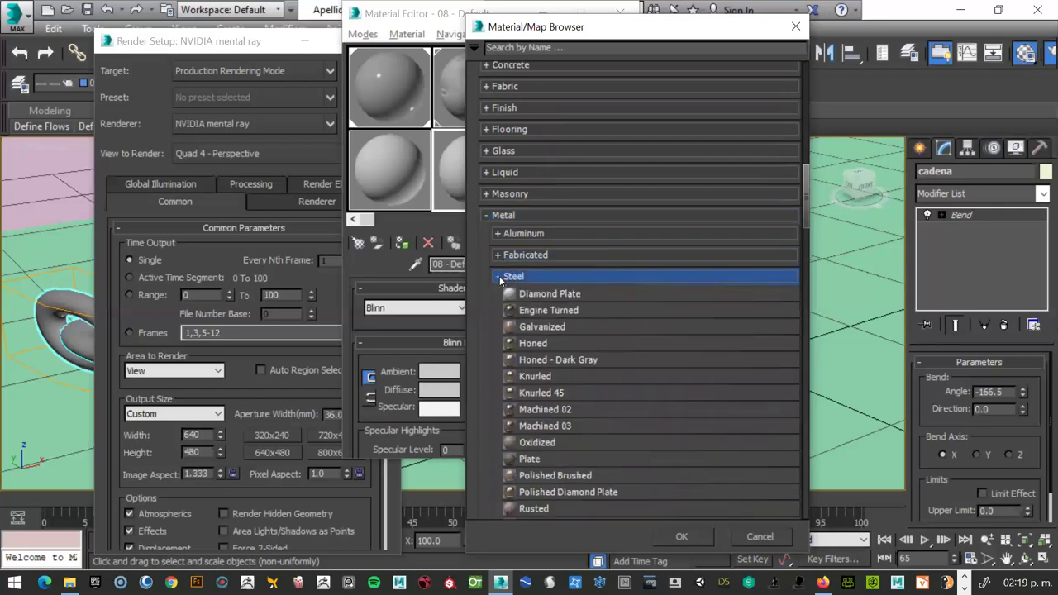
left_click(500, 277)
scroll(541, 372, "down", 1)
scroll(549, 373, "down", 2)
scroll(553, 376, "down", 1)
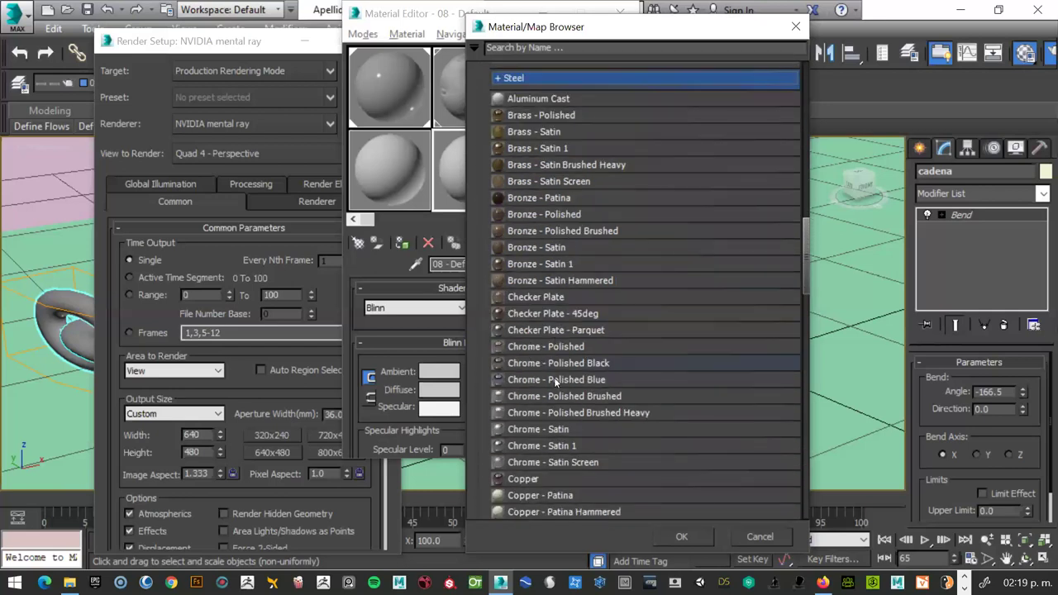
scroll(533, 301, "up", 1)
scroll(533, 301, "up", 2)
scroll(529, 297, "up", 2)
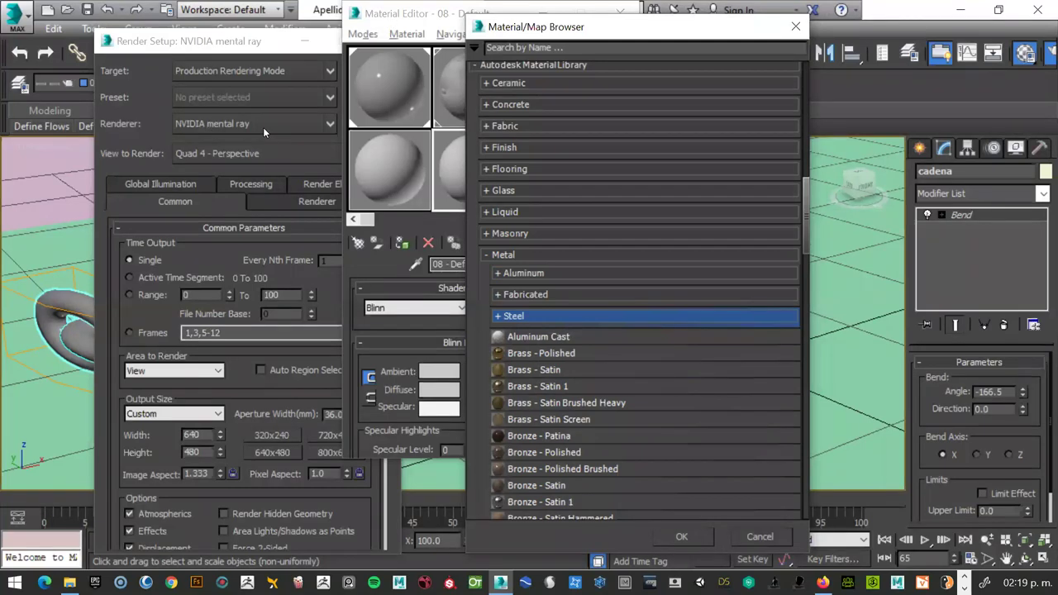
left_click_drag(540, 30, 547, 30)
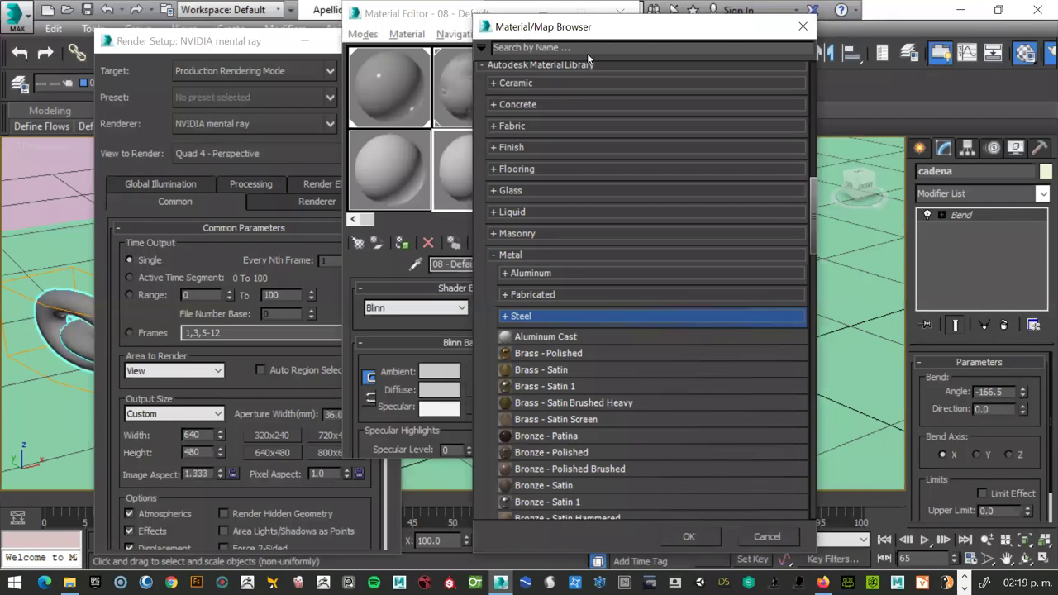
Close the material browser and set the renderer back to Default Scanline Renderer.
left_click(802, 28)
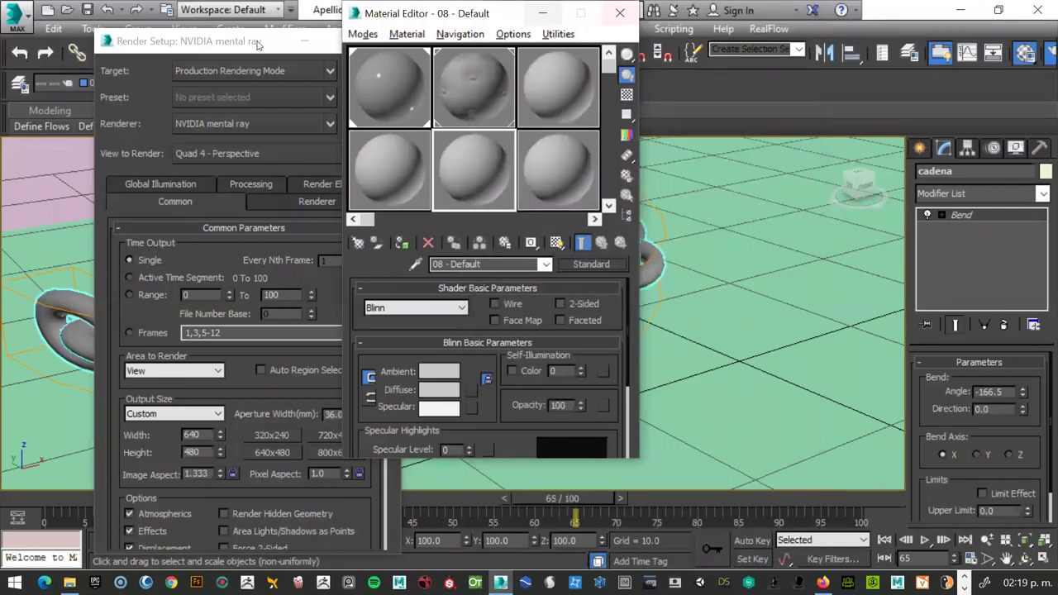
left_click(254, 43)
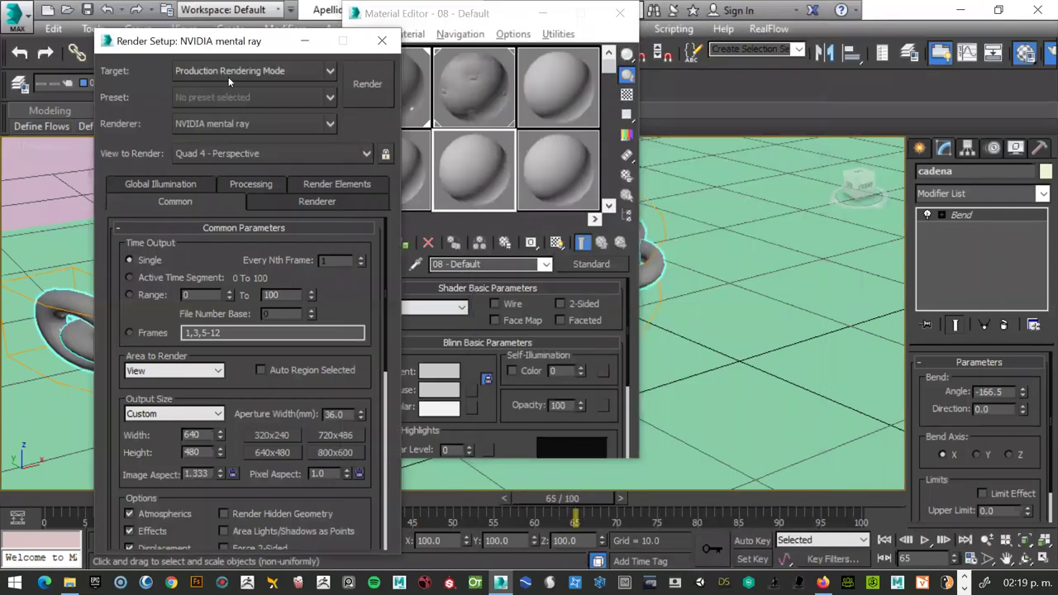
left_click(226, 125)
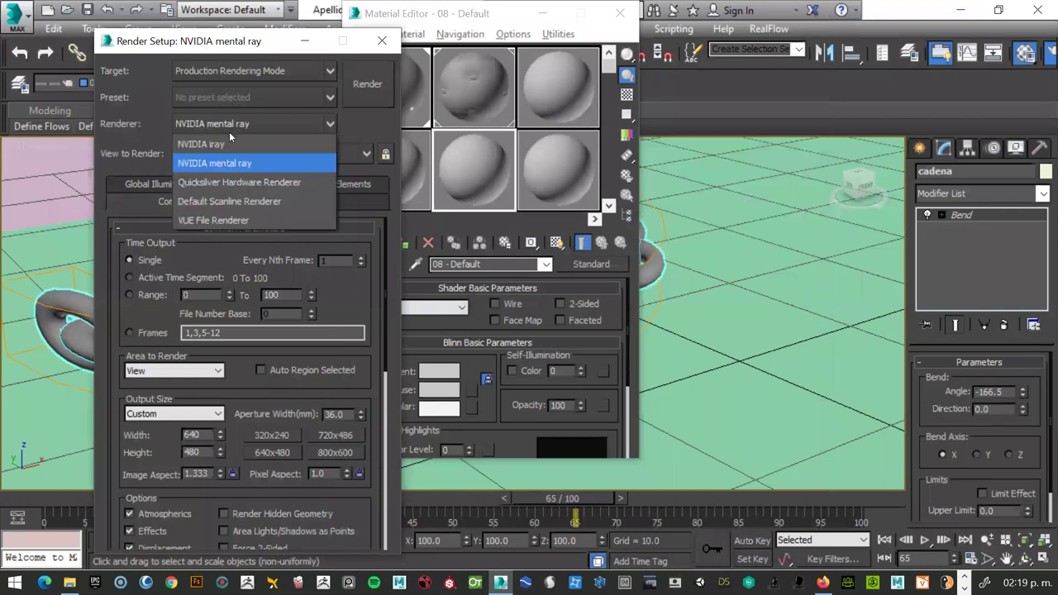
left_click(217, 203)
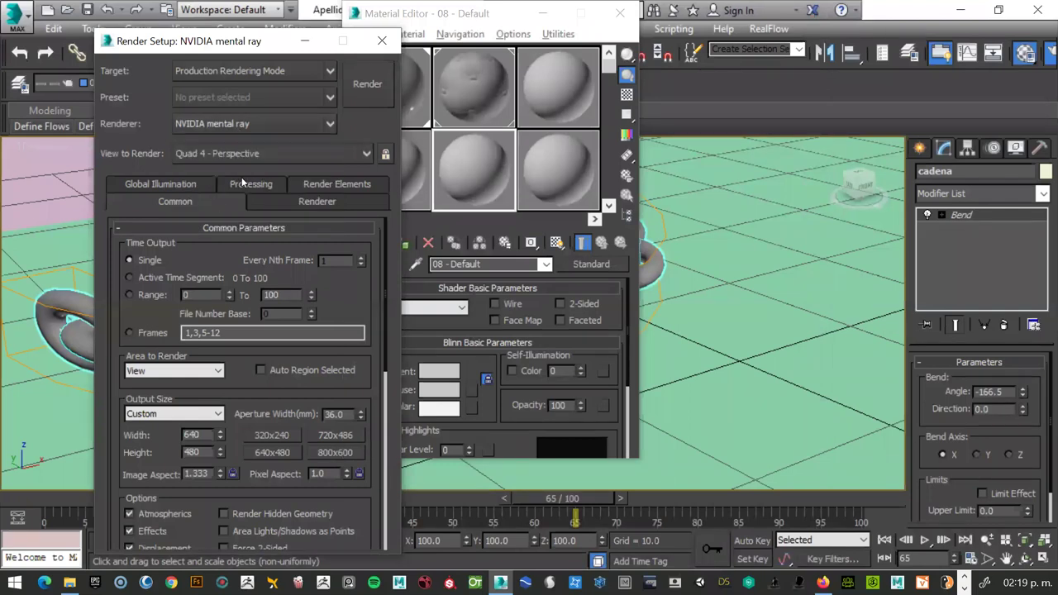
left_click(601, 124)
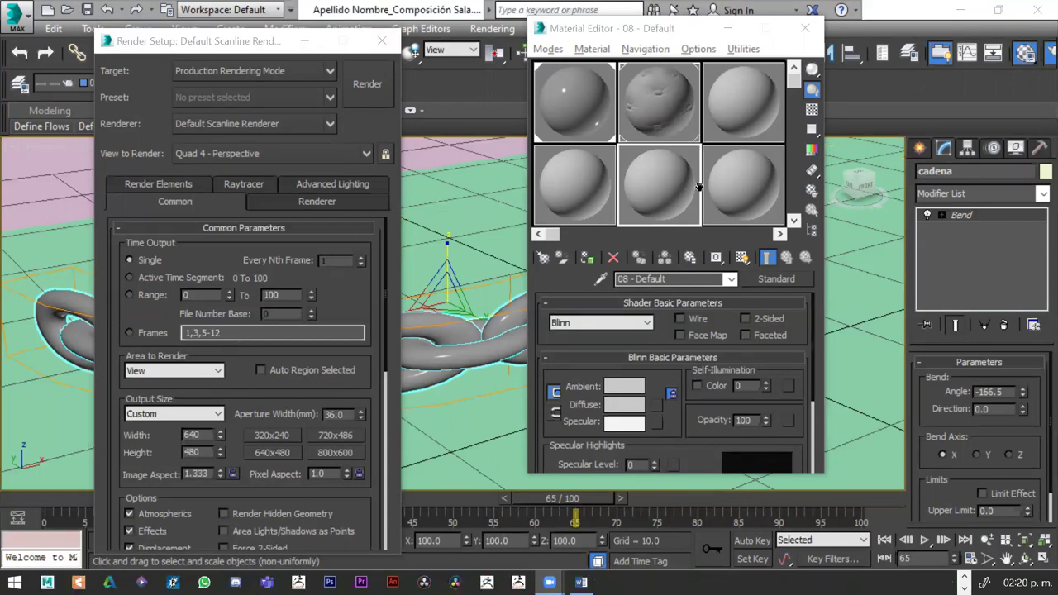
Keep Default Scanline Renderer as the renderer and make the Material Editor active.
left_click(241, 125)
left_click(186, 124)
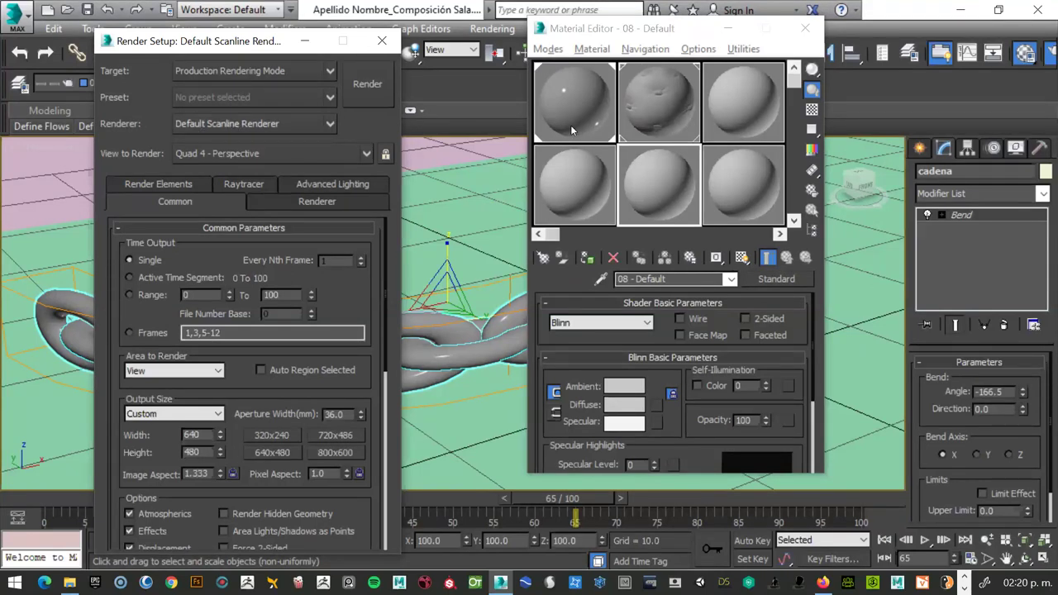
left_click(646, 175)
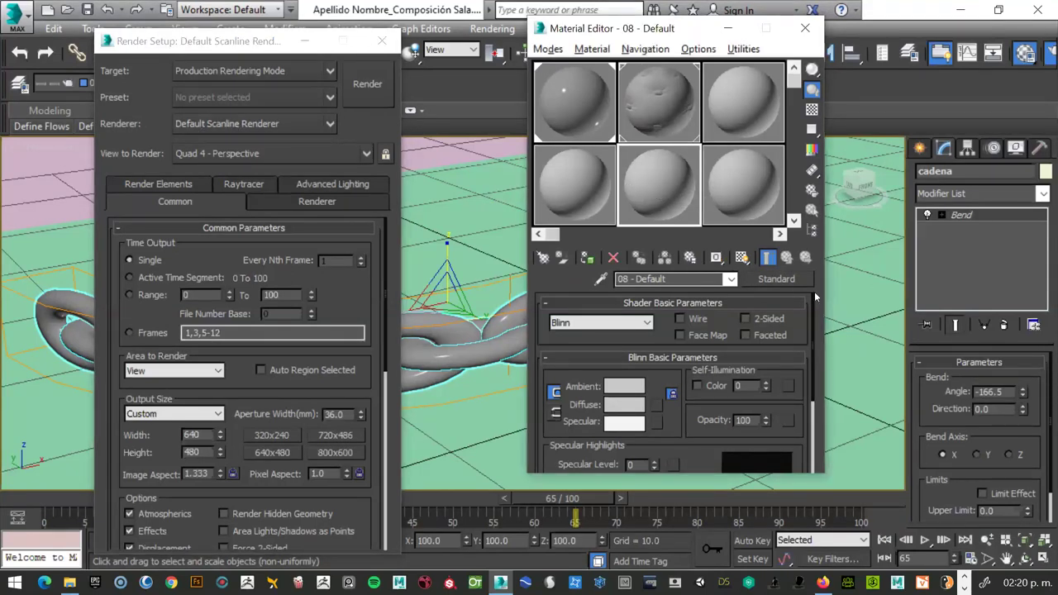
Browse the material type groups and the tela, madera and metal sample-slot materials.
left_click(786, 280)
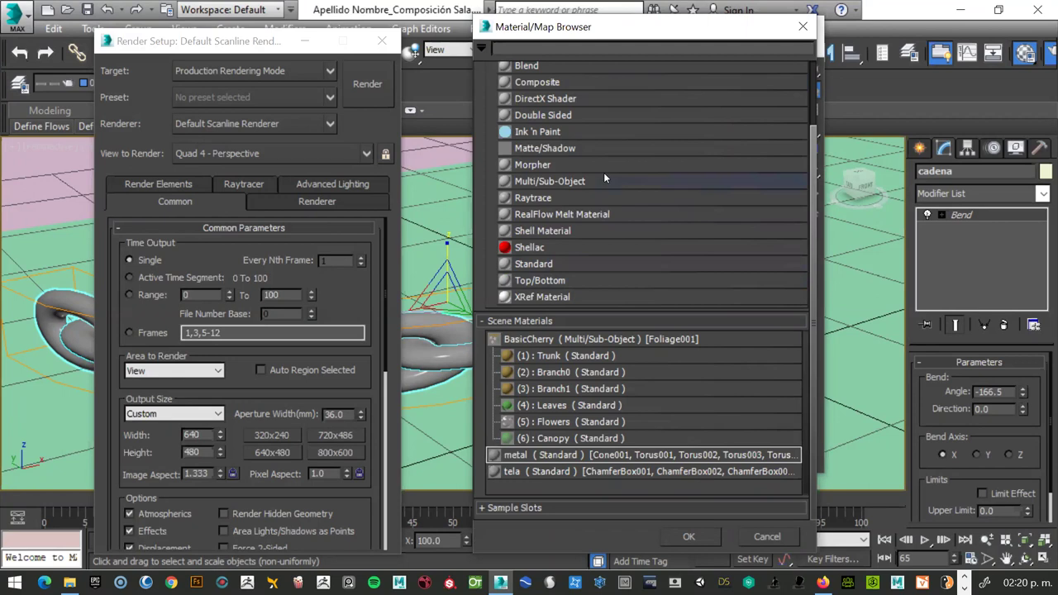
scroll(606, 168, "up", 3)
left_click(492, 88)
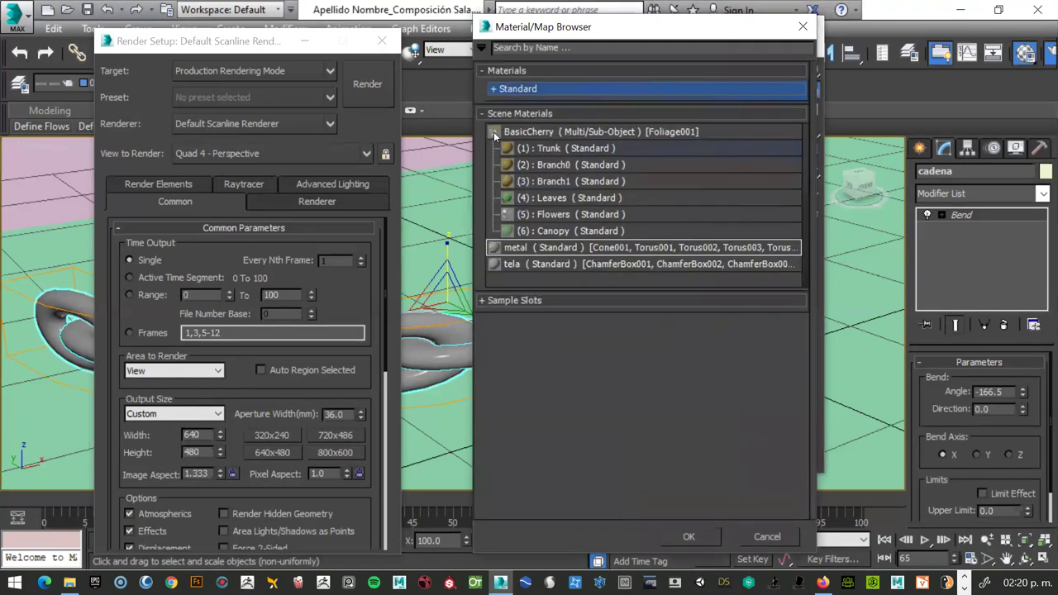
left_click(486, 115)
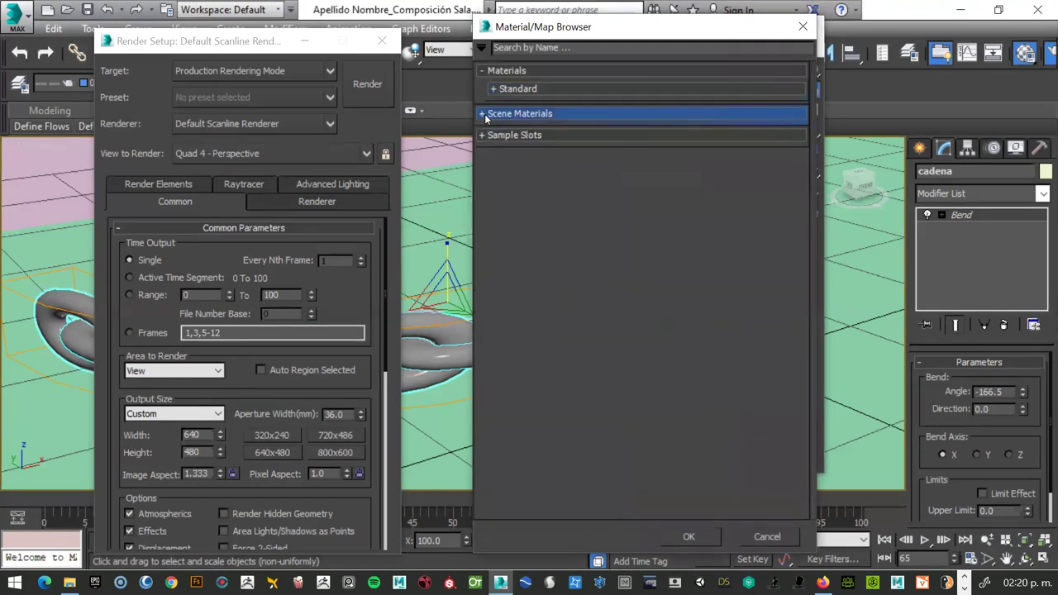
left_click(484, 134)
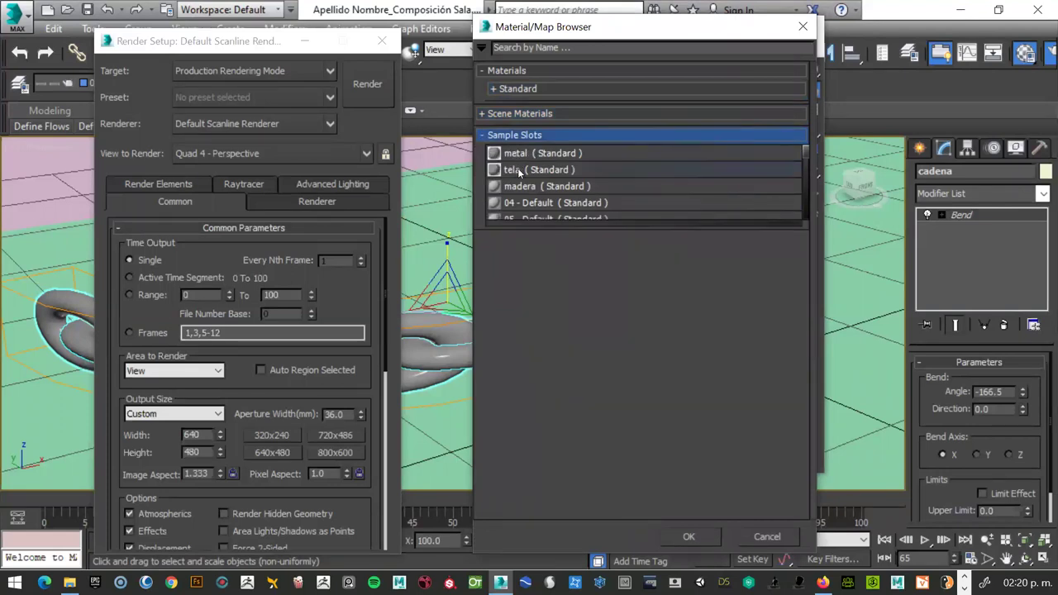
left_click(520, 169)
left_click(519, 190)
left_click(498, 152)
left_click(484, 134)
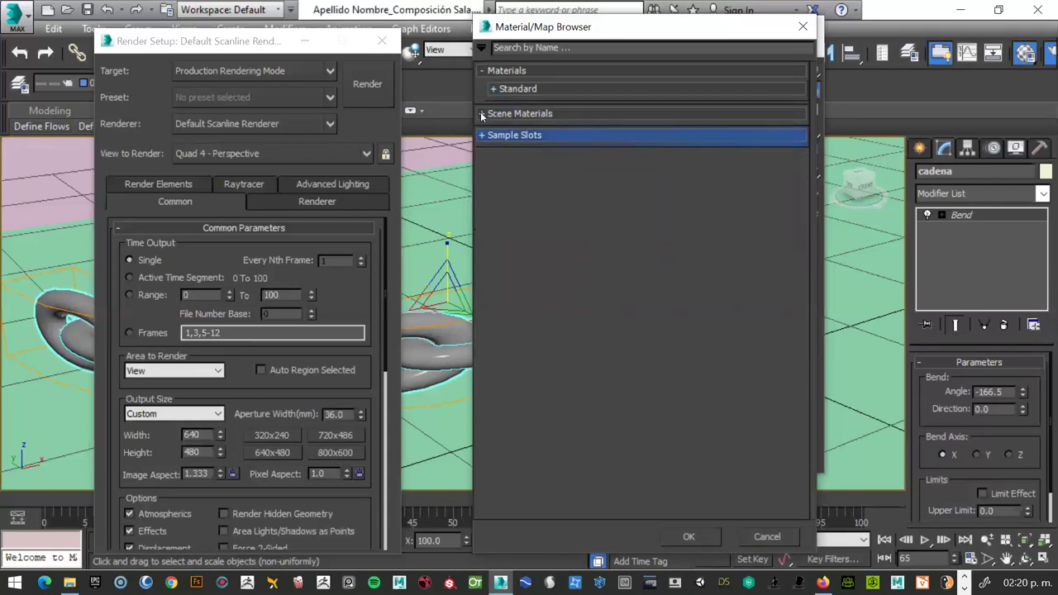
left_click(494, 88)
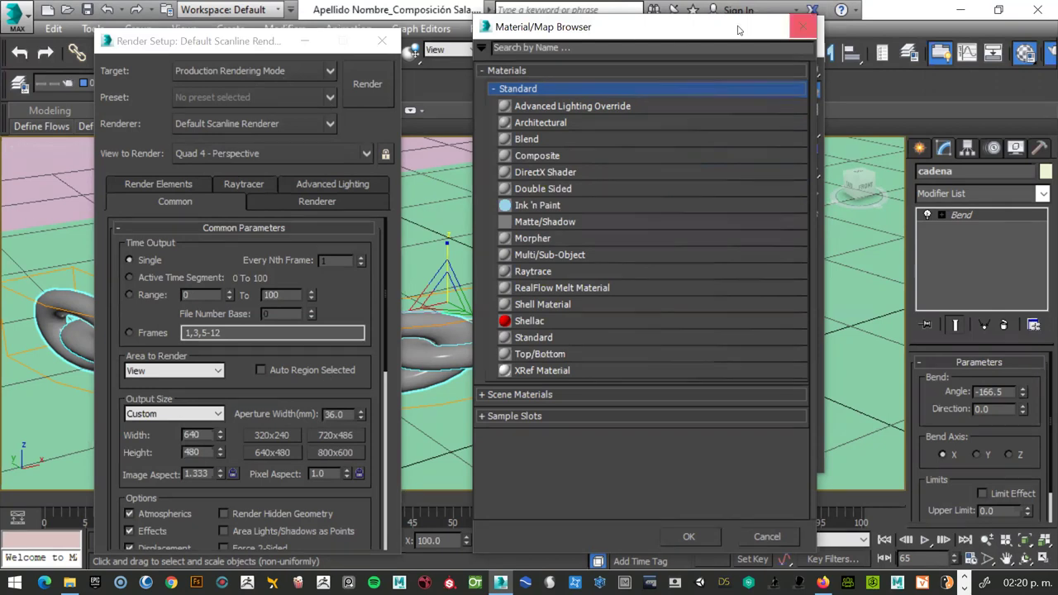
Bring back the Material Editor and close the material browser without choosing anything.
key("m")
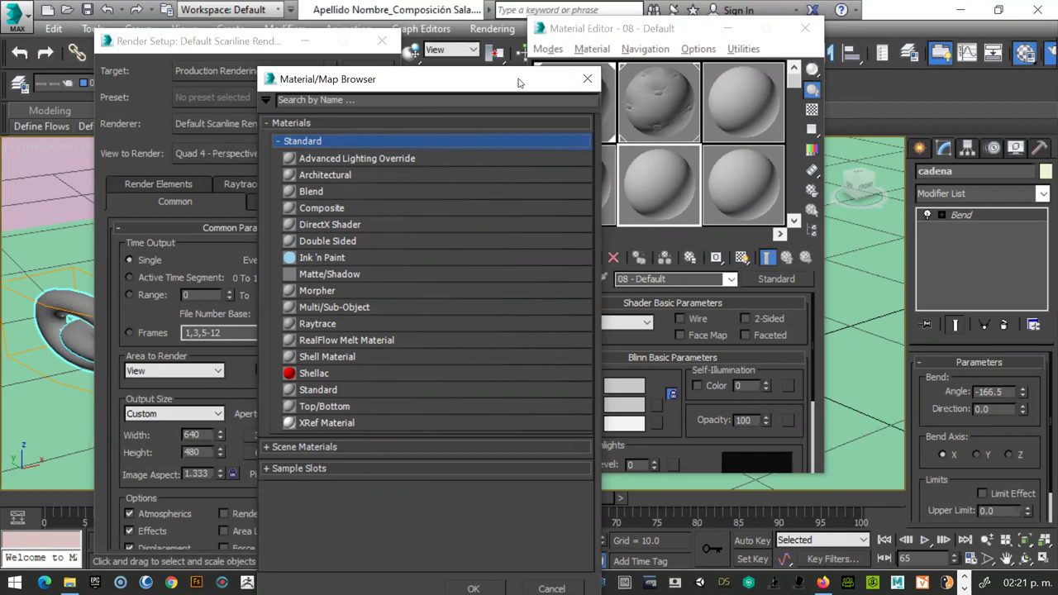
left_click_drag(506, 84, 497, 83)
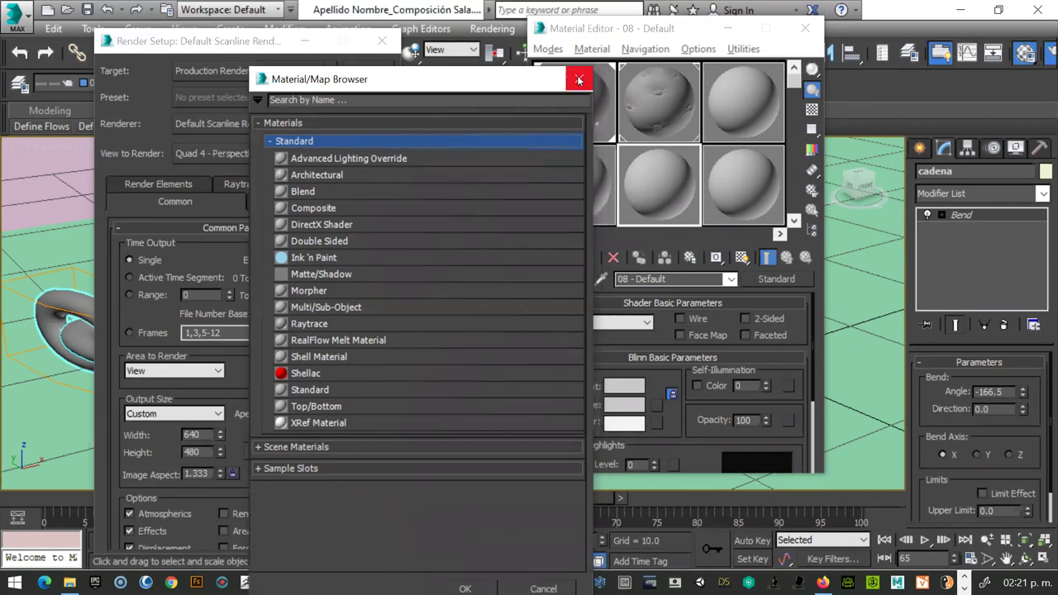
left_click(579, 79)
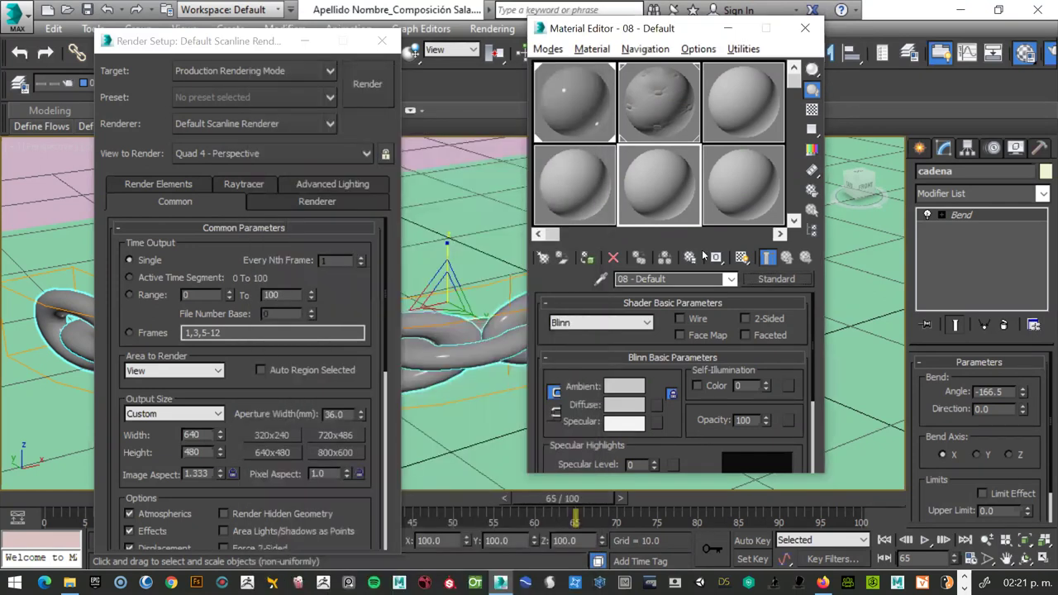
Inspect the Diffuse colour picker and map list, closing both without changes.
left_click(622, 406)
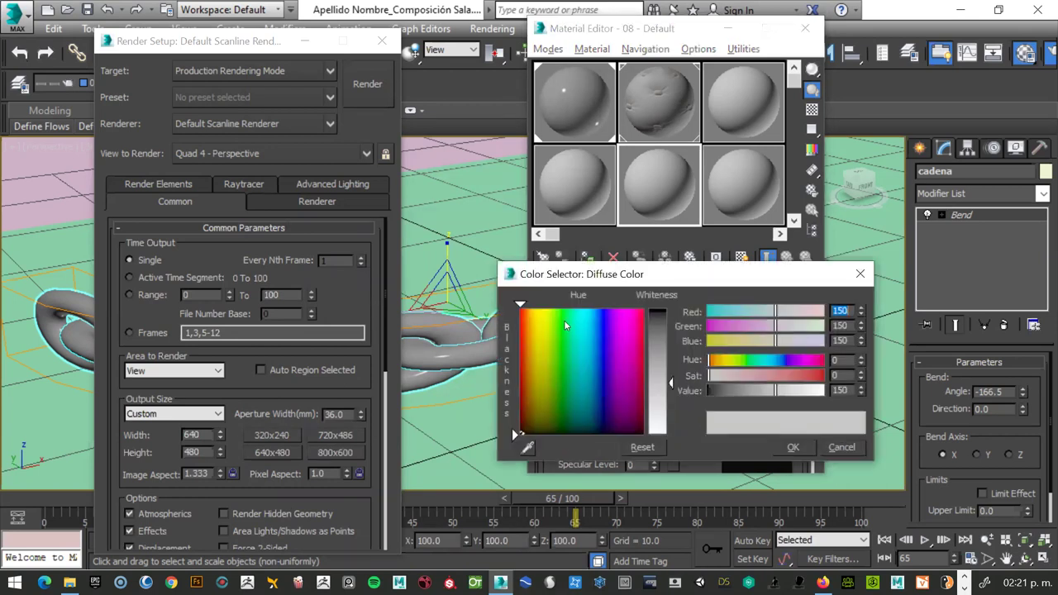
left_click(859, 273)
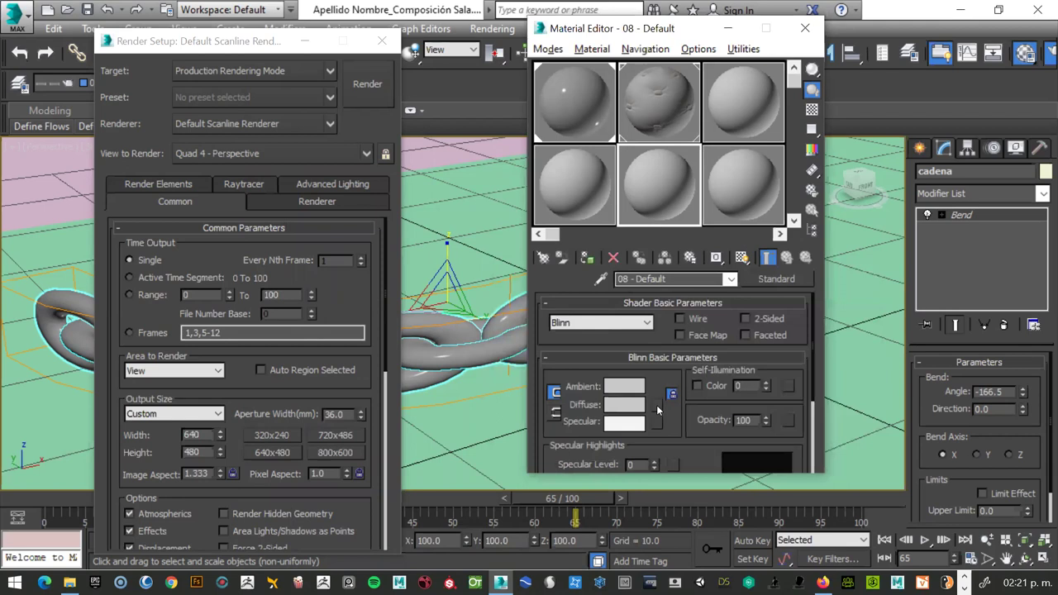
left_click(656, 402)
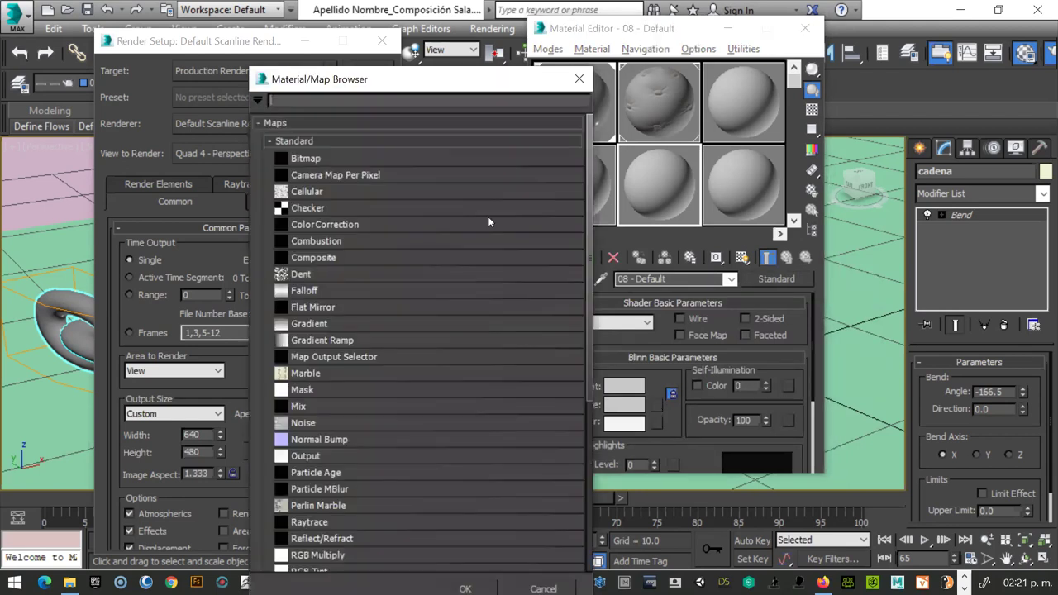
left_click(578, 78)
scroll(648, 322, "down", 1)
scroll(653, 328, "up", 1)
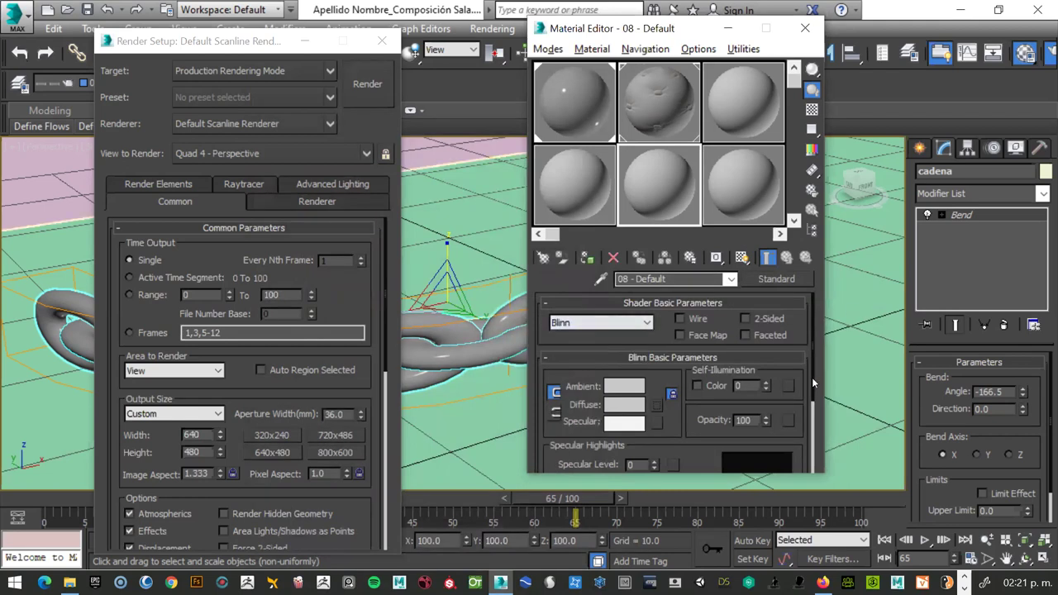
left_click_drag(812, 377, 810, 422)
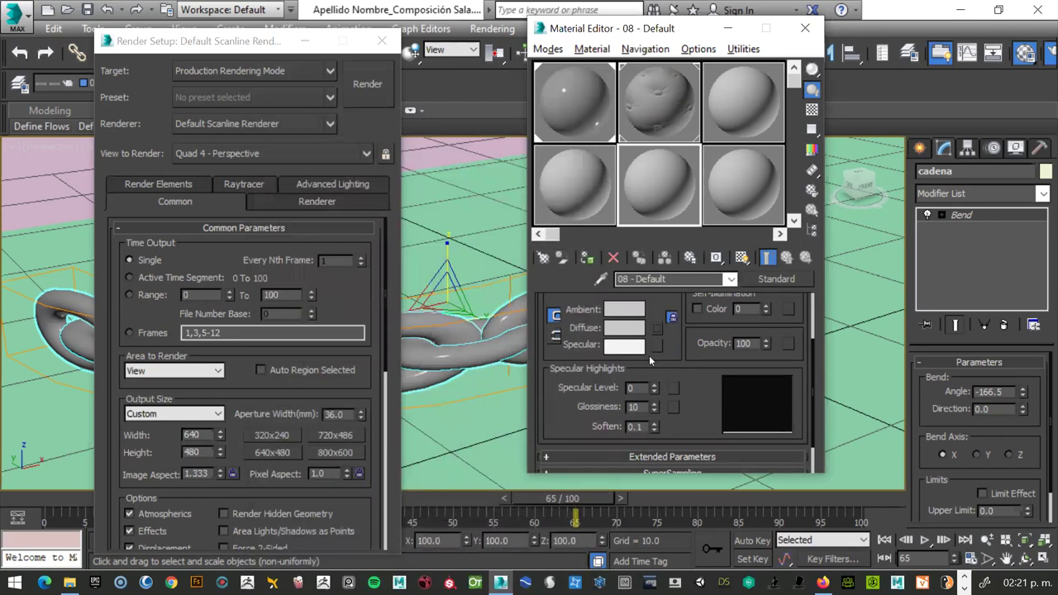
View the metal's Raytrace reflection map settings, then return to the metal material's top level.
left_click(572, 87)
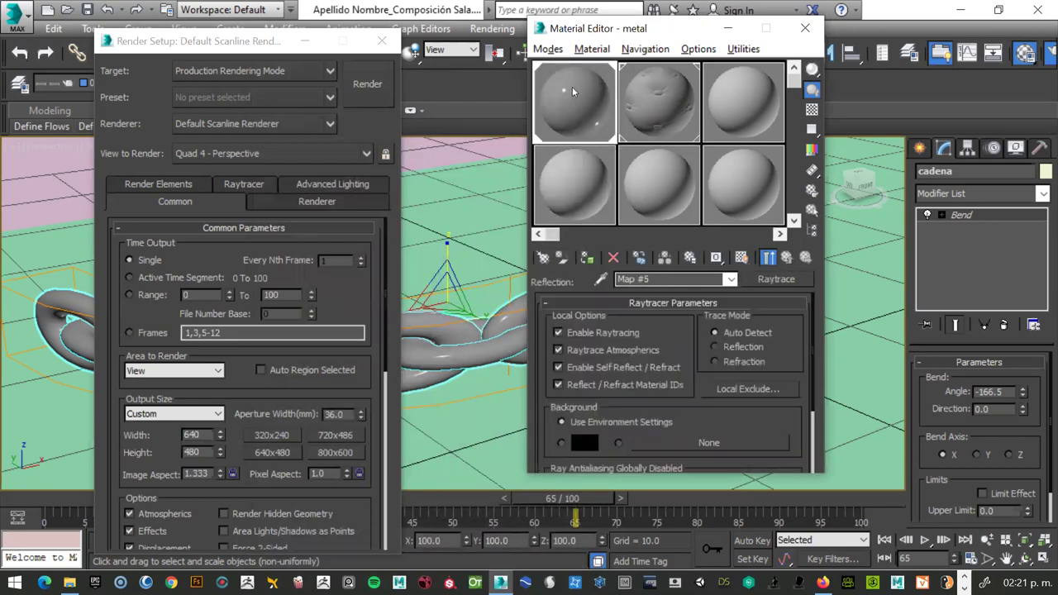
left_click(786, 258)
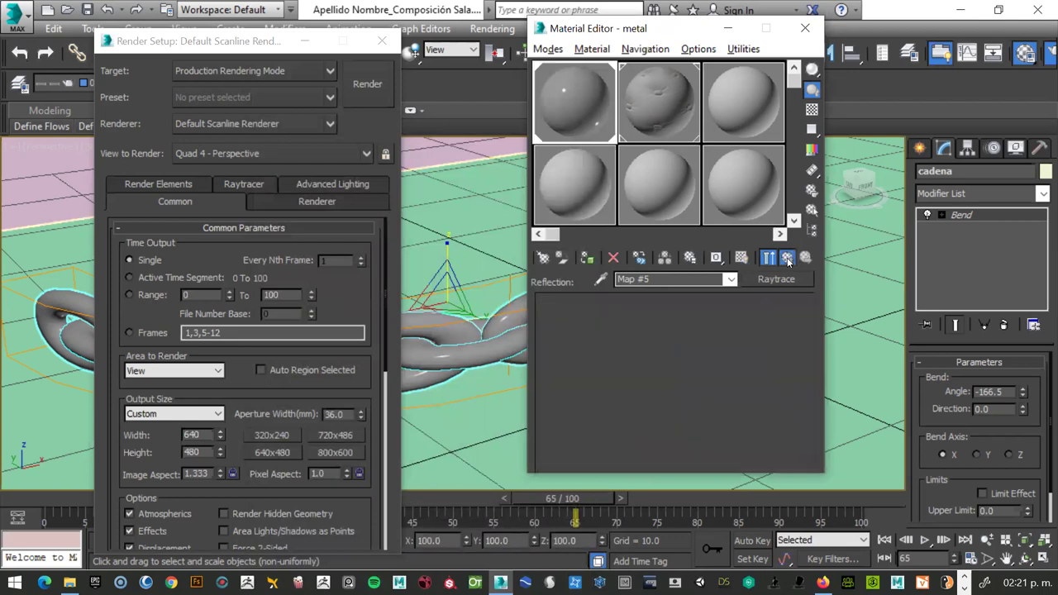
scroll(759, 340, "up", 5)
scroll(762, 334, "down", 1)
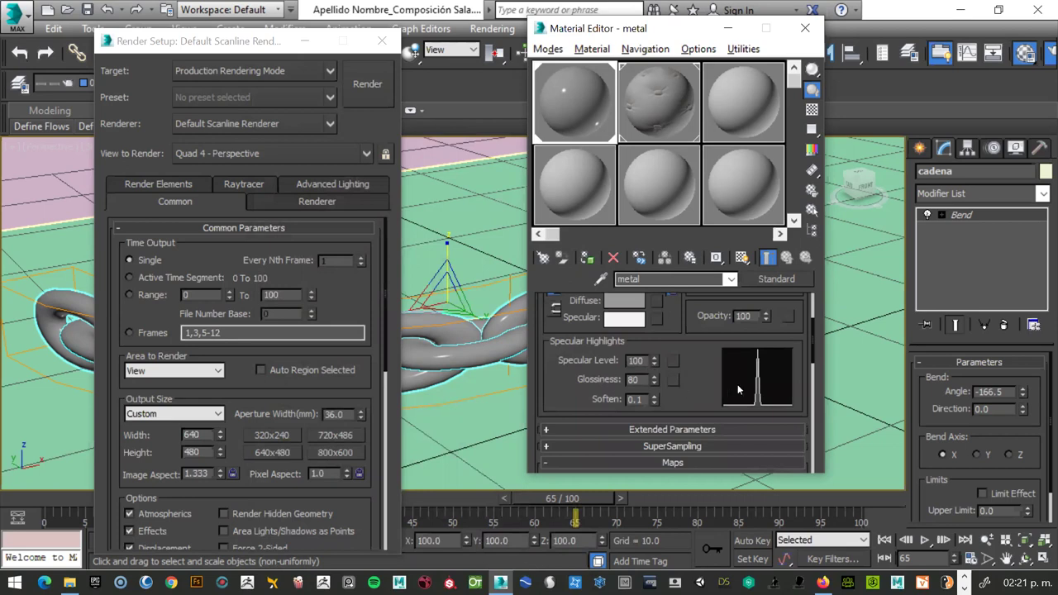
scroll(737, 387, "down", 1)
scroll(739, 380, "down", 6)
scroll(738, 383, "down", 2)
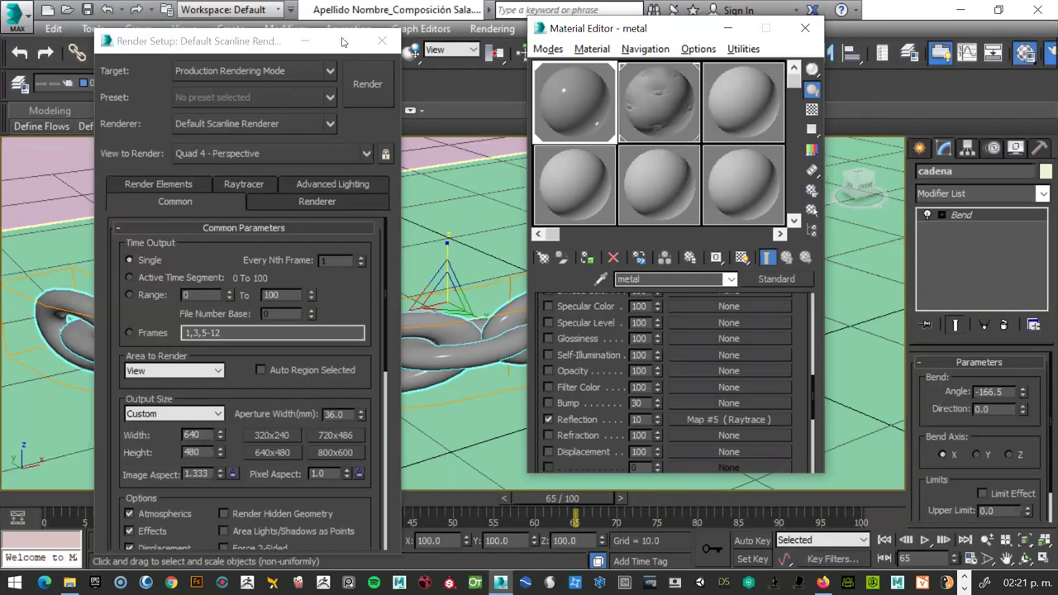
Move the Material Editor and Render Setup windows aside and deselect the chain.
left_click_drag(638, 36, 800, 60)
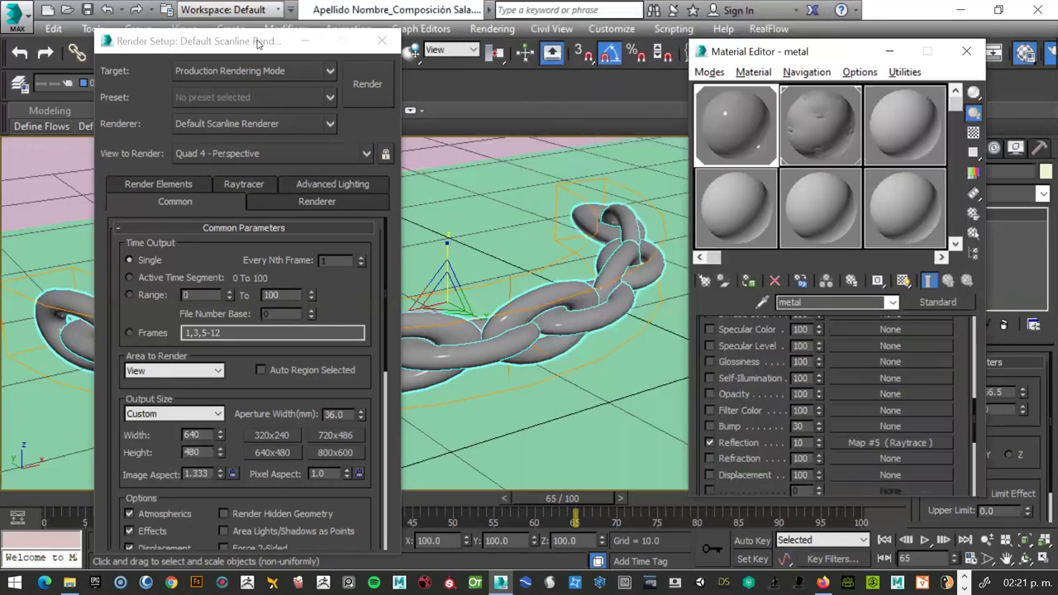
left_click_drag(253, 46, 84, 28)
left_click(470, 411)
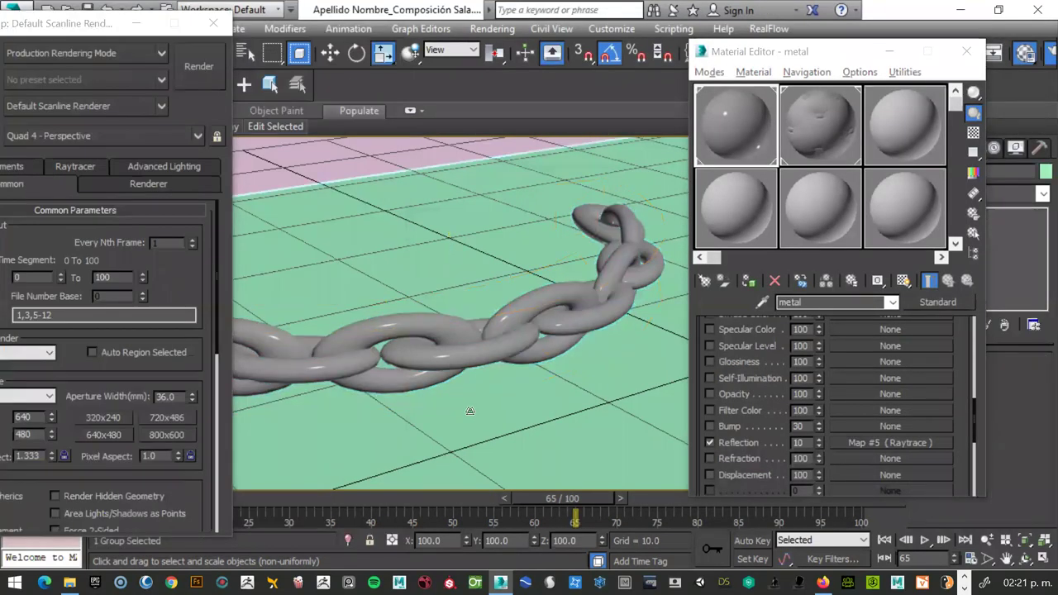
Test-render the chain at frame 65, close the render, and edit the metal's Reflection amount.
key("shift+q")
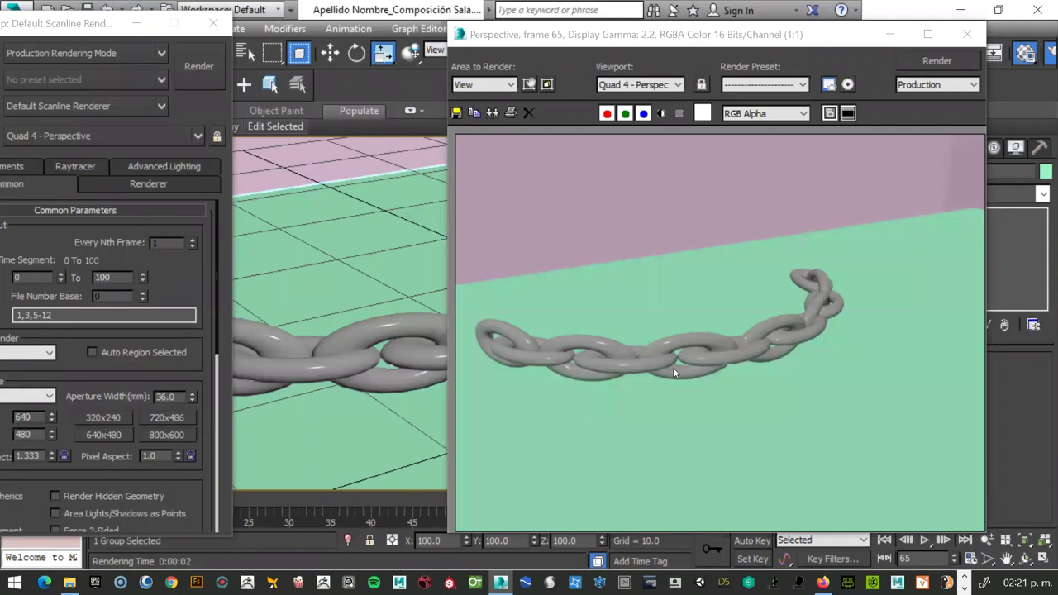
scroll(698, 377, "up", 3)
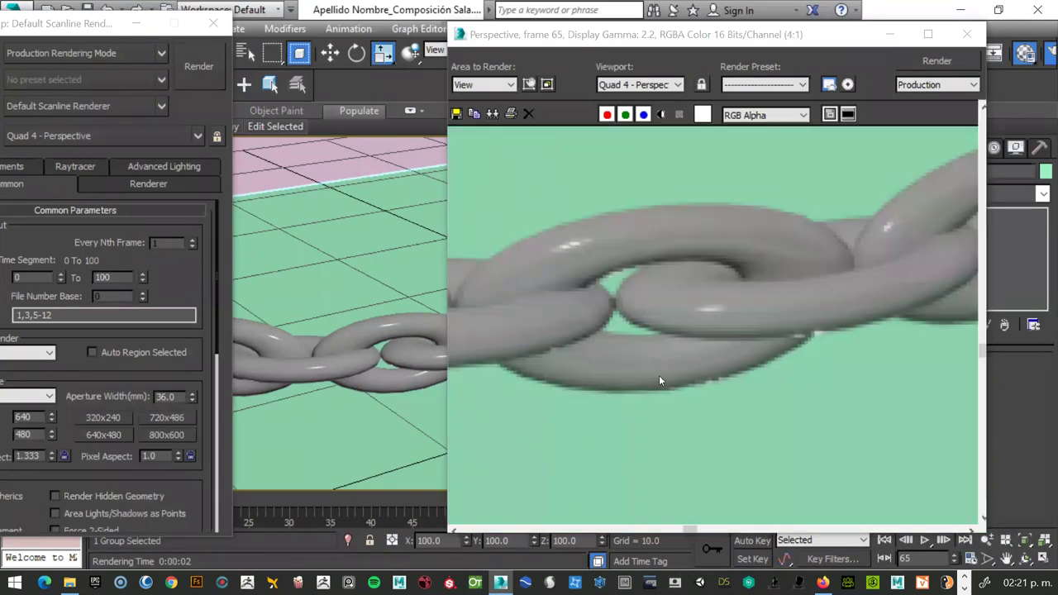
scroll(707, 406, "down", 3)
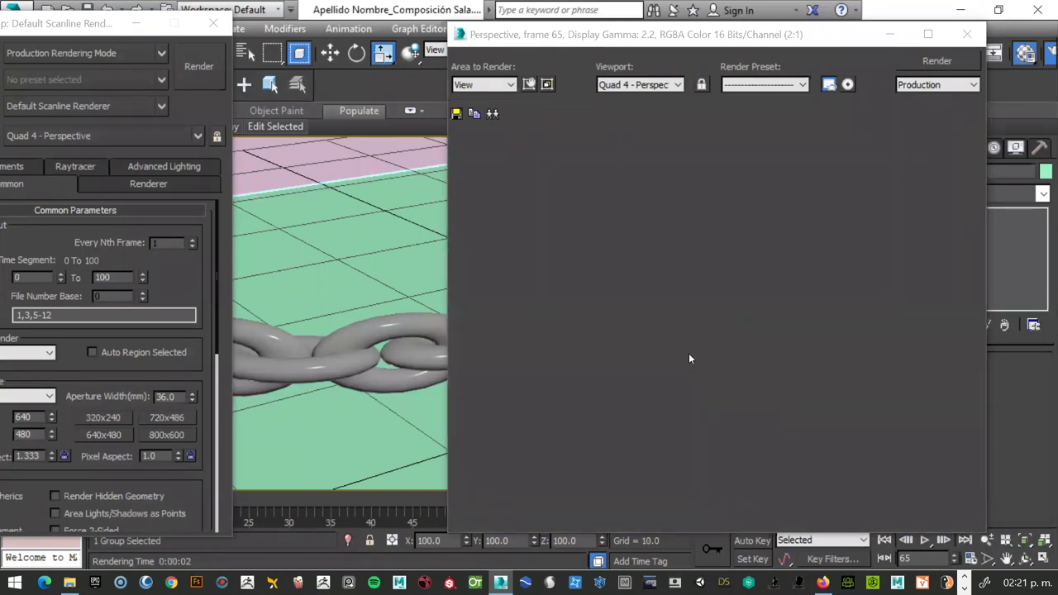
left_click(968, 35)
double_click(798, 442)
type("70")
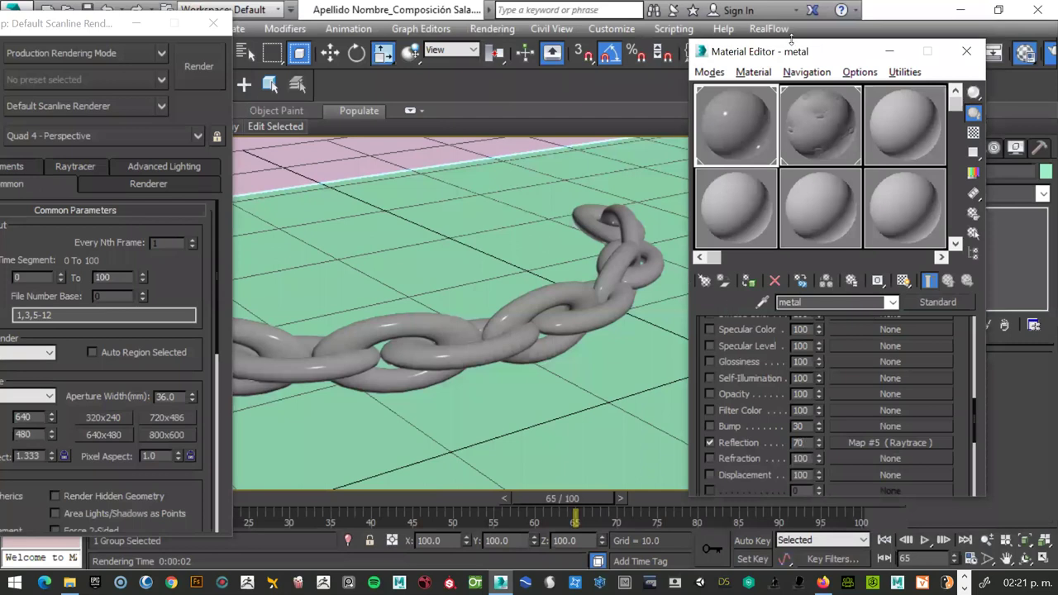
Set metal Reflection to 70, then inspect the maceta, 08 - Default and madera materials.
left_click_drag(788, 55, 792, 51)
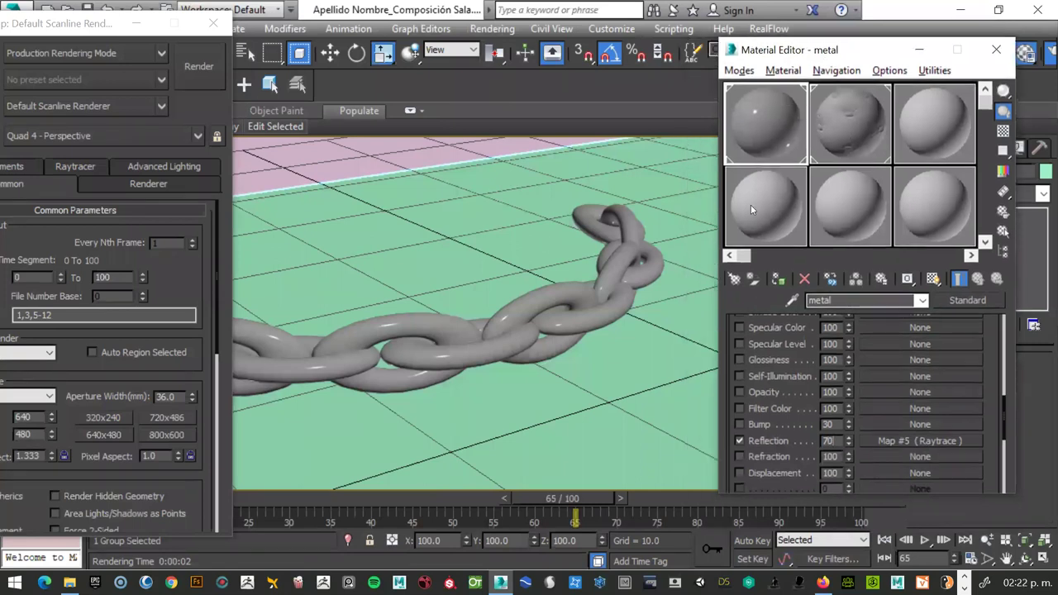
left_click(757, 203)
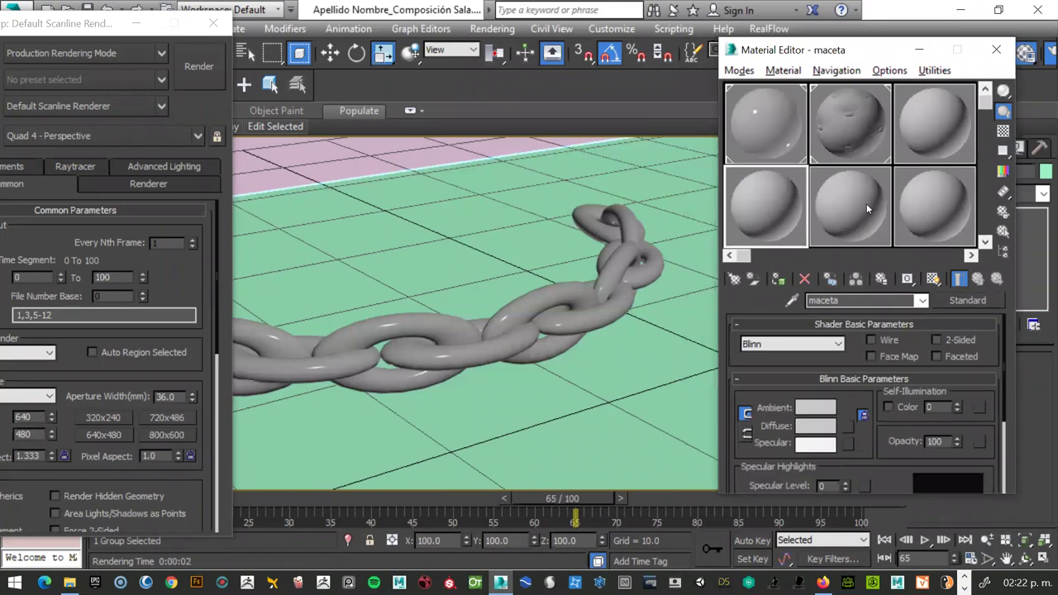
left_click(866, 204)
left_click(931, 134)
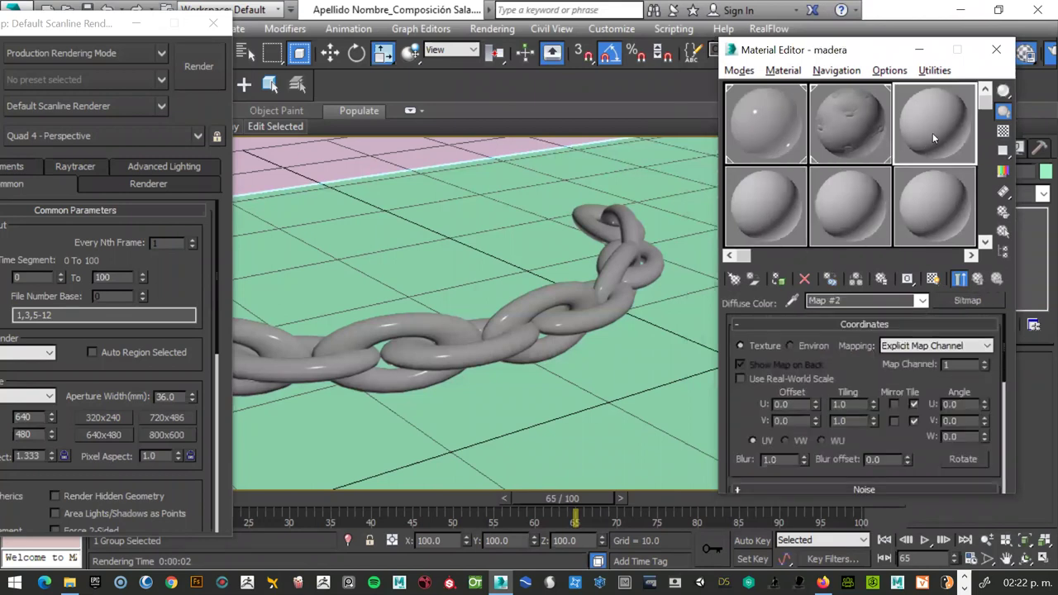
left_click(975, 280)
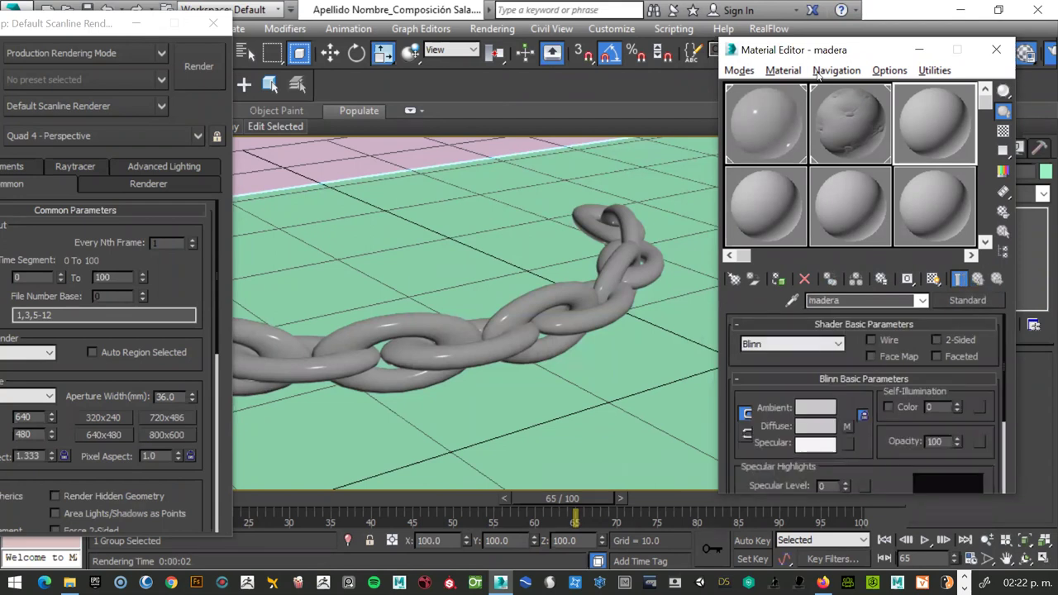
left_click_drag(827, 49, 677, 17)
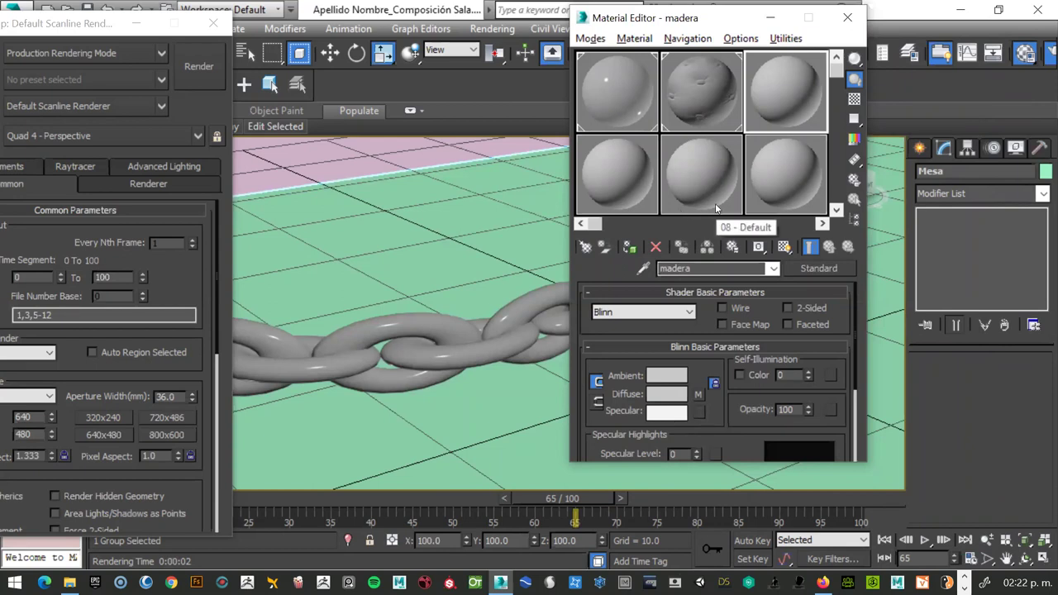
Select the 08 - Default material, check its Ambient colour unchanged, and list Diffuse maps.
left_click(701, 179)
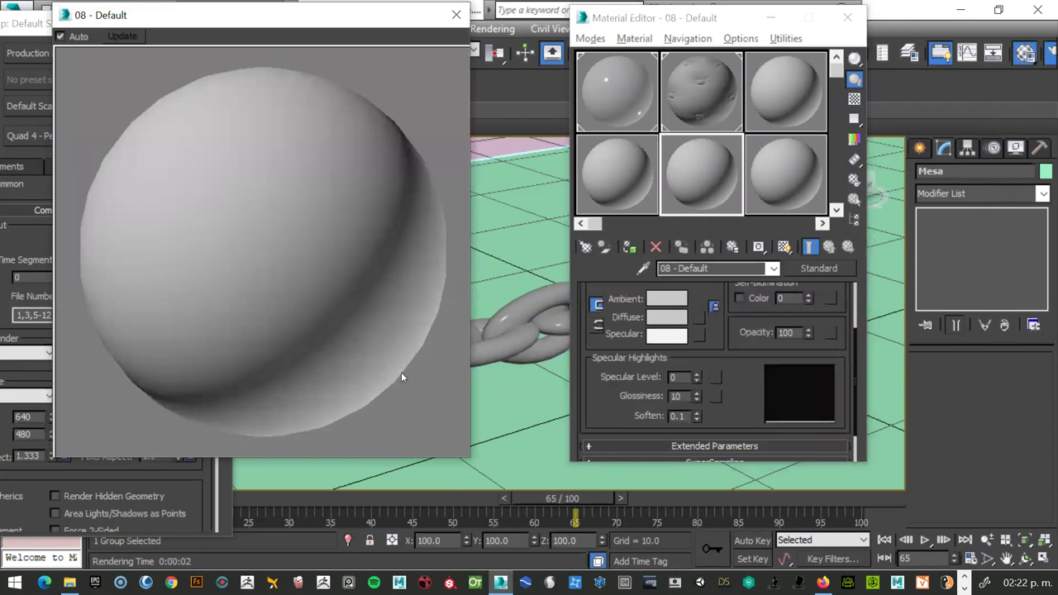
left_click(683, 299)
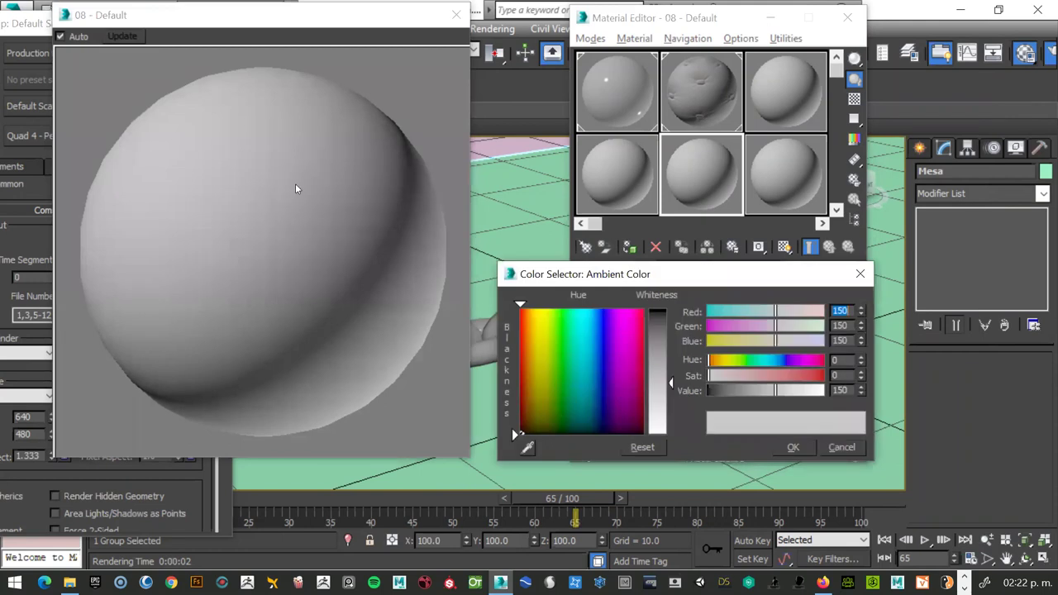
left_click(860, 274)
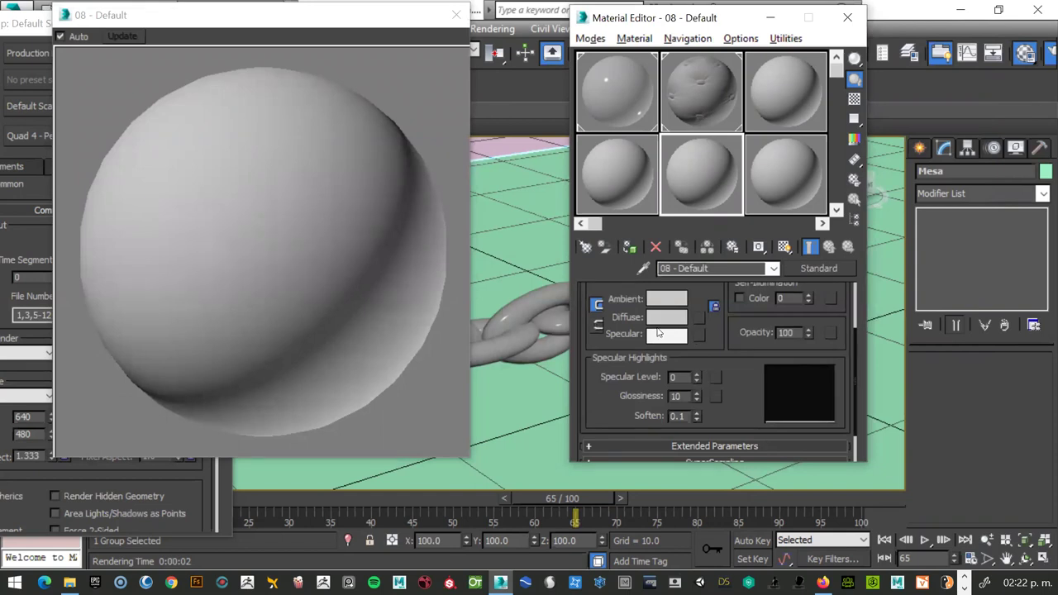
left_click(699, 317)
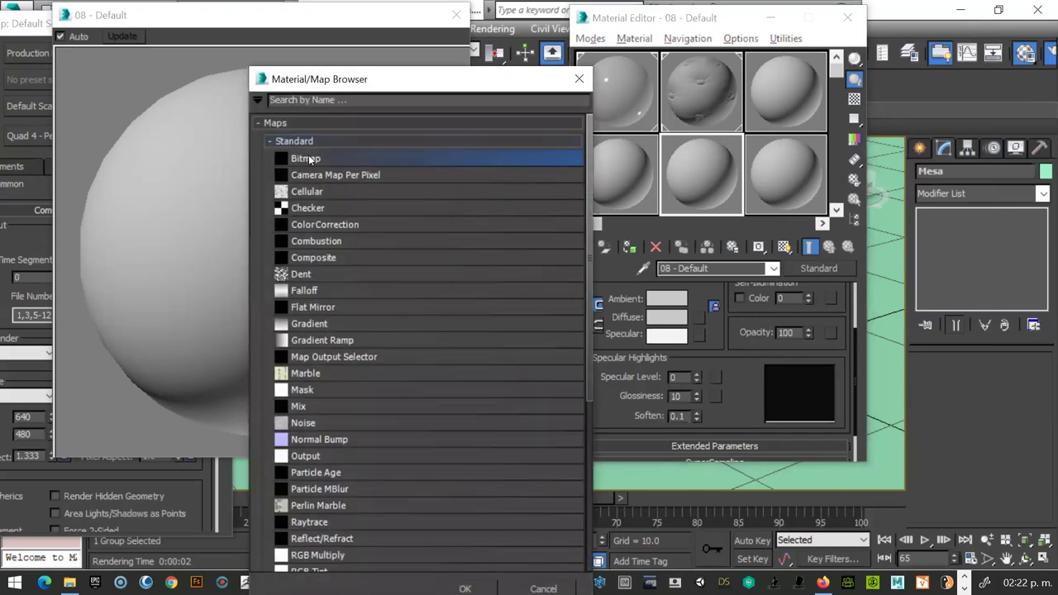
Load the TexturesCom_Wood_Wenge_512_albedo bitmap as 08 - Default's Diffuse map.
double_click(311, 159)
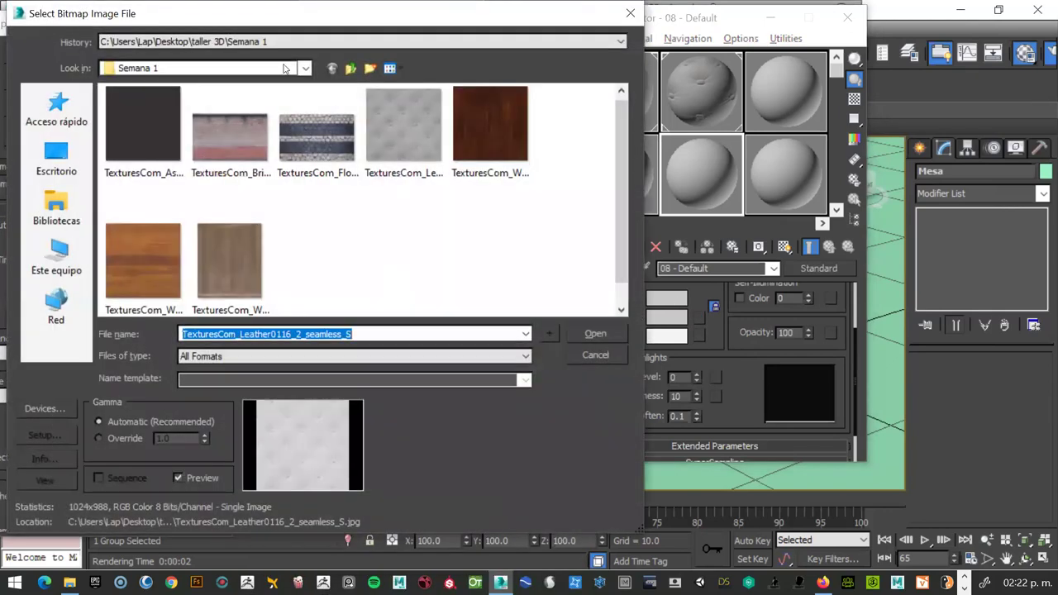
left_click_drag(339, 21, 427, 21)
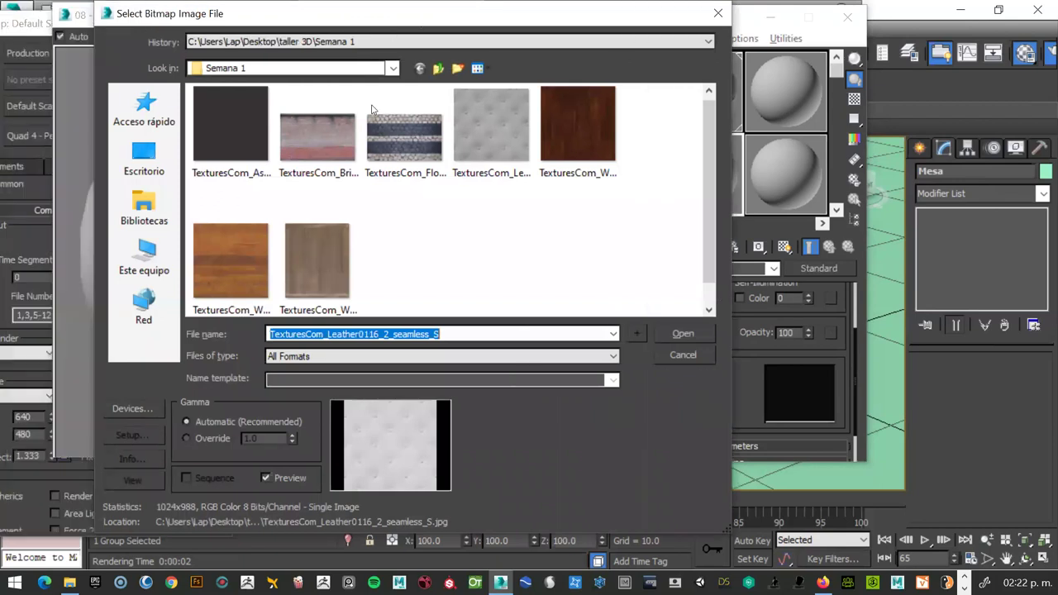
left_click(579, 134)
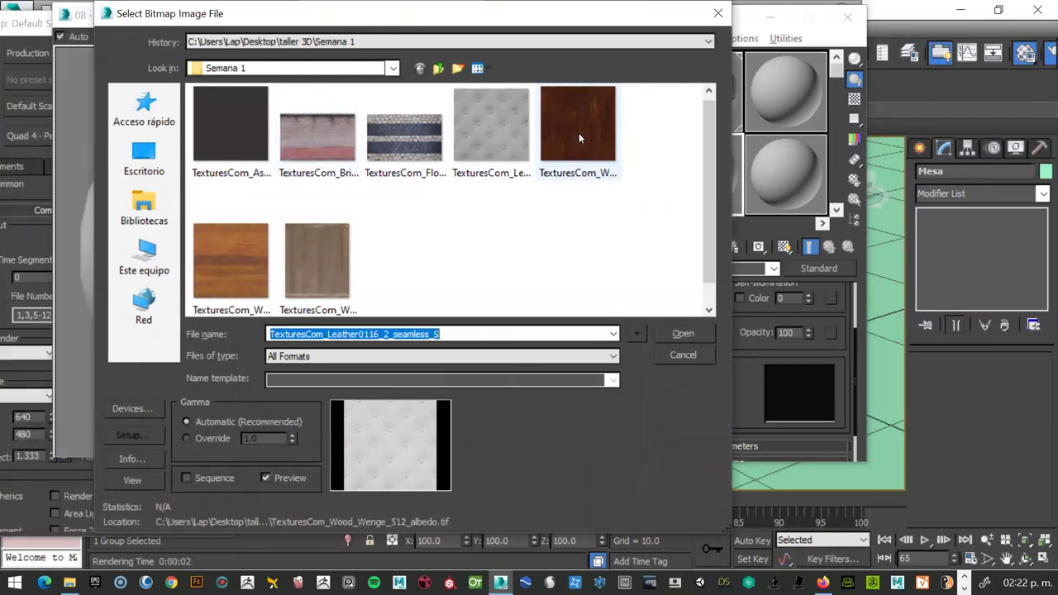
left_click(681, 333)
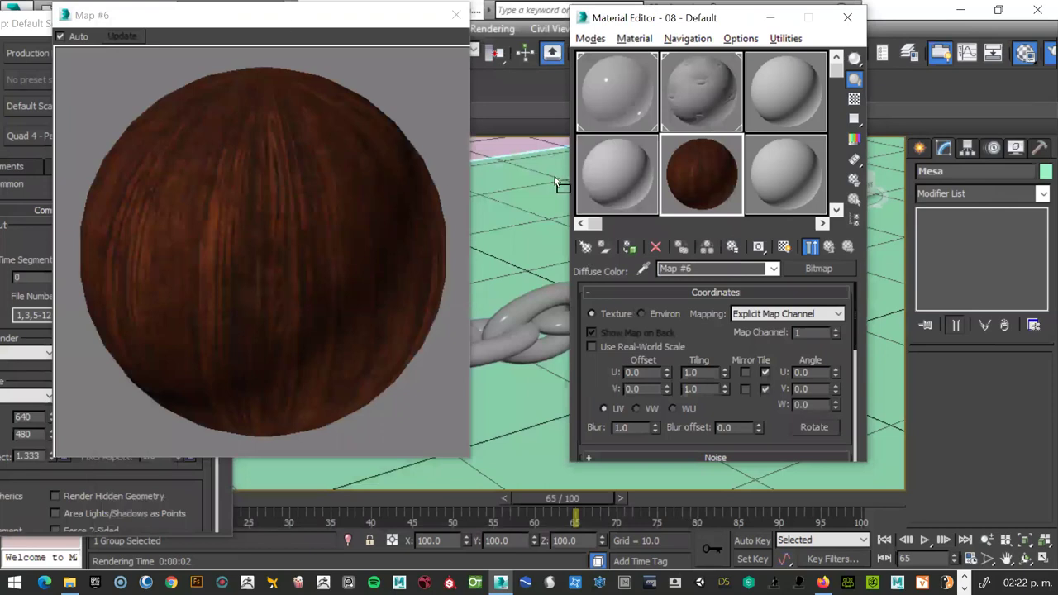
Assign 08 - Default to the whole table and show its wood texture in the viewport.
left_click_drag(629, 182, 513, 224)
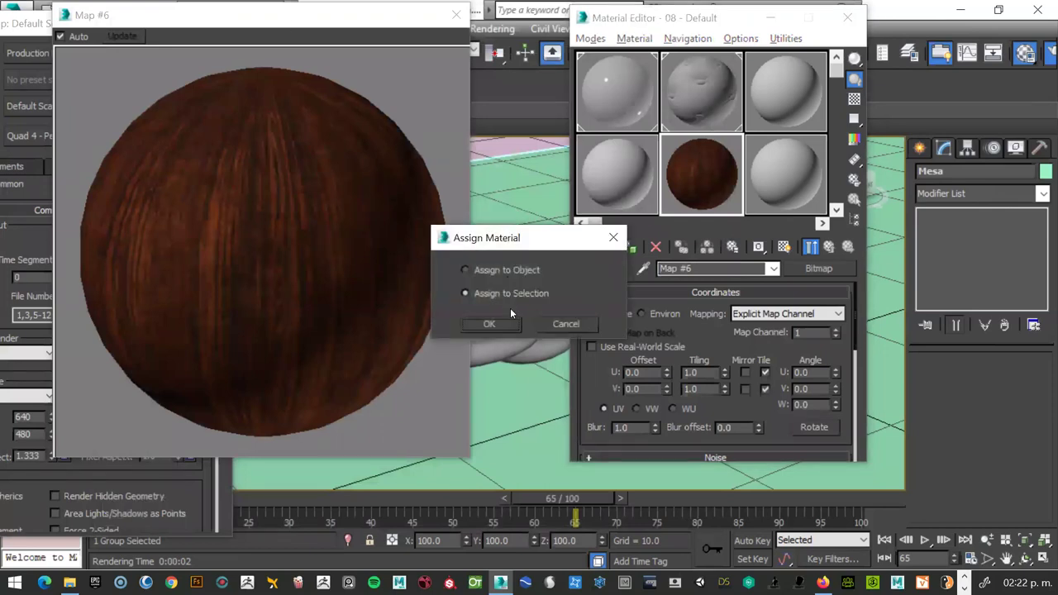
left_click(504, 271)
left_click(492, 323)
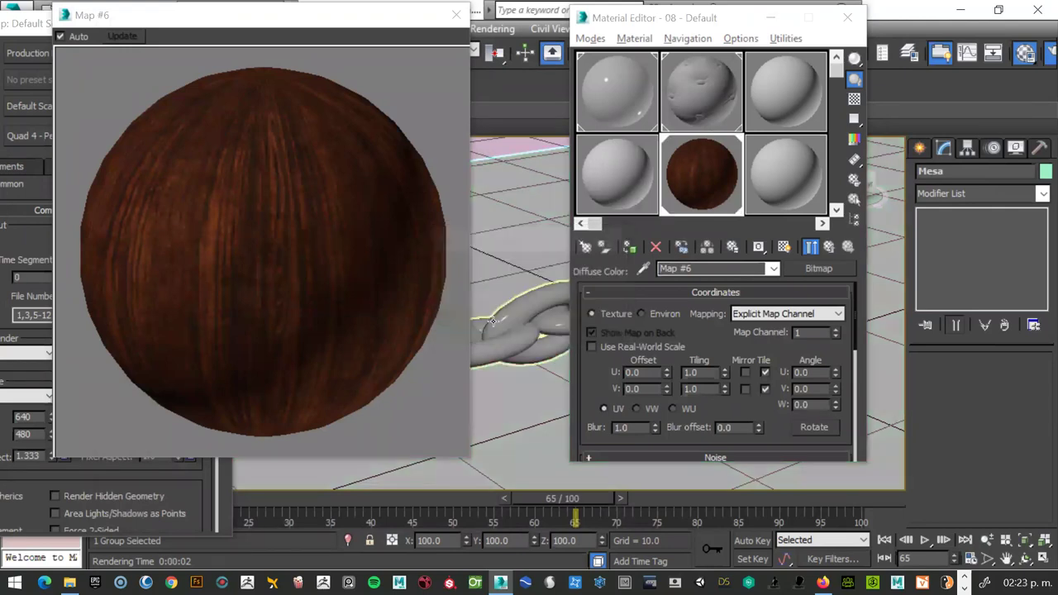
left_click(783, 247)
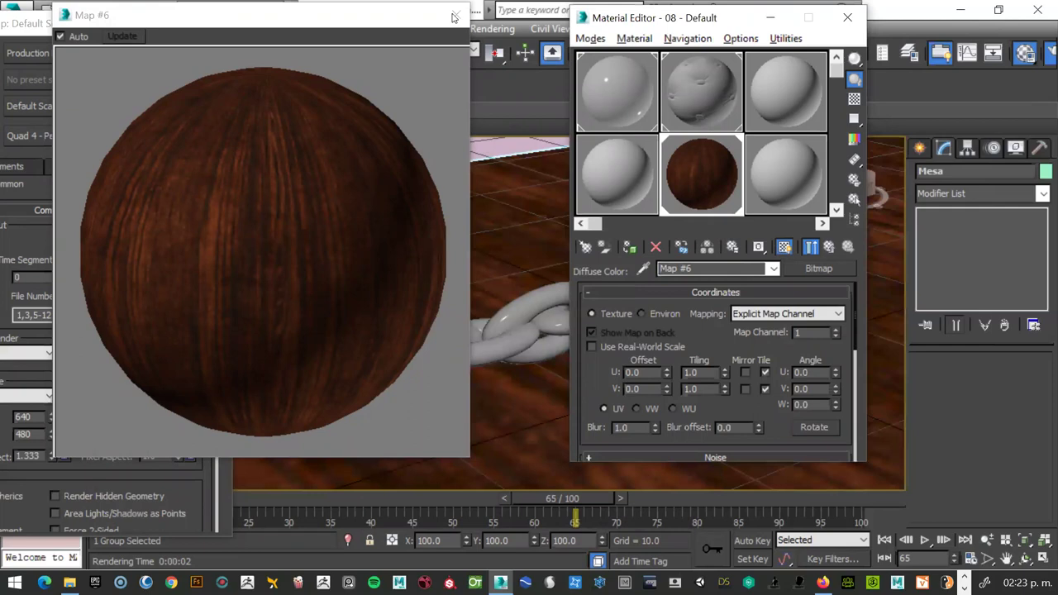
left_click(456, 15)
Set the Wenge bitmap's Coordinates tiling to U 5 and V 10.
left_click_drag(653, 18, 140, 16)
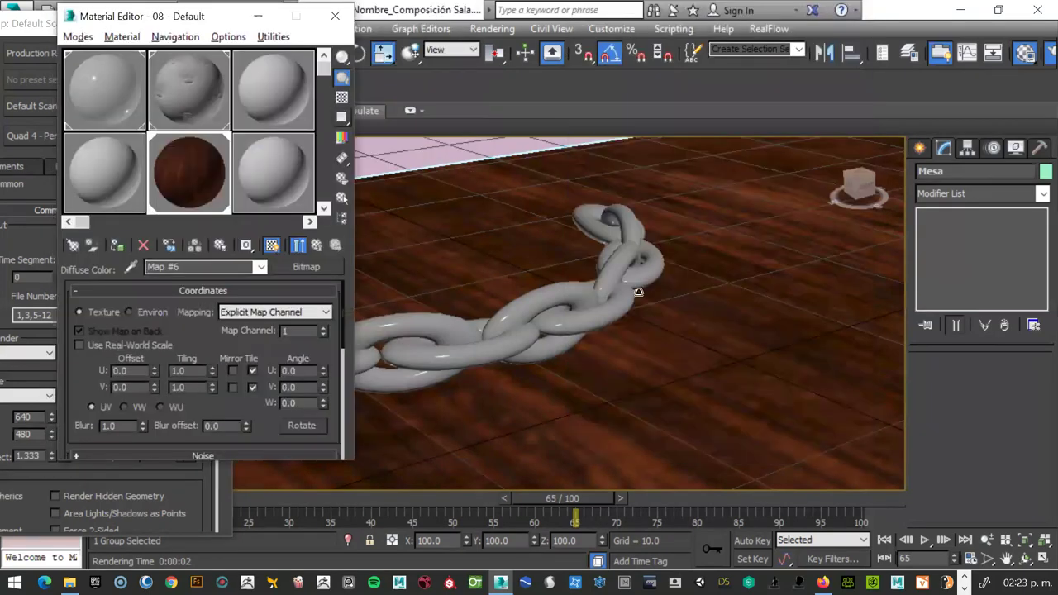
scroll(653, 311, "down", 3)
scroll(654, 311, "down", 4)
scroll(656, 324, "up", 4)
scroll(656, 325, "up", 2)
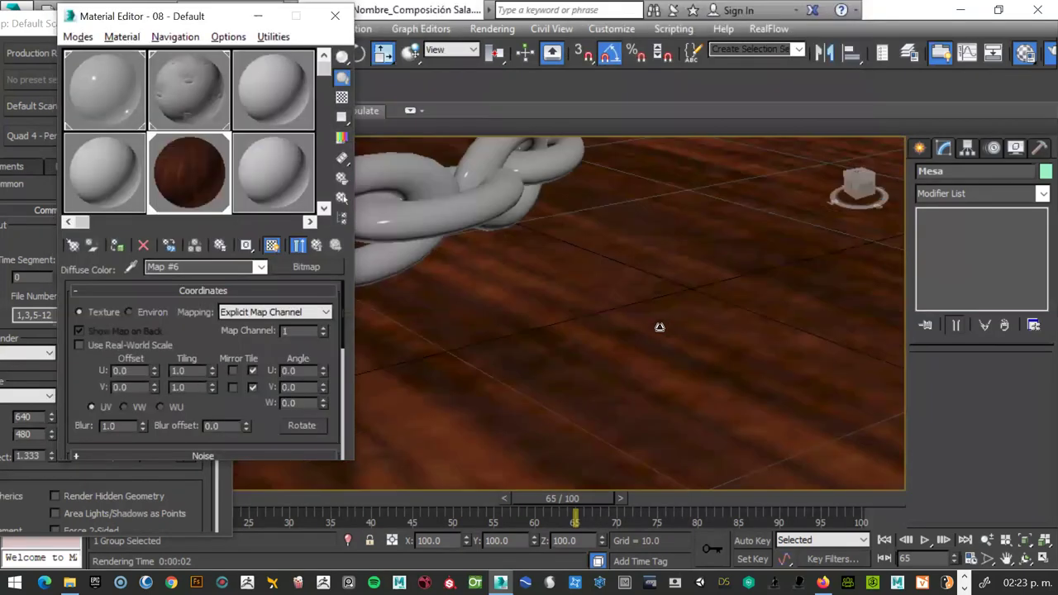
scroll(658, 327, "up", 1)
scroll(659, 327, "up", 2)
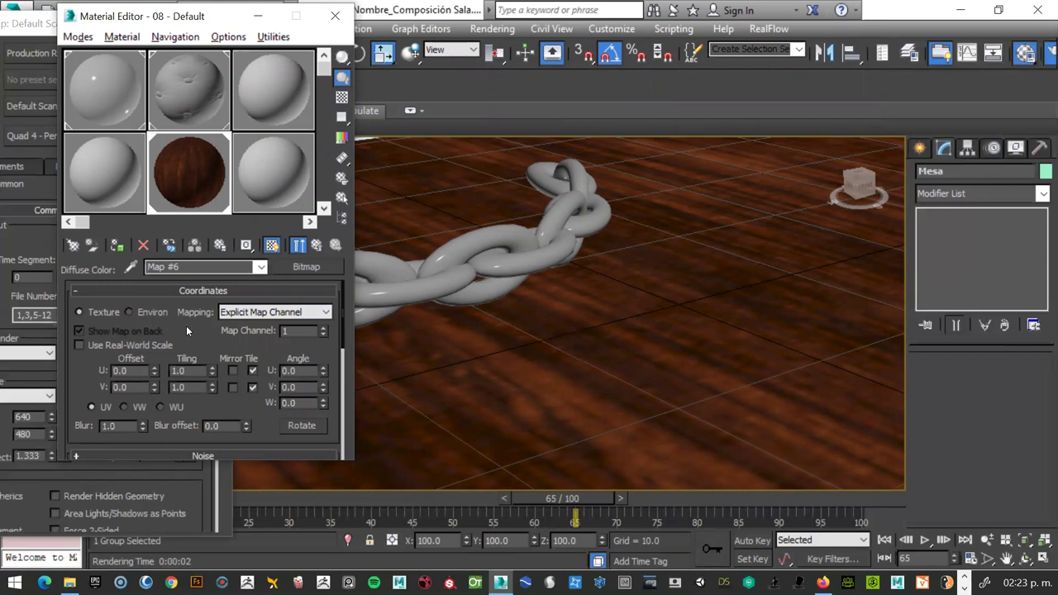
double_click(189, 370)
type("5")
key("Return")
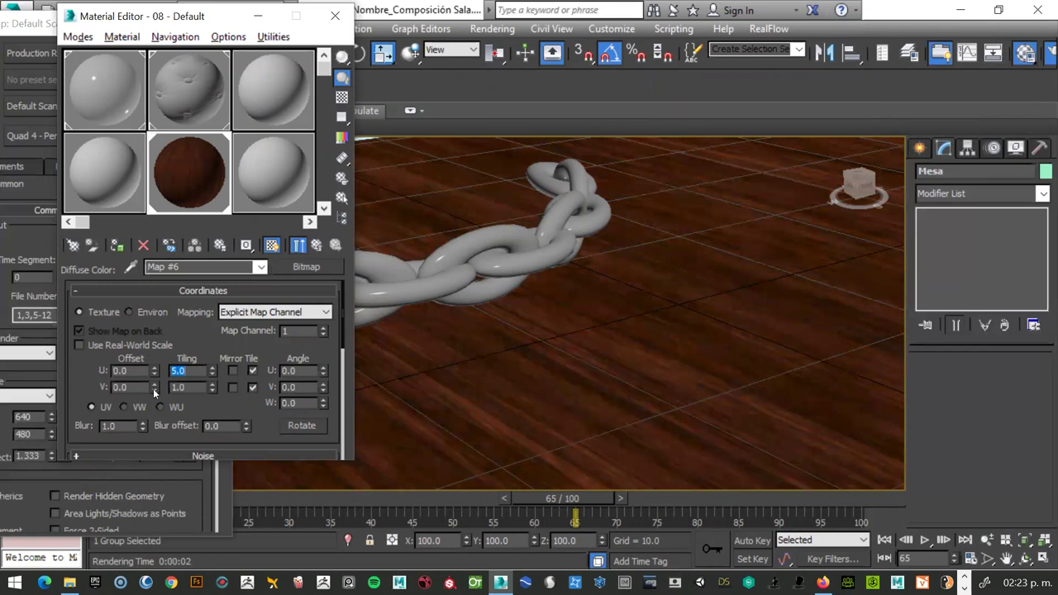
key("Tab")
type("10")
key("Return")
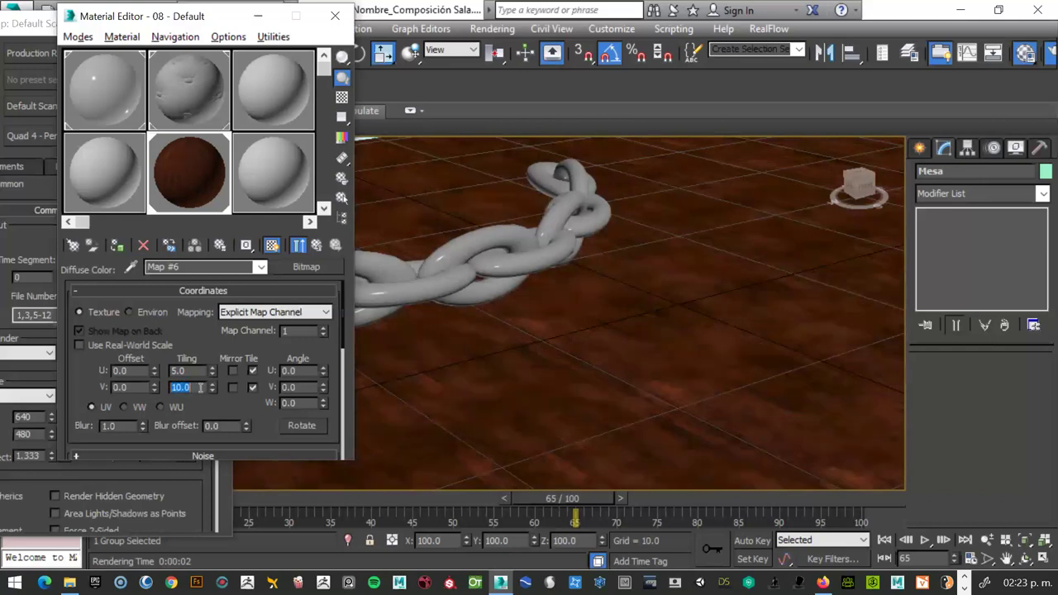
scroll(628, 419, "down", 5)
scroll(630, 419, "up", 3)
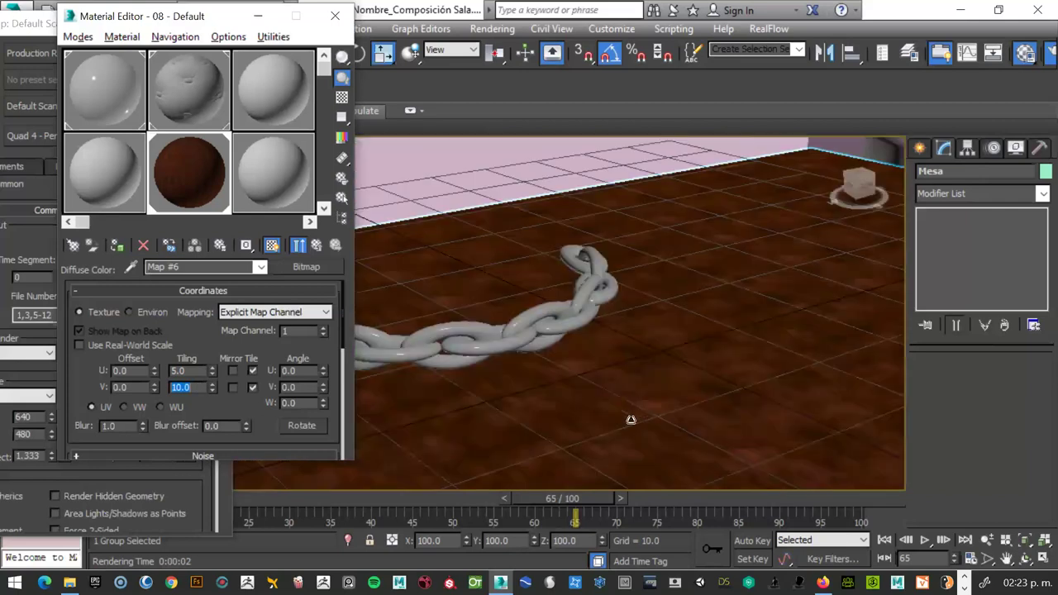